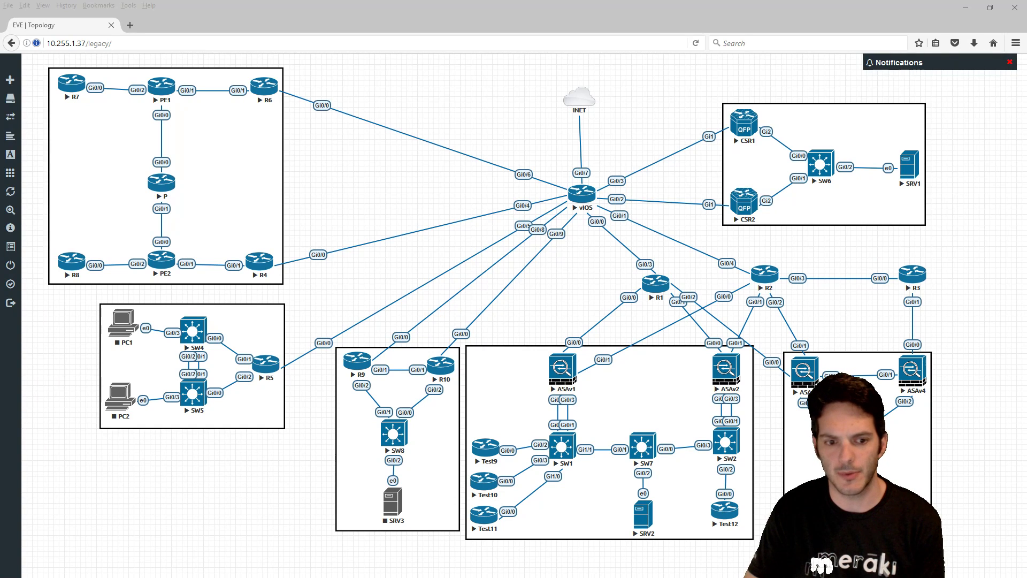
- Leave configuration mode on ASA1 and show its HTTP server configuration with 'sh run http'
{"action": "key", "text": "alt+Tab"}
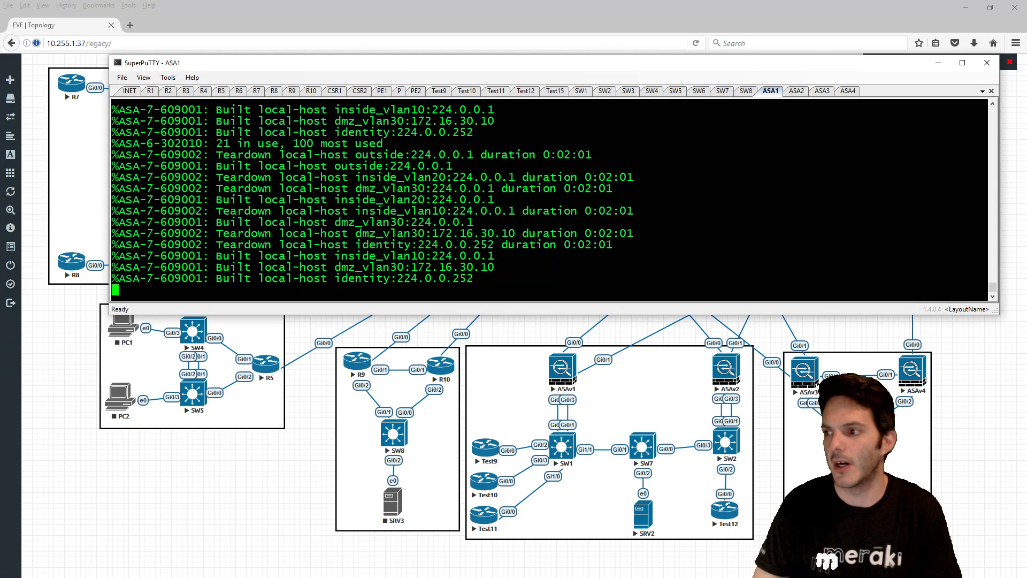
{"action": "key", "text": "Return"}
{"action": "type", "text": "end"}
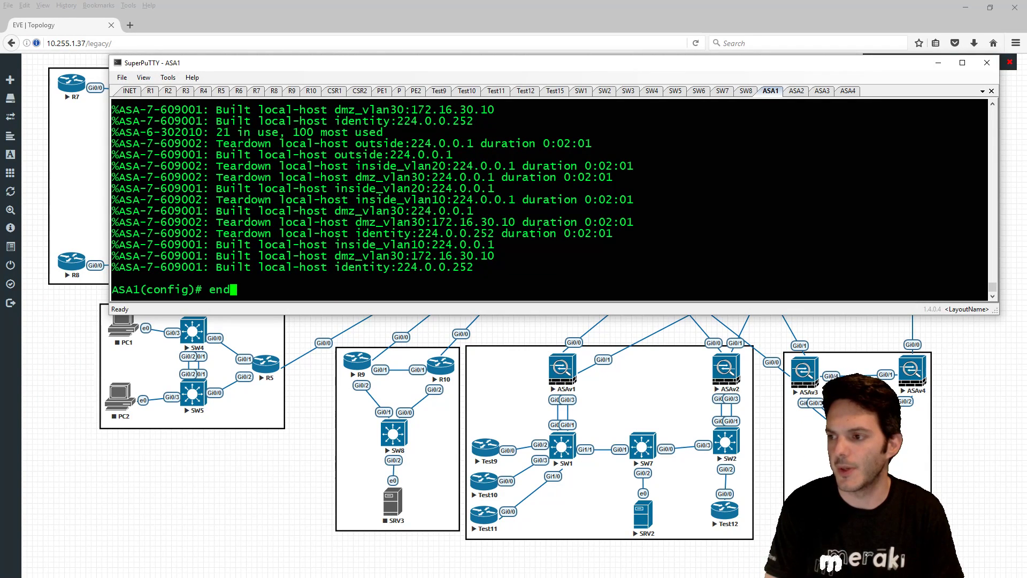
{"action": "key", "text": "Return"}
{"action": "key", "text": "Return"}
{"action": "type", "text": "sh run http"}
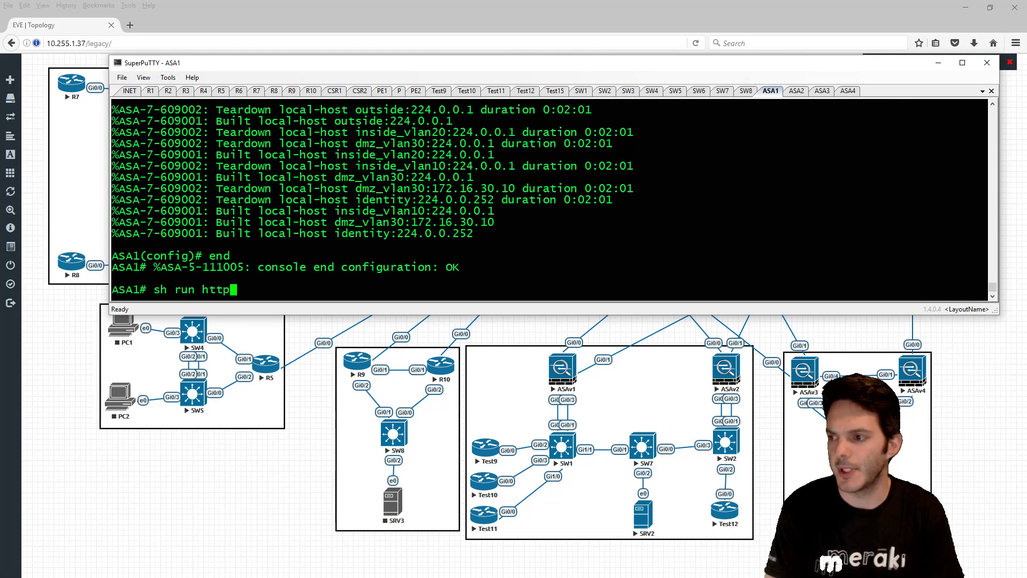
{"action": "key", "text": "Return"}
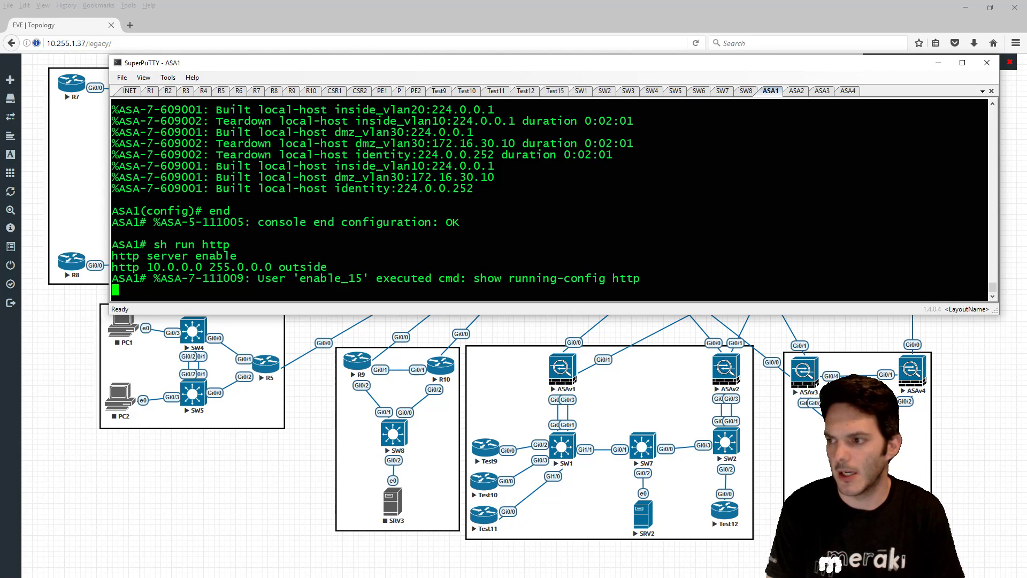
{"action": "key", "text": "Return"}
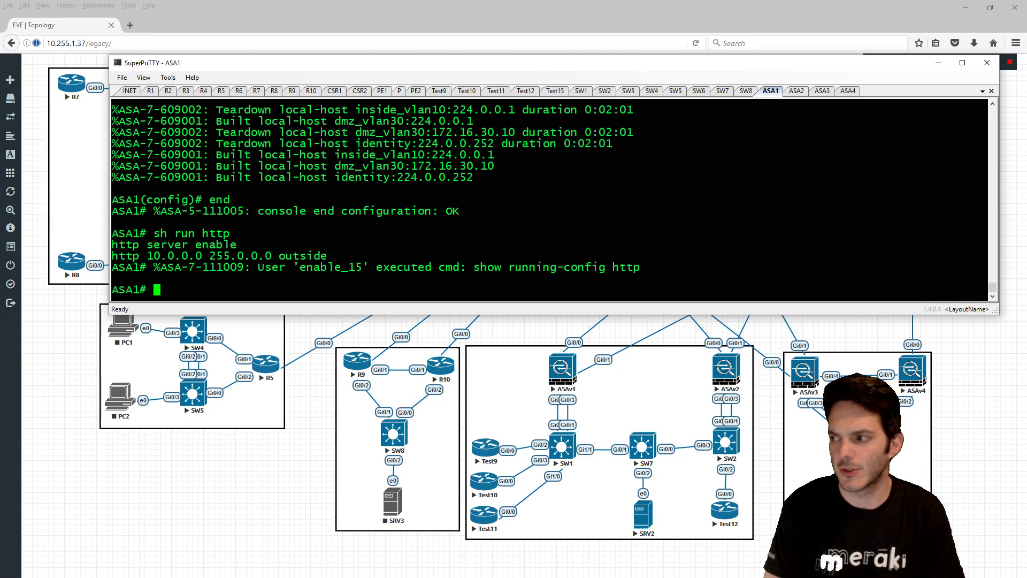
- List ASA1's interfaces with 'sh int ip br', showing GigabitEthernet0/0 at 10.1.10.10
{"action": "left_click", "coordinate": [938, 62]}
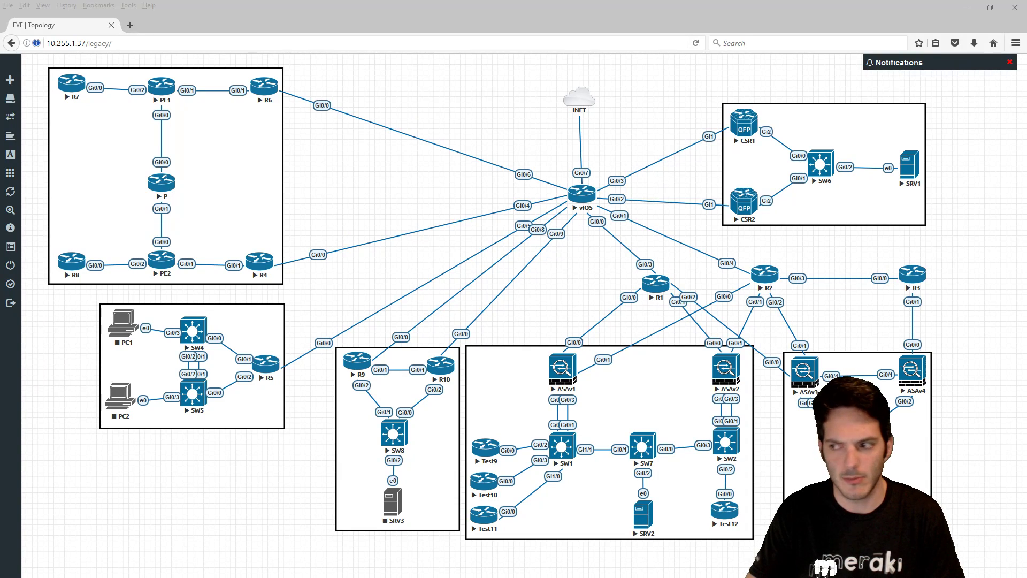
{"action": "key", "text": "alt+Tab"}
{"action": "type", "text": "sh int ip br"}
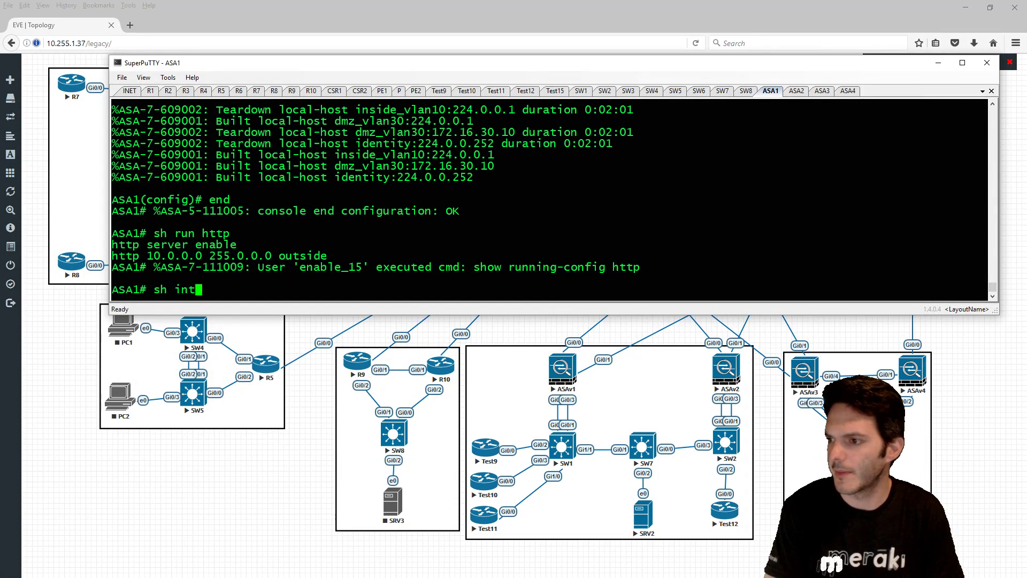
{"action": "key", "text": "Return"}
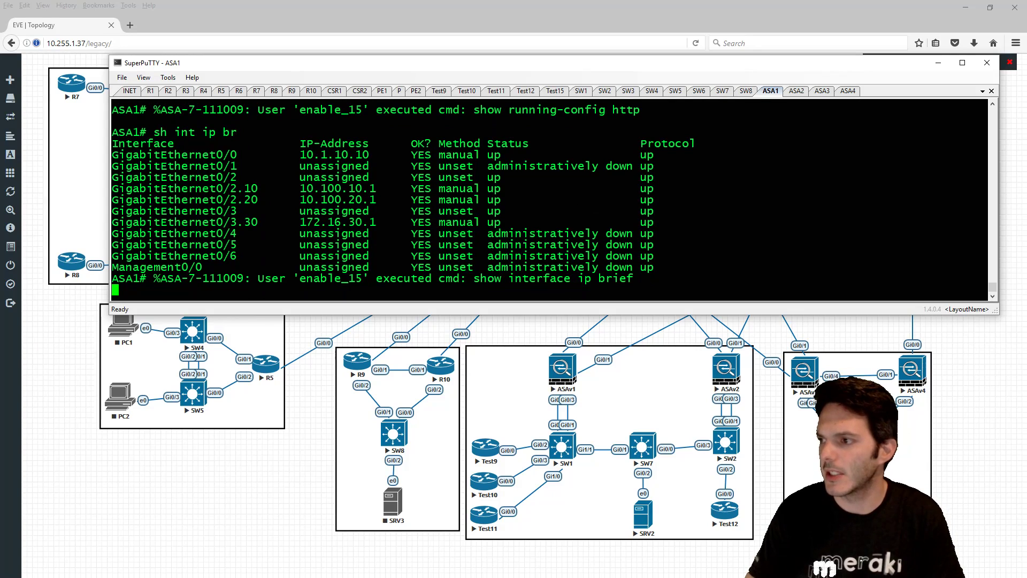
{"action": "left_click", "coordinate": [939, 64]}
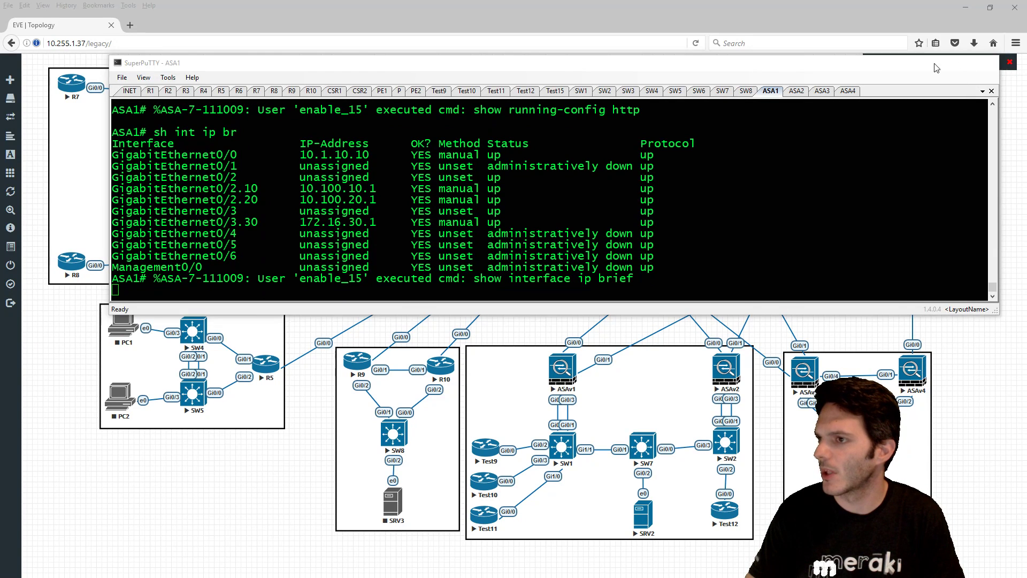
{"action": "left_click", "coordinate": [130, 25]}
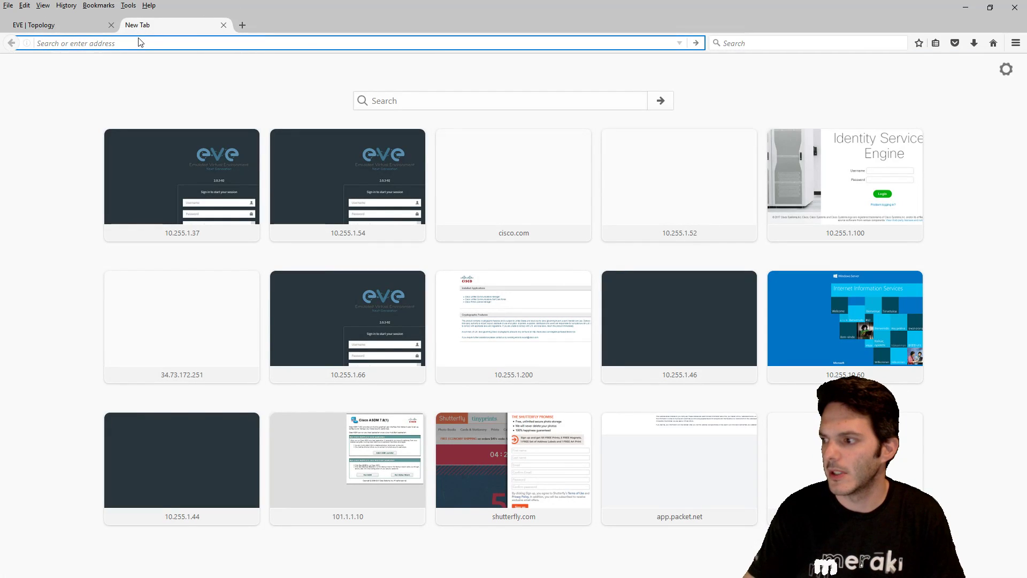
{"action": "type", "text": "https"}
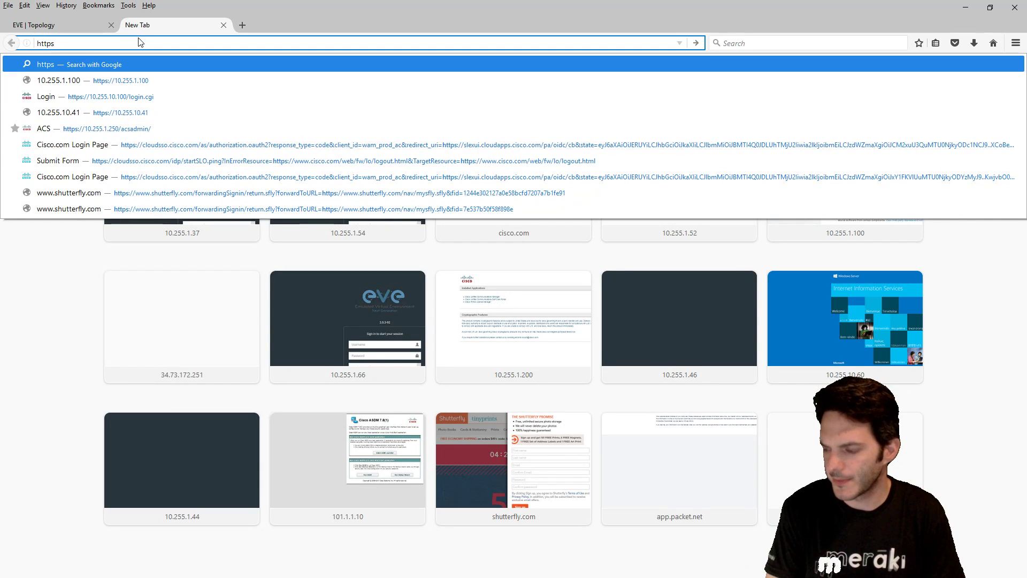
{"action": "type", "text": "://"}
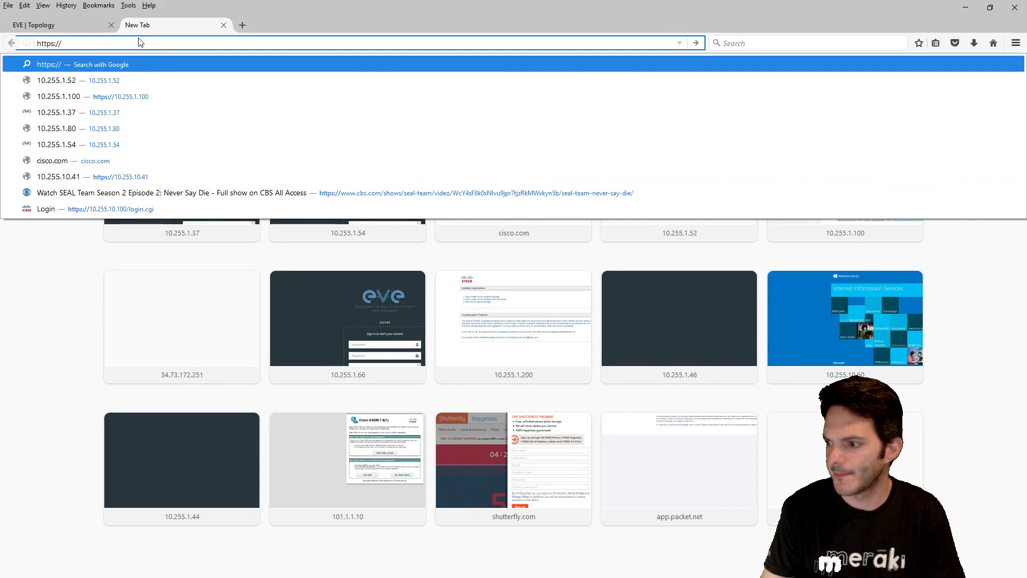
{"action": "type", "text": "10.1.10.10"}
{"action": "key", "text": "Return"}
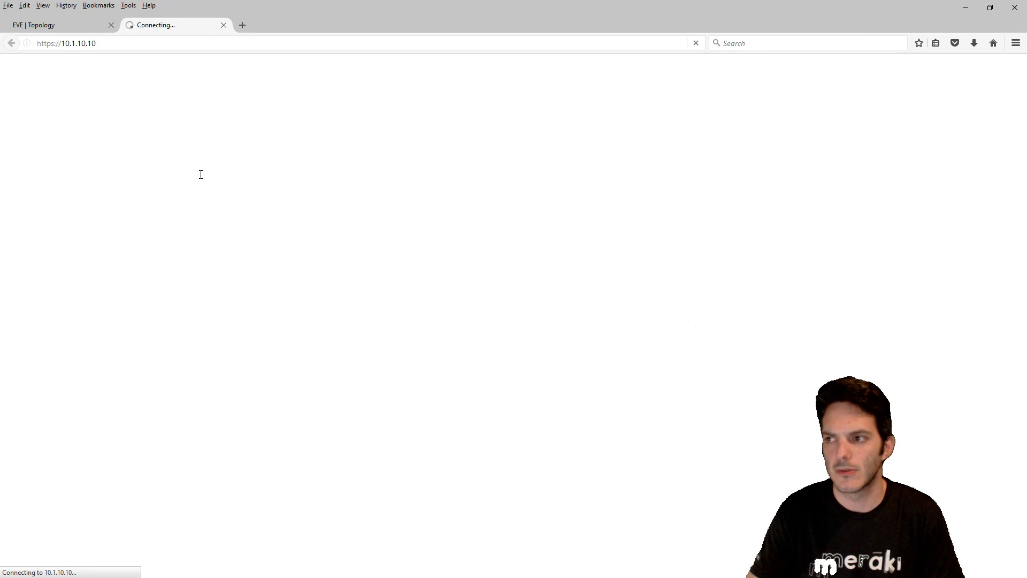
- Rerun the ping to 10.1.10.10 in Command Prompt, which times out, and return to ASA1
{"action": "key", "text": "alt+Tab"}
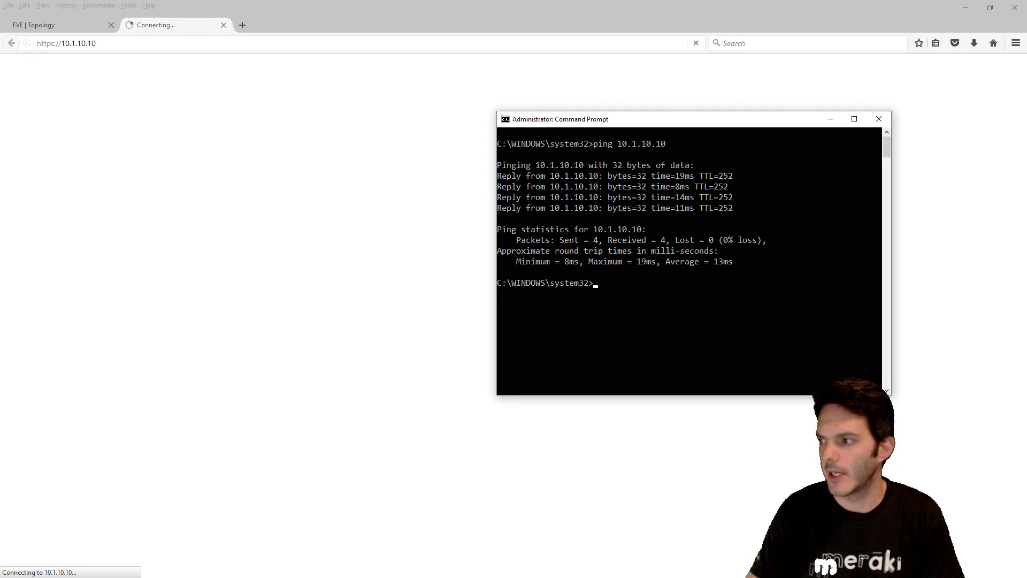
{"action": "key", "text": "Up"}
{"action": "key", "text": "Return"}
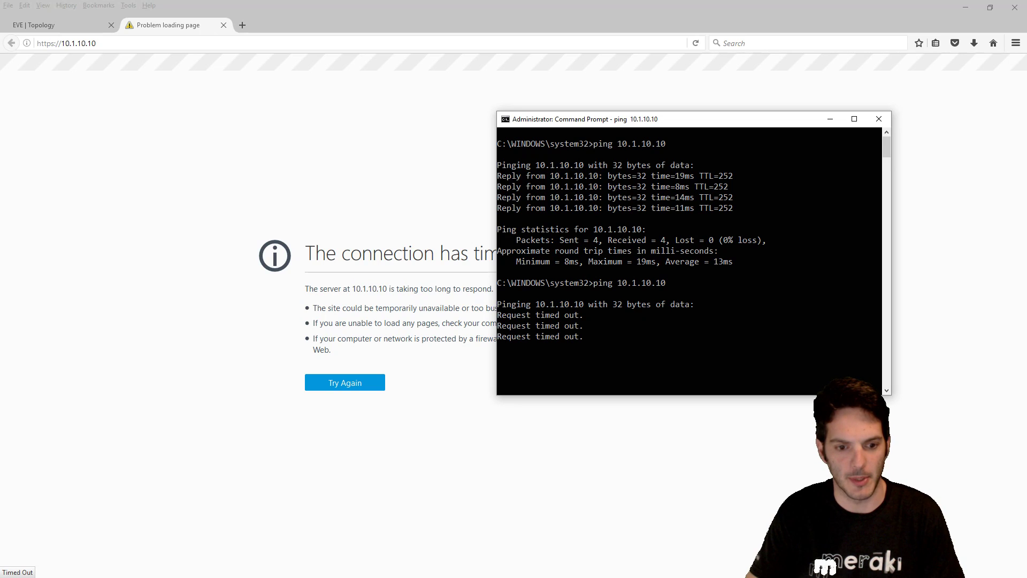
{"action": "key", "text": "alt+Tab"}
{"action": "key", "text": "Return"}
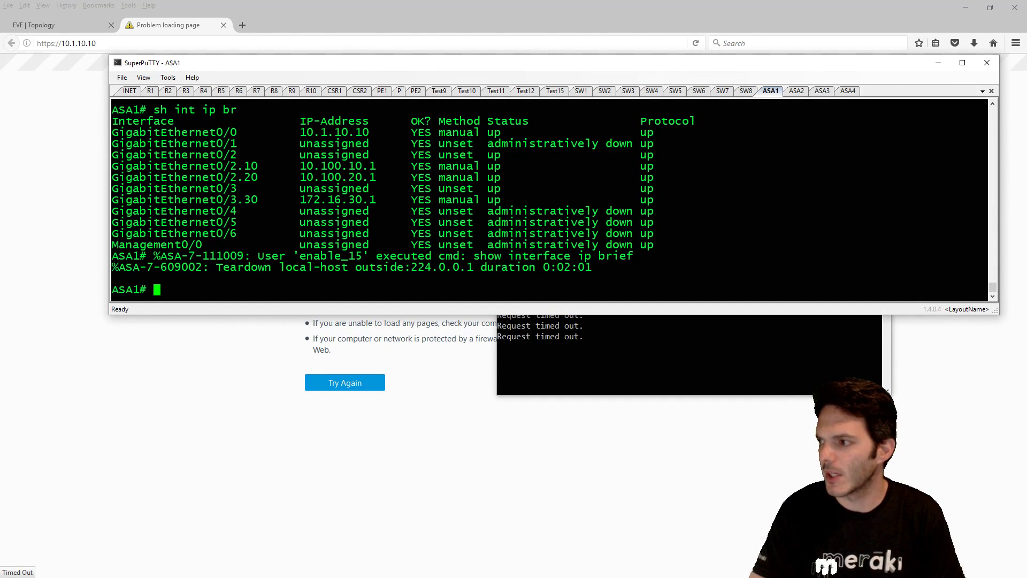
- Ping 10.255.10.7 from ASA1, which gets 0 percent success
{"action": "type", "text": "ping "}
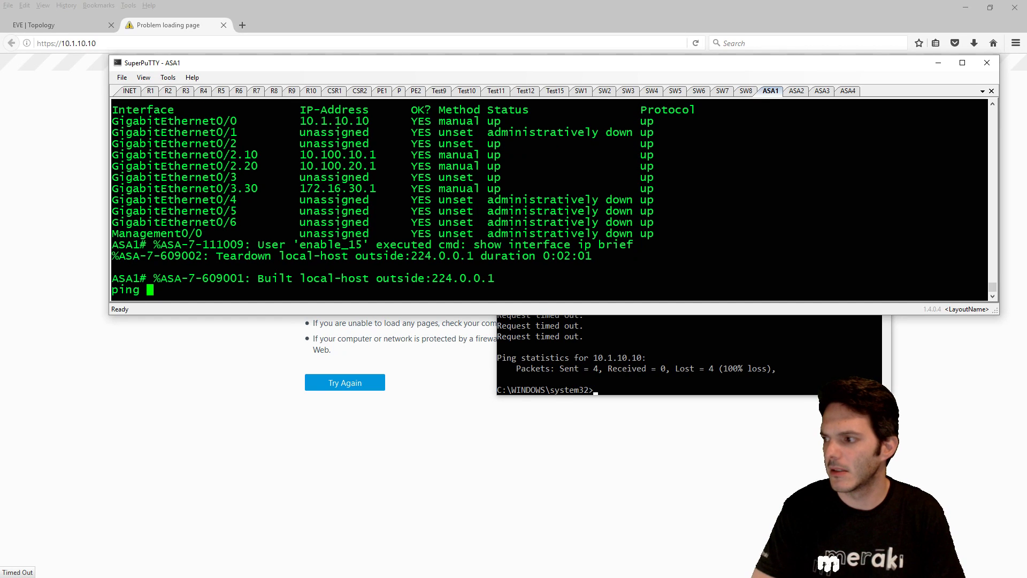
{"action": "type", "text": "10.25"}
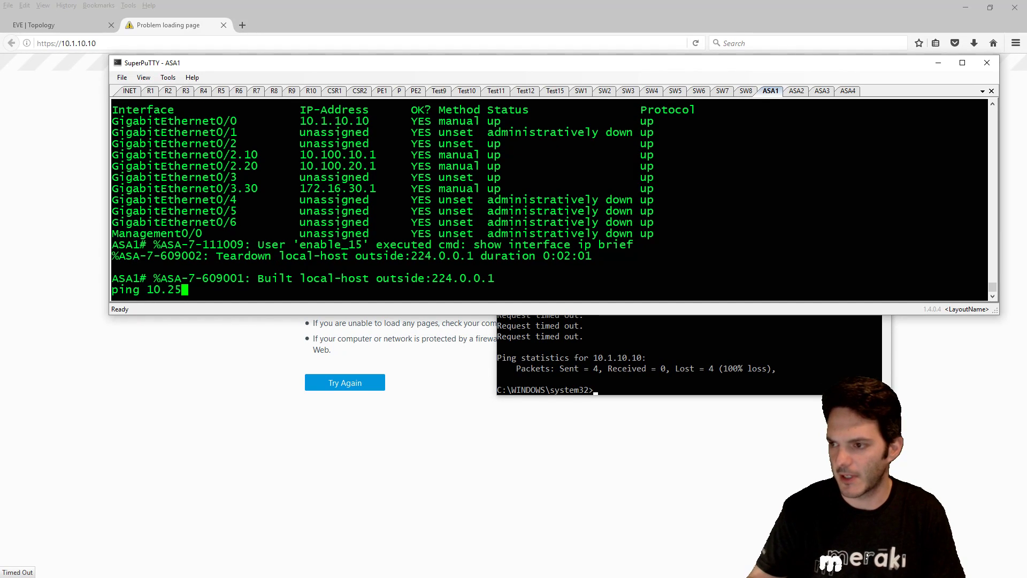
{"action": "type", "text": "5.10.7"}
{"action": "key", "text": "Return"}
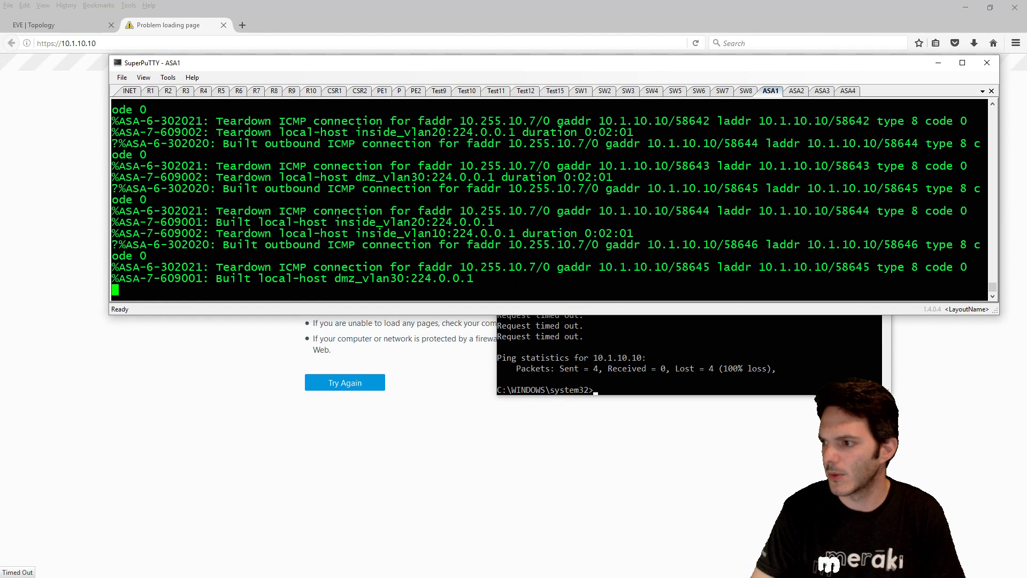
{"action": "key", "text": "Return"}
{"action": "key", "text": "Return"}
{"action": "key", "text": "Return"}
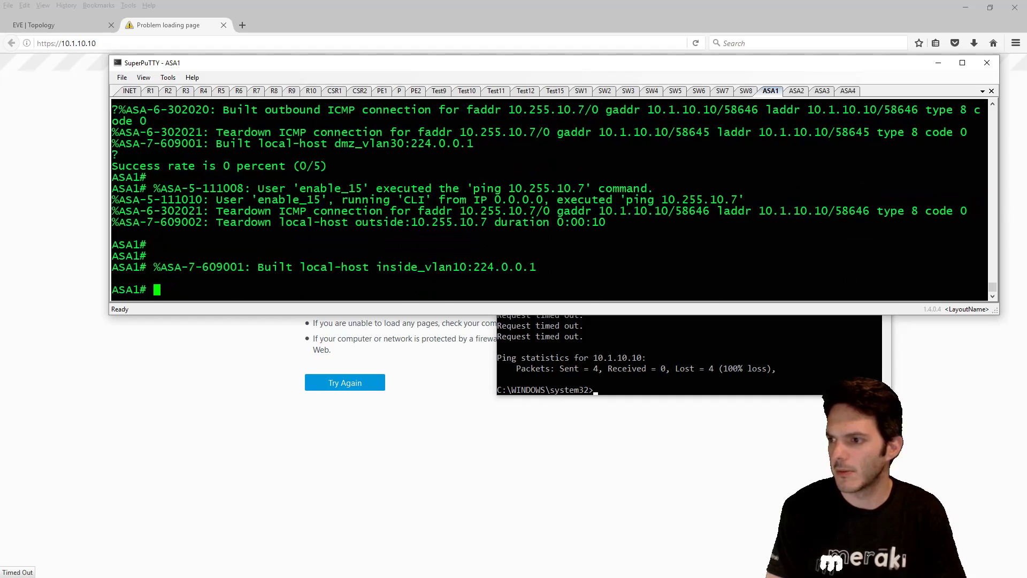
- Display ASA1's routing table and highlight the 10.255.1.0 BGP route via 10.1.10.1
{"action": "type", "text": "show route"}
{"action": "key", "text": "Return"}
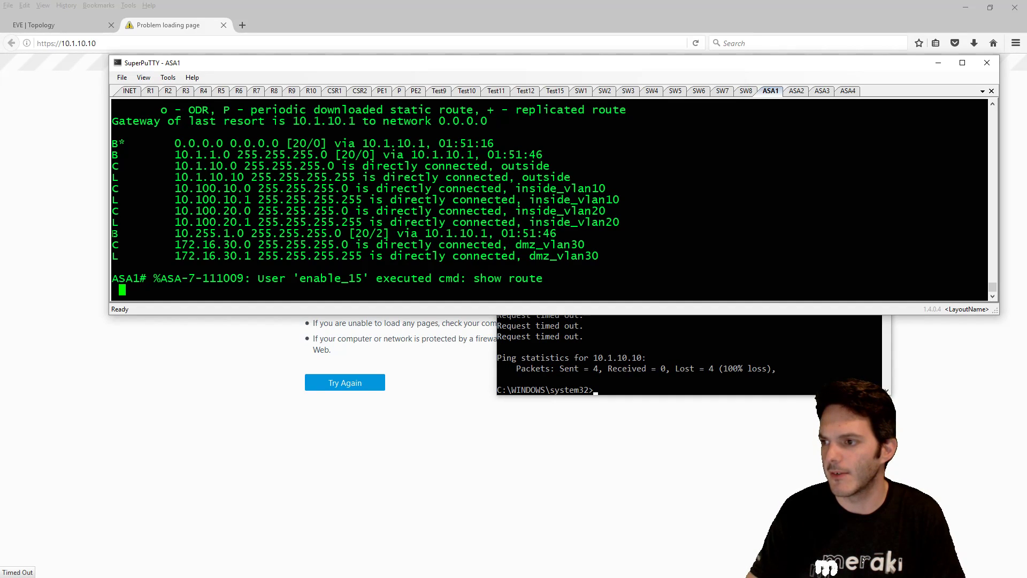
{"action": "left_click_drag", "start_coordinate": [113, 233], "coordinate": [386, 232]}
{"action": "left_click", "coordinate": [387, 232]}
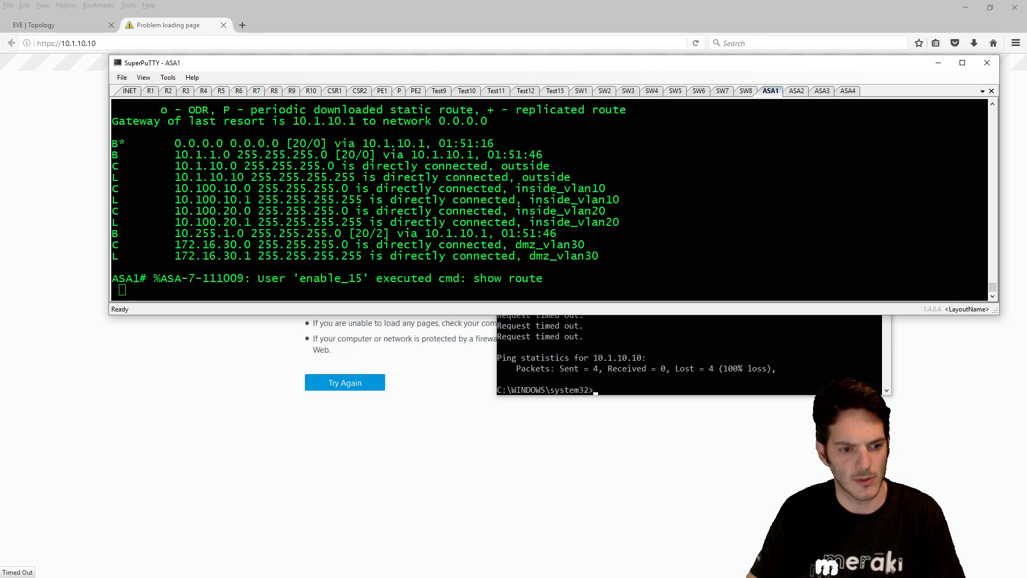
- Restart the PuTTY session to Rack1R2 and log in with the username and password
{"action": "left_click", "coordinate": [578, 330]}
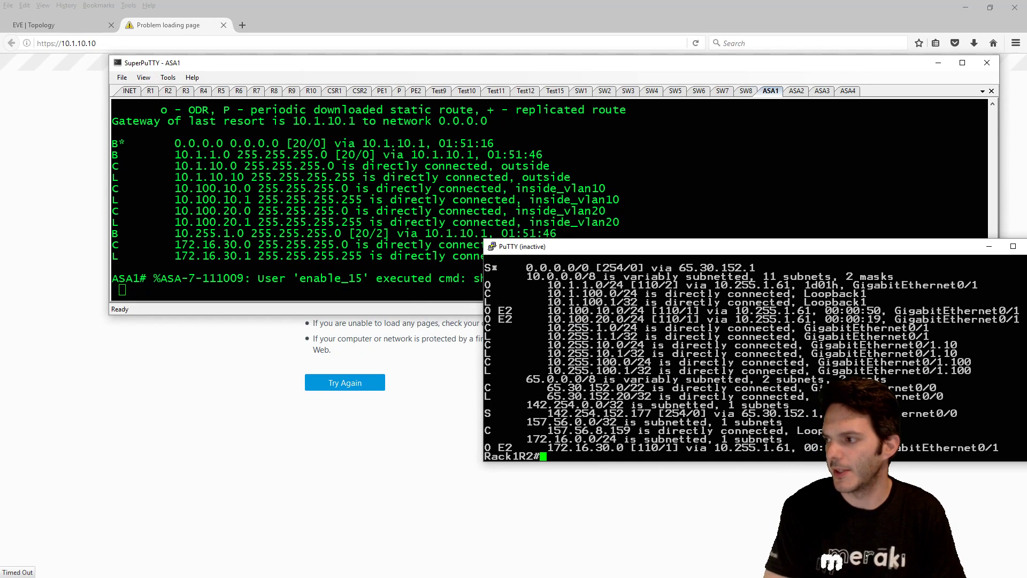
{"action": "left_click", "coordinate": [493, 247]}
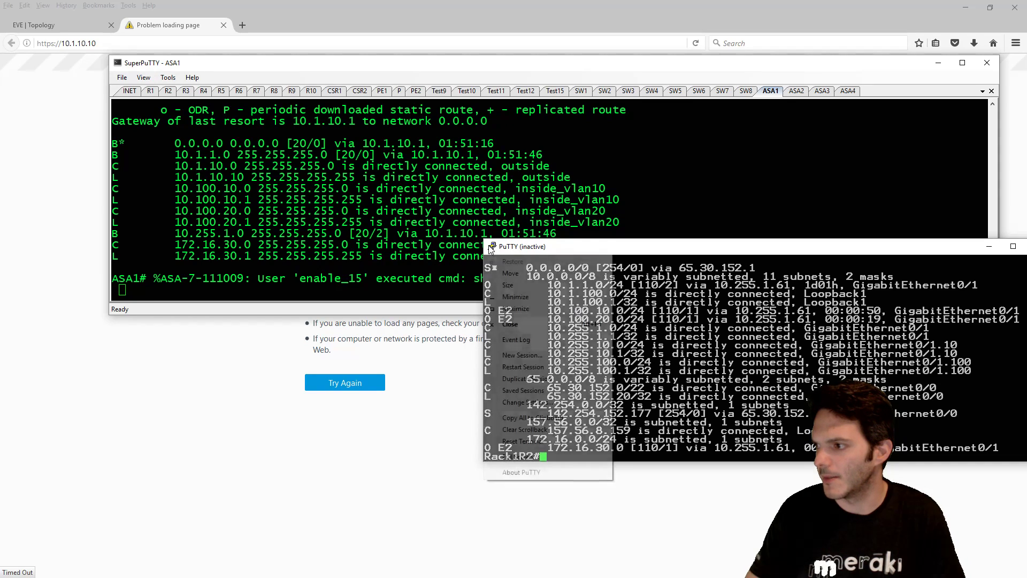
{"action": "left_click", "coordinate": [523, 367]}
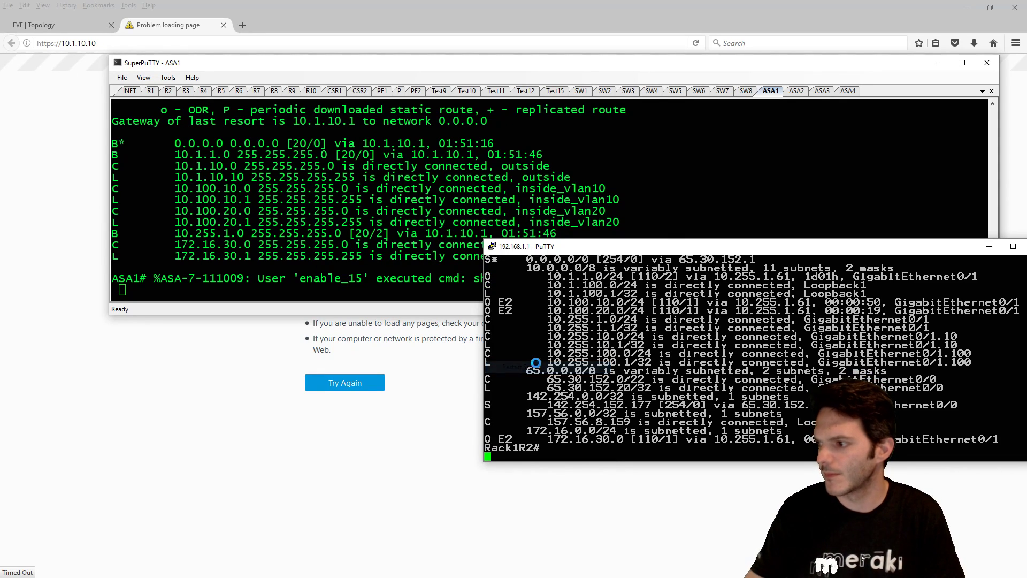
{"action": "type", "text": "Rob"}
{"action": "key", "text": "Return"}
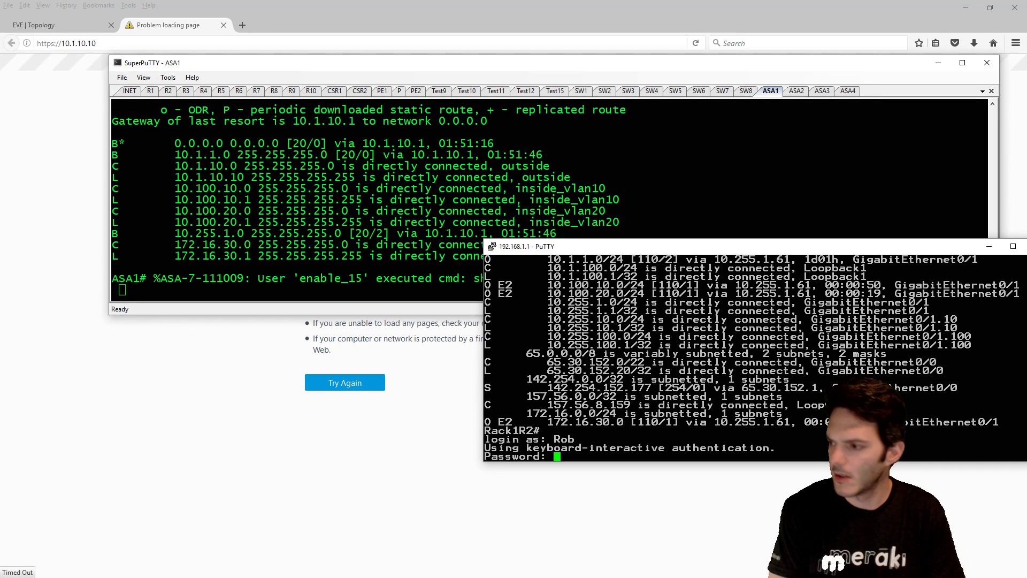
{"action": "key", "text": "Return"}
{"action": "key", "text": "Return"}
{"action": "key", "text": "Return"}
- Show Rack1R2's routing table, noting 10.255.10.0/24 connected on GigabitEthernet0/1.10
{"action": "type", "text": "sh ip r"}
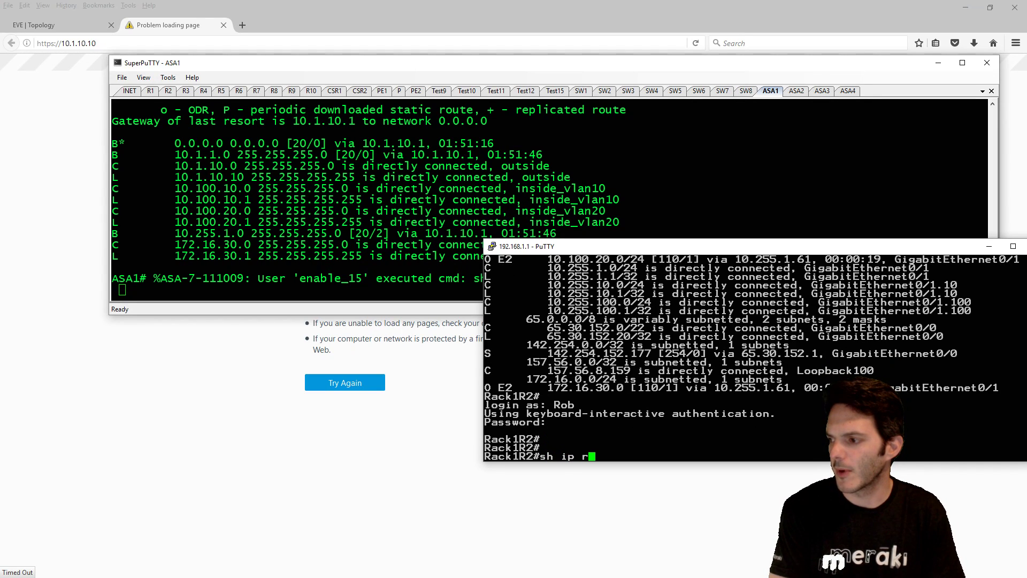
{"action": "type", "text": "oute"}
{"action": "key", "text": "Return"}
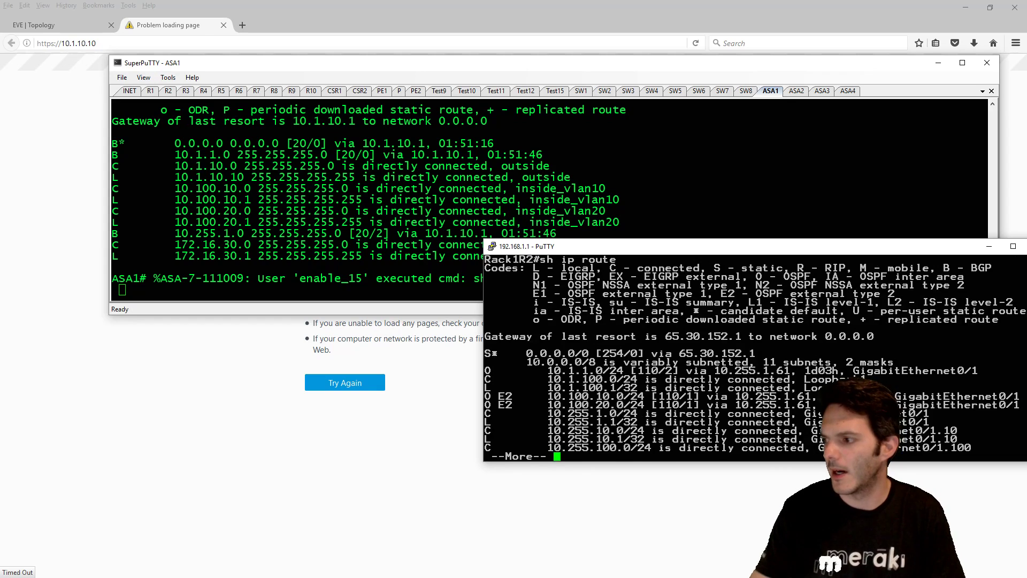
{"action": "key", "text": "space"}
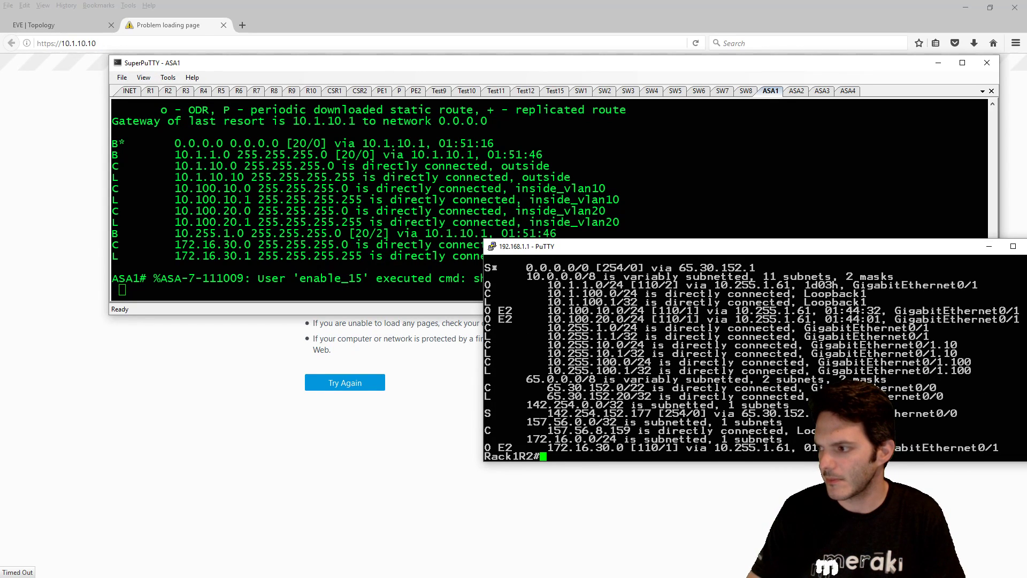
{"action": "left_click_drag", "start_coordinate": [492, 345], "coordinate": [963, 345]}
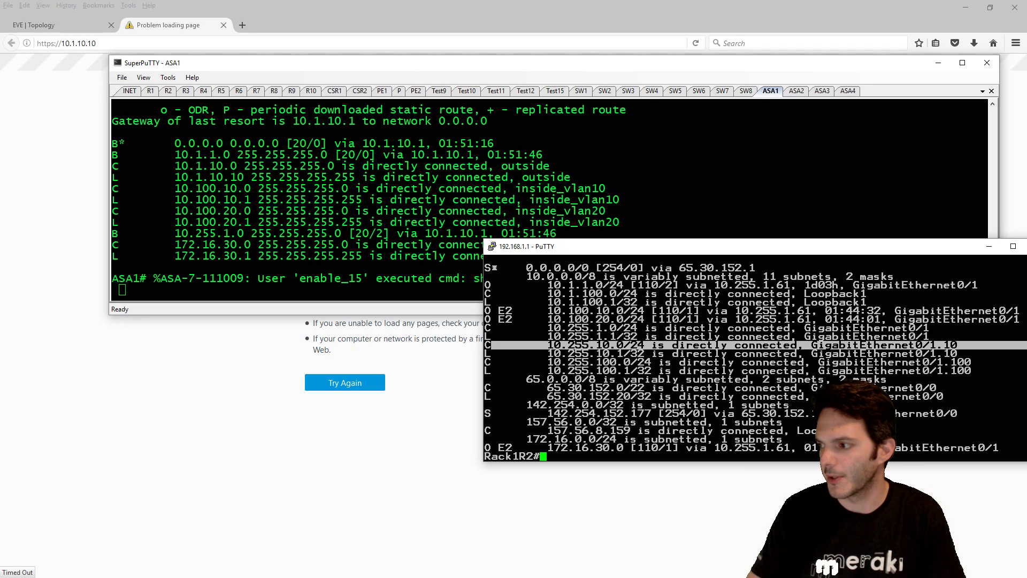
{"action": "left_click", "coordinate": [797, 347]}
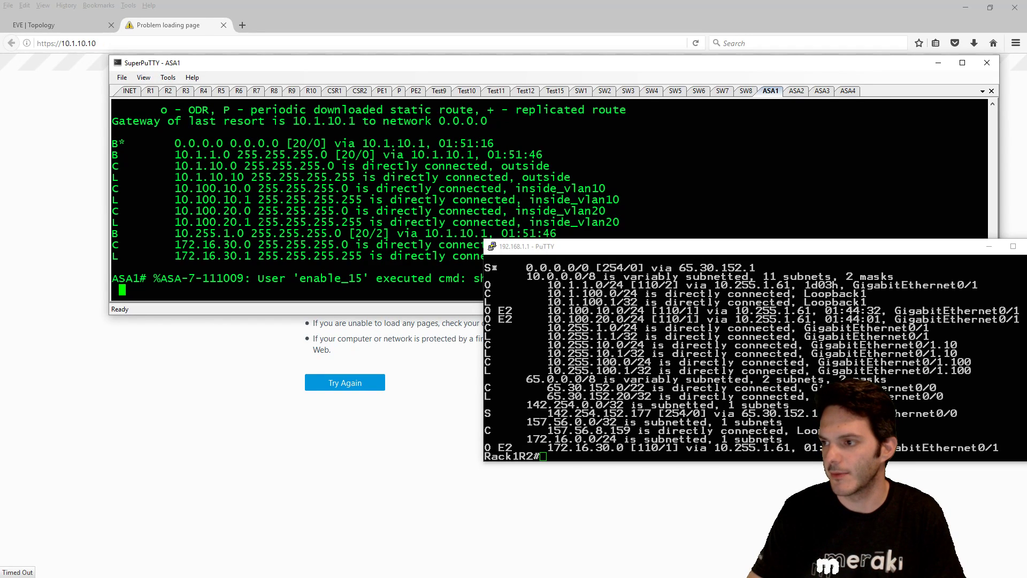
{"action": "left_click", "coordinate": [723, 187]}
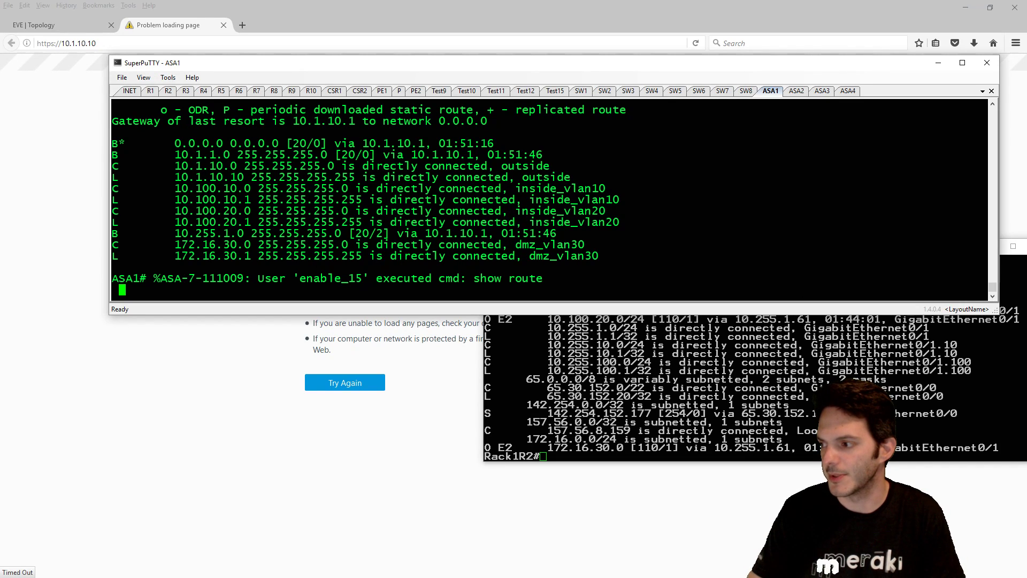
{"action": "key", "text": "alt+Tab"}
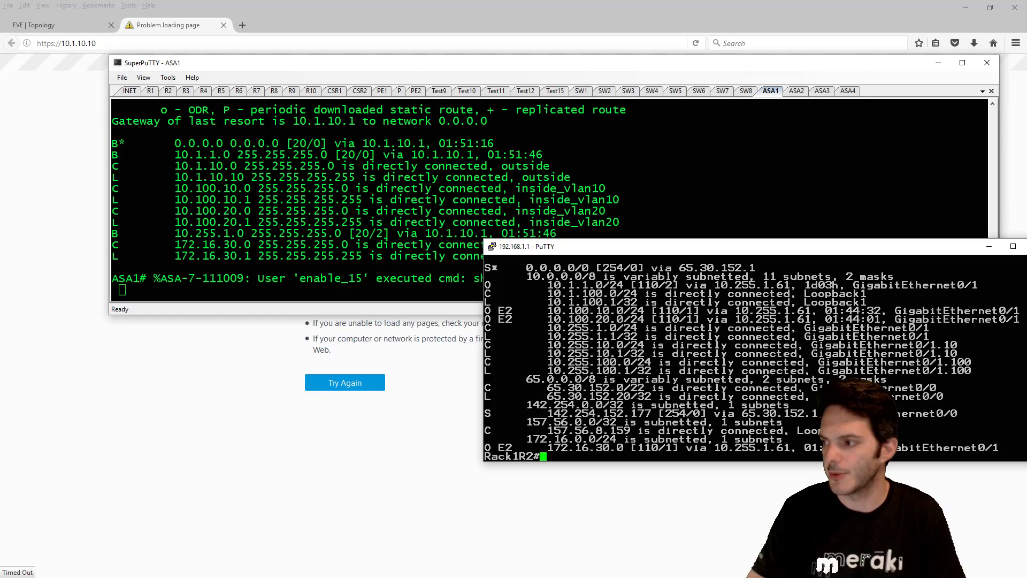
- Review Rack1R2's OSPF config and add network 10.255.10.0 0.0.0.255 area 0 to OSPF process 1
{"action": "type", "text": "sh r"}
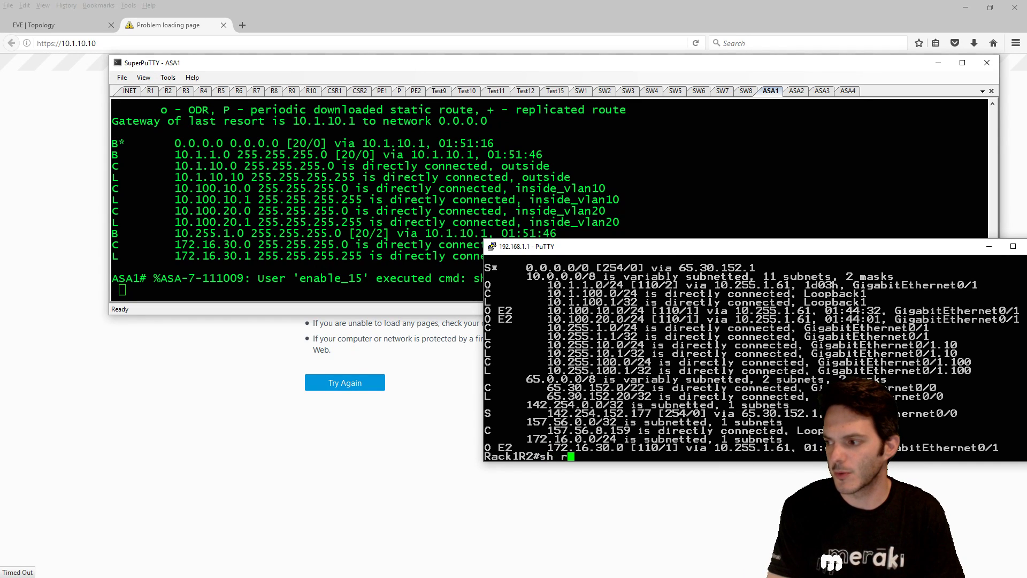
{"action": "type", "text": "un | sec router ospf"}
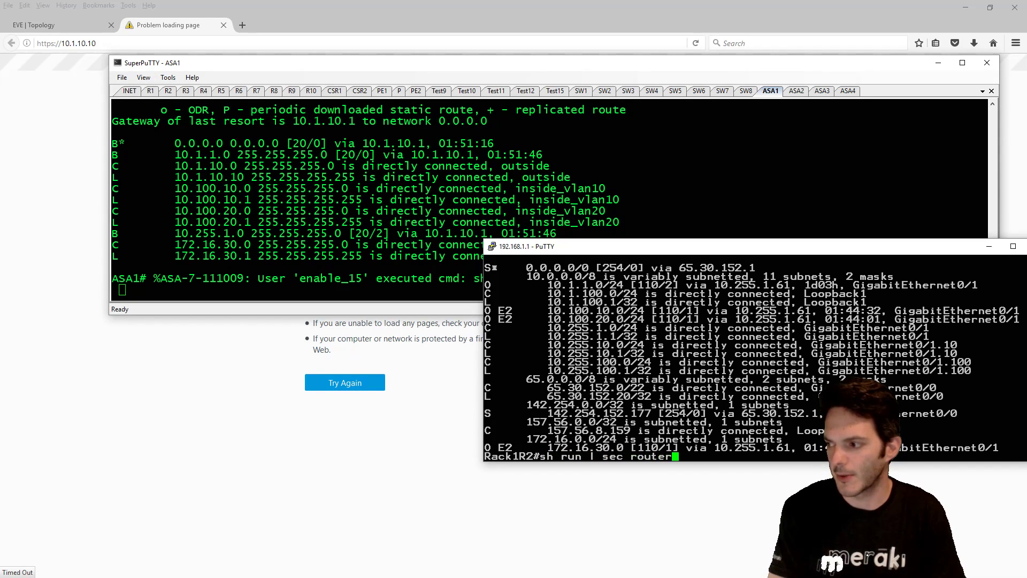
{"action": "key", "text": "Return"}
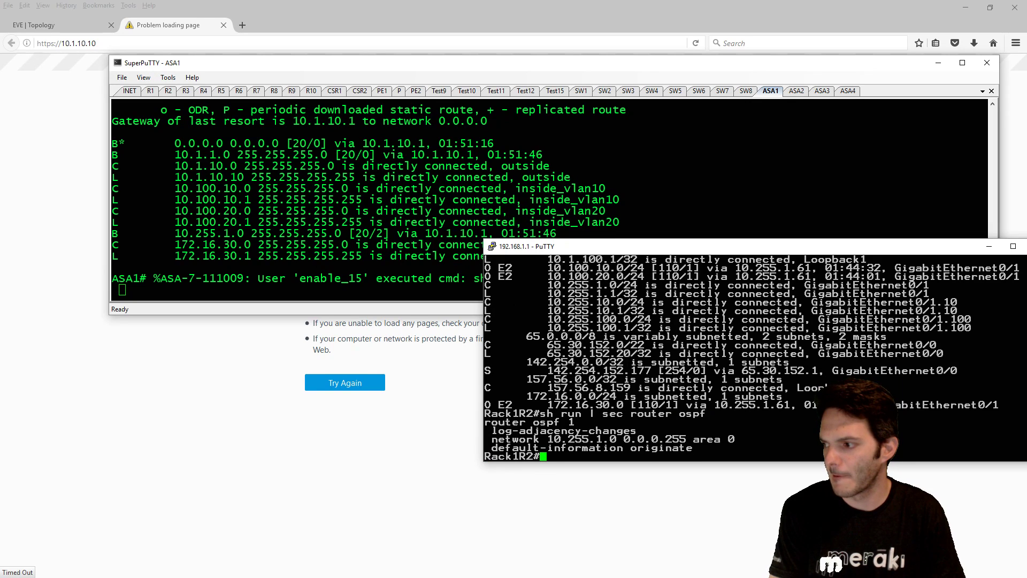
{"action": "type", "text": "conf t"}
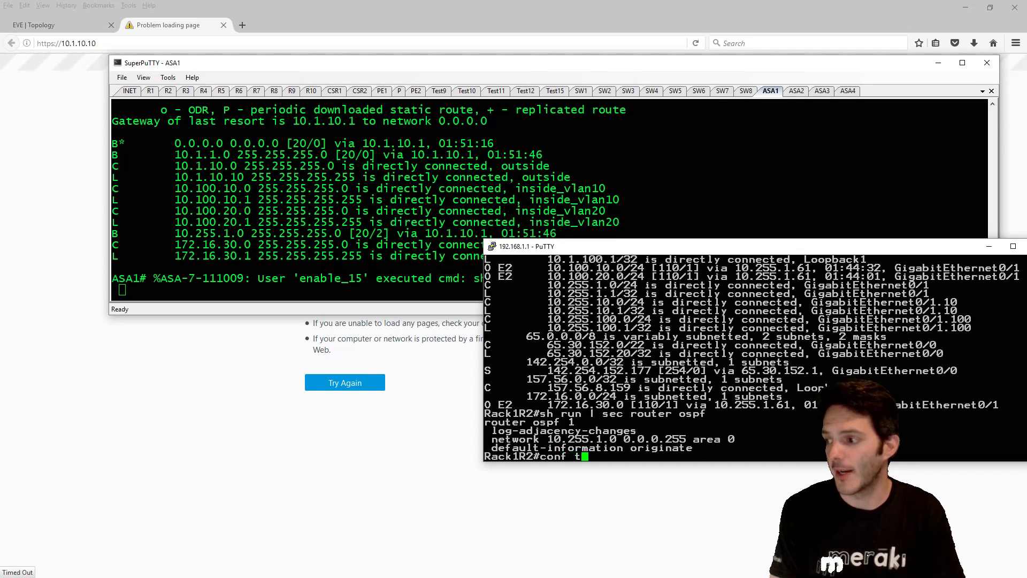
{"action": "key", "text": "Return"}
{"action": "type", "text": "router ospf 1"}
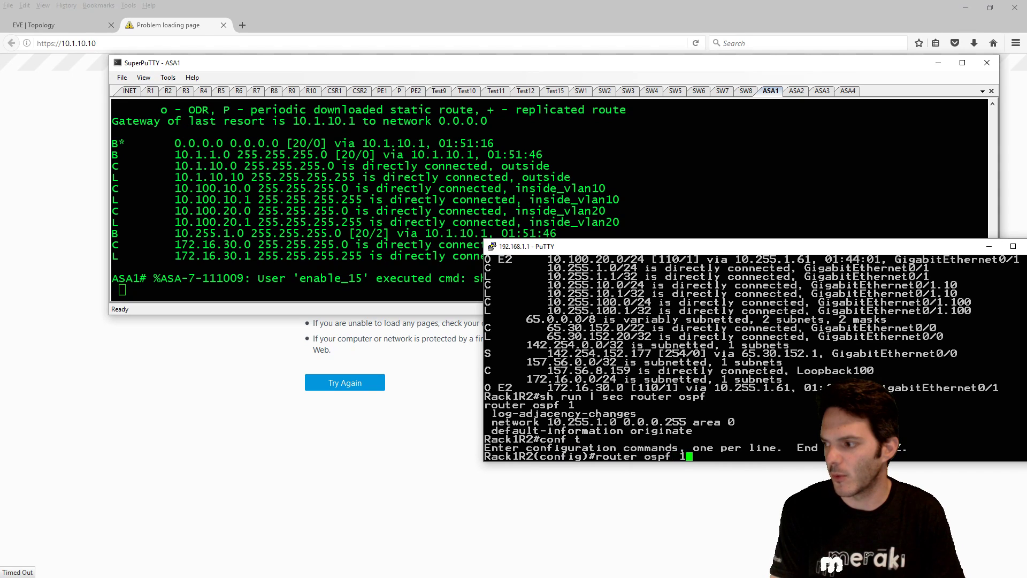
{"action": "key", "text": "Return"}
{"action": "type", "text": "netw"}
{"action": "key", "text": "Tab"}
{"action": "type", "text": "10.255."}
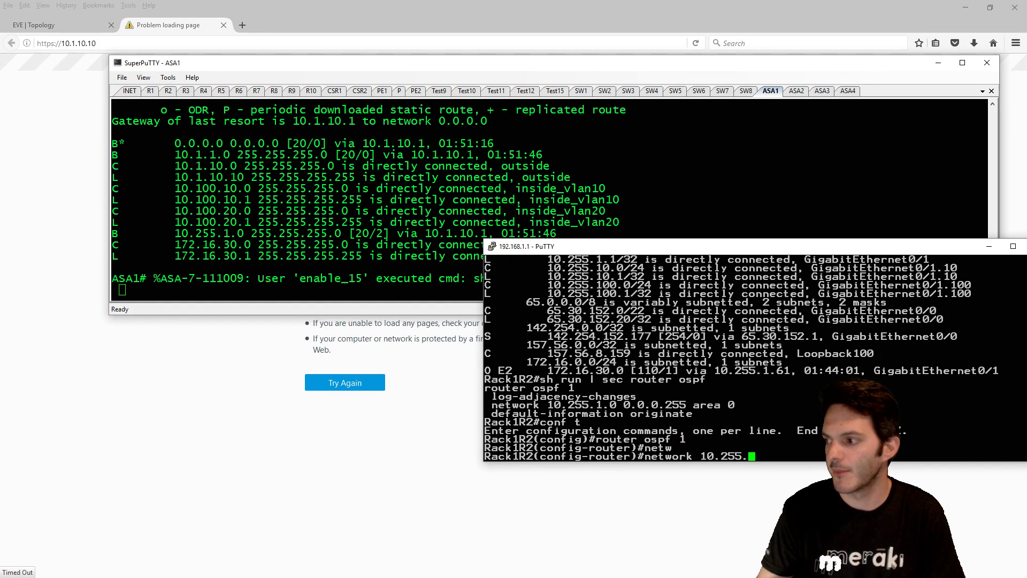
{"action": "type", "text": "10.0 0.0.0."}
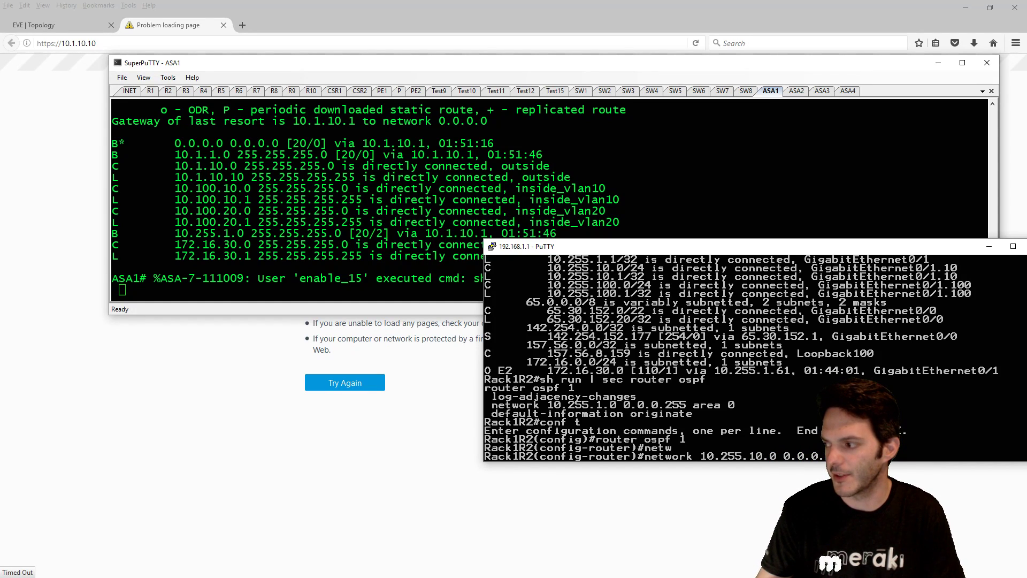
{"action": "key", "text": "Return"}
- Exit configuration mode on Rack1R2 and refresh ASA1's route table
{"action": "type", "text": "end"}
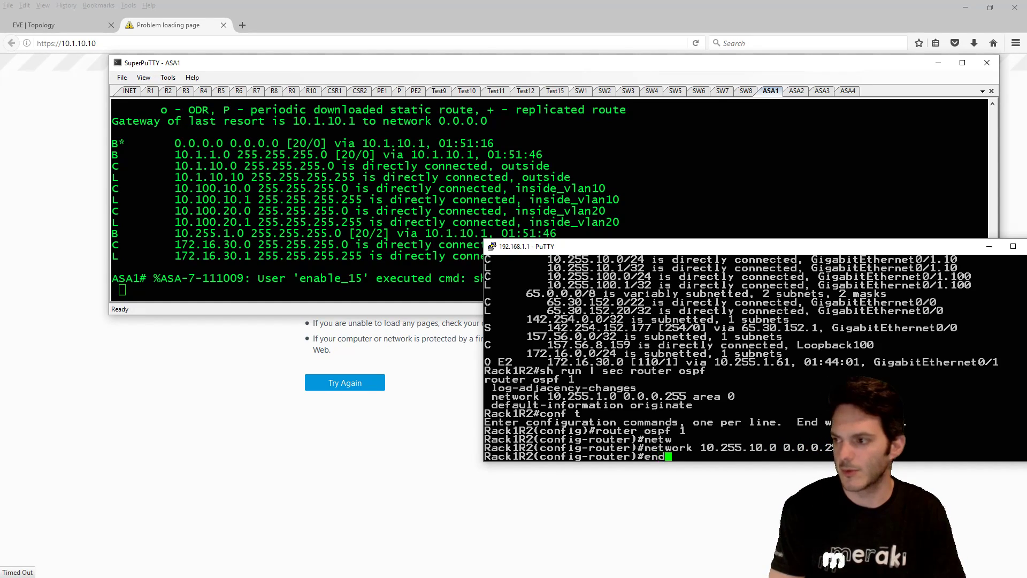
{"action": "key", "text": "Return"}
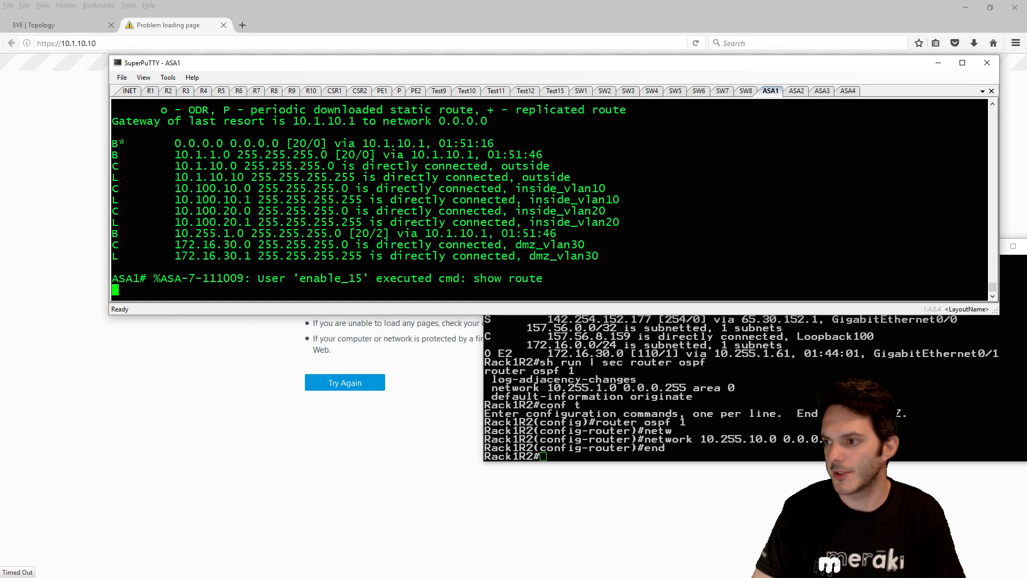
{"action": "key", "text": "Return"}
{"action": "key", "text": "Up"}
{"action": "key", "text": "Return"}
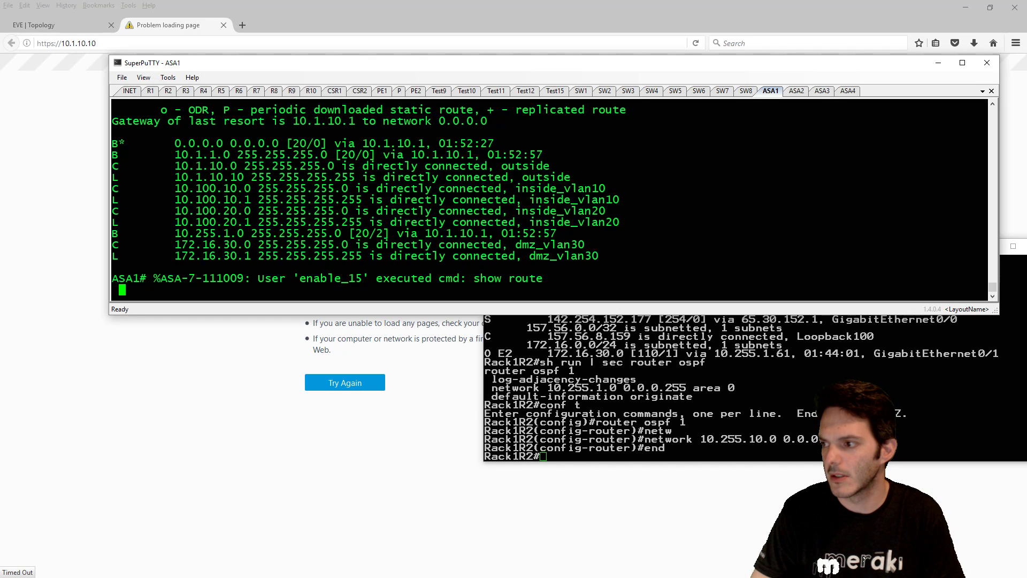
{"action": "key", "text": "Return"}
- Disable logging on ASA1 with 'no logging enable' and recheck routes for 10.255.10.0/24 via BGP
{"action": "type", "text": "conf t"}
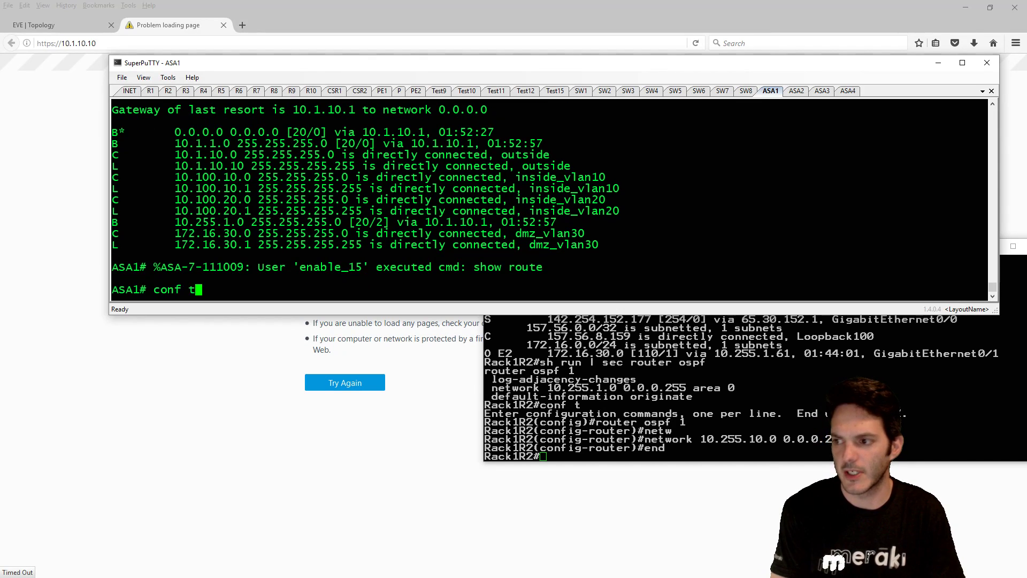
{"action": "key", "text": "Return"}
{"action": "type", "text": "no logging"}
{"action": "key", "text": "Tab"}
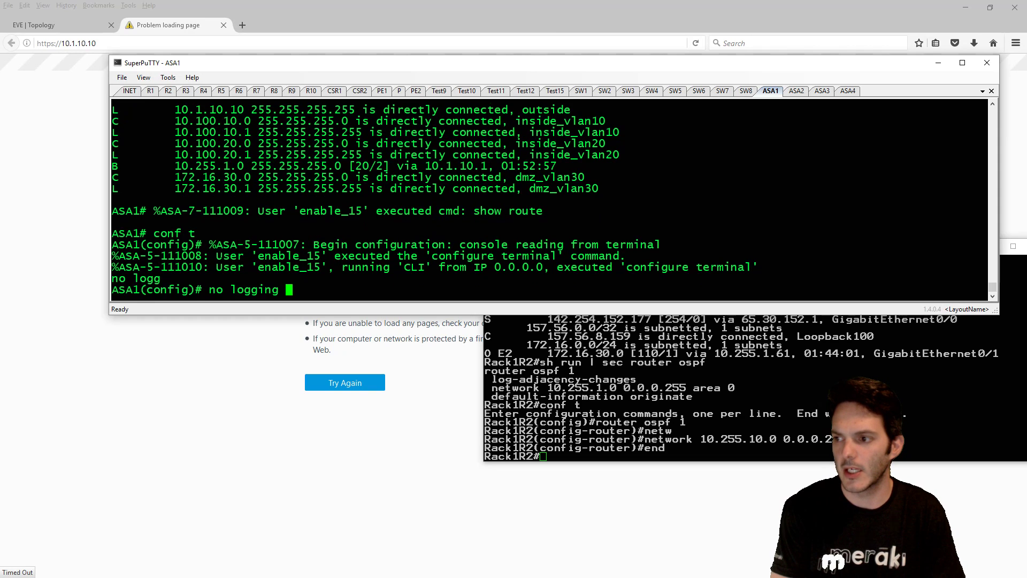
{"action": "type", "text": "en"}
{"action": "key", "text": "Tab"}
{"action": "key", "text": "Return"}
{"action": "type", "text": "end"}
{"action": "key", "text": "Return"}
{"action": "key", "text": "Return"}
{"action": "key", "text": "Return"}
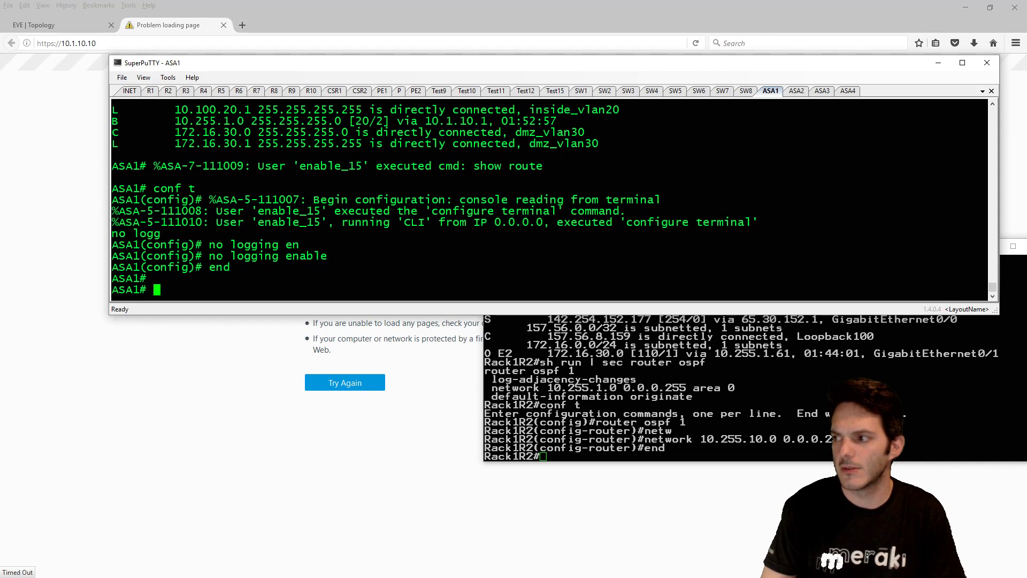
{"action": "key", "text": "Up"}
{"action": "key", "text": "Up"}
{"action": "key", "text": "Up"}
{"action": "key", "text": "Up"}
{"action": "key", "text": "Return"}
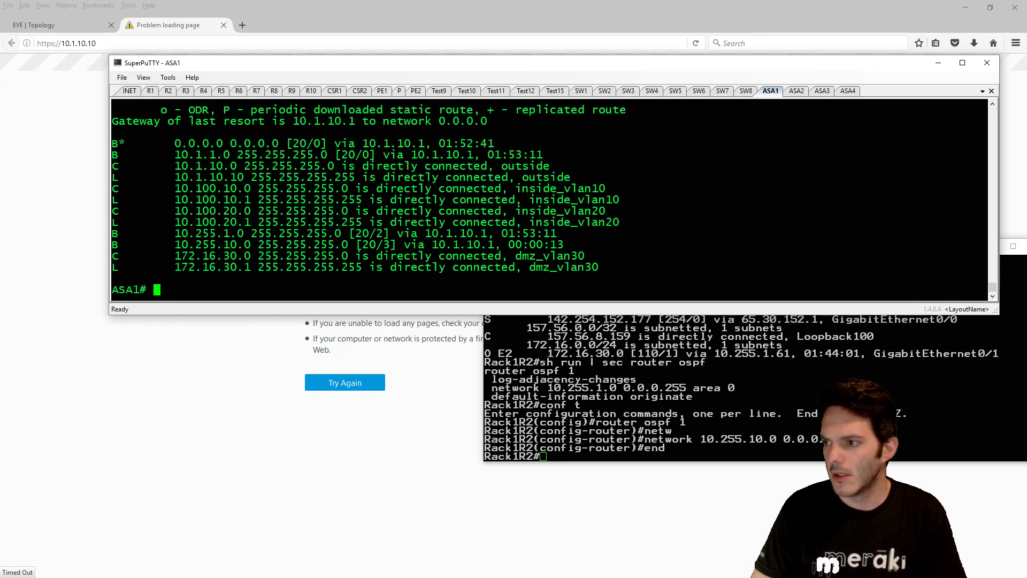
{"action": "type", "text": "q"}
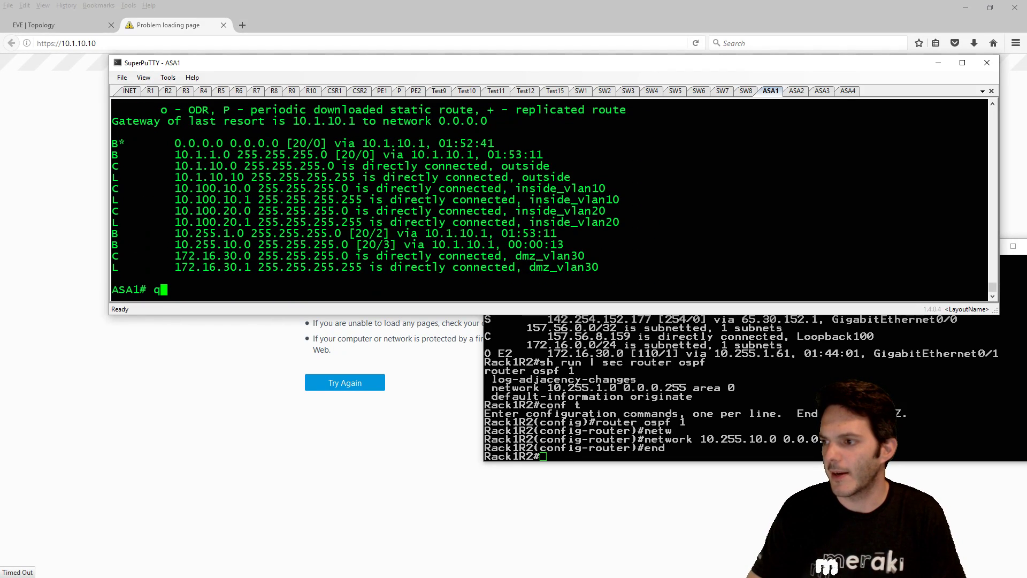
{"action": "key", "text": "BackSpace"}
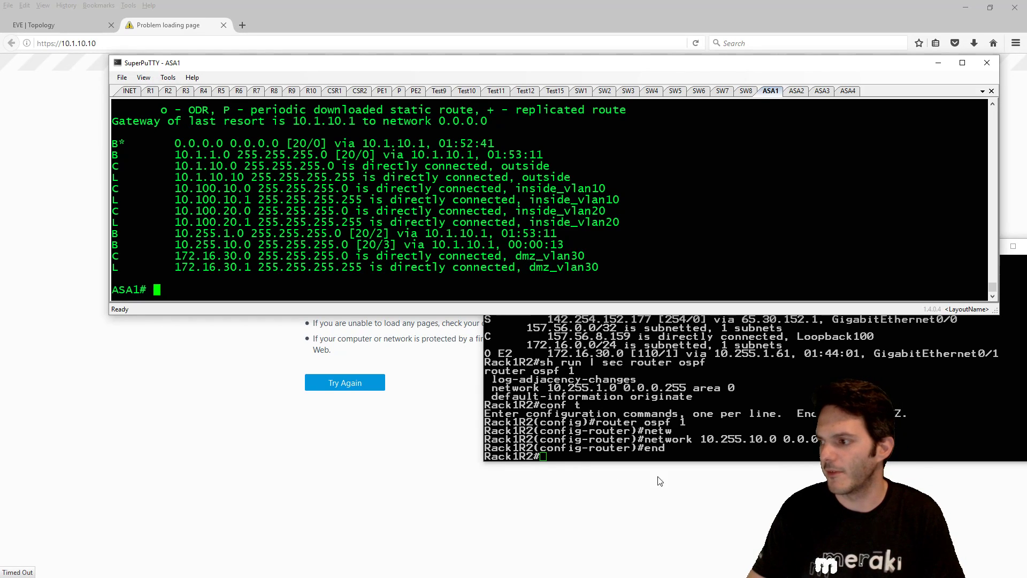
{"action": "key", "text": "alt+Tab"}
- Save Rack1R2's configuration with 'wr' and close its PuTTY session
{"action": "left_click_drag", "start_coordinate": [979, 247], "coordinate": [880, 250]}
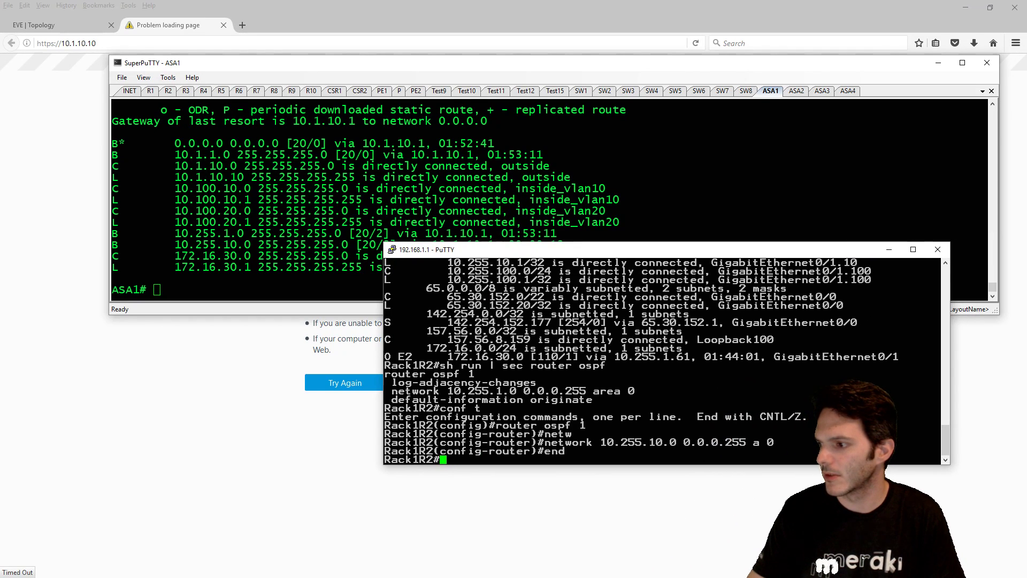
{"action": "type", "text": "wr"}
{"action": "key", "text": "Return"}
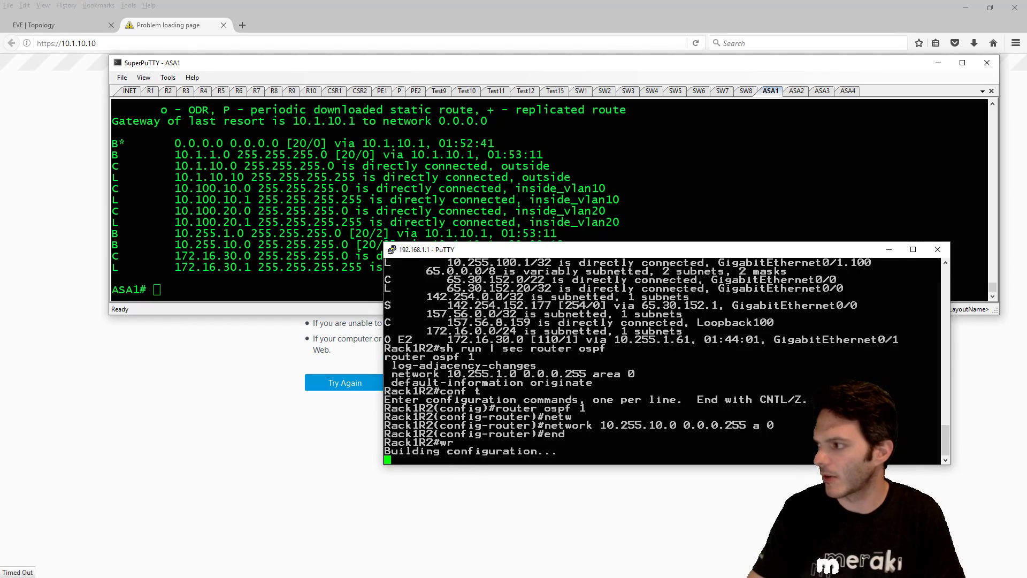
{"action": "left_click", "coordinate": [937, 249]}
{"action": "left_click", "coordinate": [518, 330]}
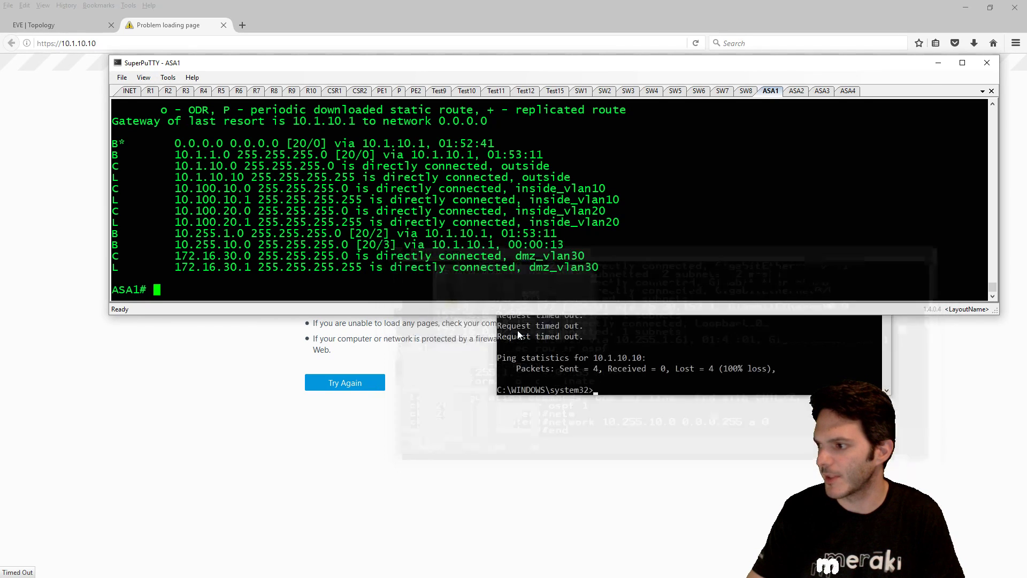
- Rerun the ping to 10.1.10.10 from the PC's Command Prompt; requests still time out
{"action": "left_click", "coordinate": [554, 340]}
{"action": "key", "text": "Up"}
{"action": "key", "text": "Return"}
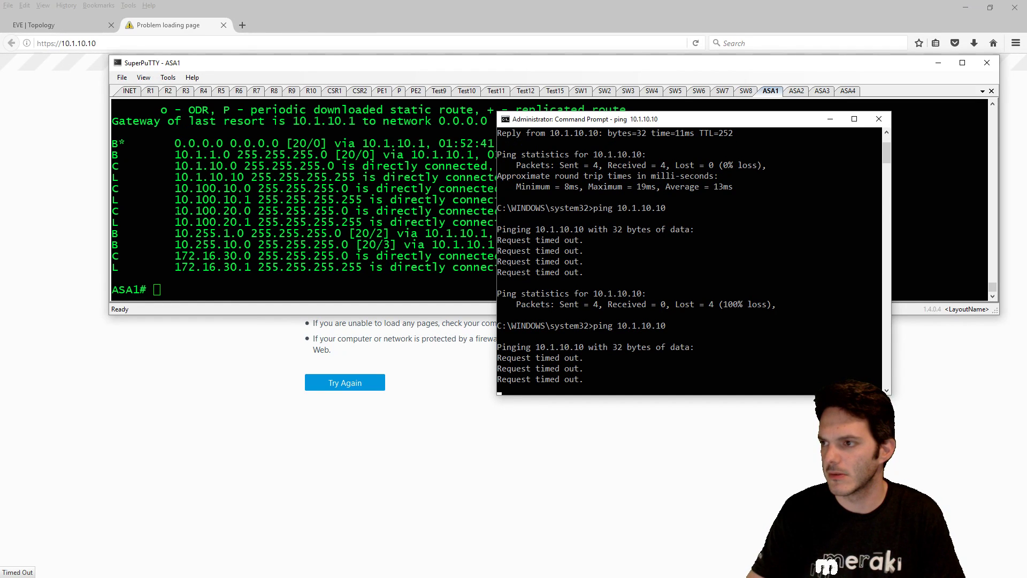
- Ping 10.255.10.7 from ASA1 (0/5) and show ACL_TRACEROUTE applied inbound on outside
{"action": "key", "text": "alt+Tab"}
{"action": "type", "text": "pin"}
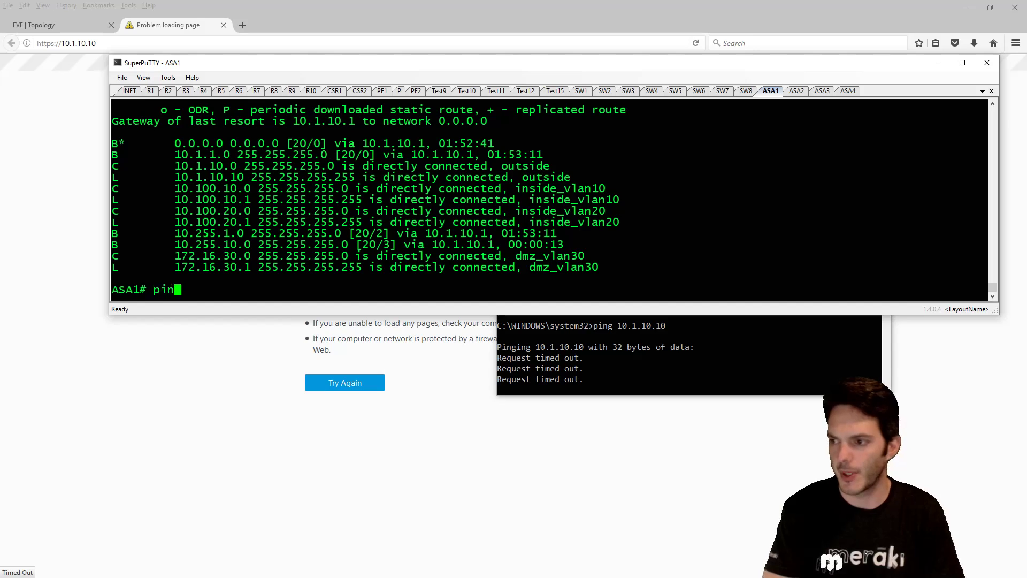
{"action": "type", "text": "g 10.255."}
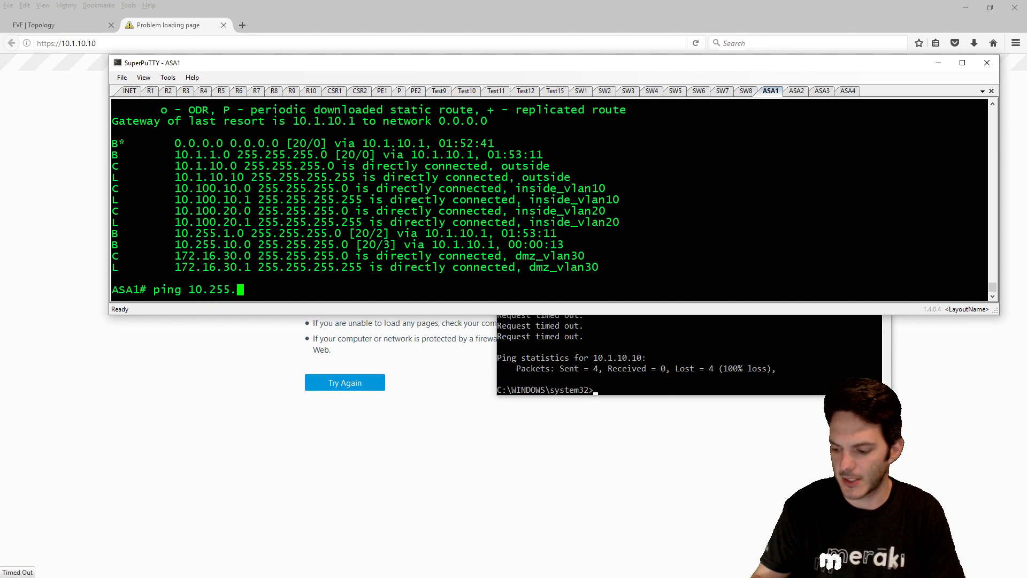
{"action": "type", "text": "10.7"}
{"action": "key", "text": "Return"}
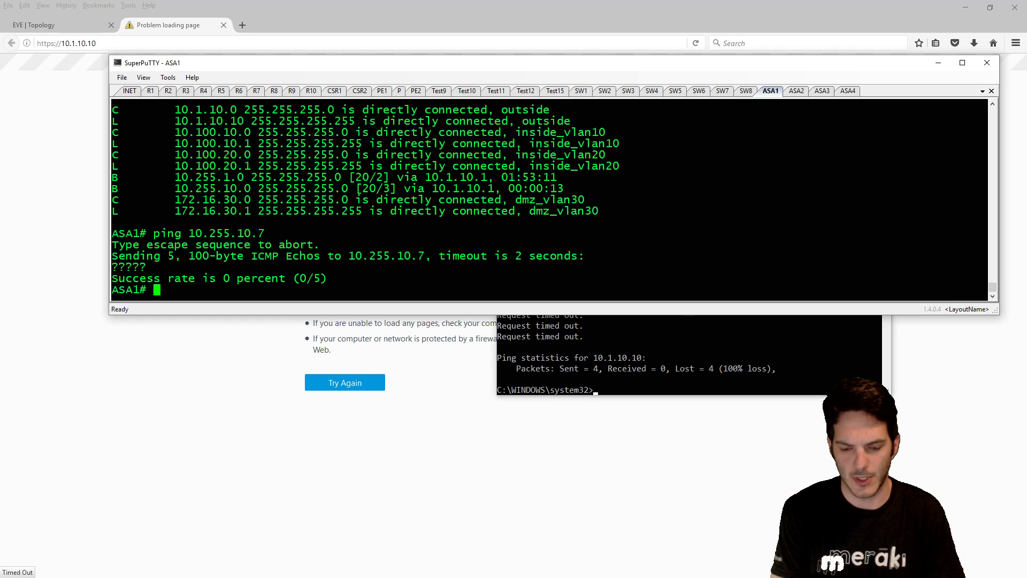
{"action": "type", "text": "sh run access"}
{"action": "key", "text": "Tab"}
{"action": "type", "text": "gr"}
{"action": "key", "text": "Tab"}
{"action": "key", "text": "Return"}
- Enter ASA1 configuration mode and stage a 'no access-group' line, then discard it
{"action": "type", "text": "conf t"}
{"action": "key", "text": "Return"}
{"action": "type", "text": "no"}
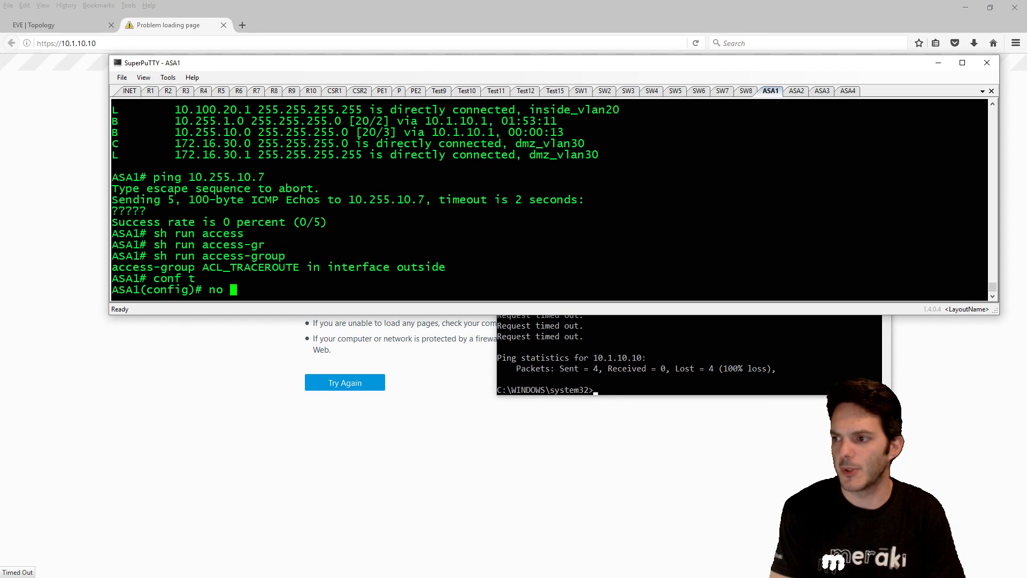
{"action": "left_click_drag", "start_coordinate": [123, 266], "coordinate": [446, 267]}
{"action": "right_click", "coordinate": [417, 266]}
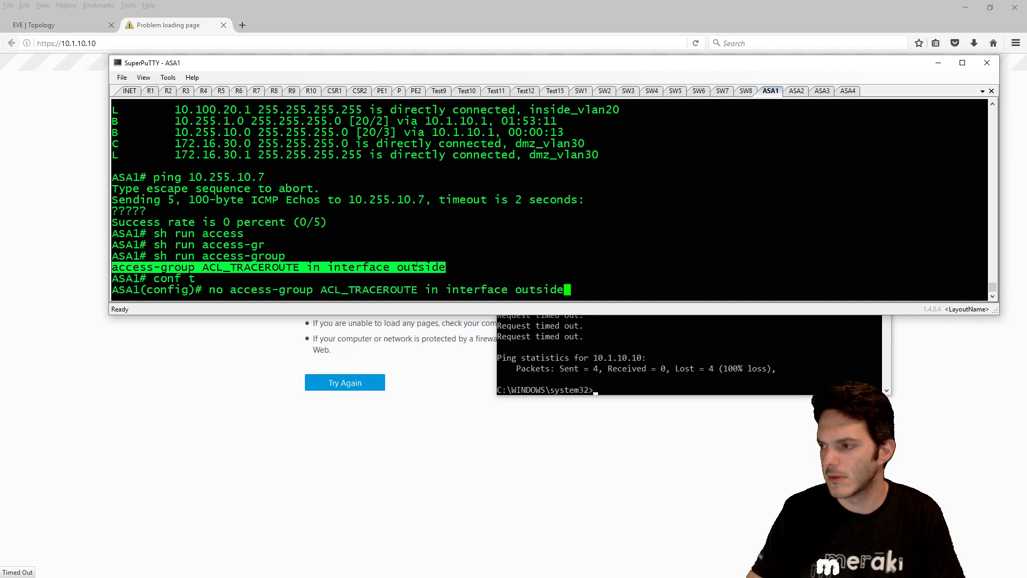
{"action": "type", "text": "match"}
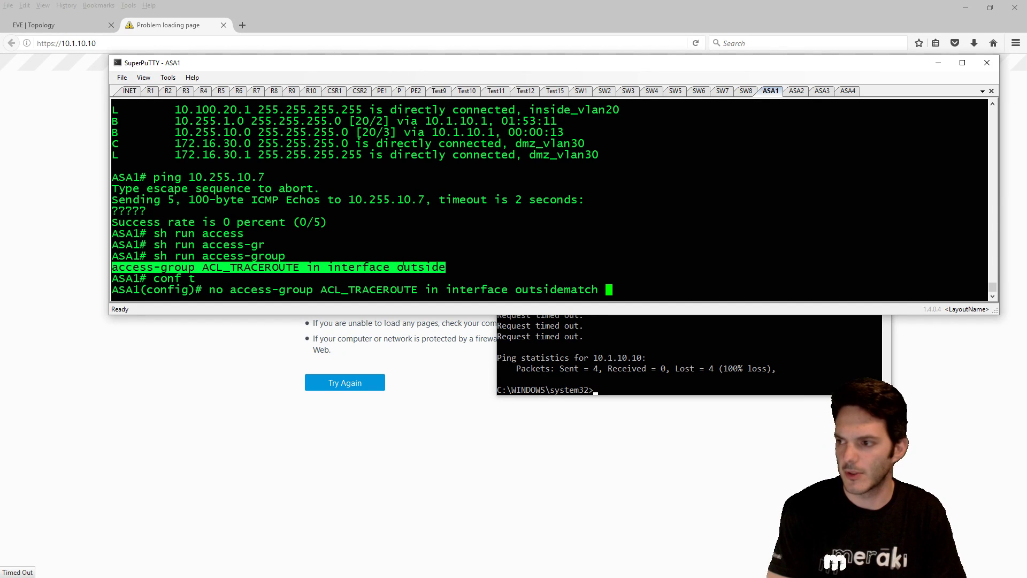
{"action": "key", "text": "ctrl+u"}
- Add an extended permit ip any any entry to ASA1's ACL_TRACEROUTE access list
{"action": "type", "text": "sh"}
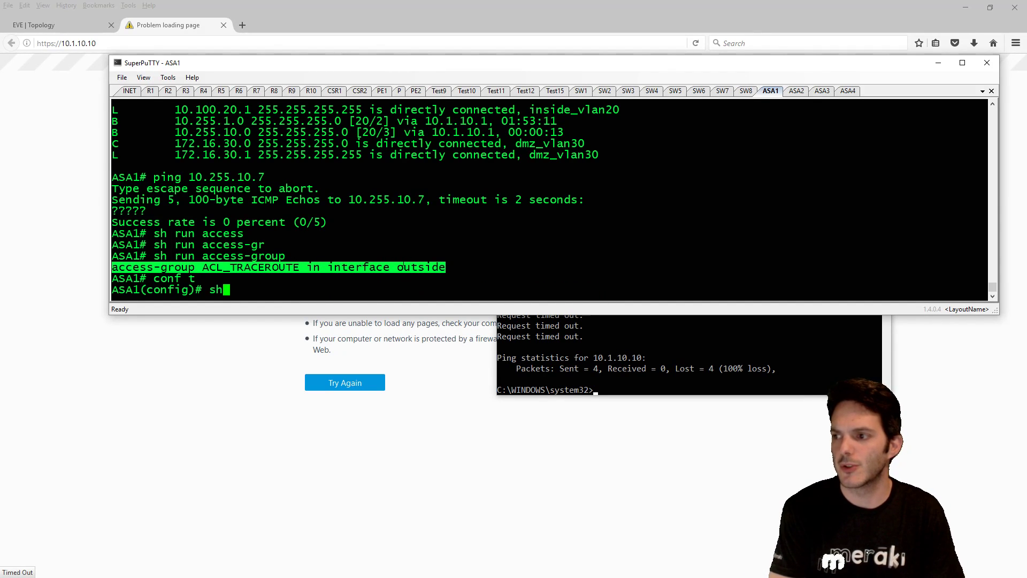
{"action": "type", "text": " access"}
{"action": "key", "text": "Tab"}
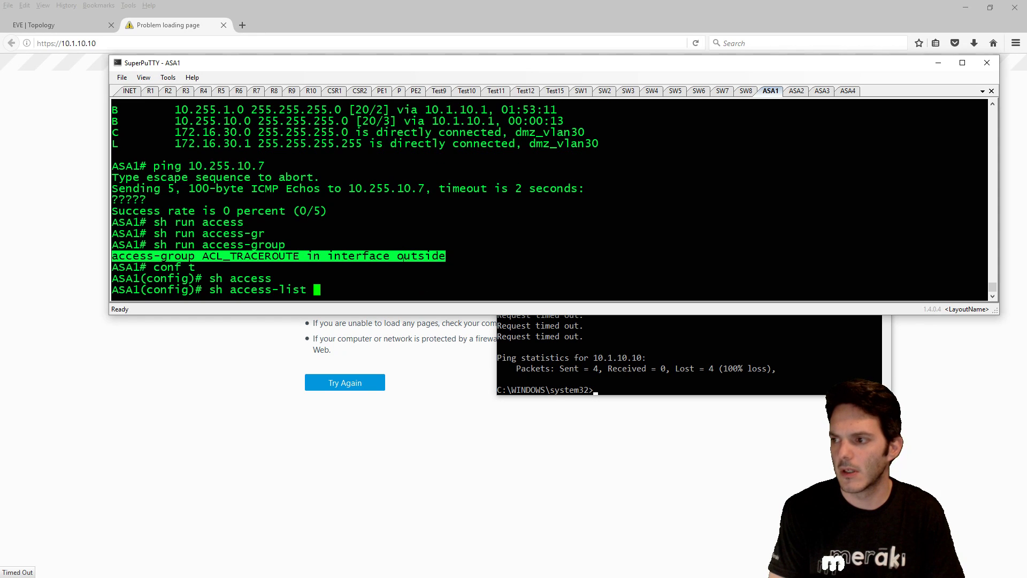
{"action": "key", "text": "Return"}
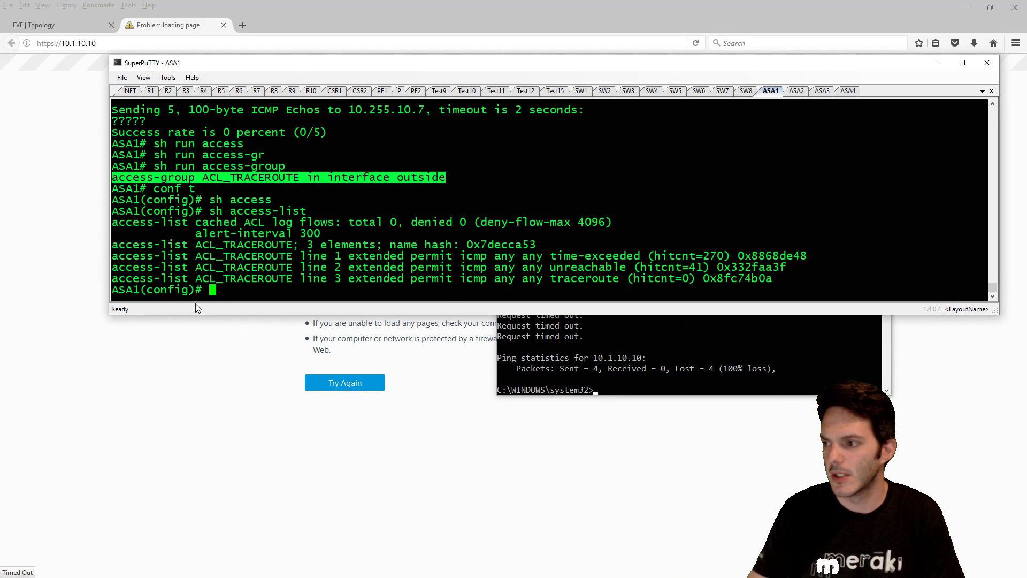
{"action": "left_click_drag", "start_coordinate": [112, 279], "coordinate": [434, 279]}
{"action": "right_click", "coordinate": [435, 280]}
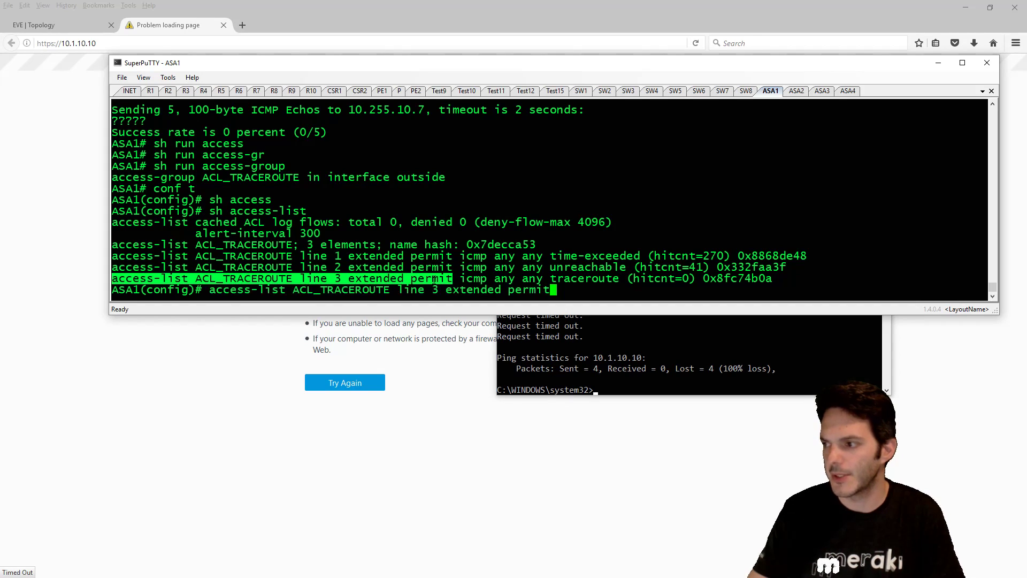
{"action": "key", "text": "Left"}
{"action": "key", "text": "Left"}
{"action": "key", "text": "Left"}
{"action": "key", "text": "Left"}
{"action": "key", "text": "Left"}
{"action": "key", "text": "Left"}
{"action": "key", "text": "Left"}
{"action": "key", "text": "Left"}
{"action": "key", "text": "Left"}
{"action": "key", "text": "Left"}
{"action": "key", "text": "Left"}
{"action": "key", "text": "Left"}
{"action": "key", "text": "Left"}
{"action": "key", "text": "Left"}
{"action": "key", "text": "Left"}
{"action": "key", "text": "Left"}
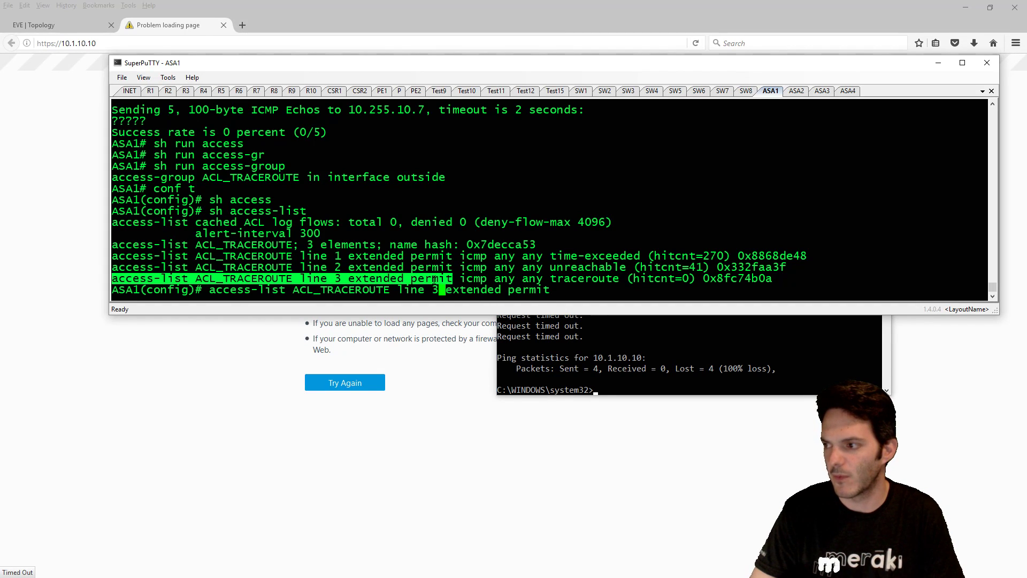
{"action": "key", "text": "BackSpace"}
{"action": "key", "text": "BackSpace"}
{"action": "key", "text": "BackSpace"}
{"action": "key", "text": "BackSpace"}
{"action": "key", "text": "BackSpace"}
{"action": "key", "text": "BackSpace"}
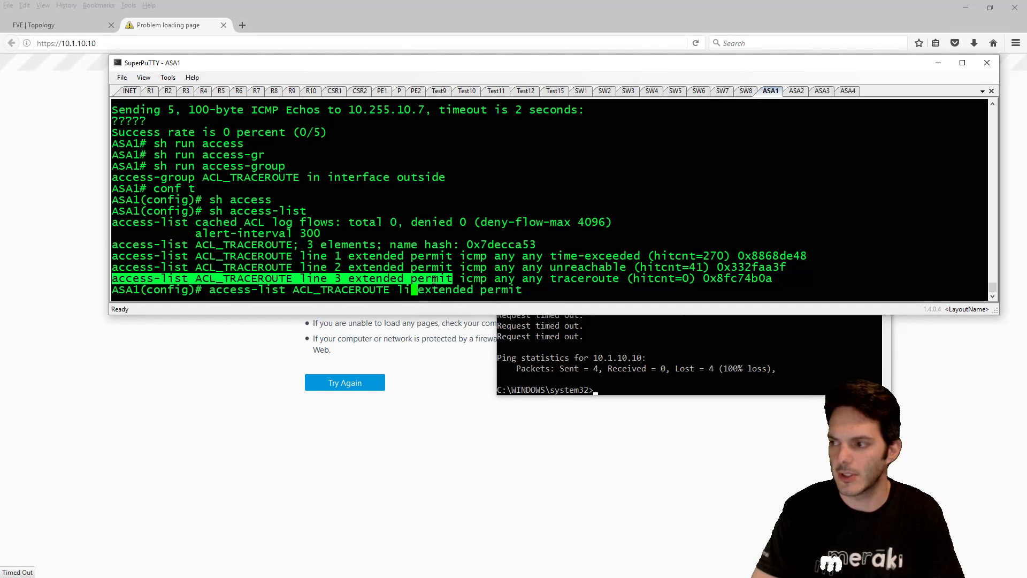
{"action": "key", "text": "End"}
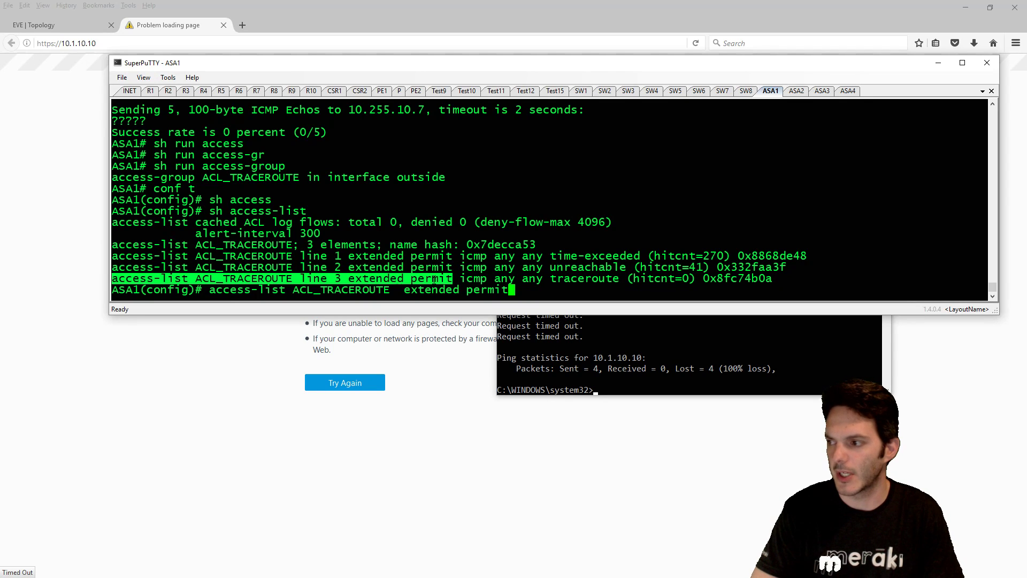
{"action": "type", "text": "ip any any"}
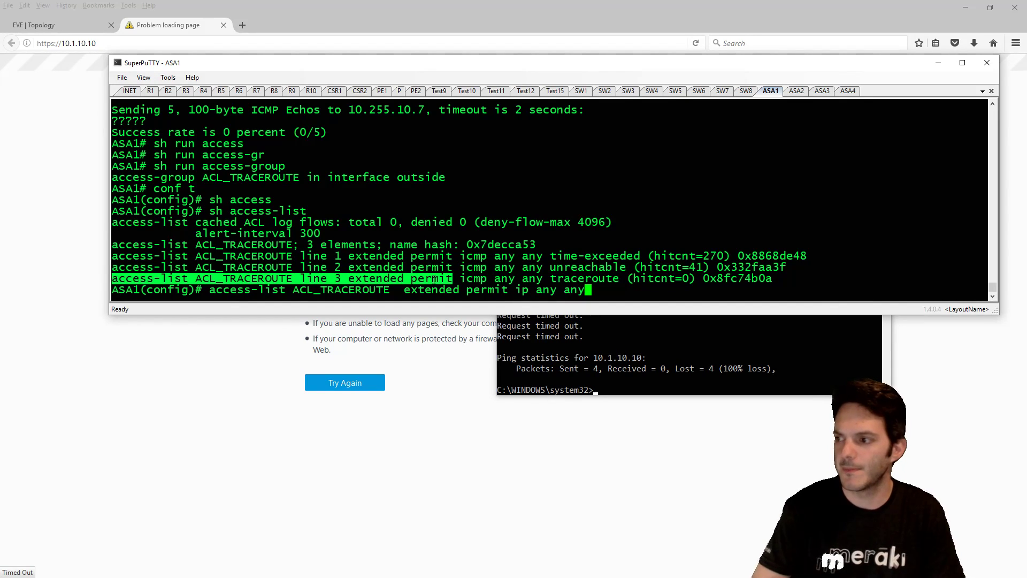
{"action": "key", "text": "Return"}
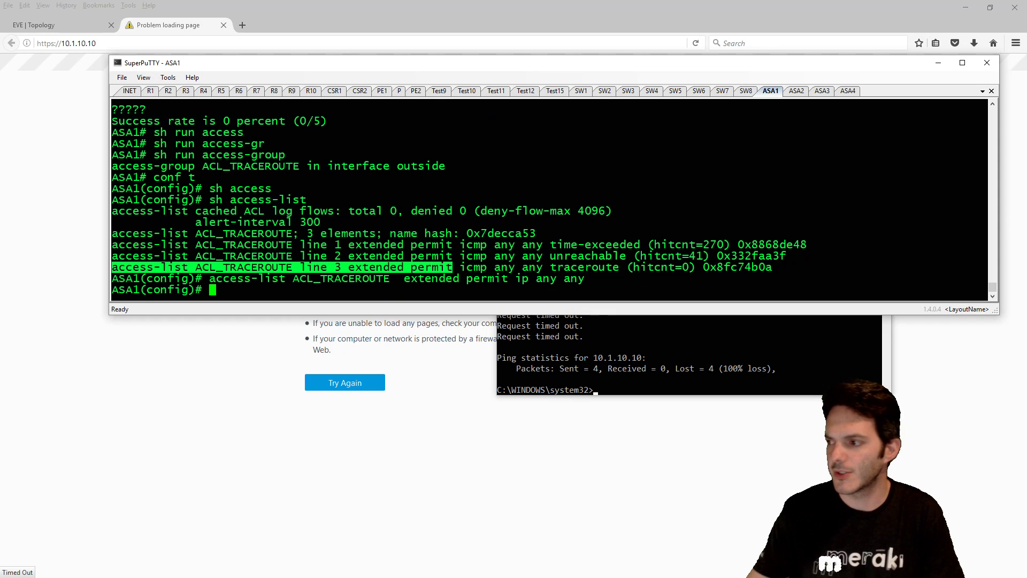
- Rerun the ping to 10.1.10.10 from the PC; it still times out
{"action": "left_click", "coordinate": [669, 357]}
{"action": "key", "text": "Up"}
{"action": "key", "text": "Return"}
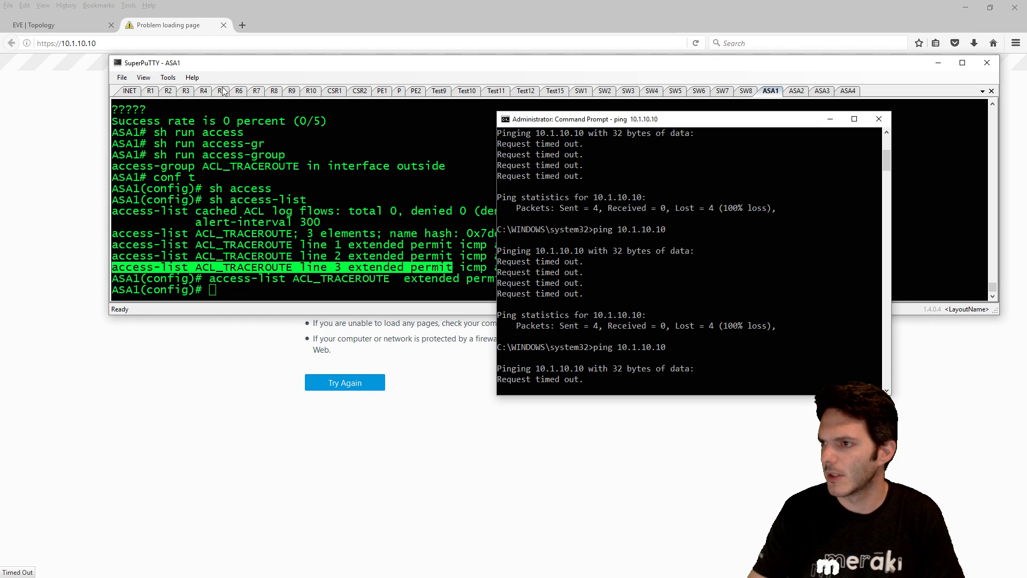
- Retry loading the timed-out 10.1.10.10 page in Firefox
{"action": "left_click", "coordinate": [39, 83]}
{"action": "left_click", "coordinate": [690, 42]}
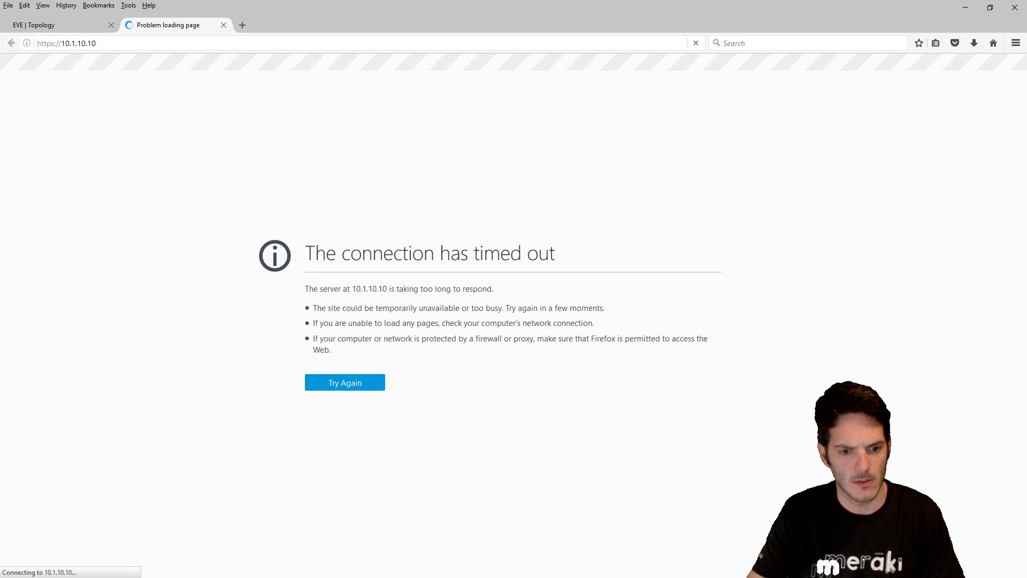
{"action": "key", "text": "alt+Tab"}
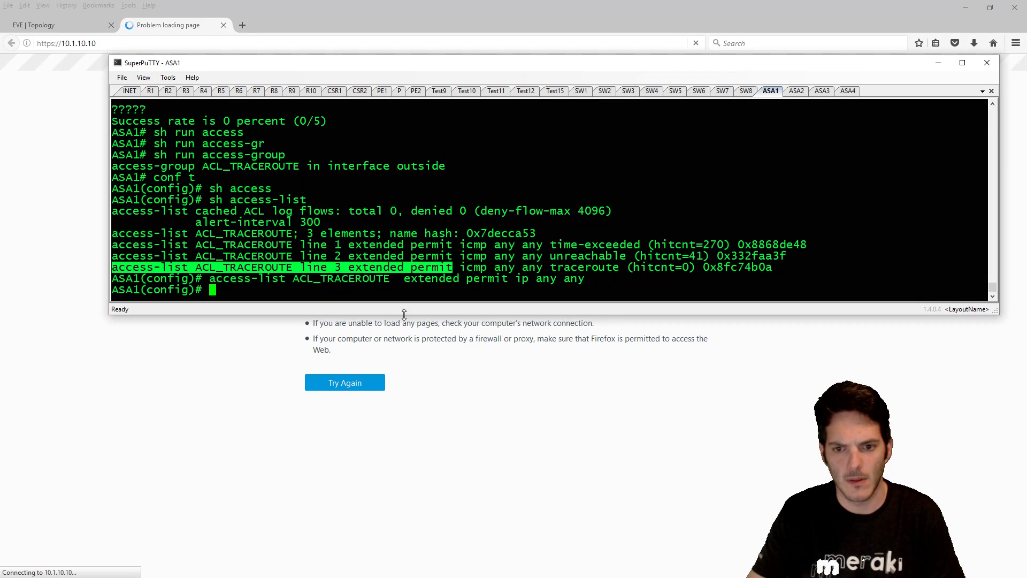
- On ASA1, prefix the copied access-group line with 'no' to unbind ACL_TRACEROUTE from outside
{"action": "left_click", "coordinate": [450, 268]}
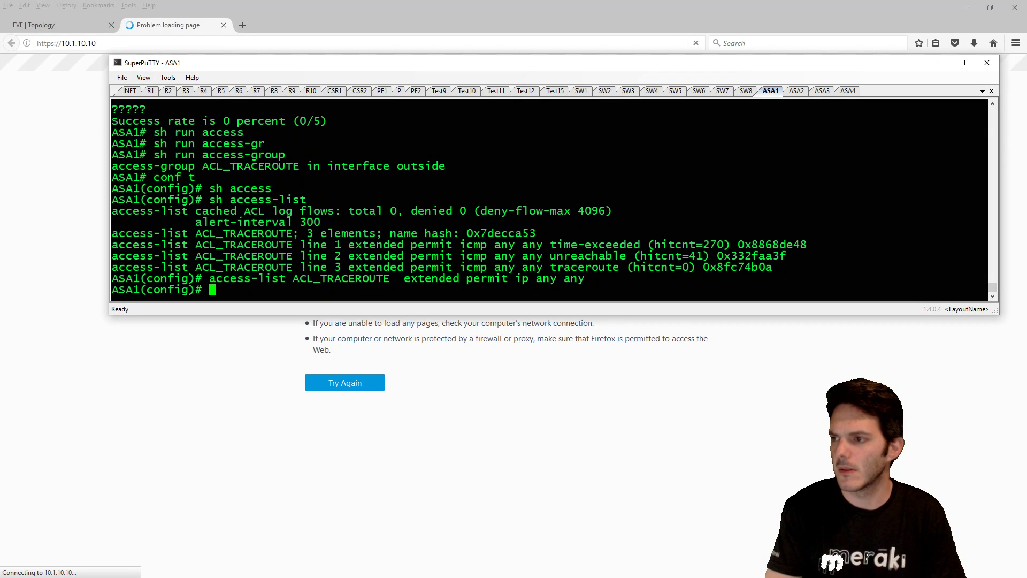
{"action": "type", "text": "no"}
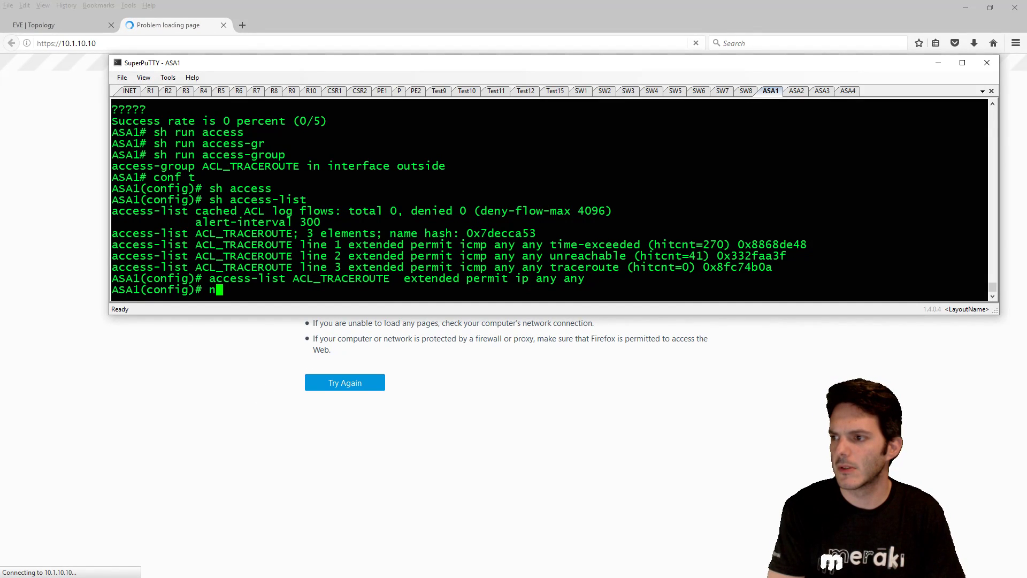
{"action": "double_click", "coordinate": [152, 166]}
{"action": "left_click_drag", "start_coordinate": [152, 166], "coordinate": [421, 165]}
{"action": "right_click", "coordinate": [421, 166]}
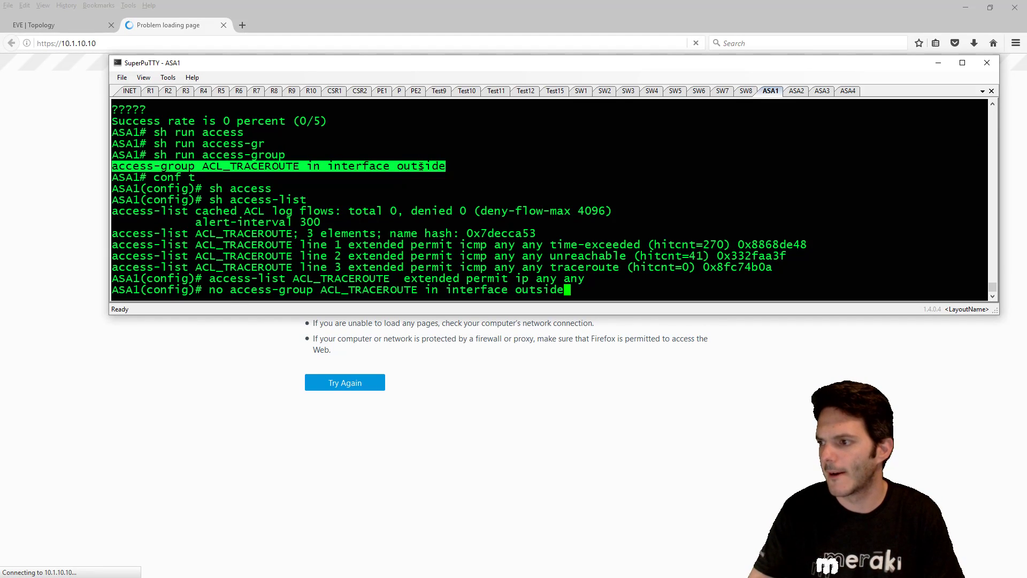
{"action": "key", "text": "Return"}
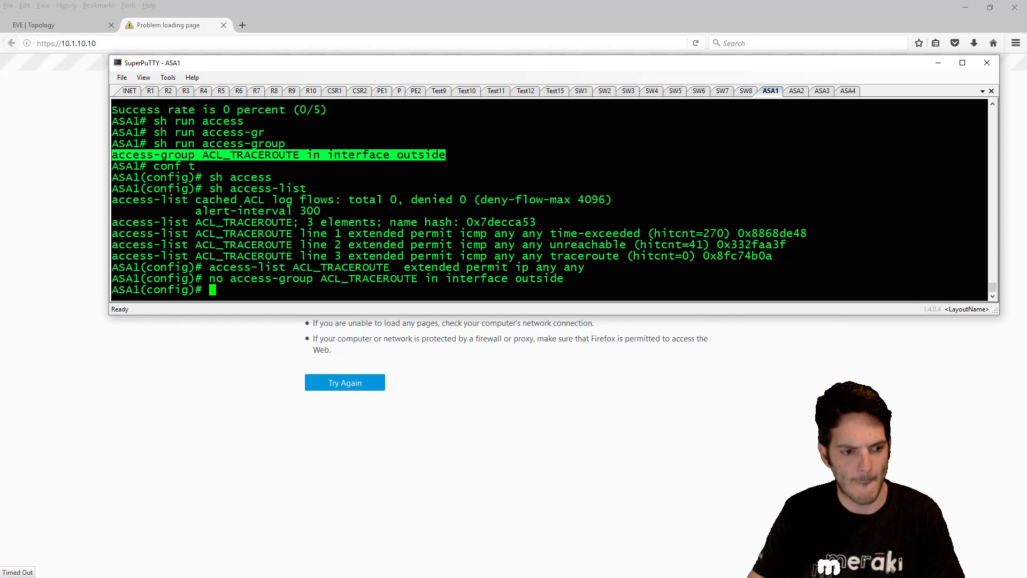
{"action": "key", "text": "alt+Tab"}
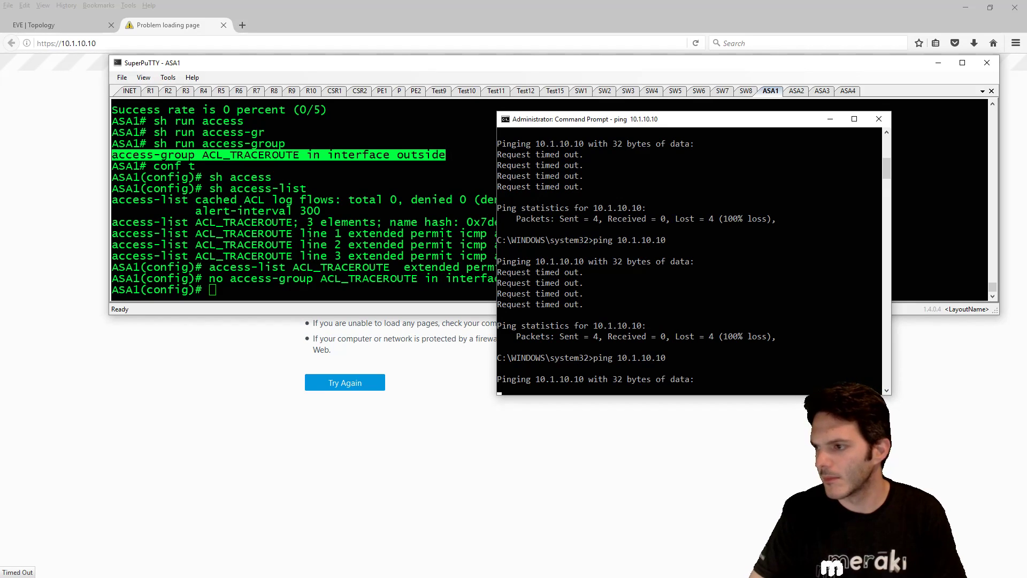
- Run 'sh int ip br' and 'sh route' on ASA1 to list interface states and routes
{"action": "key", "text": "alt+Tab"}
{"action": "type", "text": "sh ip"}
{"action": "key", "text": "BackSpace"}
{"action": "key", "text": "BackSpace"}
{"action": "key", "text": "BackSpace"}
{"action": "type", "text": "int ip br"}
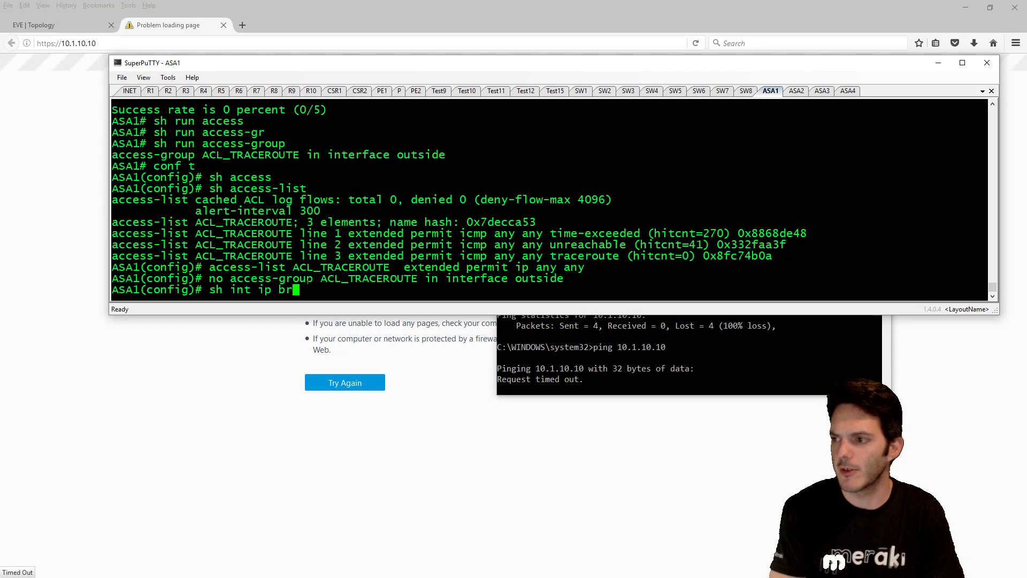
{"action": "key", "text": "Return"}
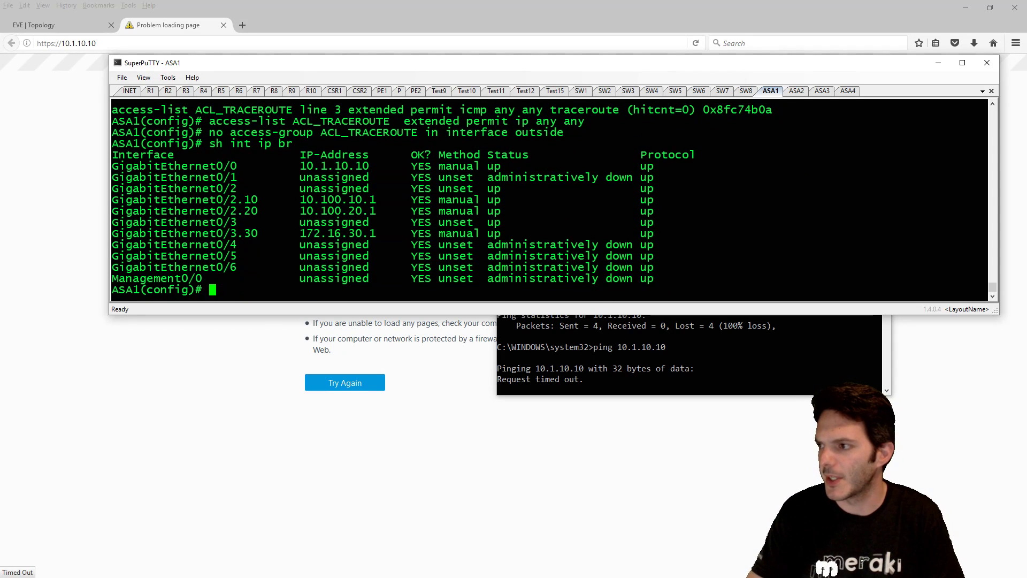
{"action": "type", "text": "sh route"}
{"action": "key", "text": "Return"}
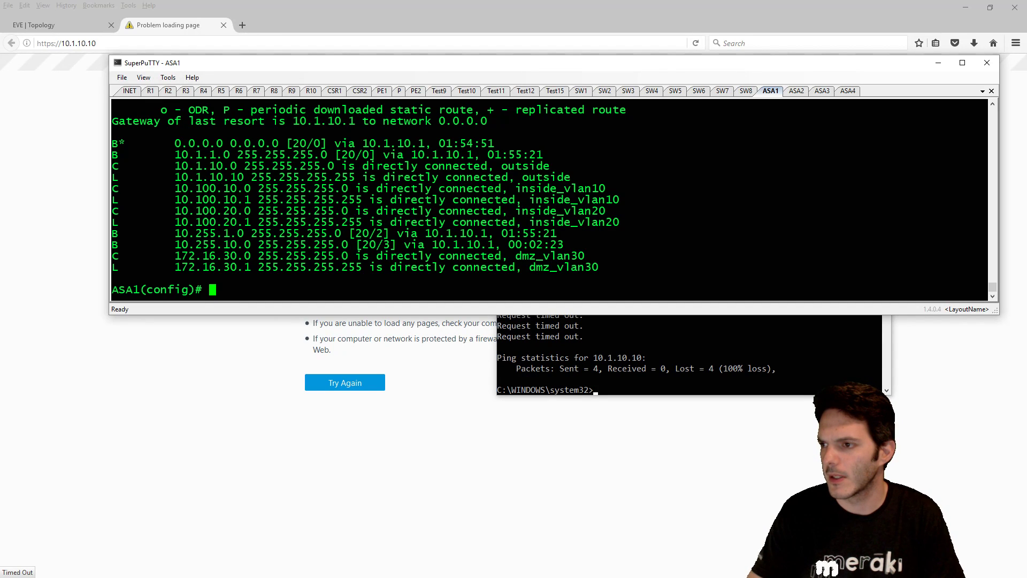
- On R1's console, enable and run 'sh ip int br' and 'sh ip route'
{"action": "left_click", "coordinate": [151, 91]}
{"action": "key", "text": "Return"}
{"action": "type", "text": "en"}
{"action": "key", "text": "Return"}
{"action": "type", "text": "sh ip itn b"}
{"action": "type", "text": "r"}
{"action": "key", "text": "Return"}
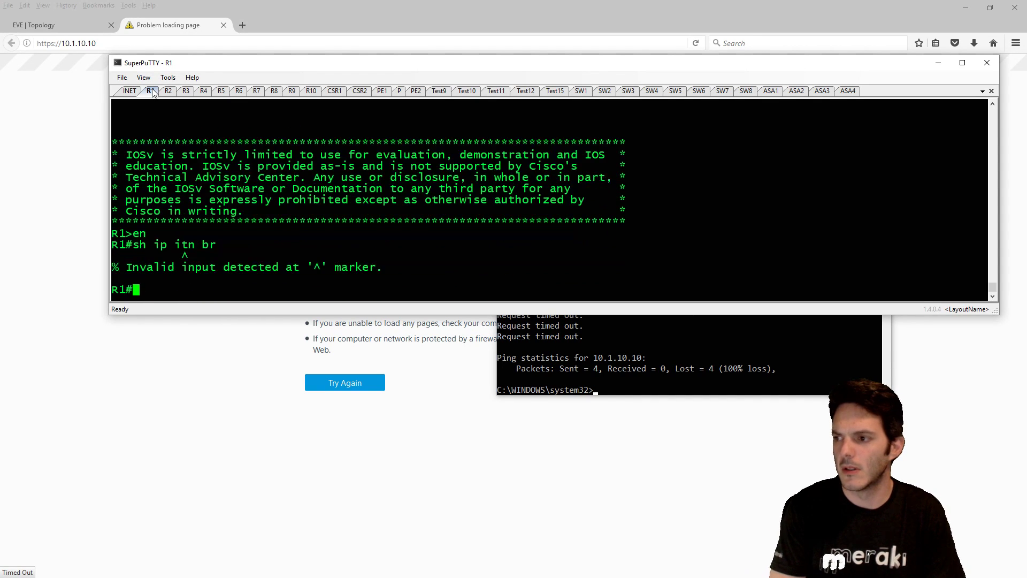
{"action": "type", "text": "sh ip int br"}
{"action": "key", "text": "Return"}
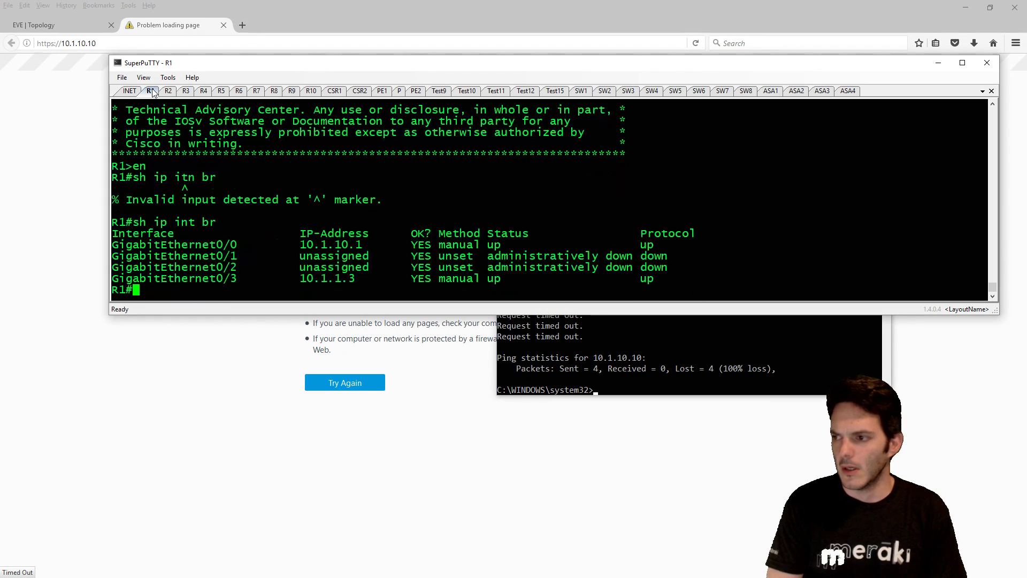
{"action": "type", "text": "sh ip route"}
{"action": "key", "text": "Return"}
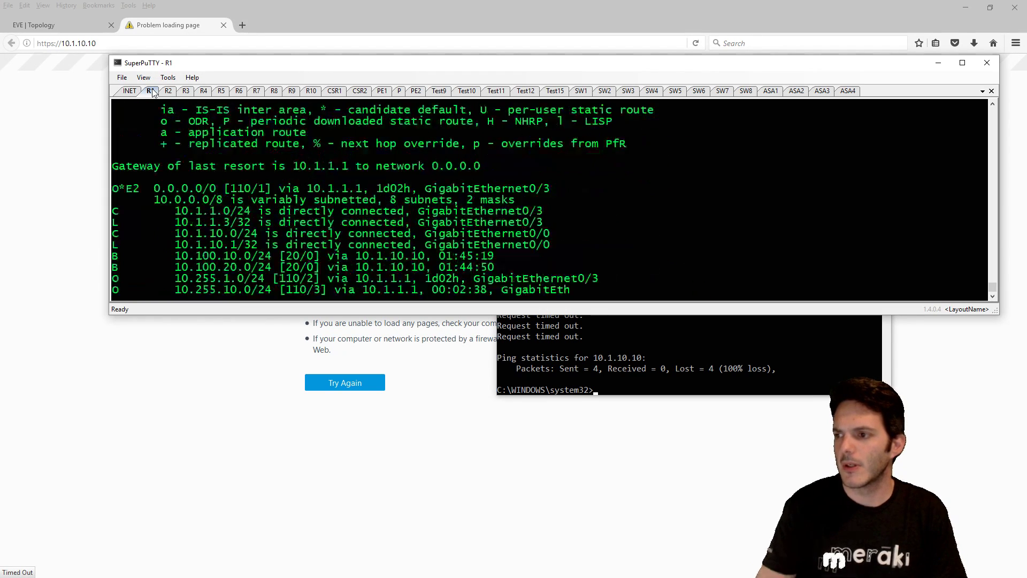
{"action": "key", "text": "space"}
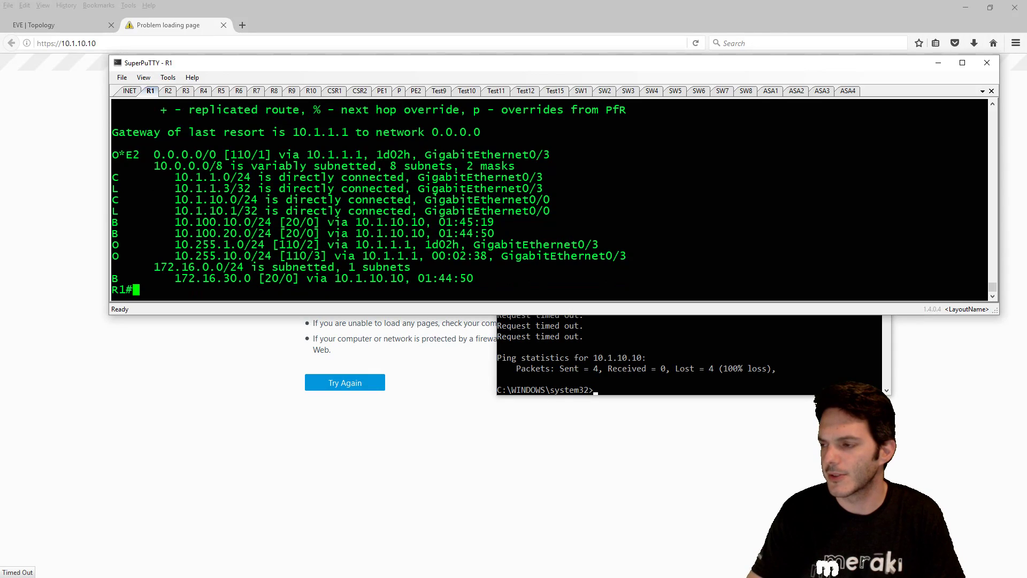
{"action": "scroll", "coordinate": [351, 222], "scroll_direction": "up", "scroll_amount": 5}
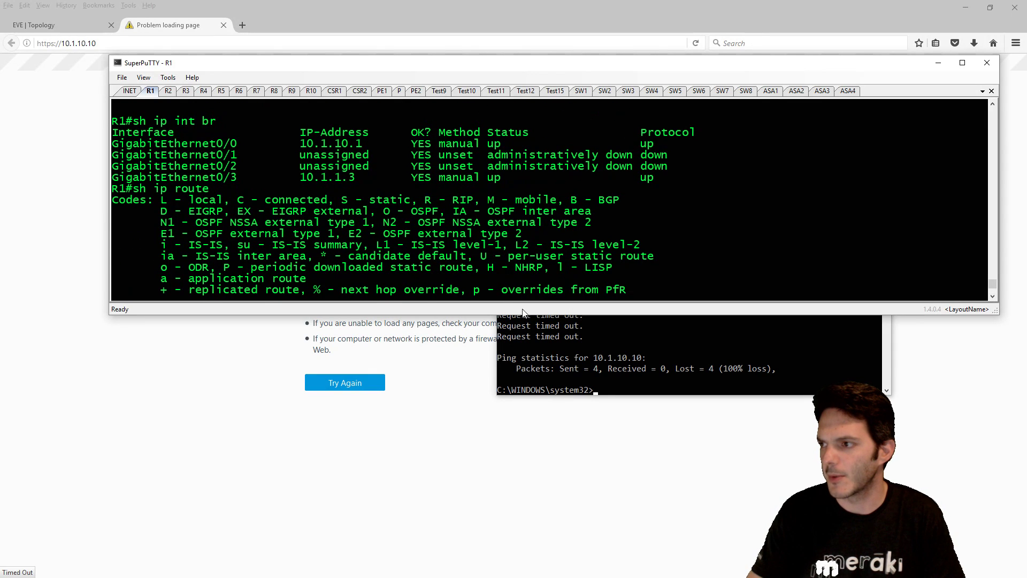
- Ping 10.1.10.1 from the PC's Command Prompt
{"action": "left_click", "coordinate": [648, 351]}
{"action": "key", "text": "Up"}
{"action": "key", "text": "BackSpace"}
{"action": "key", "text": "Return"}
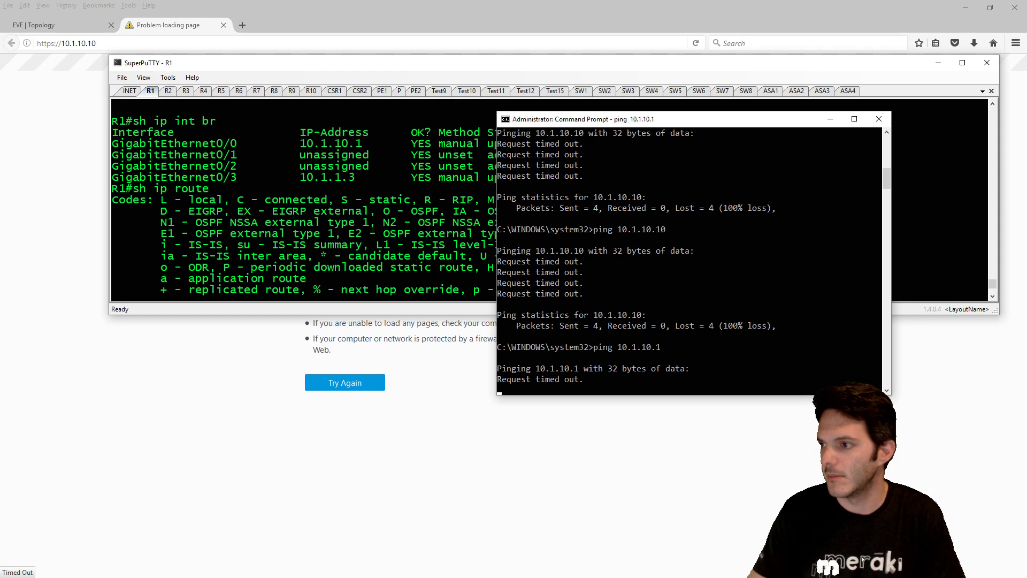
- On the INET router's console, enable and run 'sh ip int br'
{"action": "left_click", "coordinate": [135, 94]}
{"action": "key", "text": "Return"}
{"action": "type", "text": "en"}
{"action": "key", "text": "Return"}
{"action": "type", "text": "sh ip itn br"}
{"action": "key", "text": "ctrl+a"}
{"action": "key", "text": "Return"}
{"action": "type", "text": "sh ip int br"}
{"action": "key", "text": "Return"}
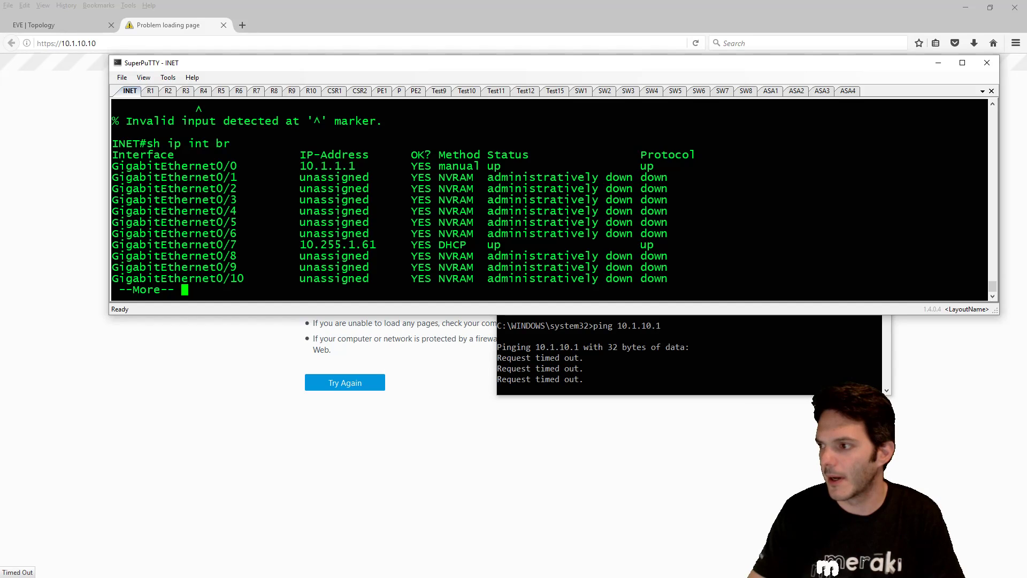
{"action": "key", "text": "space"}
- Ping 10.1.1.1 from the PC's Command Prompt
{"action": "left_click", "coordinate": [600, 342]}
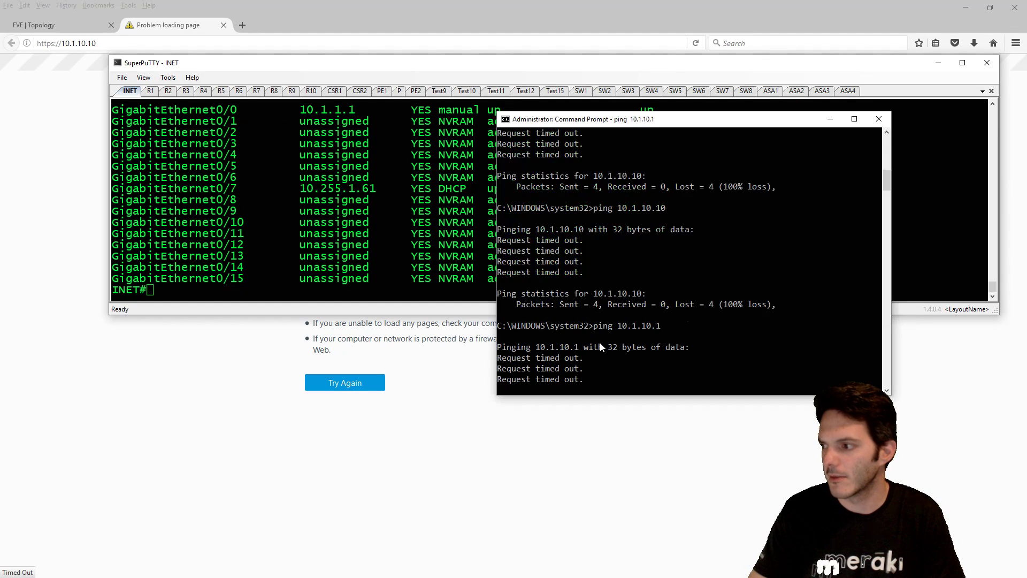
{"action": "key", "text": "Return"}
{"action": "key", "text": "Up"}
{"action": "key", "text": "BackSpace"}
{"action": "key", "text": "BackSpace"}
{"action": "key", "text": "BackSpace"}
{"action": "key", "text": "BackSpace"}
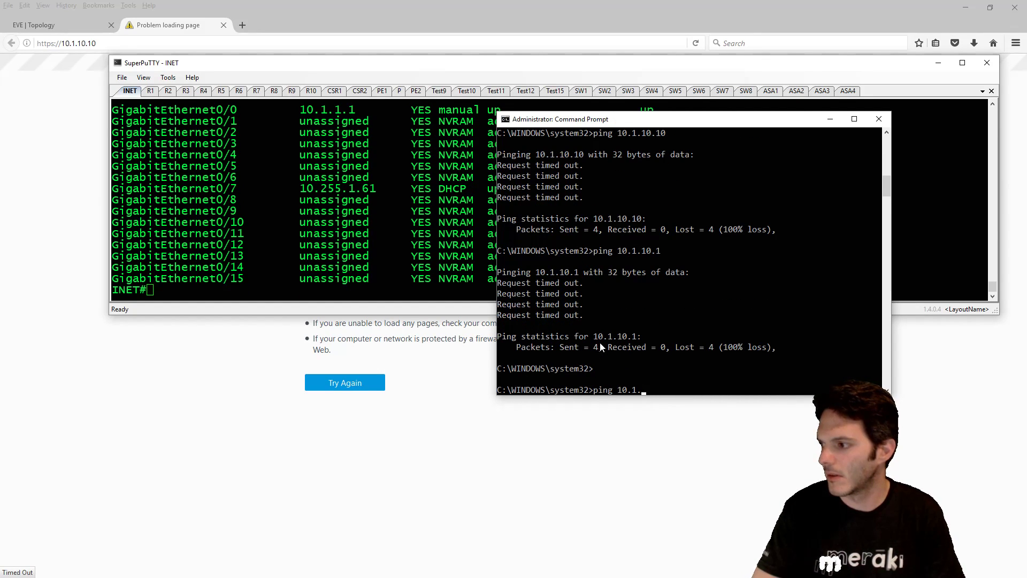
{"action": "type", "text": "1.1."}
{"action": "key", "text": "Return"}
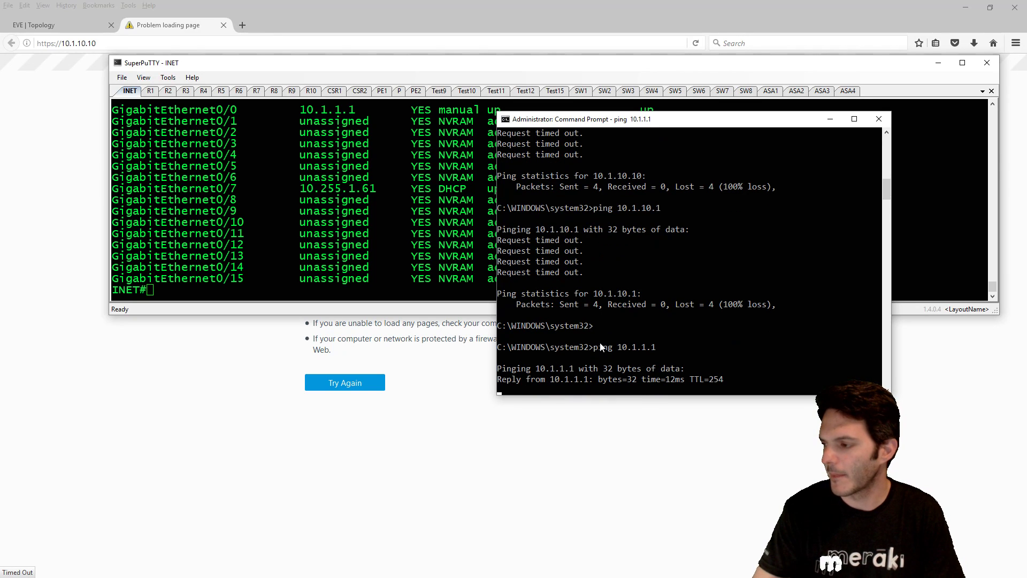
- Display the INET router's routing table with 'sh ip route'
{"action": "left_click", "coordinate": [368, 311]}
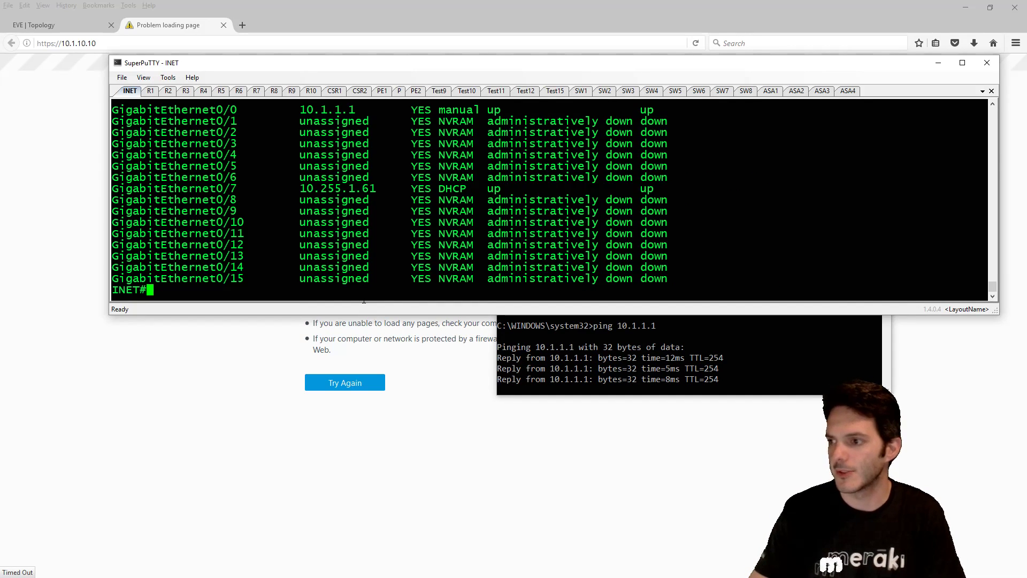
{"action": "type", "text": "sh i"}
{"action": "type", "text": "oute"}
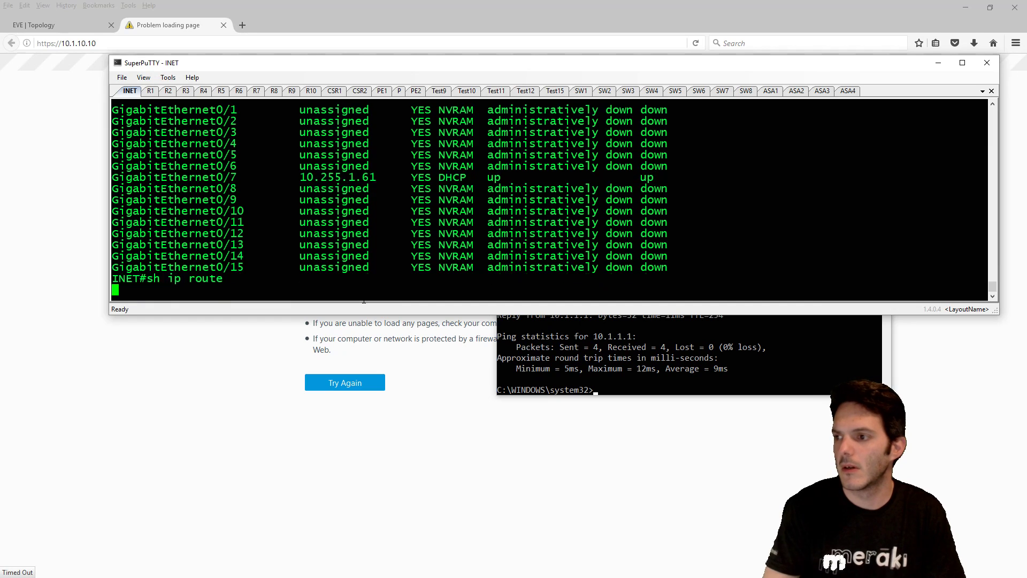
{"action": "key", "text": "Return"}
{"action": "key", "text": "space"}
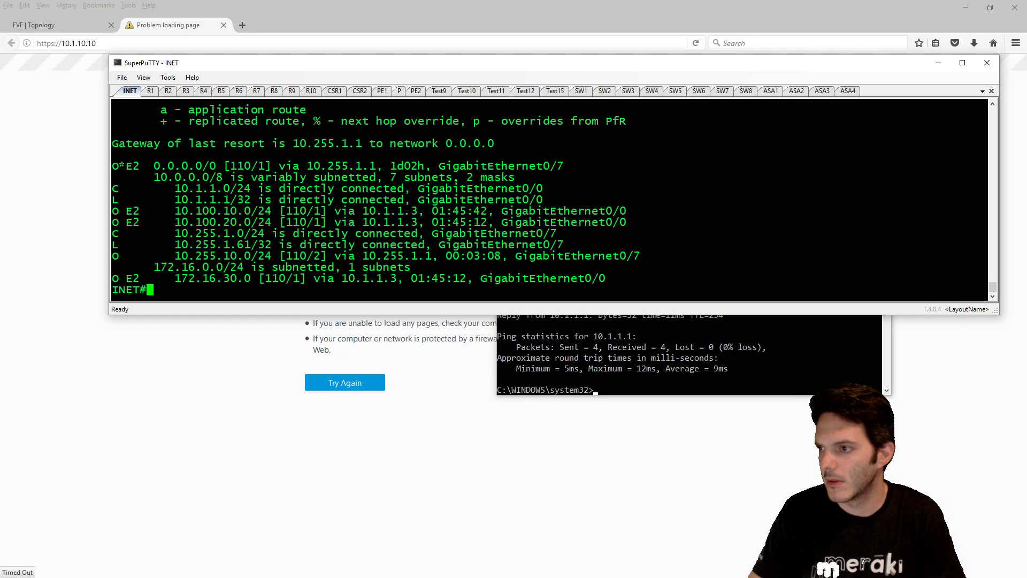
- Redisplay R1's routing table from its command history
{"action": "left_click", "coordinate": [152, 93]}
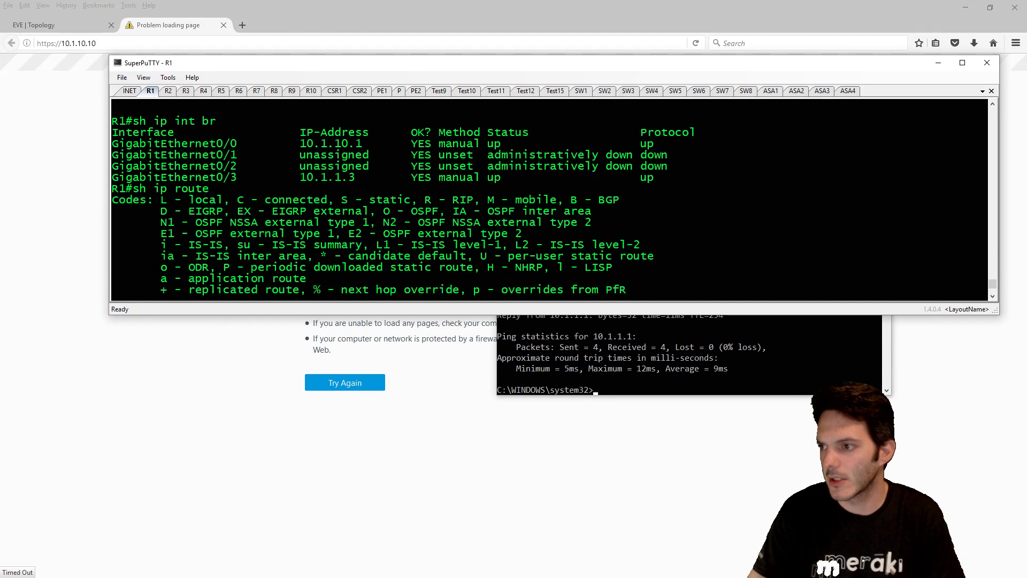
{"action": "key", "text": "Return"}
{"action": "key", "text": "Up"}
{"action": "key", "text": "Return"}
{"action": "key", "text": "space"}
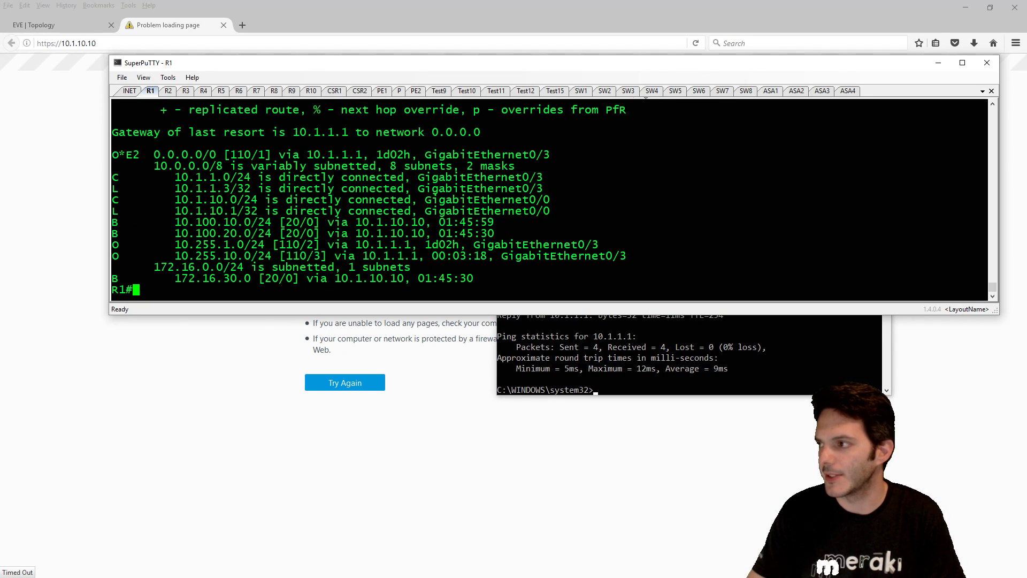
- Rerun 'sh route' on ASA1 to show its routing table
{"action": "left_click", "coordinate": [771, 91]}
{"action": "key", "text": "Up"}
{"action": "key", "text": "Return"}
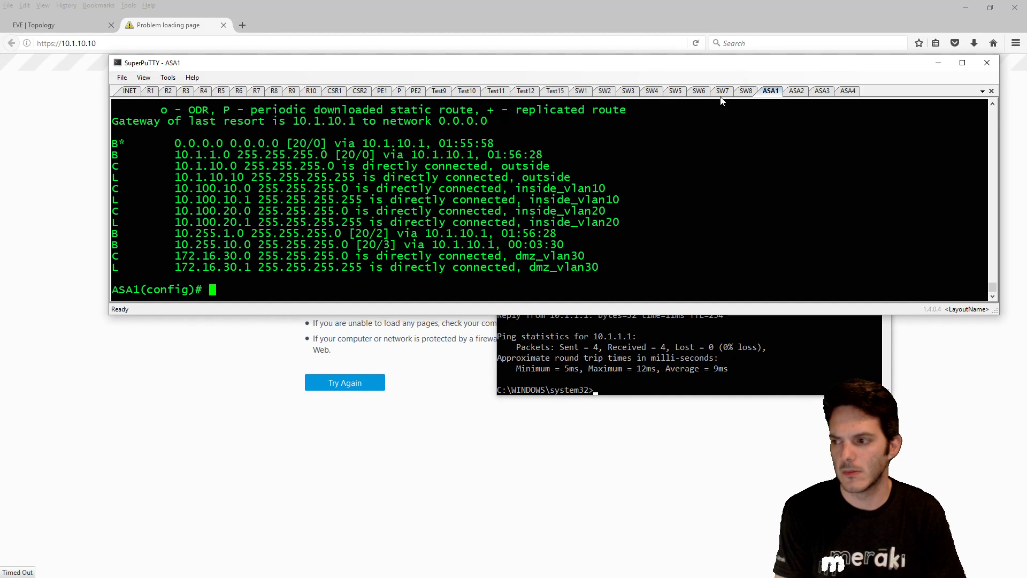
- Run 'sh run http' and 'sh run aaa' on ASA1 to review HTTP server and local AAA settings
{"action": "type", "text": "sh run http"}
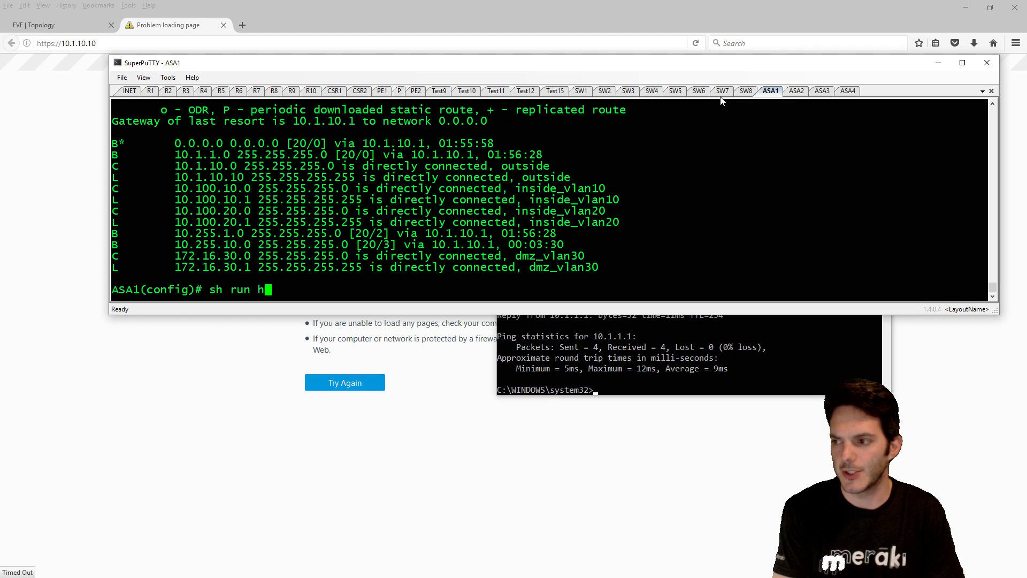
{"action": "key", "text": "Return"}
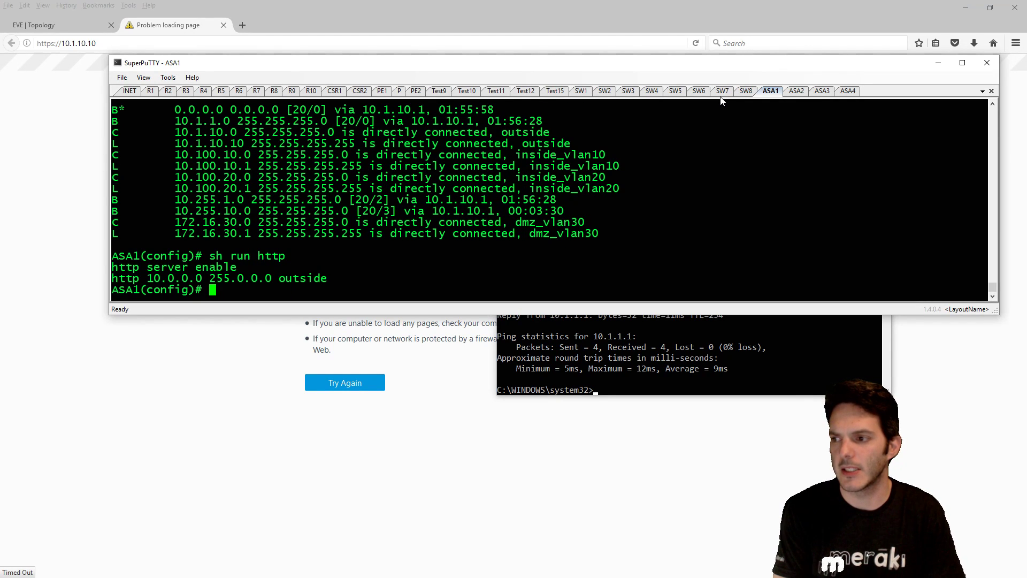
{"action": "type", "text": "s"}
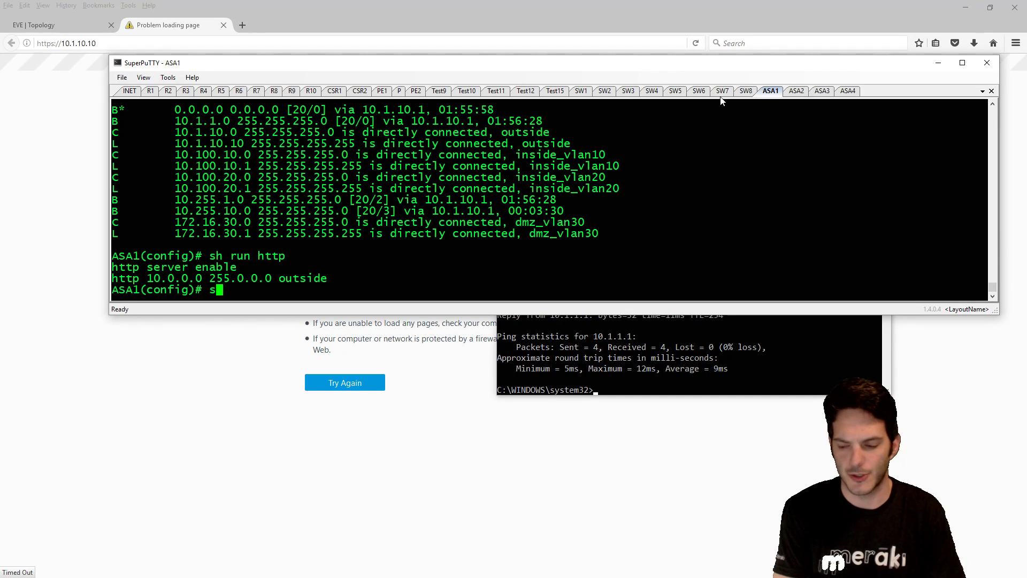
{"action": "type", "text": "h run aaa"}
{"action": "key", "text": "Return"}
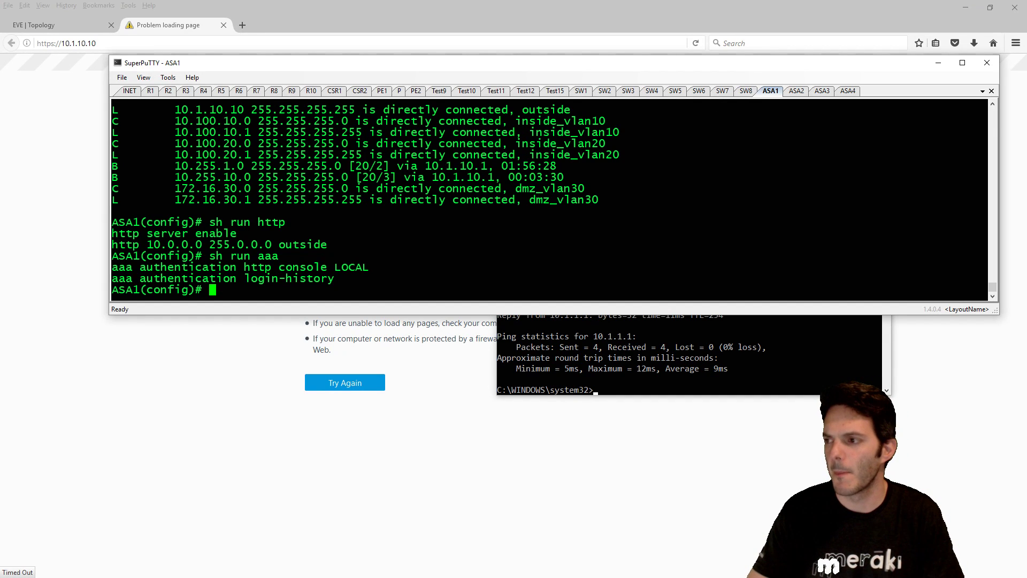
{"action": "scroll", "coordinate": [549, 200], "scroll_direction": "up", "scroll_amount": 6}
{"action": "scroll", "coordinate": [549, 200], "scroll_direction": "down", "scroll_amount": 6}
{"action": "scroll", "coordinate": [549, 200], "scroll_direction": "up", "scroll_amount": 3}
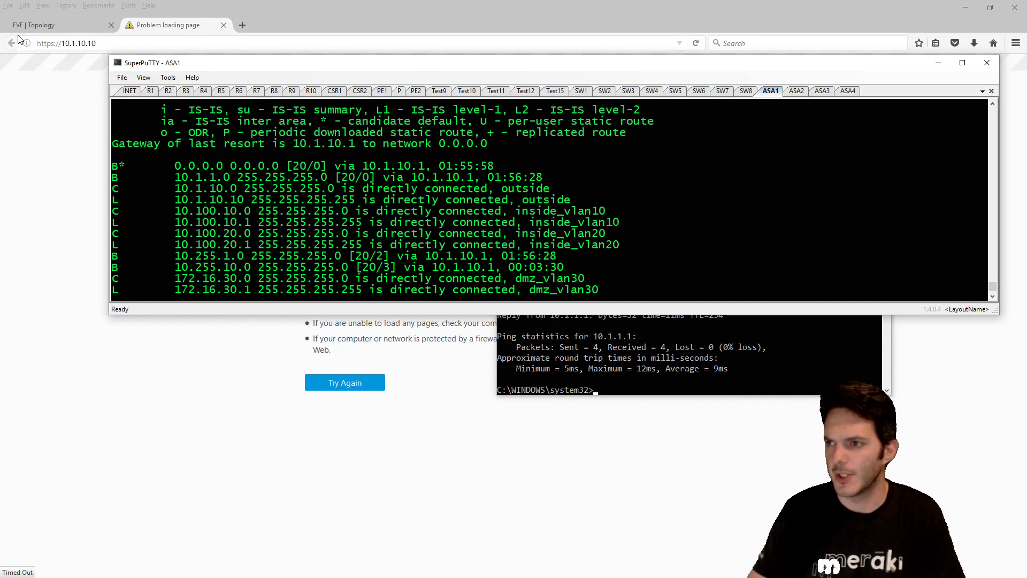
- Review the lab diagram in the 'EVE | Topology' tab, then return to ASA1's console
{"action": "left_click", "coordinate": [50, 24]}
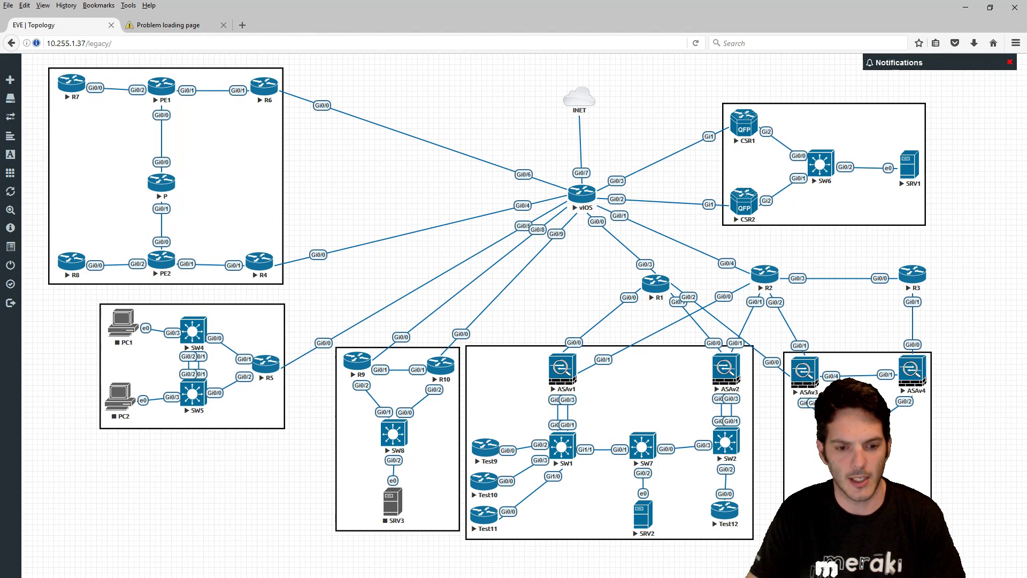
{"action": "key", "text": "alt+Tab"}
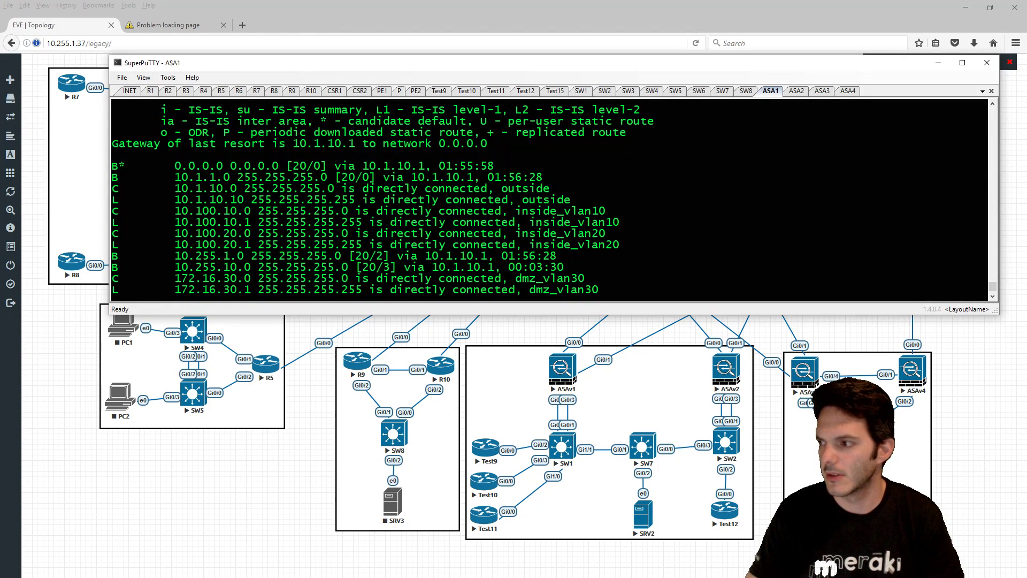
- Display ASA1's running policy-map configuration with 'sh run policy-map'
{"action": "scroll", "coordinate": [549, 199], "scroll_direction": "down", "scroll_amount": 3}
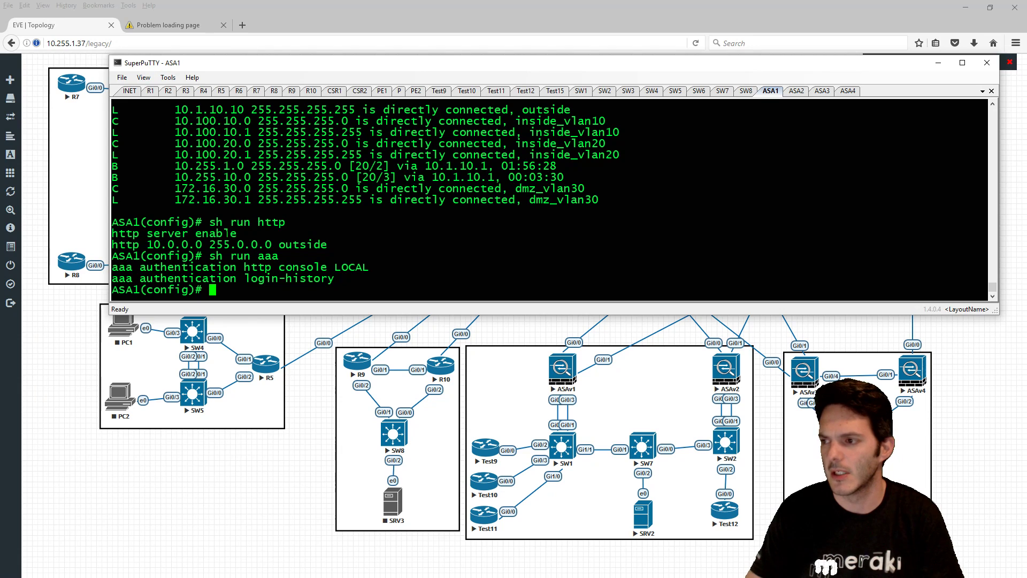
{"action": "scroll", "coordinate": [549, 199], "scroll_direction": "up", "scroll_amount": 3}
{"action": "scroll", "coordinate": [275, 257], "scroll_direction": "down", "scroll_amount": 3}
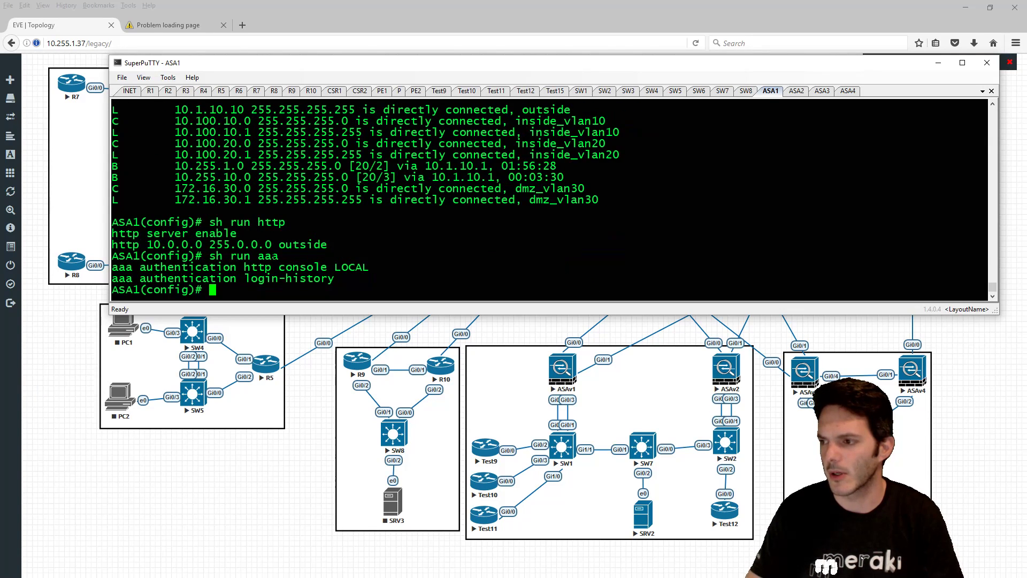
{"action": "type", "text": "sh run pol"}
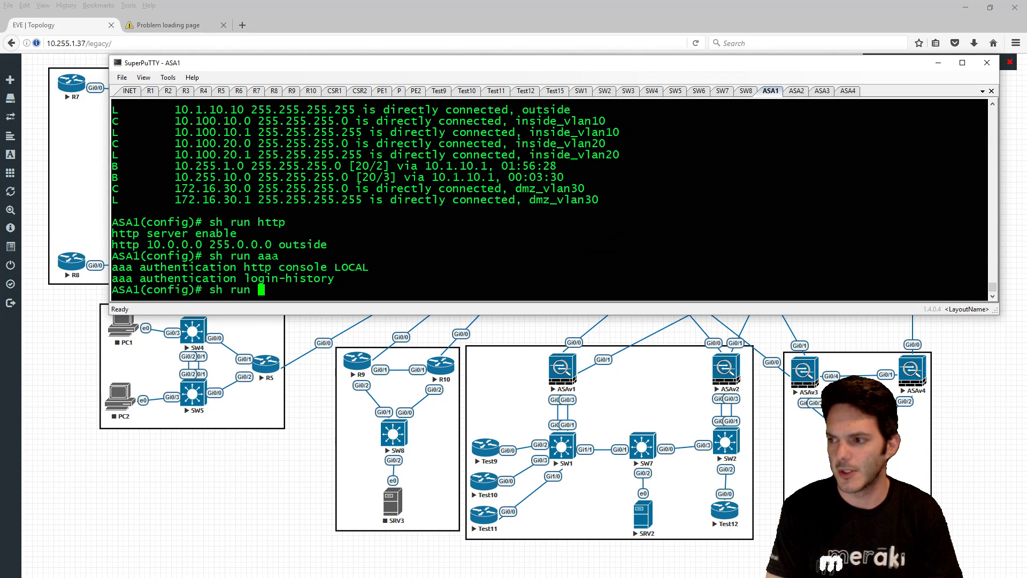
{"action": "key", "text": "Tab"}
{"action": "type", "text": "map"}
{"action": "key", "text": "Return"}
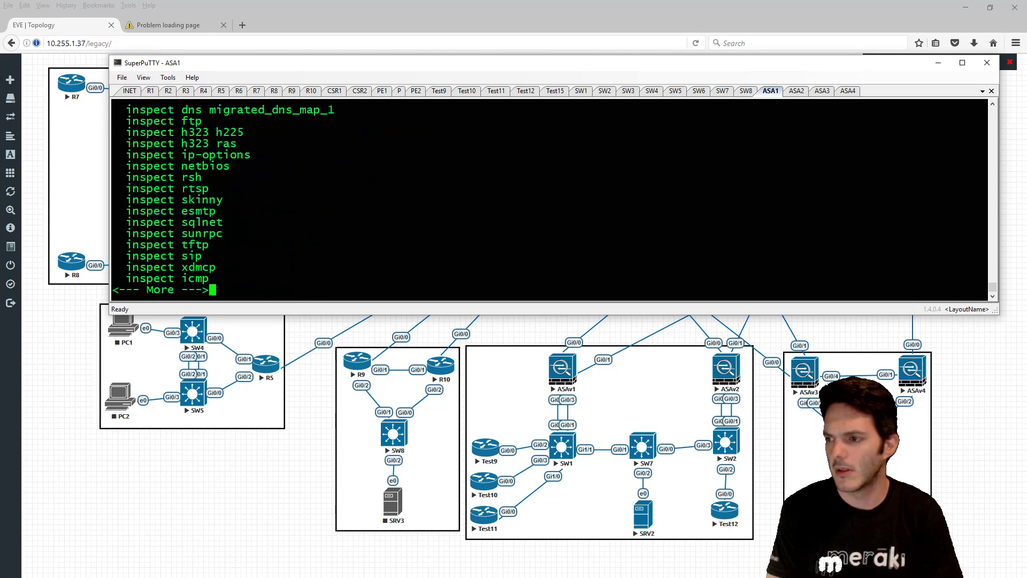
{"action": "key", "text": "space"}
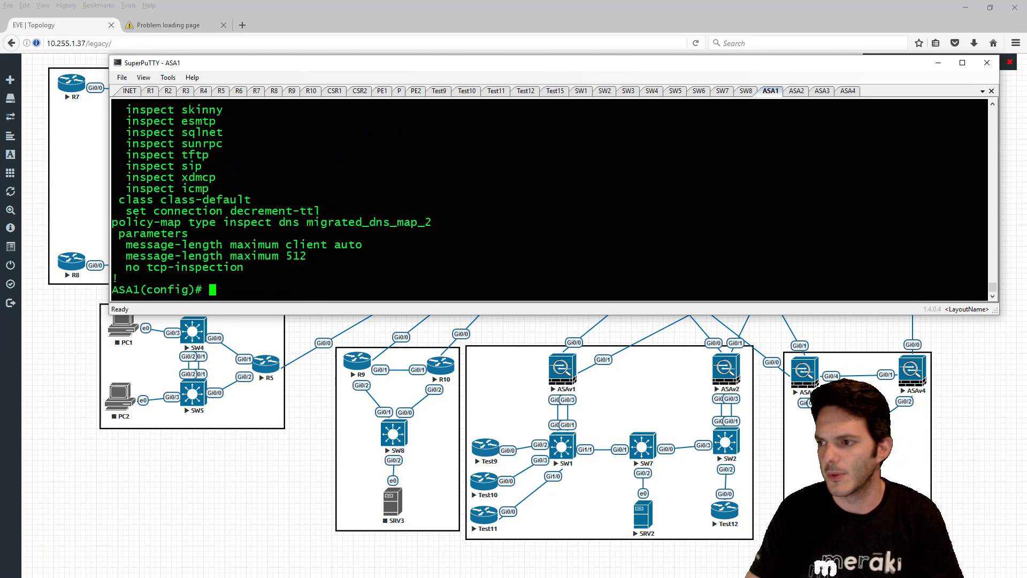
{"action": "scroll", "coordinate": [152, 200], "scroll_direction": "up", "scroll_amount": 5}
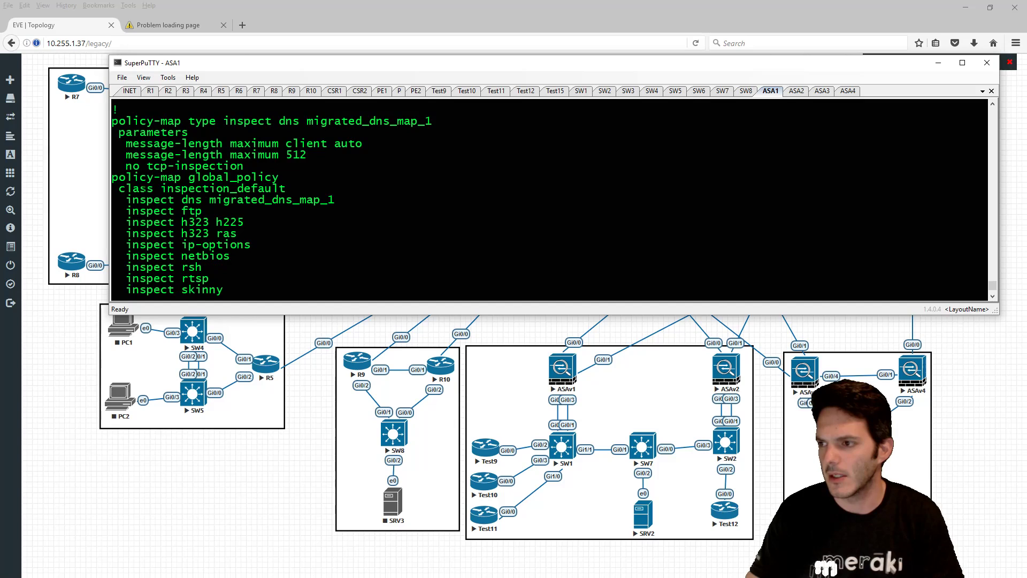
- Under global_policy class-default, enter 'no set connection decrement-ttl'
{"action": "left_click_drag", "start_coordinate": [112, 177], "coordinate": [161, 188]}
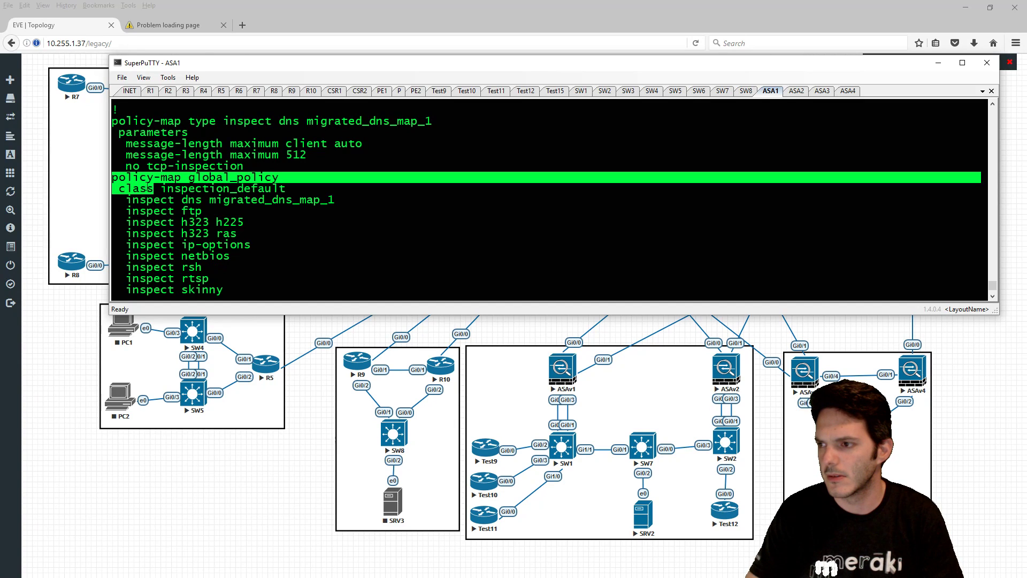
{"action": "right_click", "coordinate": [161, 189]}
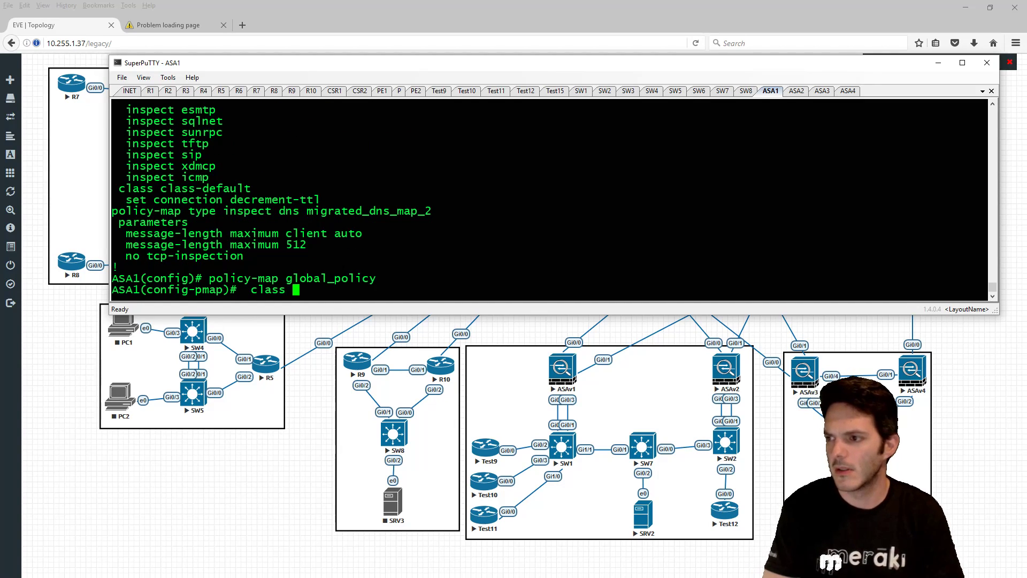
{"action": "left_click_drag", "start_coordinate": [160, 188], "coordinate": [320, 199]}
{"action": "right_click", "coordinate": [320, 200]}
{"action": "key", "text": "ctrl+a"}
{"action": "type", "text": "no"}
{"action": "key", "text": "Return"}
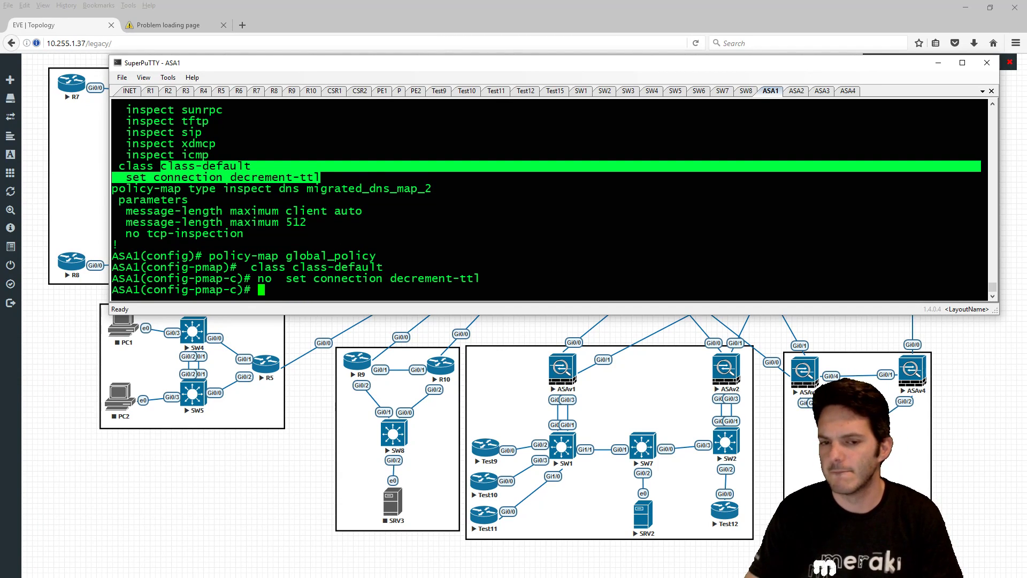
- Ping 10.1.10.1 from Command Prompt, then stop the failing ping with Ctrl+C
{"action": "key", "text": "alt+Tab"}
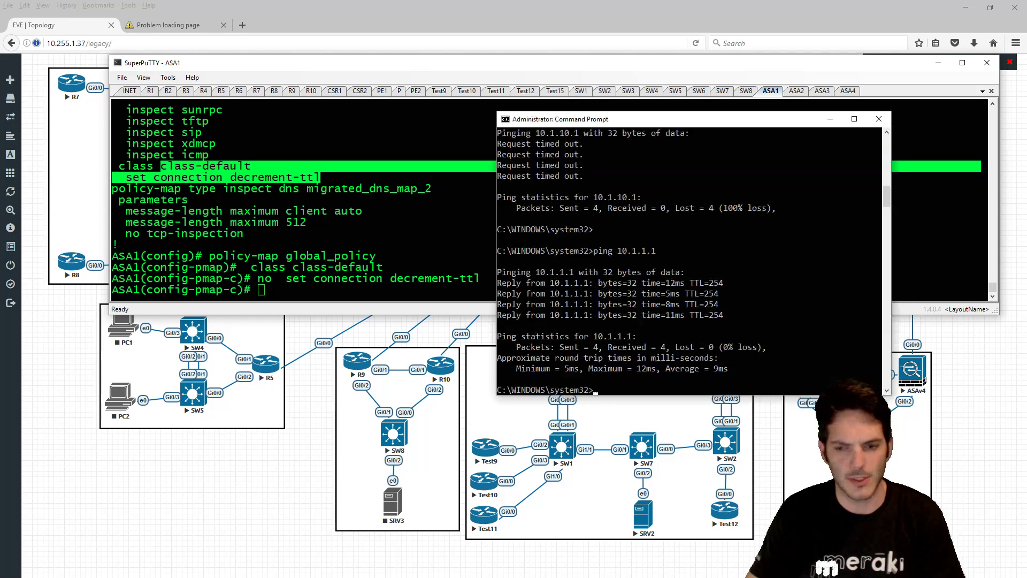
{"action": "key", "text": "Up"}
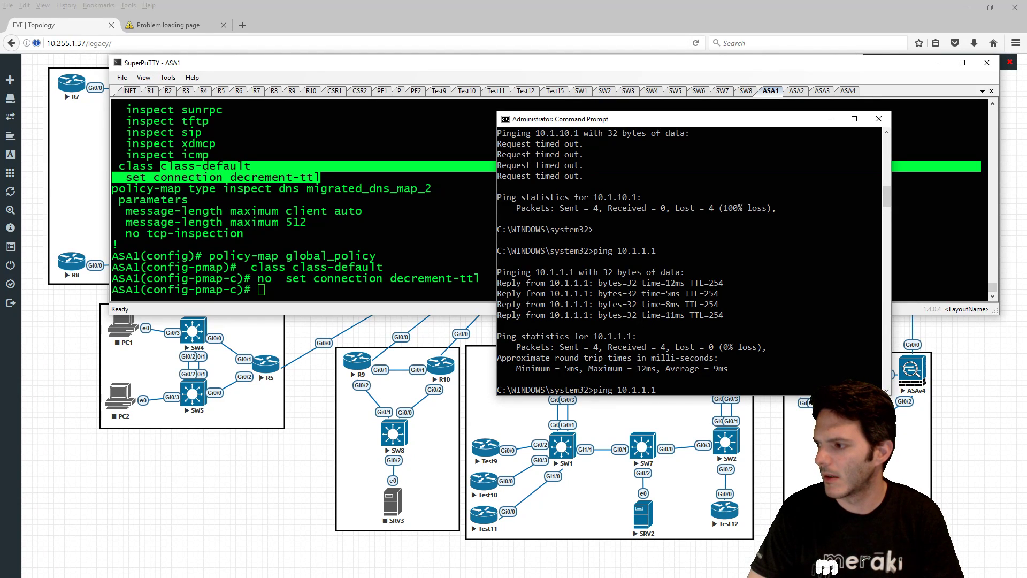
{"action": "key", "text": "Up"}
{"action": "key", "text": "Return"}
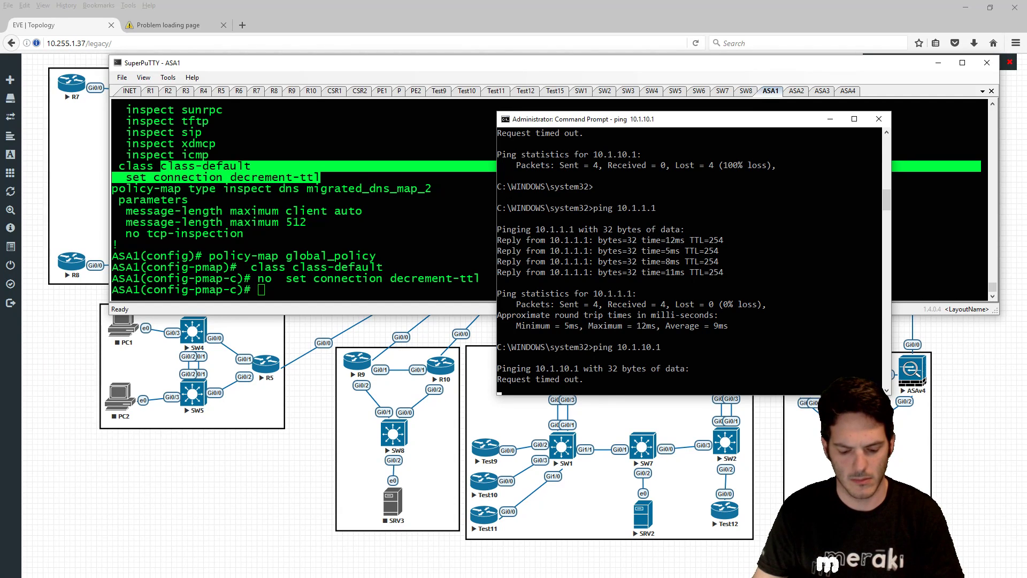
{"action": "key", "text": "ctrl+c"}
- Run 'tracert -d 10.1.10.1' to trace the path to 10.1.10.1
{"action": "type", "text": "tracert"}
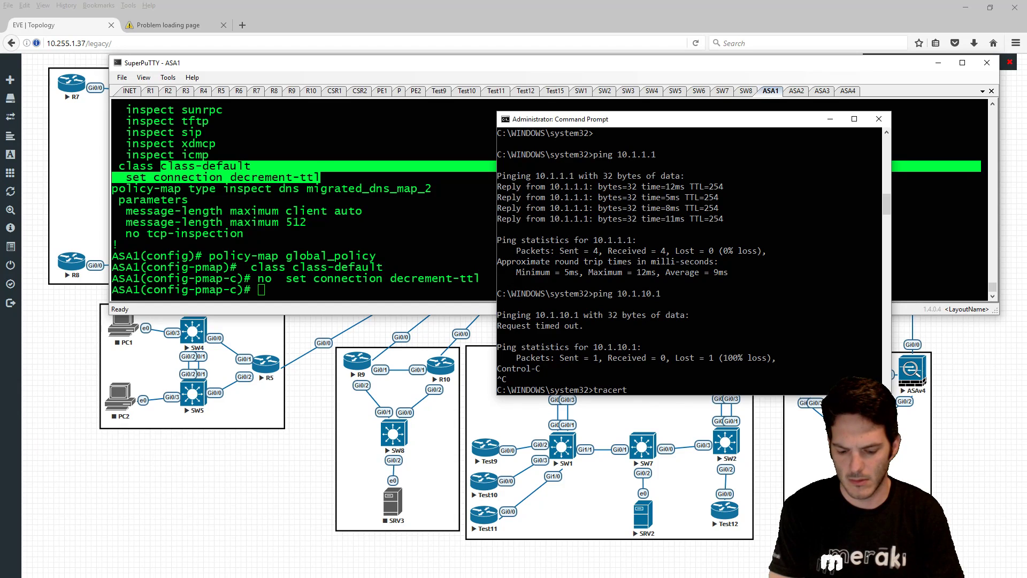
{"action": "type", "text": " -d 10."}
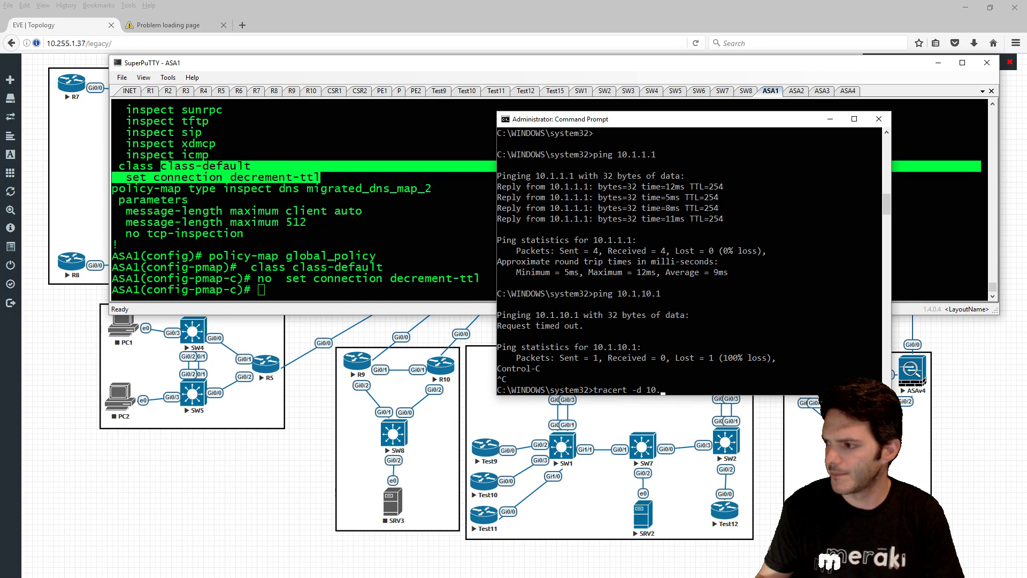
{"action": "type", "text": "1.10.1"}
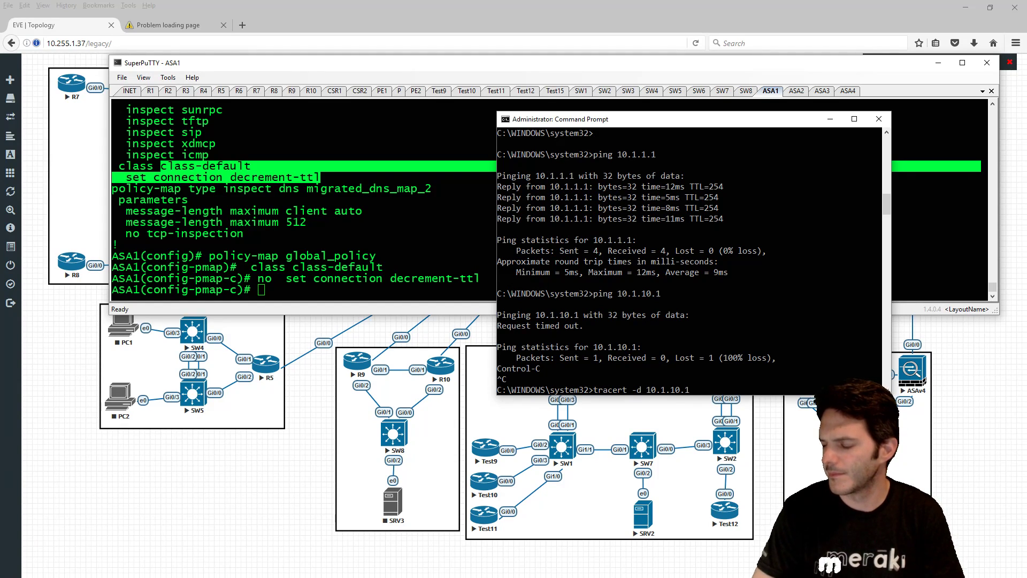
{"action": "key", "text": "Return"}
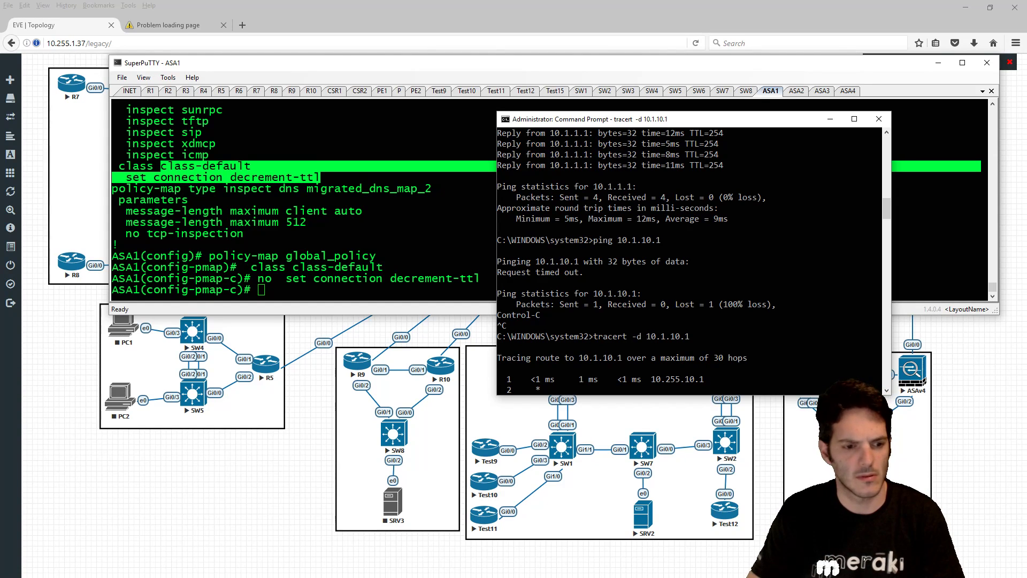
{"action": "key", "text": "alt+Tab"}
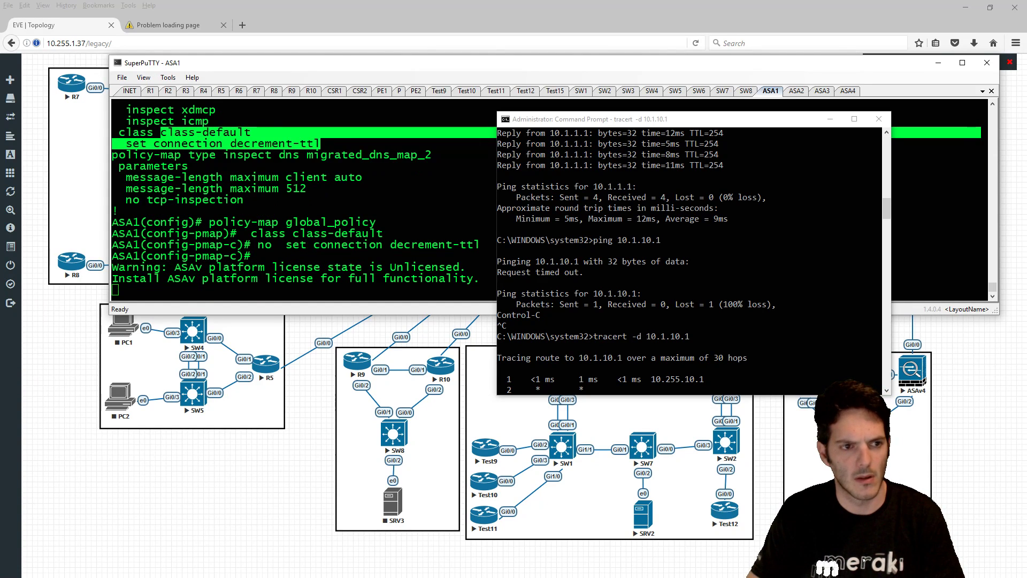
{"action": "key", "text": "alt+Tab"}
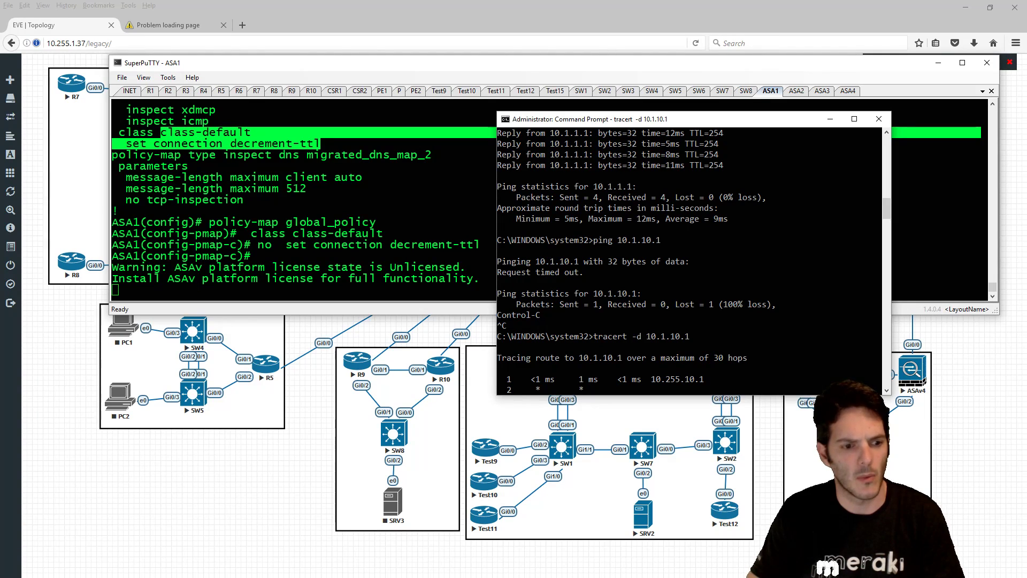
{"action": "key", "text": "alt+Tab"}
{"action": "key", "text": "alt+Tab"}
{"action": "key", "text": "alt+Tab"}
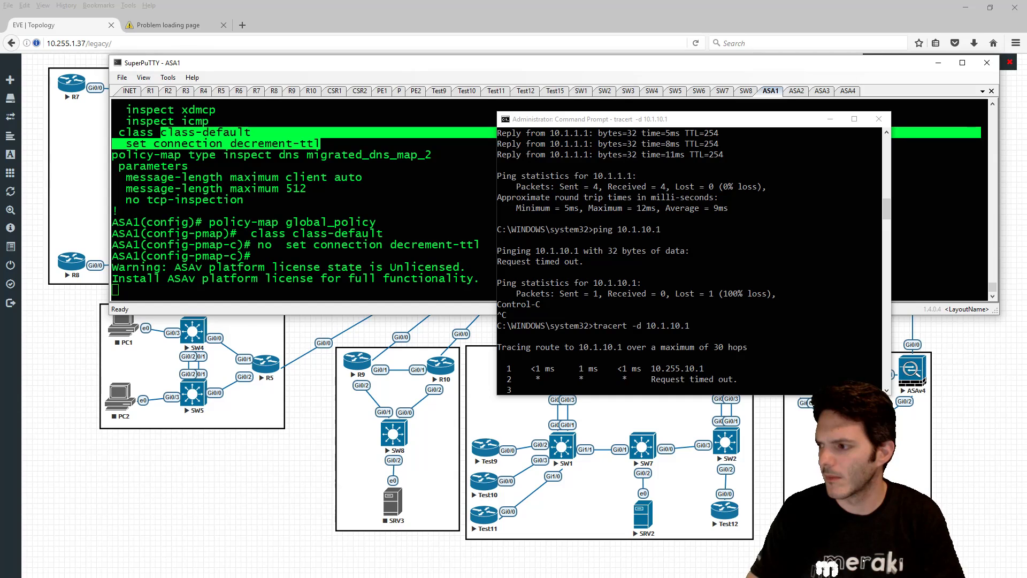
- Log in to Rack1R2 with the username and password, then run 'show ip access-lists'
{"action": "left_click_drag", "start_coordinate": [1, 193], "coordinate": [339, 135]}
{"action": "type", "text": "Rob"}
{"action": "key", "text": "Return"}
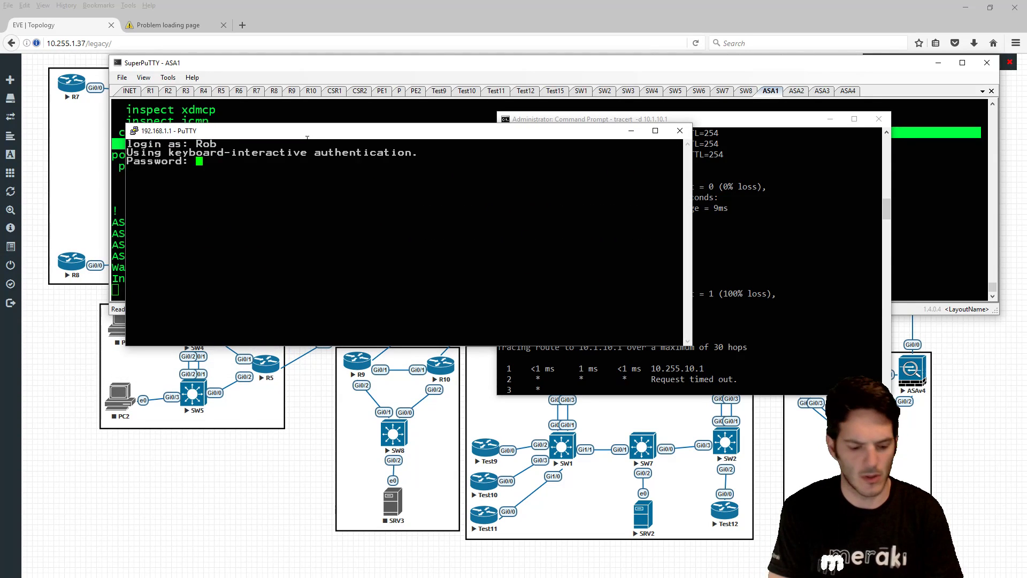
{"action": "key", "text": "Return"}
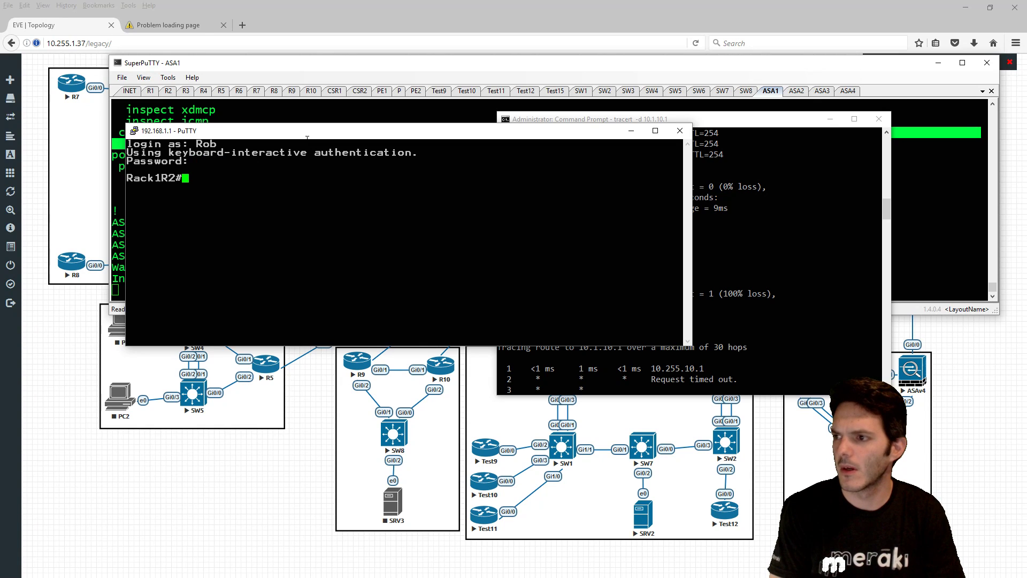
{"action": "type", "text": "sh ip access"}
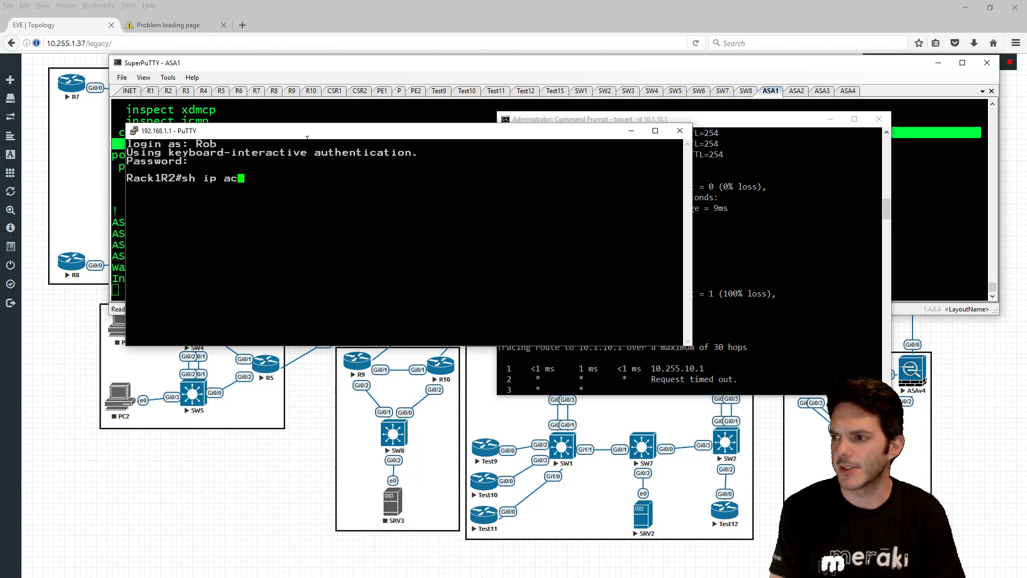
{"action": "key", "text": "Tab"}
{"action": "key", "text": "Return"}
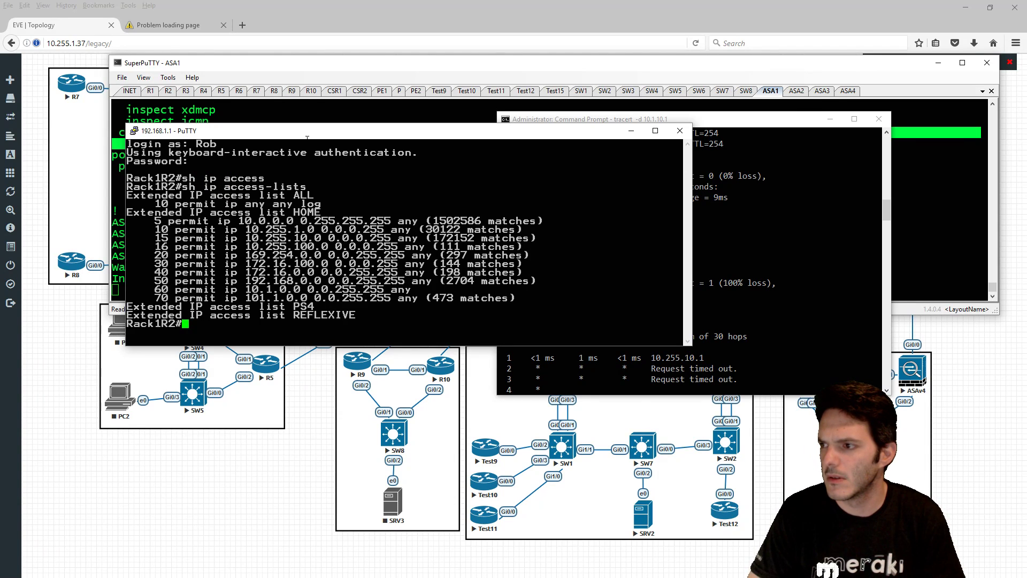
- Run 'sh run | in interface|access-group', then attempt an interface brief summary
{"action": "type", "text": "sh ru n"}
{"action": "key", "text": "BackSpace"}
{"action": "key", "text": "BackSpace"}
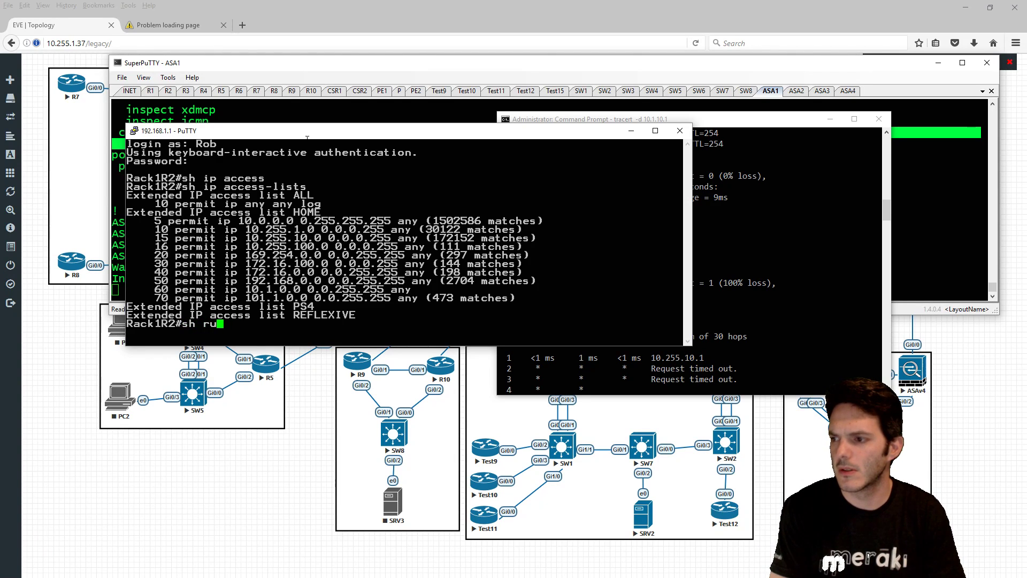
{"action": "type", "text": "n int"}
{"action": "key", "text": "BackSpace"}
{"action": "key", "text": "BackSpace"}
{"action": "key", "text": "BackSpace"}
{"action": "type", "text": "| "}
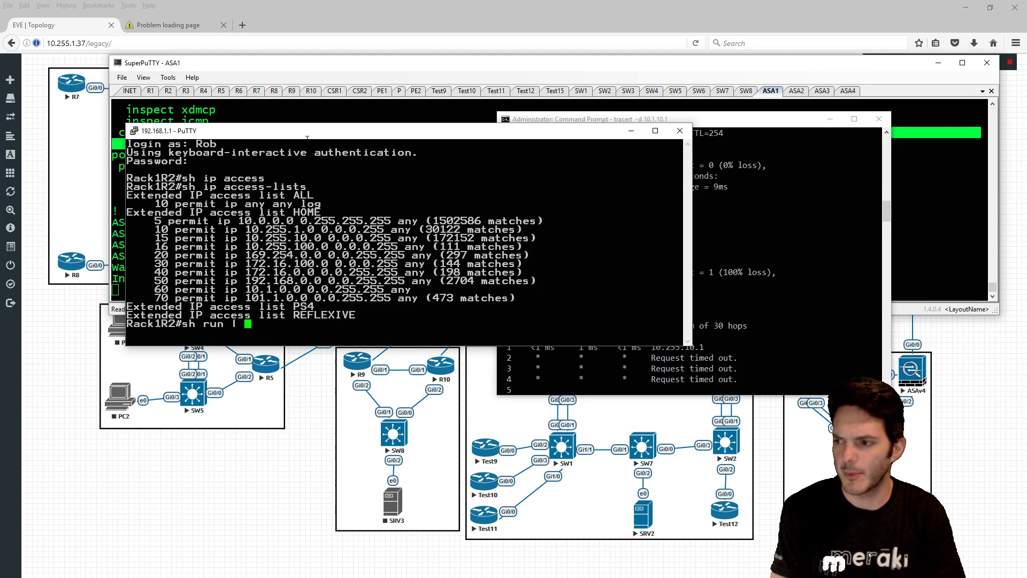
{"action": "type", "text": "in interface|accesss"}
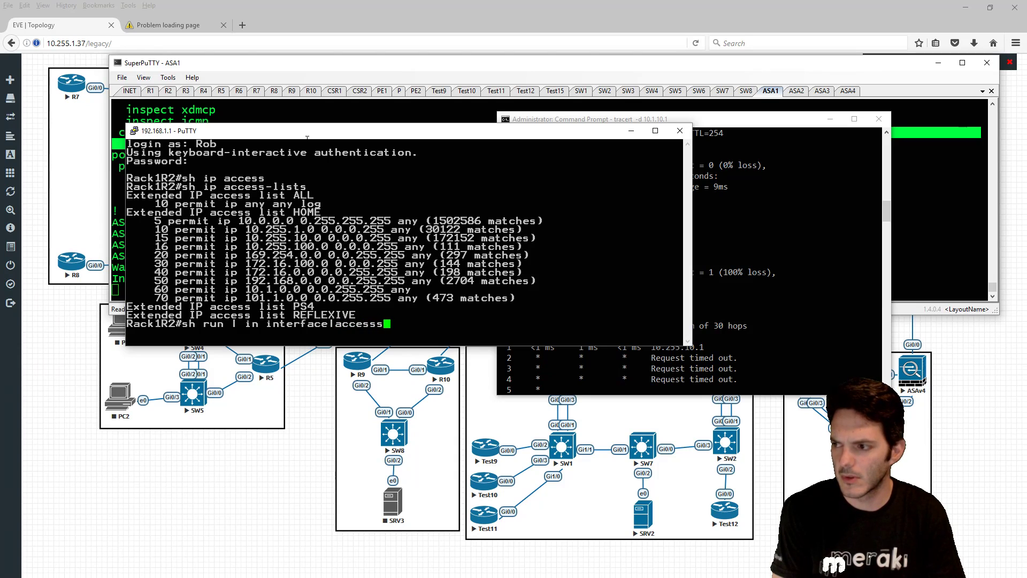
{"action": "key", "text": "BackSpace"}
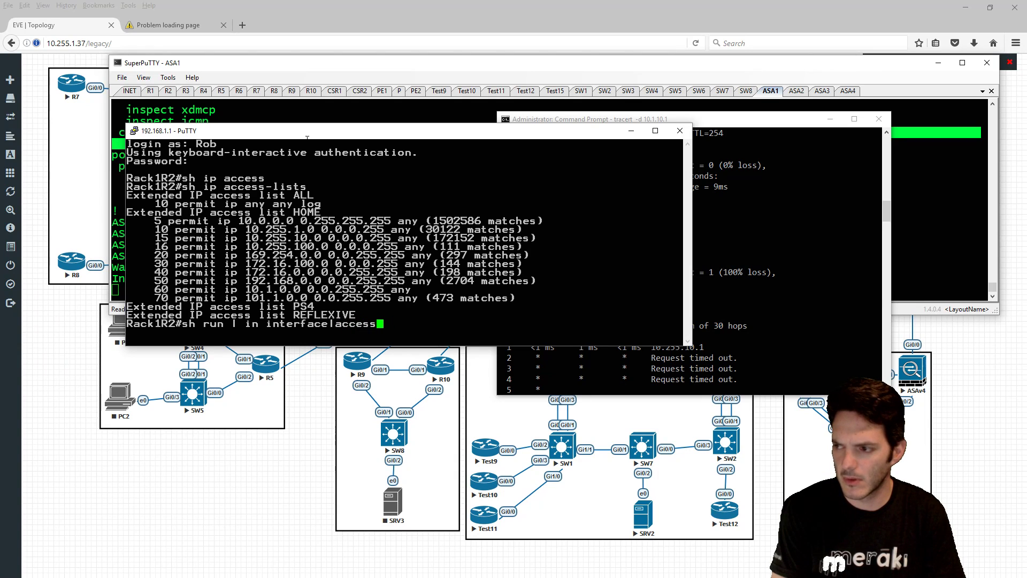
{"action": "type", "text": "-group"}
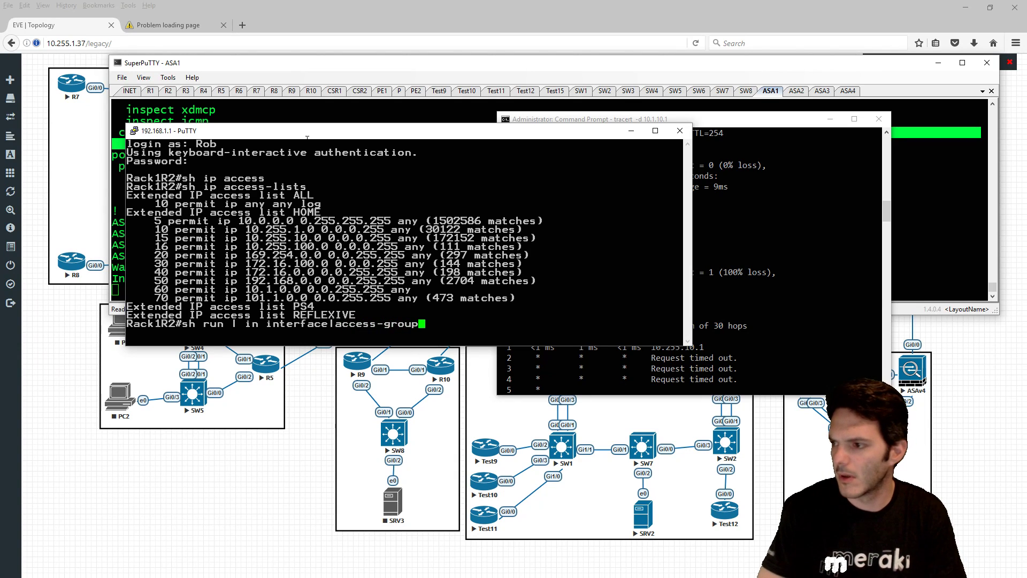
{"action": "key", "text": "Return"}
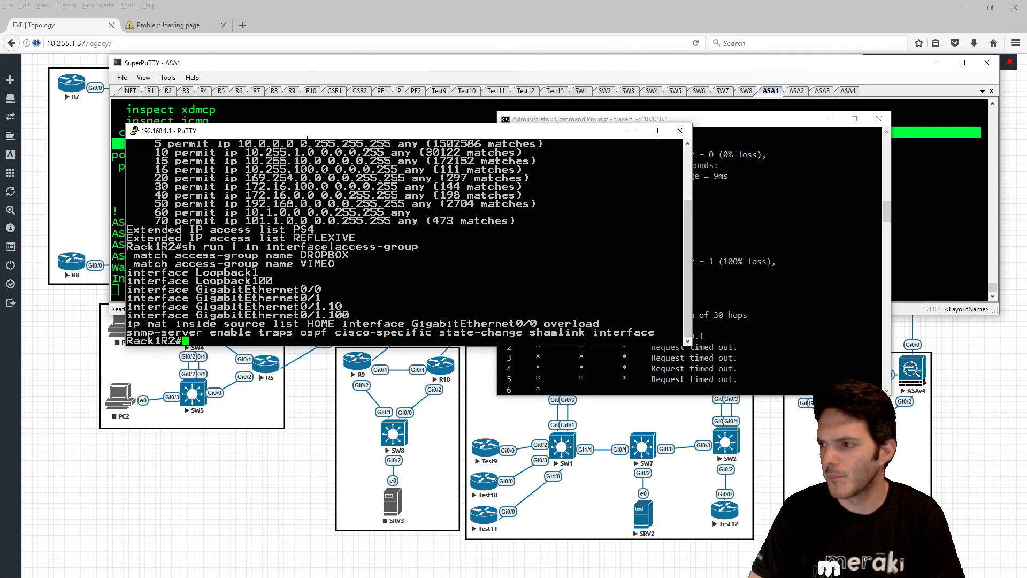
{"action": "type", "text": "sh ip intb r"}
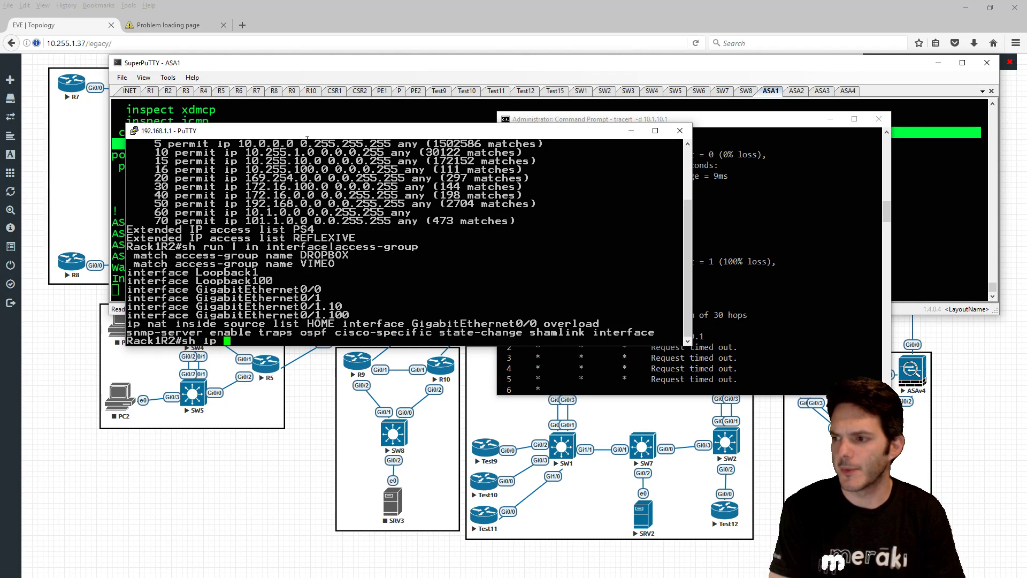
{"action": "key", "text": "Return"}
- Show Rack1R2's interface brief and the running config of GigabitEthernet0/1.10
{"action": "type", "text": "sh ip int br"}
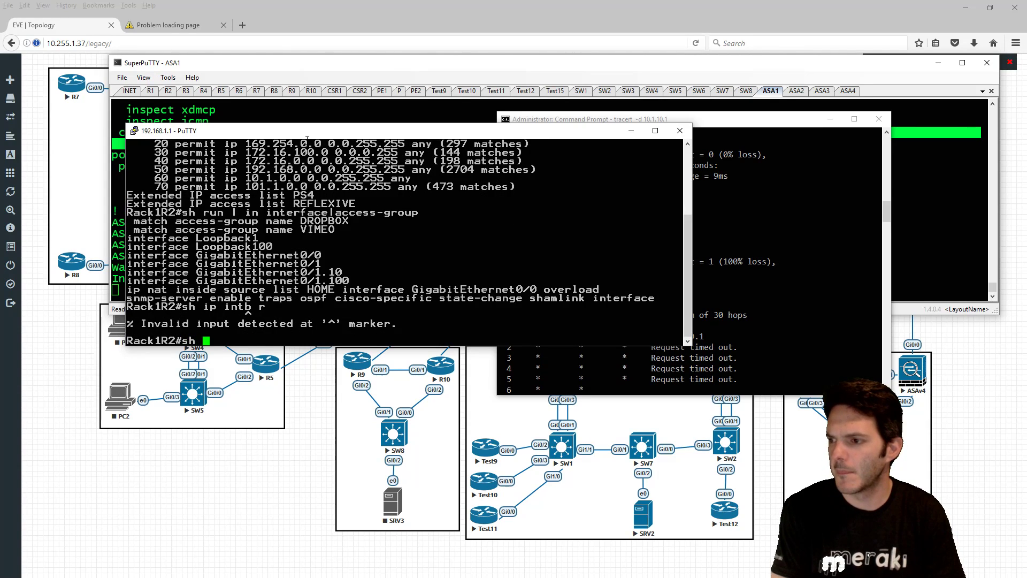
{"action": "key", "text": "Return"}
{"action": "type", "text": "s"}
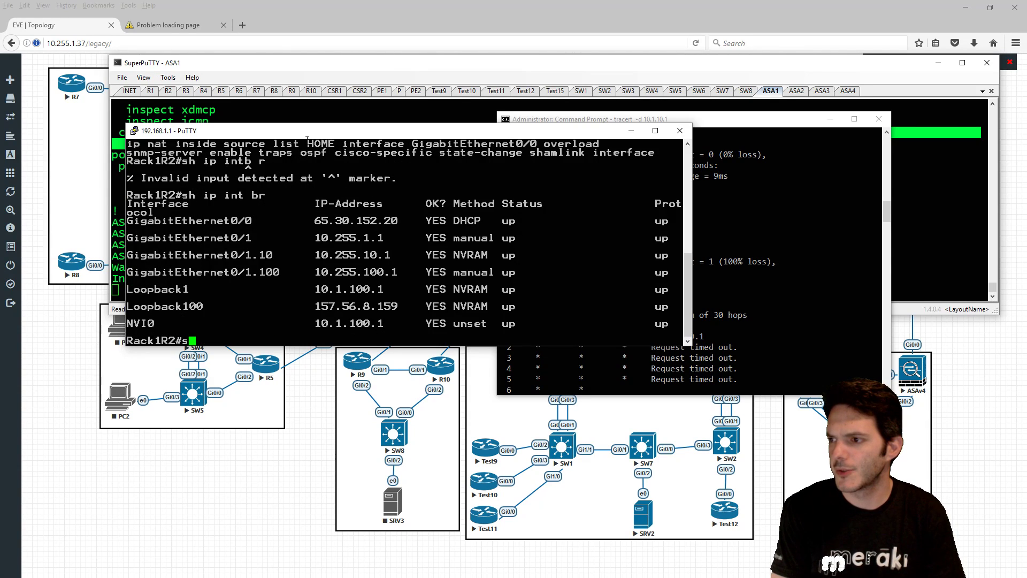
{"action": "type", "text": "h run int g"}
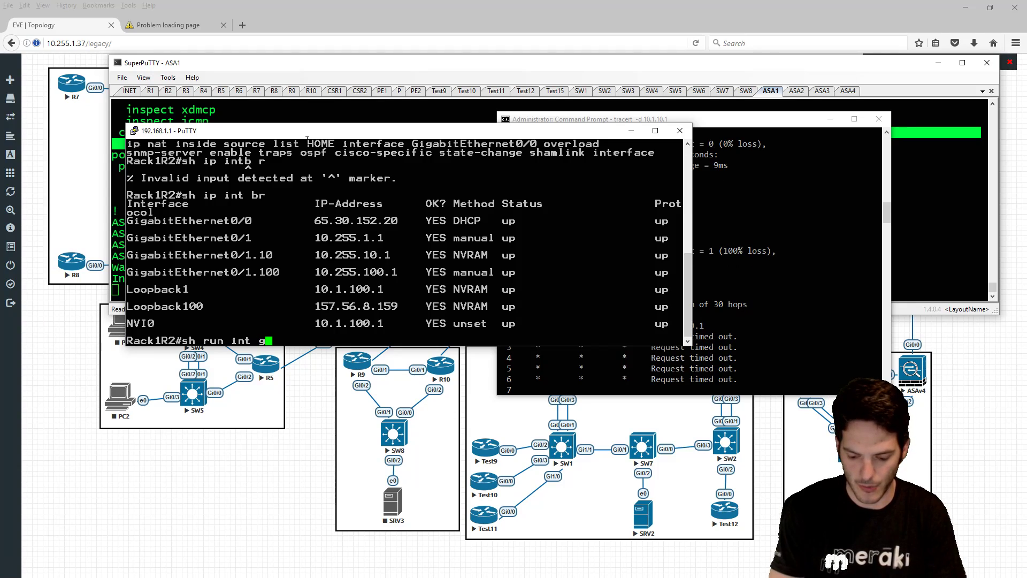
{"action": "type", "text": "0/1.10"}
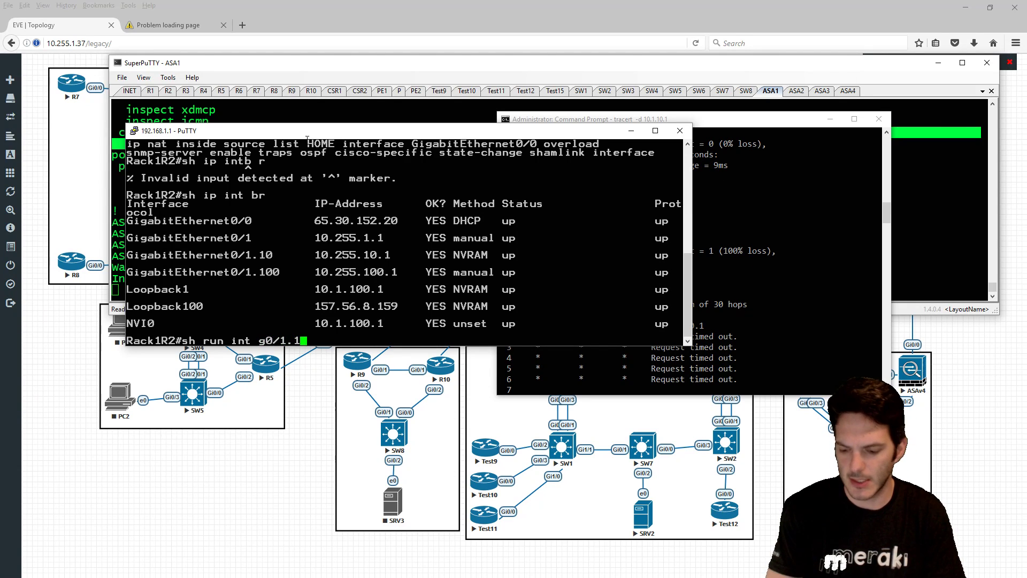
{"action": "key", "text": "Return"}
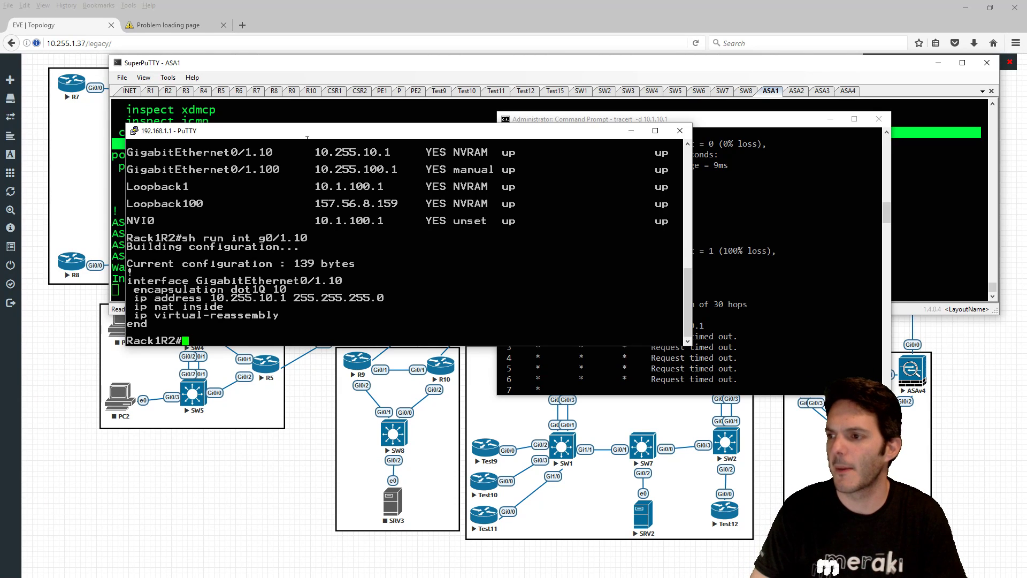
- Show GigabitEthernet0/1's running config with 'sh run int g0/1', then minimize the PuTTY window
{"action": "key", "text": "Up"}
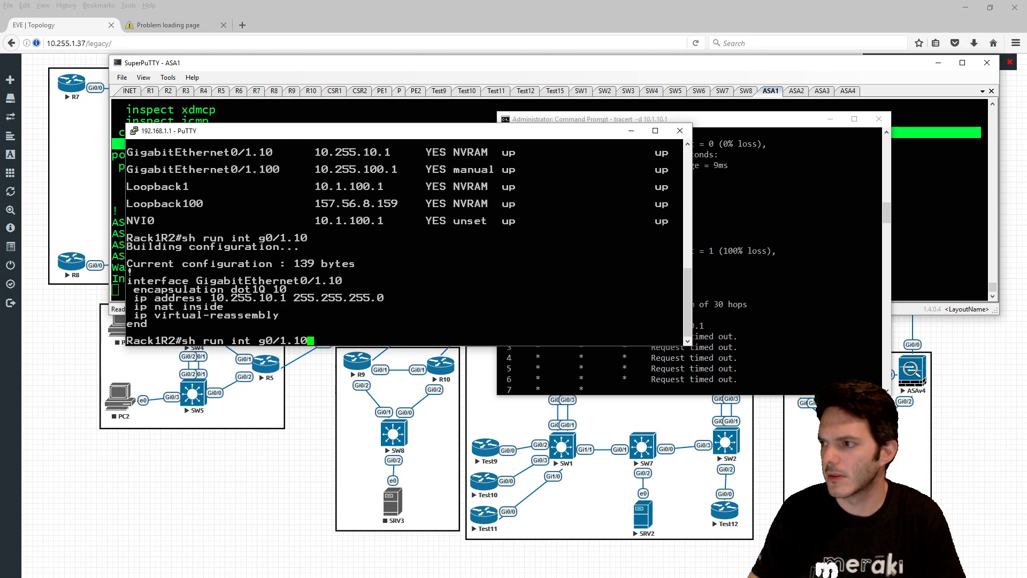
{"action": "scroll", "coordinate": [308, 139], "scroll_direction": "up", "scroll_amount": 4}
{"action": "key", "text": "BackSpace"}
{"action": "key", "text": "BackSpace"}
{"action": "key", "text": "BackSpace"}
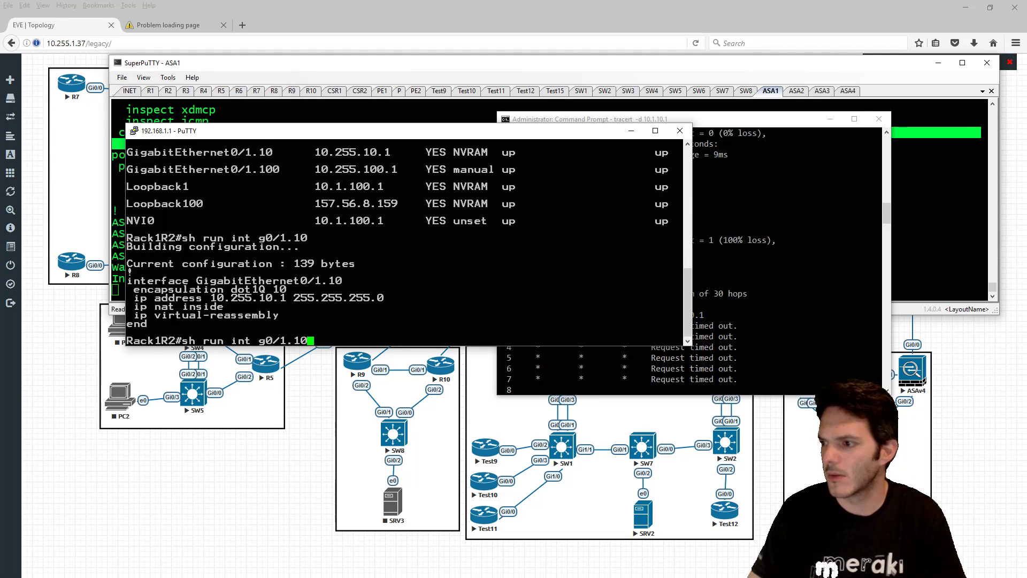
{"action": "key", "text": "Return"}
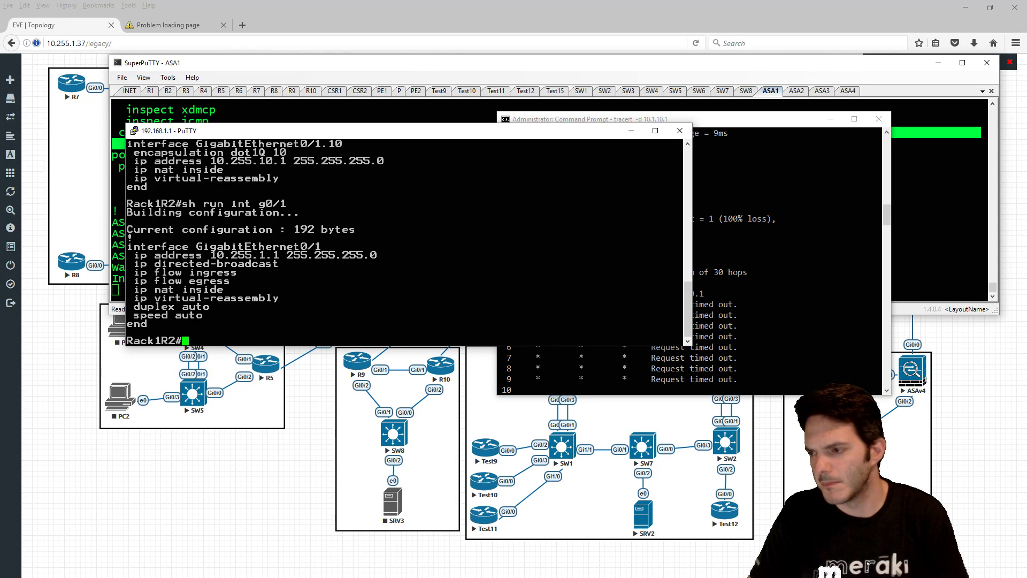
{"action": "scroll", "coordinate": [405, 240], "scroll_direction": "up", "scroll_amount": 4}
{"action": "scroll", "coordinate": [405, 240], "scroll_direction": "up", "scroll_amount": 4}
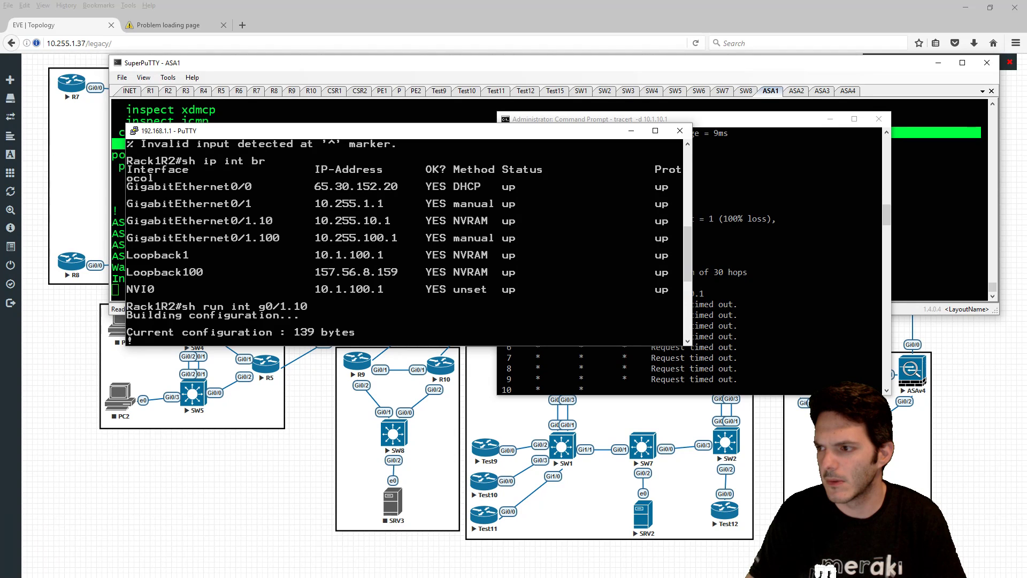
{"action": "scroll", "coordinate": [405, 241], "scroll_direction": "down", "scroll_amount": 8}
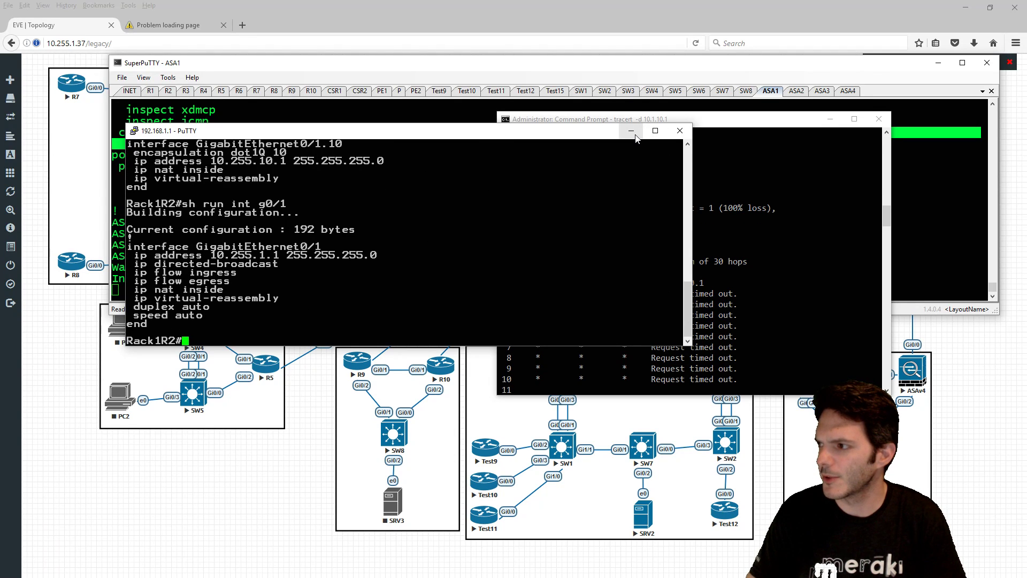
{"action": "left_click", "coordinate": [632, 130]}
- Enter privileged mode on the Test9 router console with en
{"action": "left_click", "coordinate": [343, 215]}
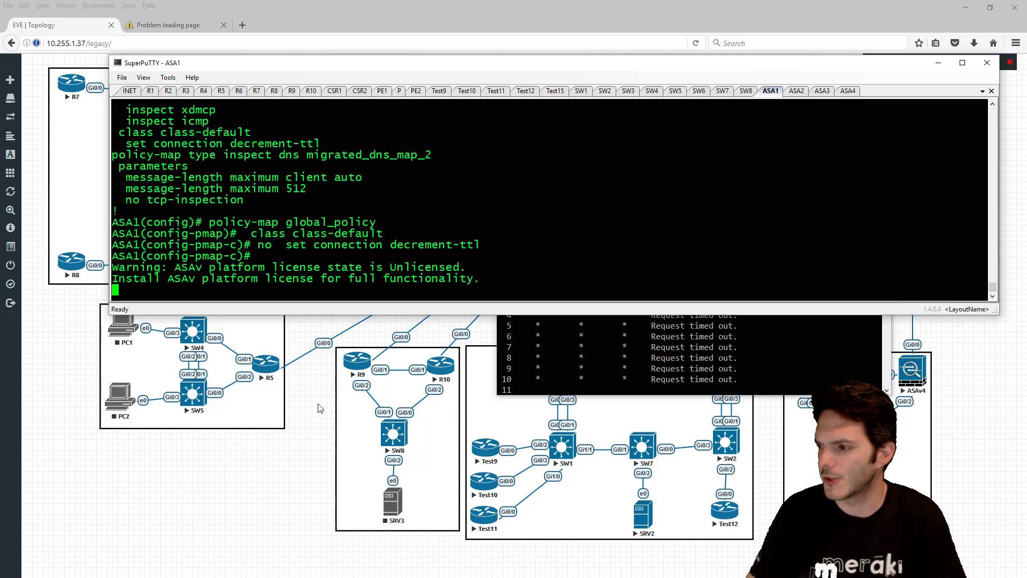
{"action": "left_click", "coordinate": [439, 91]}
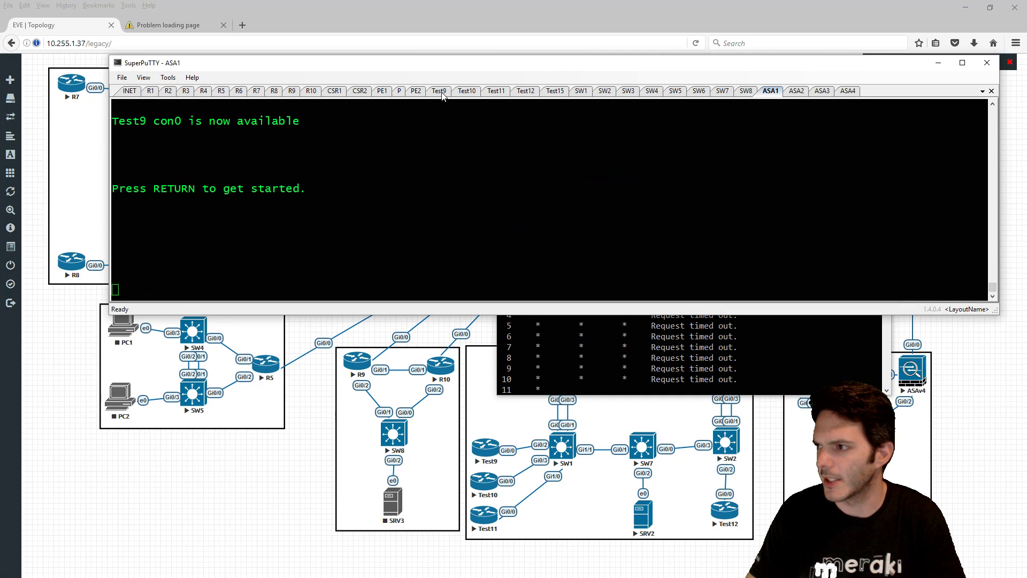
{"action": "key", "text": "Return"}
{"action": "type", "text": "en"}
{"action": "key", "text": "Return"}
- Ping 8.8.8.8 and 10.255.10.7 from Test9, then check the PC's still-running tracert
{"action": "type", "text": "pi"}
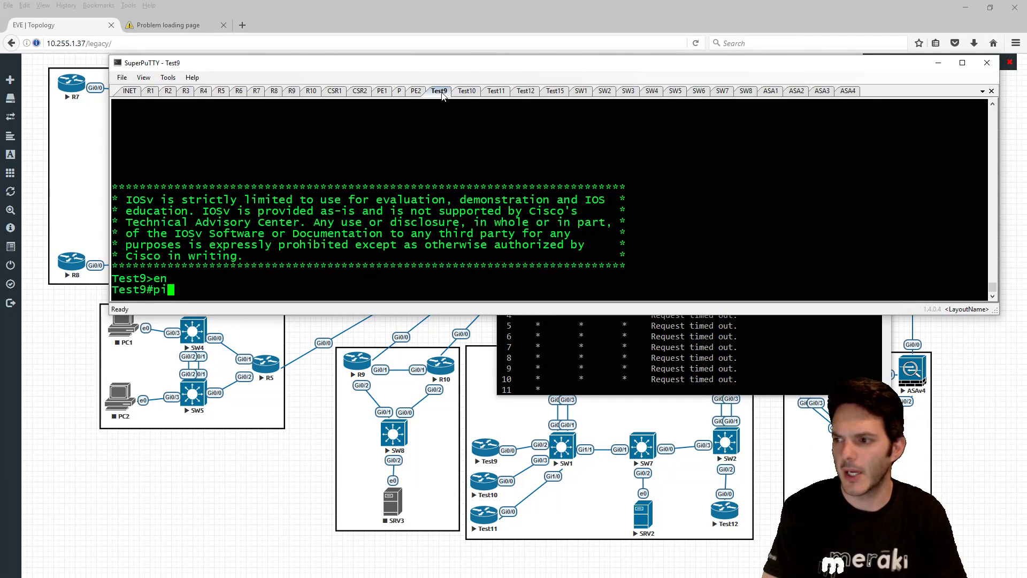
{"action": "type", "text": "ng 8.8.8.8"}
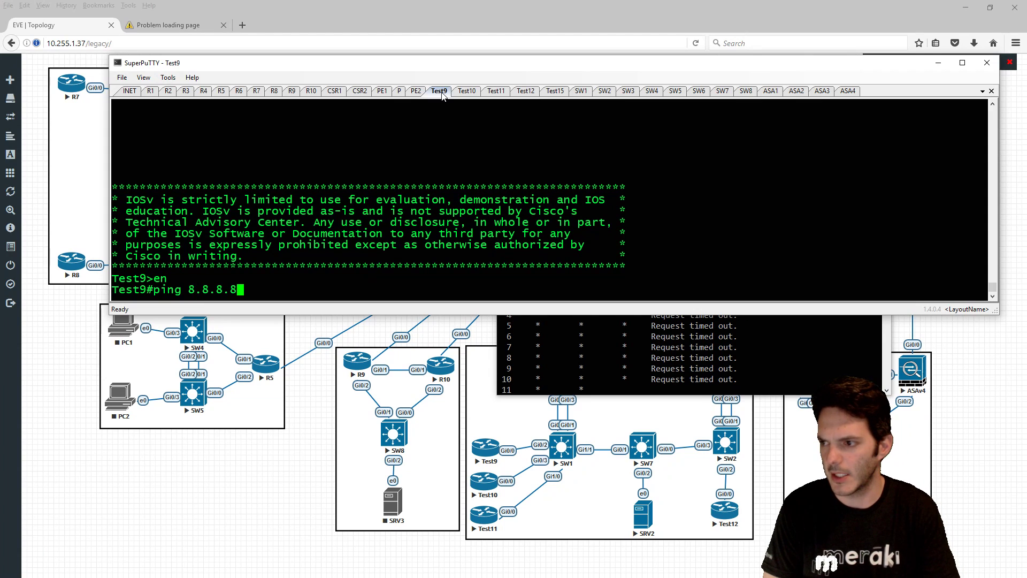
{"action": "key", "text": "Return"}
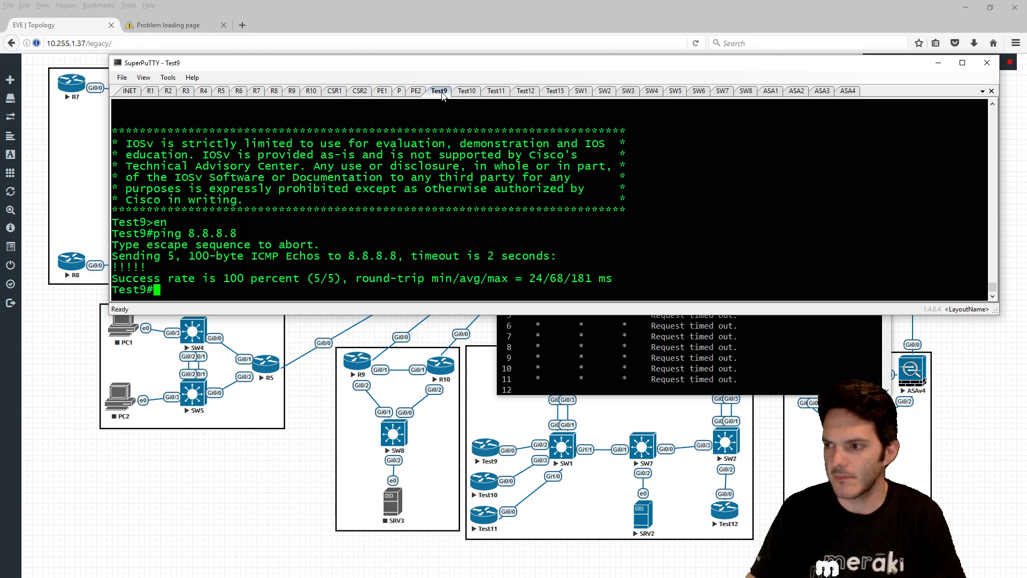
{"action": "type", "text": "ping 10."}
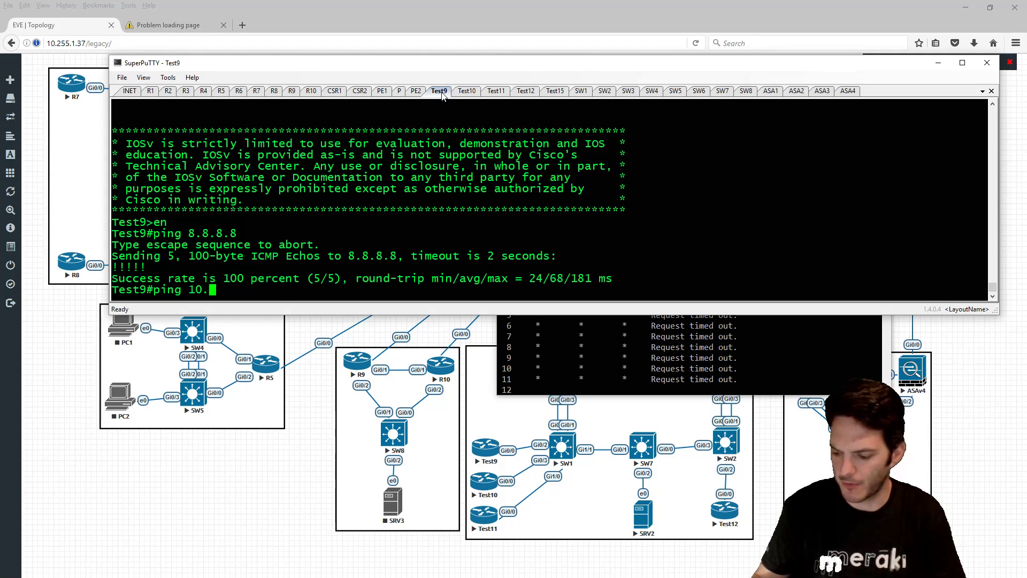
{"action": "type", "text": "255.10.7"}
{"action": "key", "text": "Return"}
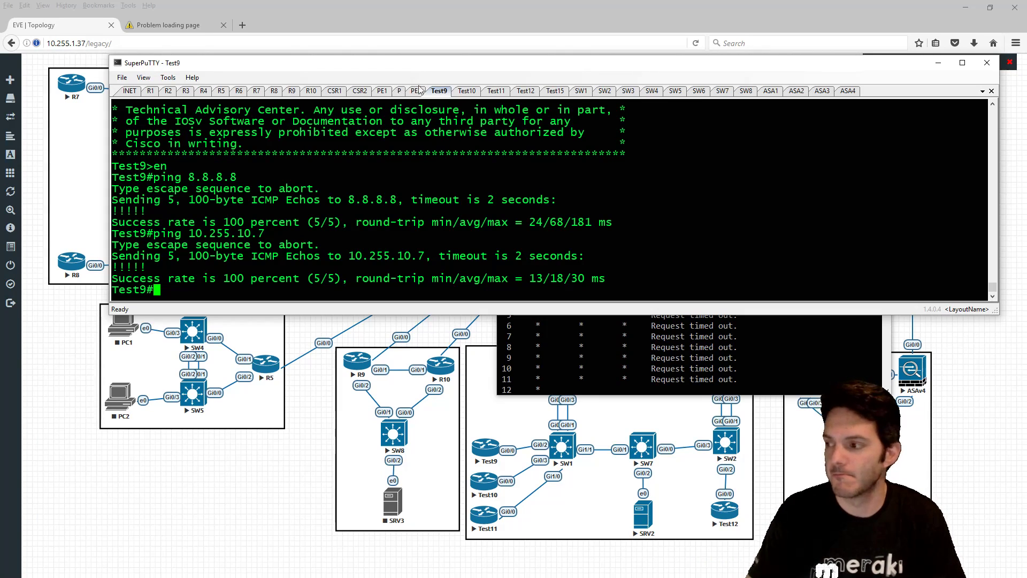
{"action": "left_click", "coordinate": [557, 329]}
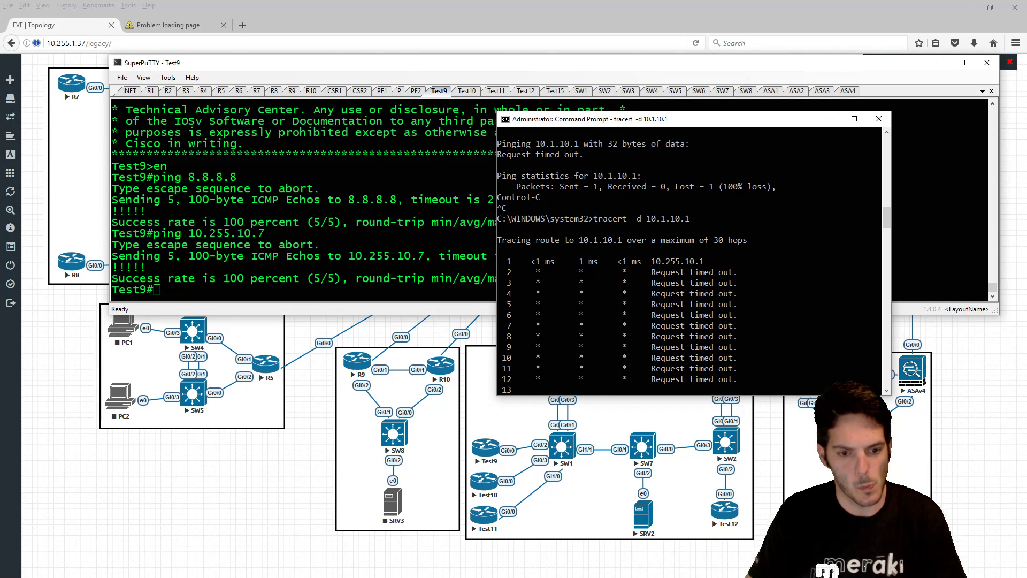
{"action": "key", "text": "alt+Tab"}
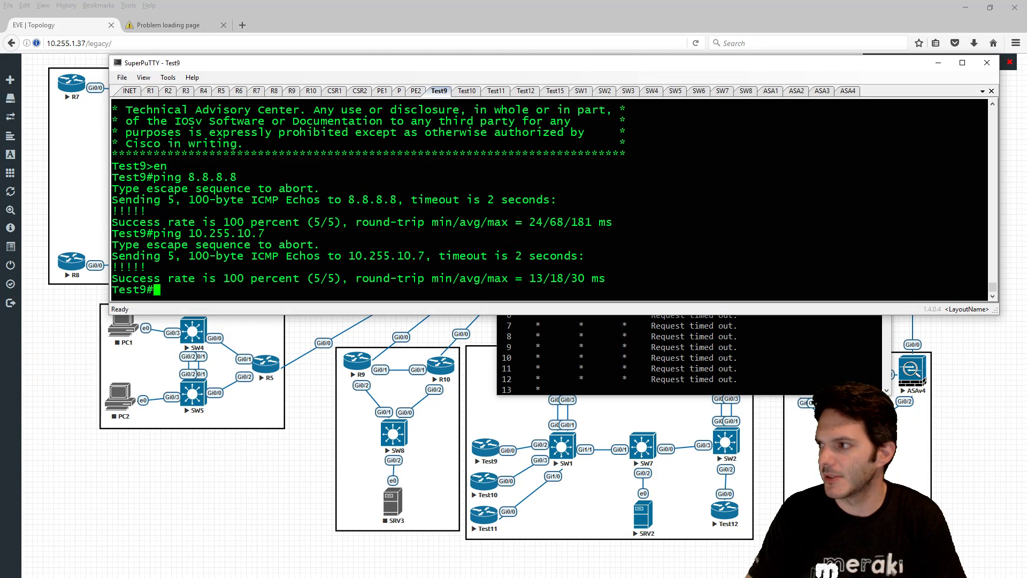
- On ASA1, review the class-default policy output and exit twice back to global configuration mode
{"action": "left_click", "coordinate": [771, 91]}
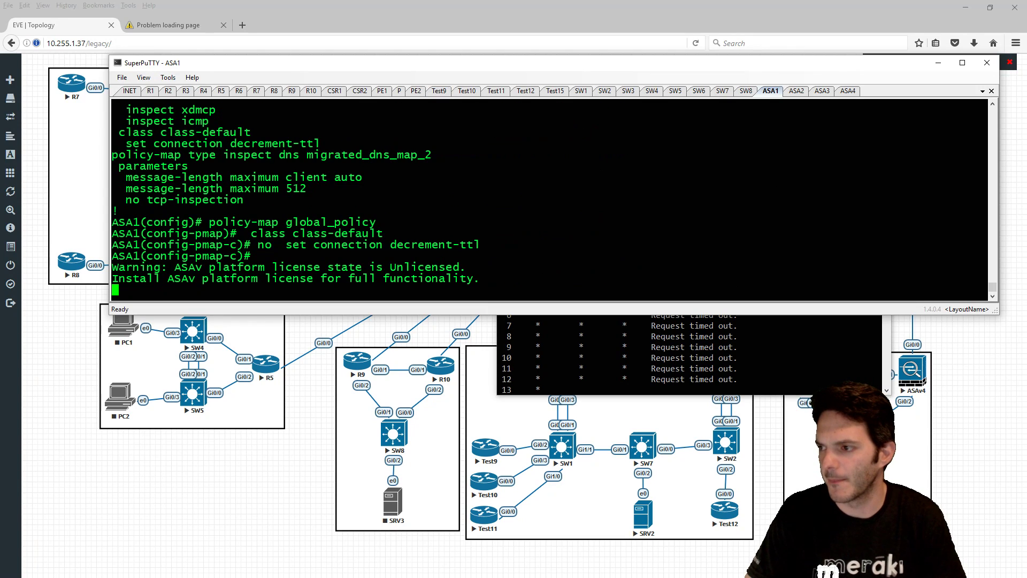
{"action": "scroll", "coordinate": [551, 198], "scroll_direction": "up", "scroll_amount": 3}
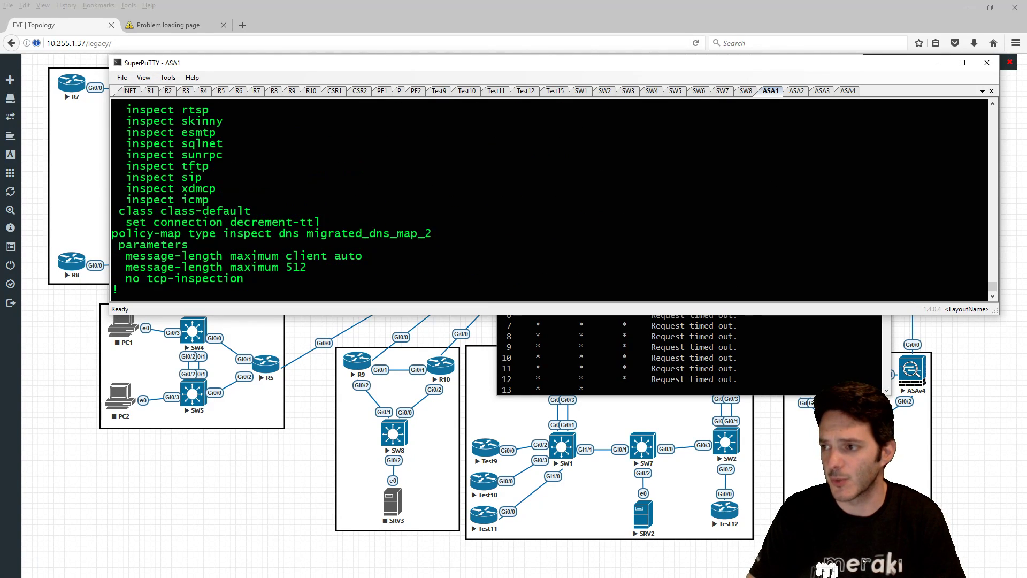
{"action": "scroll", "coordinate": [552, 198], "scroll_direction": "up", "scroll_amount": 3}
{"action": "scroll", "coordinate": [551, 198], "scroll_direction": "up", "scroll_amount": 6}
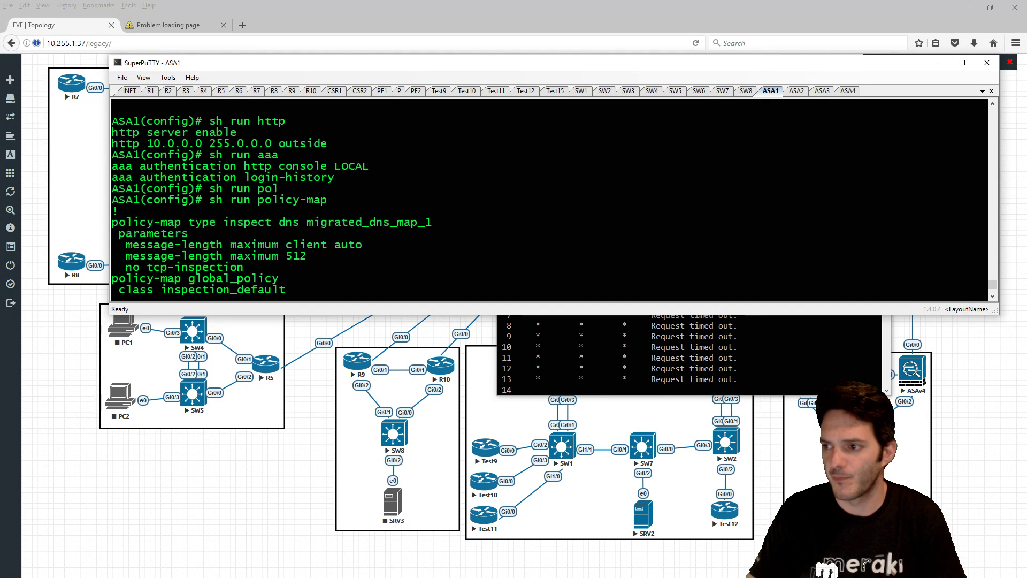
{"action": "scroll", "coordinate": [551, 198], "scroll_direction": "down", "scroll_amount": 9}
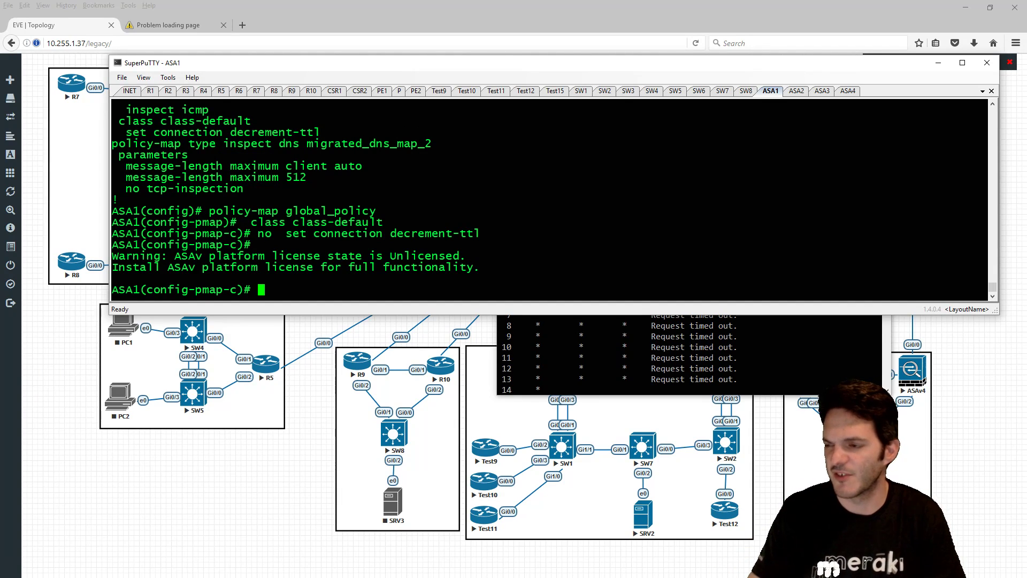
{"action": "type", "text": "exit"}
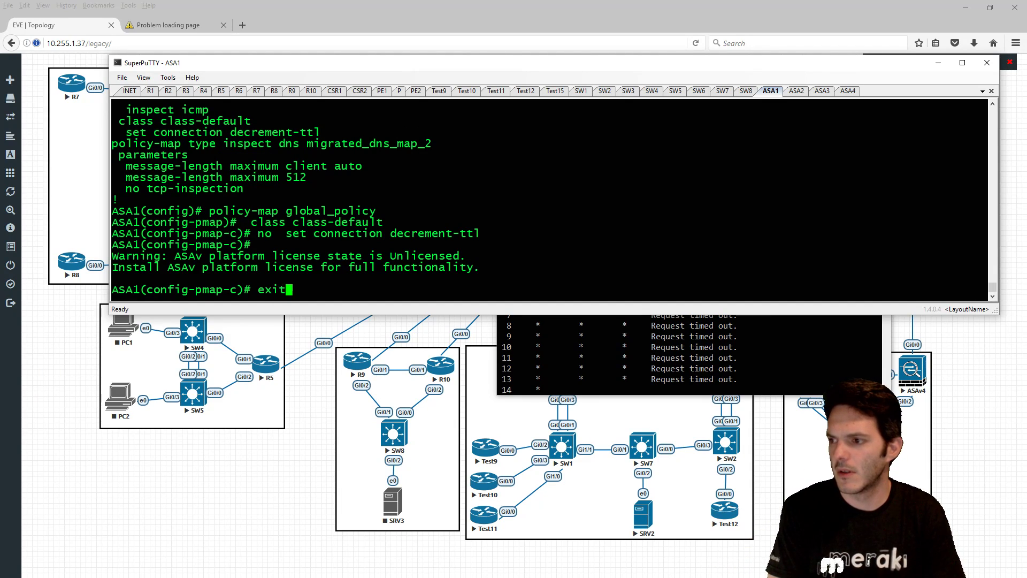
{"action": "key", "text": "Return"}
{"action": "type", "text": "exit"}
{"action": "key", "text": "Return"}
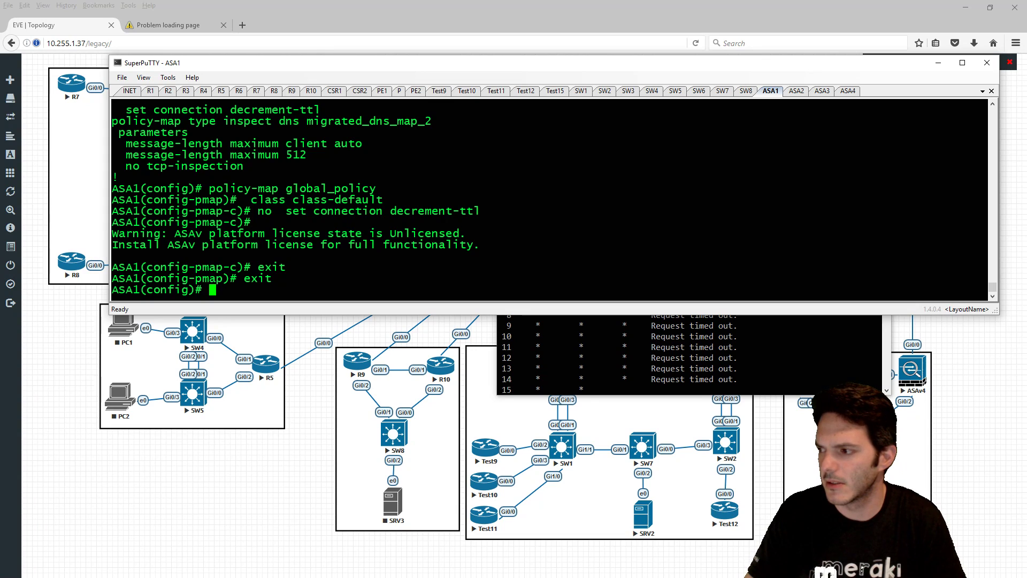
- Stop the stalled trace and run tracert -d to 10.1.1.1, completing in two hops
{"action": "left_click", "coordinate": [662, 374]}
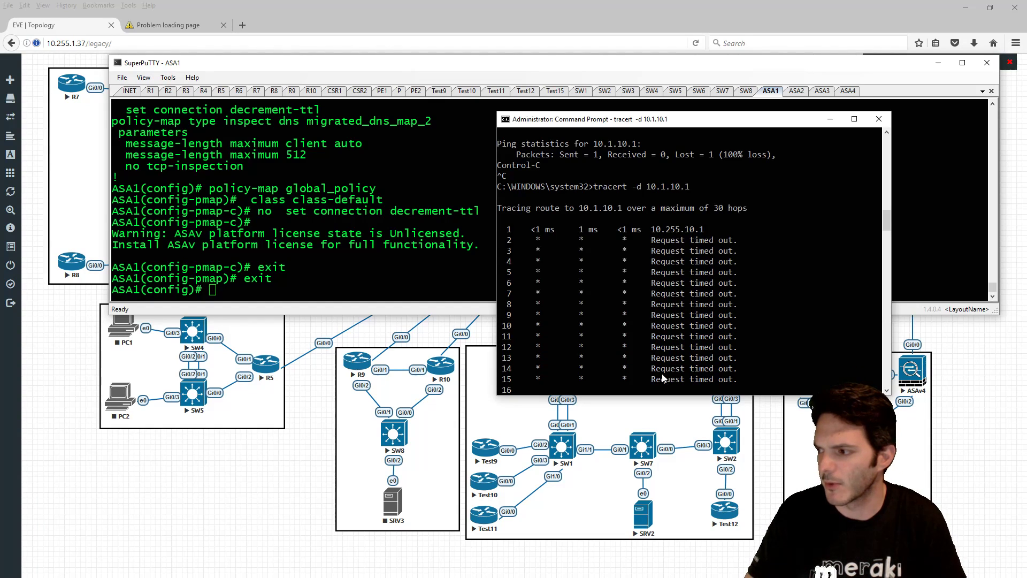
{"action": "key", "text": "ctrl+c"}
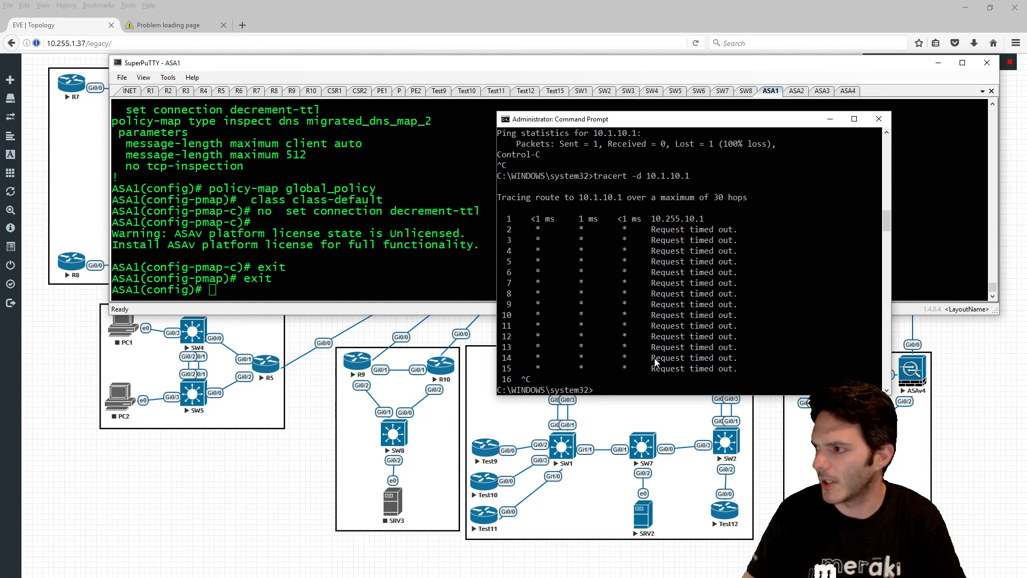
{"action": "key", "text": "Up"}
{"action": "key", "text": "BackSpace"}
{"action": "key", "text": "BackSpace"}
{"action": "key", "text": "Return"}
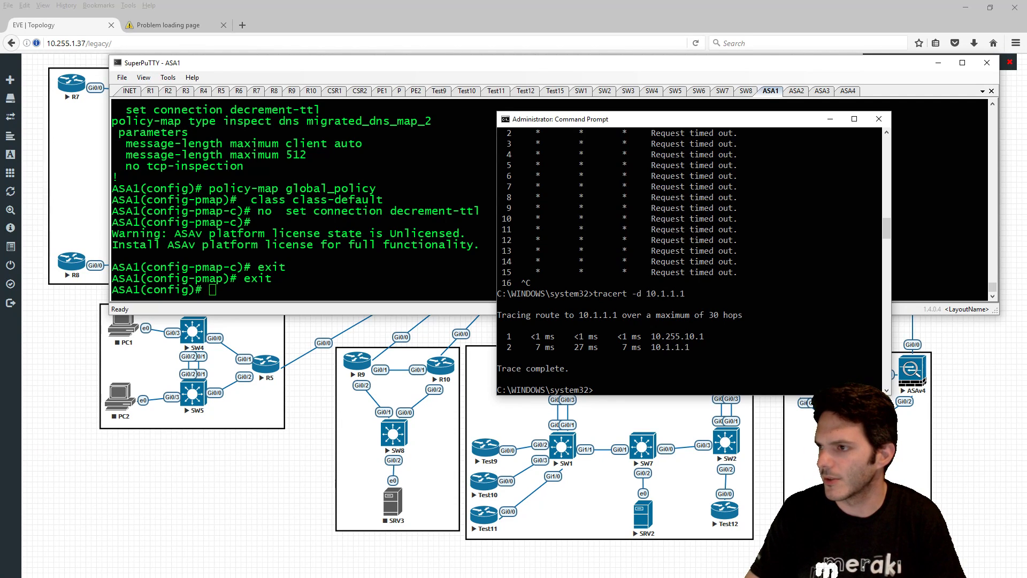
- List INET's interface addresses with sh ip int br
{"action": "left_click", "coordinate": [134, 92]}
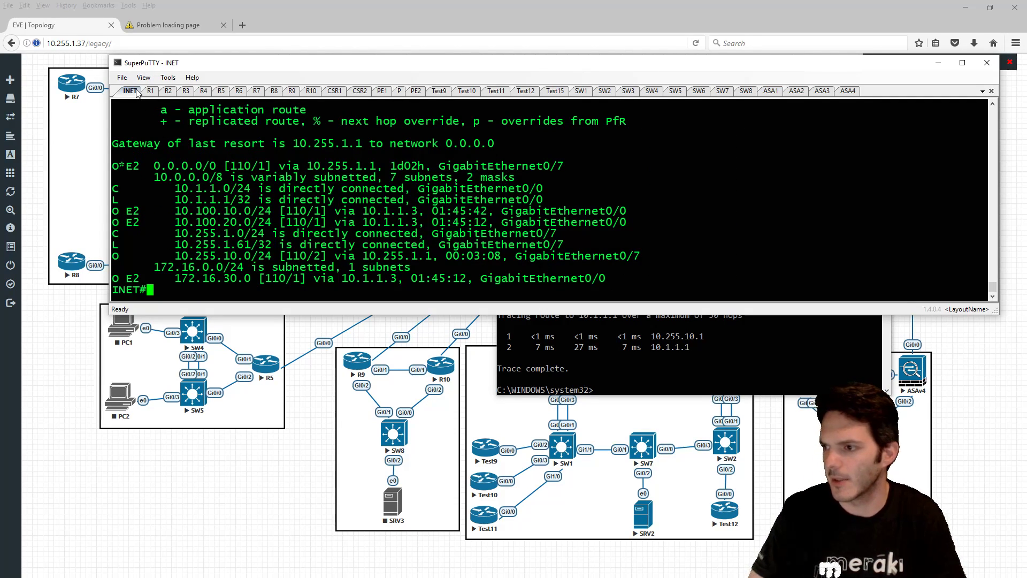
{"action": "type", "text": "sh ip int br"}
{"action": "key", "text": "Return"}
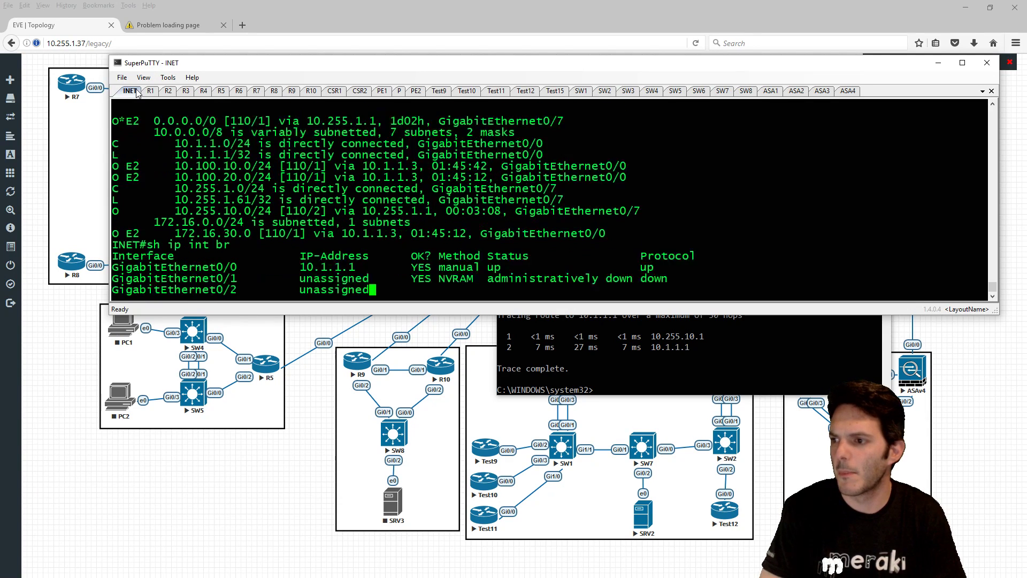
{"action": "key", "text": "space"}
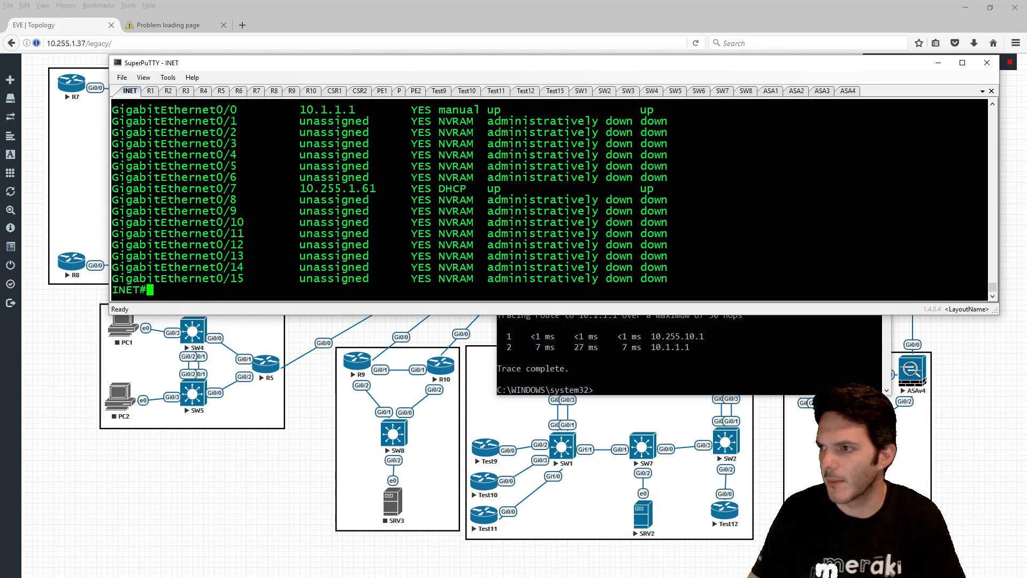
- Show R1's sh ip int br output, rearranging windows to compare it with the topology
{"action": "left_click", "coordinate": [152, 91]}
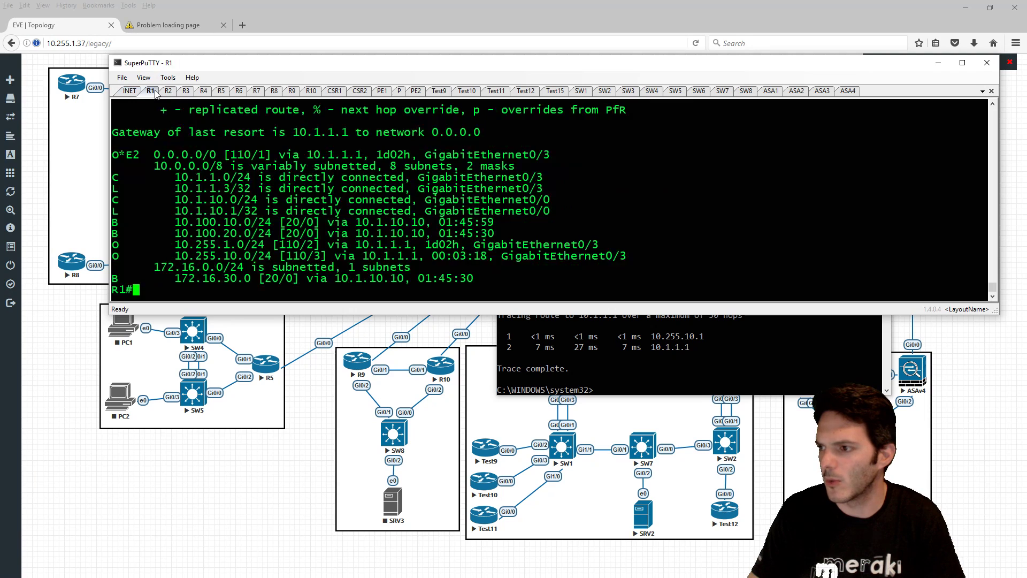
{"action": "type", "text": "sh ip "}
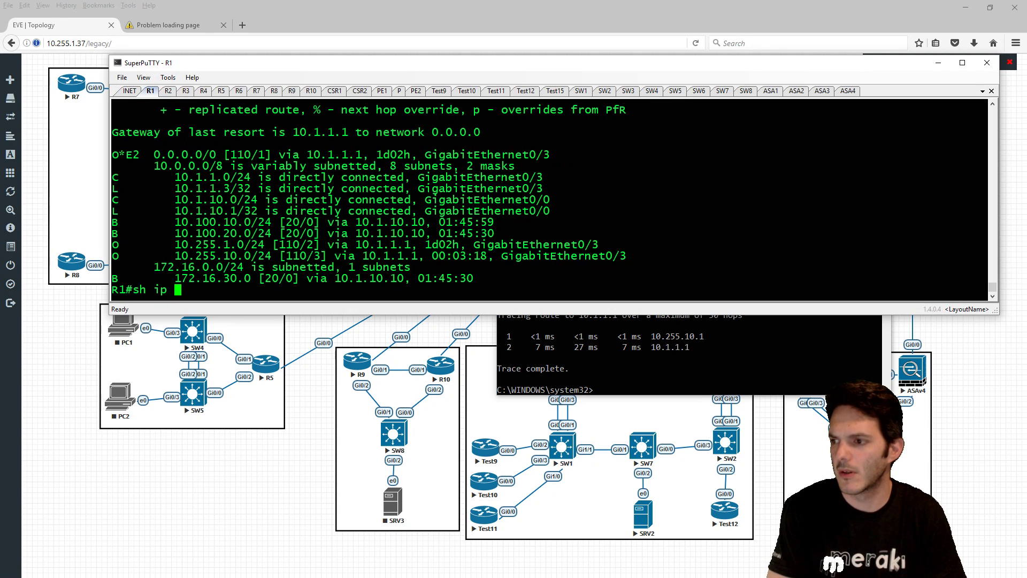
{"action": "type", "text": "int br"}
{"action": "key", "text": "Return"}
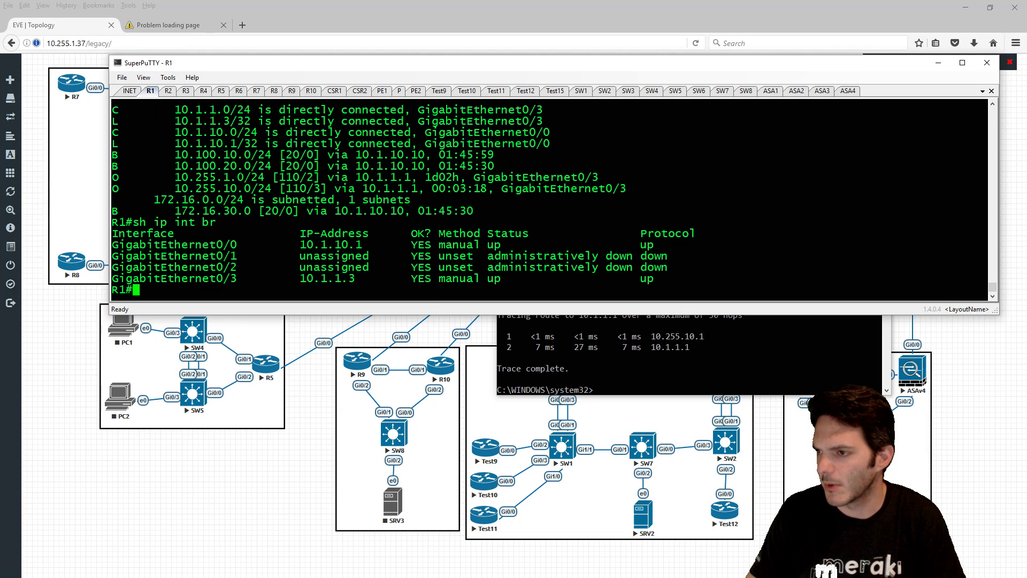
{"action": "left_click_drag", "start_coordinate": [264, 64], "coordinate": [245, 358]}
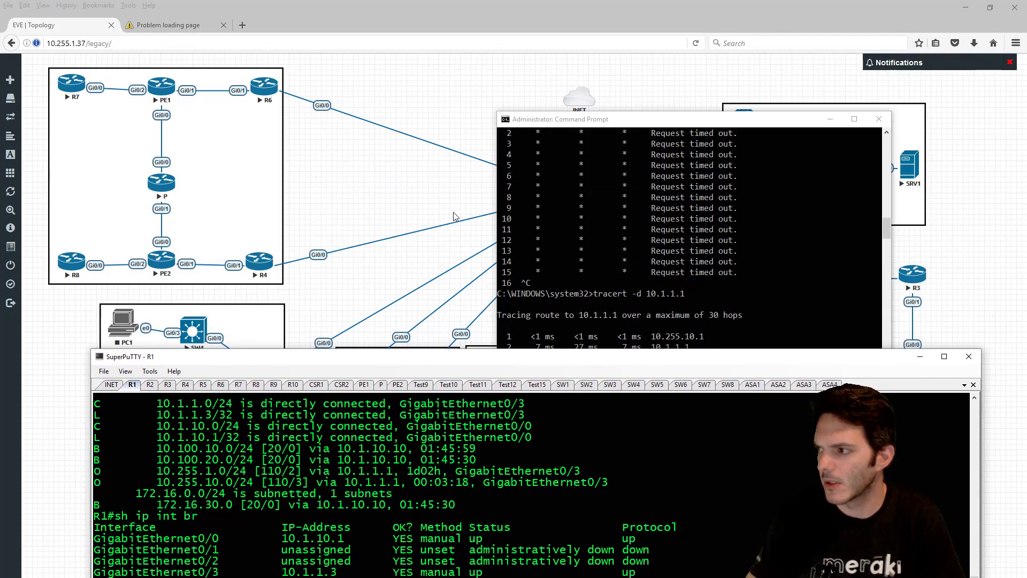
{"action": "left_click_drag", "start_coordinate": [763, 123], "coordinate": [909, 219]}
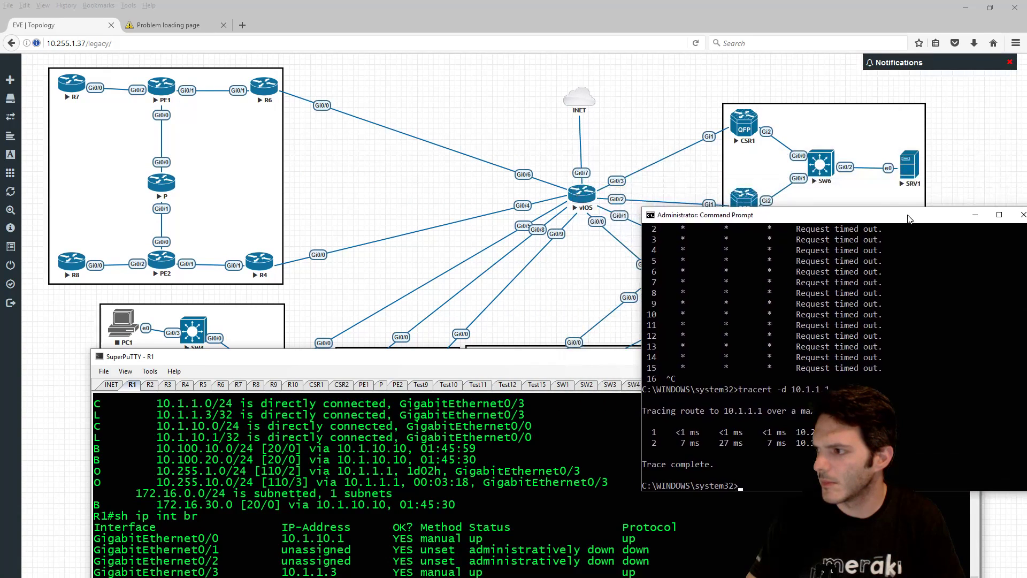
{"action": "left_click", "coordinate": [507, 369]}
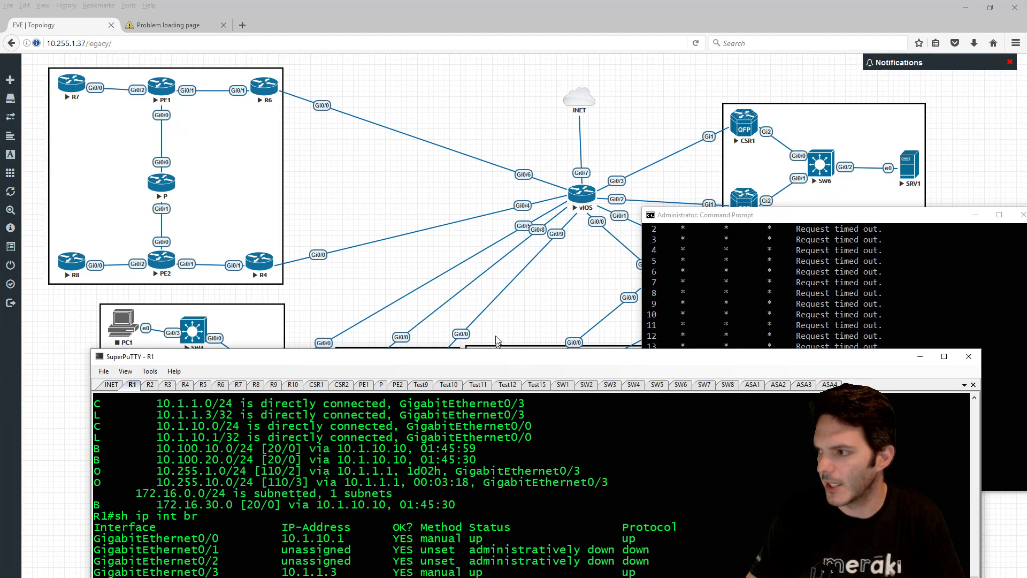
{"action": "left_click_drag", "start_coordinate": [494, 357], "coordinate": [511, 164]}
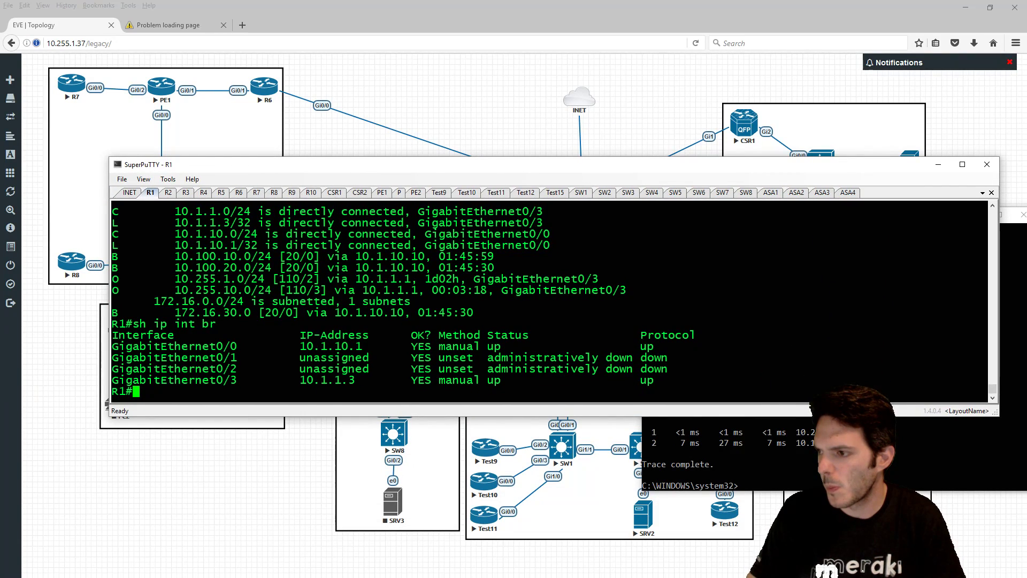
{"action": "scroll", "coordinate": [550, 301], "scroll_direction": "up", "scroll_amount": 3}
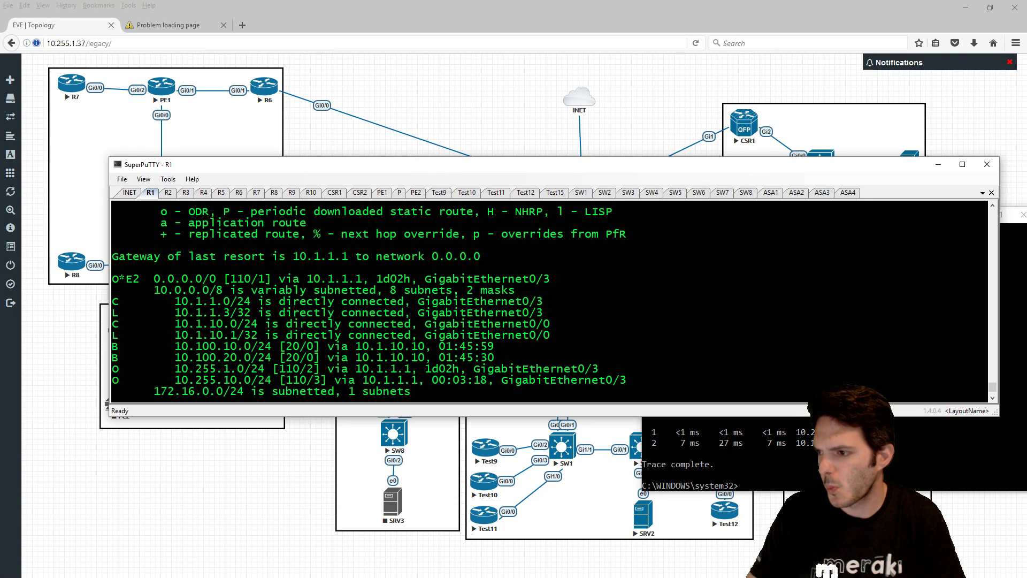
{"action": "scroll", "coordinate": [550, 300], "scroll_direction": "down", "scroll_amount": 3}
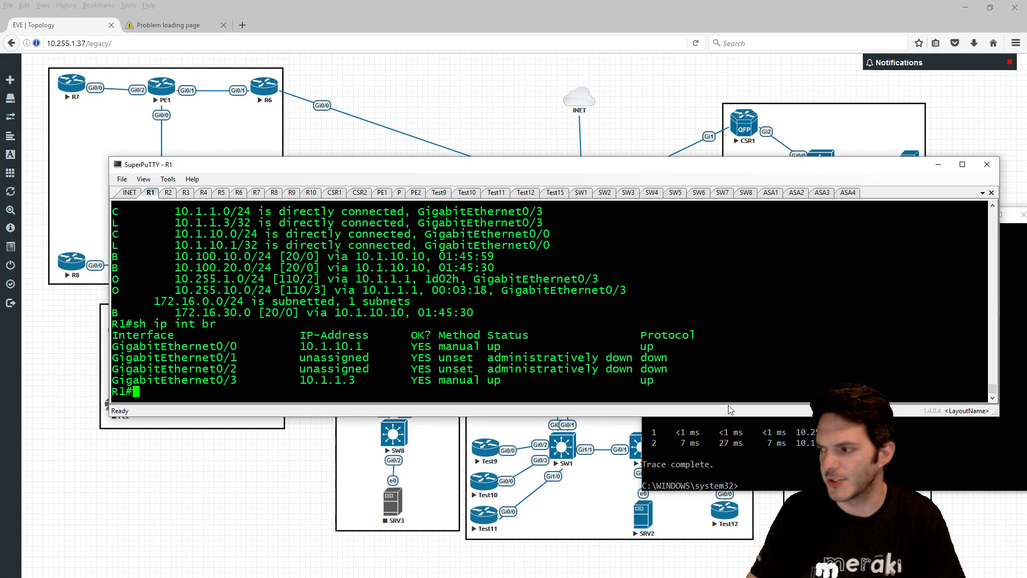
- Rerun tracert -d 10.1.10.1 and stop it once it stalls
{"action": "key", "text": "alt+Tab"}
{"action": "key", "text": "Up"}
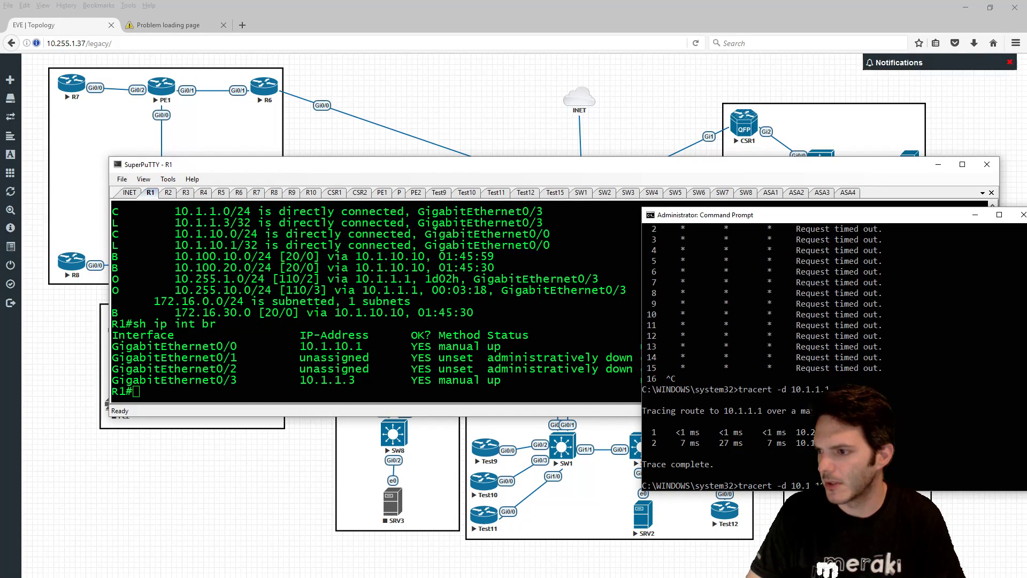
{"action": "key", "text": "Return"}
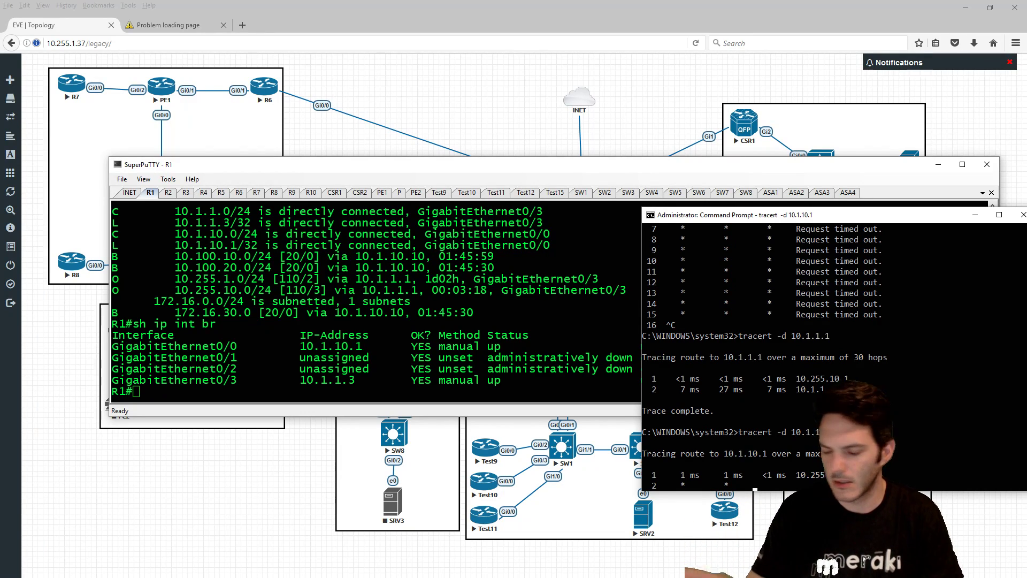
{"action": "key", "text": "ctrl+c"}
- Trace 10.1.10.1 without -d so hop names resolve, then return to the R1 terminal
{"action": "key", "text": "Up"}
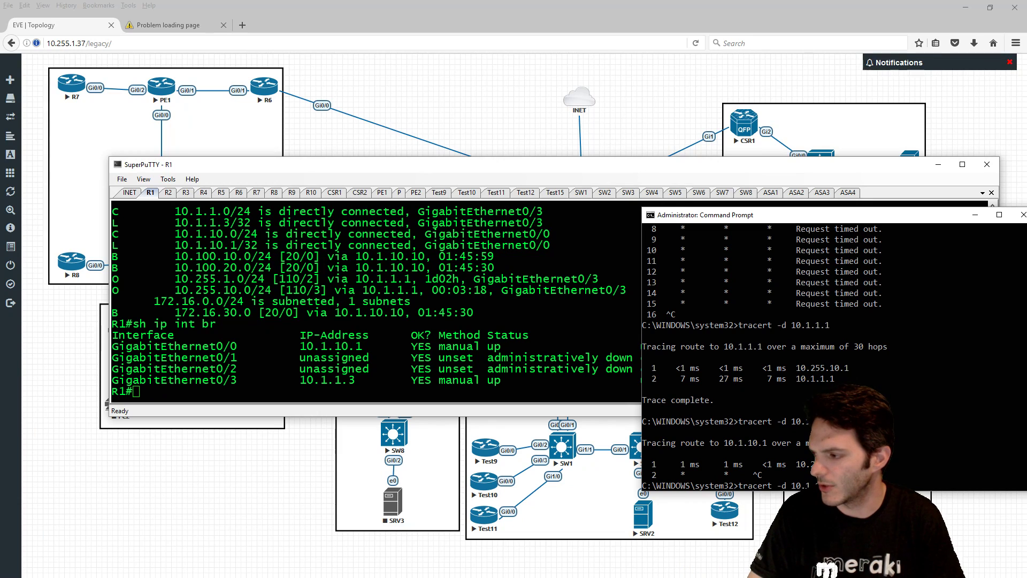
{"action": "key", "text": "Left"}
{"action": "key", "text": "Left"}
{"action": "key", "text": "Left"}
{"action": "key", "text": "Left"}
{"action": "key", "text": "Left"}
{"action": "key", "text": "Left"}
{"action": "key", "text": "Left"}
{"action": "key", "text": "Left"}
{"action": "key", "text": "Left"}
{"action": "key", "text": "Left"}
{"action": "key", "text": "BackSpace"}
{"action": "key", "text": "BackSpace"}
{"action": "key", "text": "Return"}
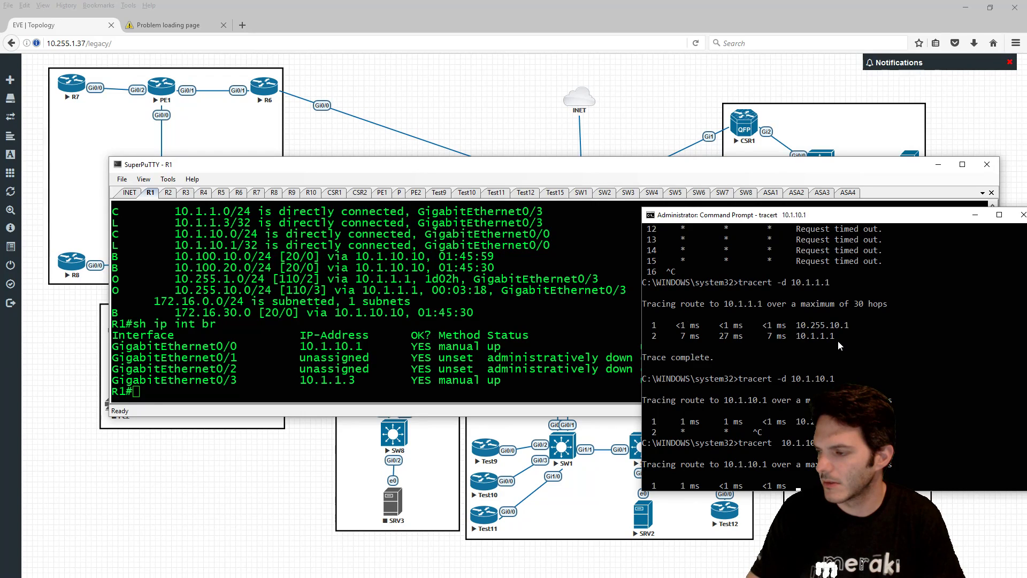
{"action": "left_click", "coordinate": [248, 255]}
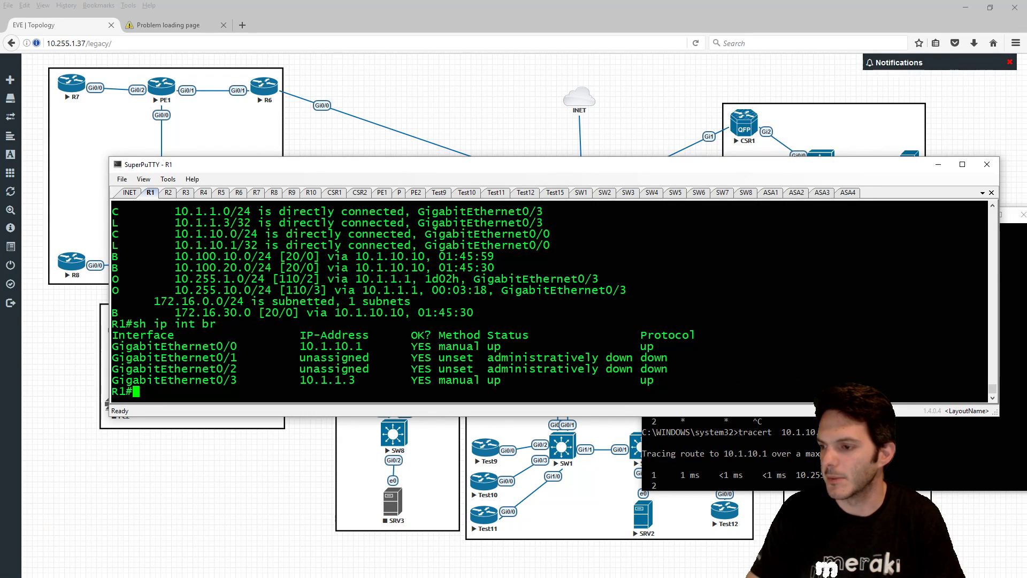
{"action": "left_click_drag", "start_coordinate": [421, 169], "coordinate": [419, 297]}
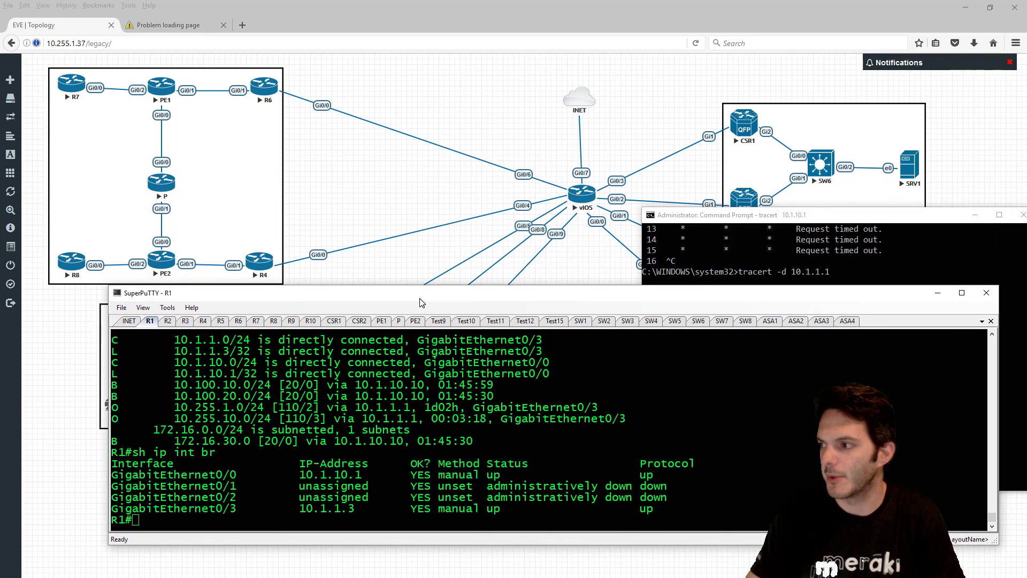
- Show INET's routing table and its OSPF neighbors 10.1.1.3 and 157.56.8.159, both FULL
{"action": "left_click", "coordinate": [130, 321]}
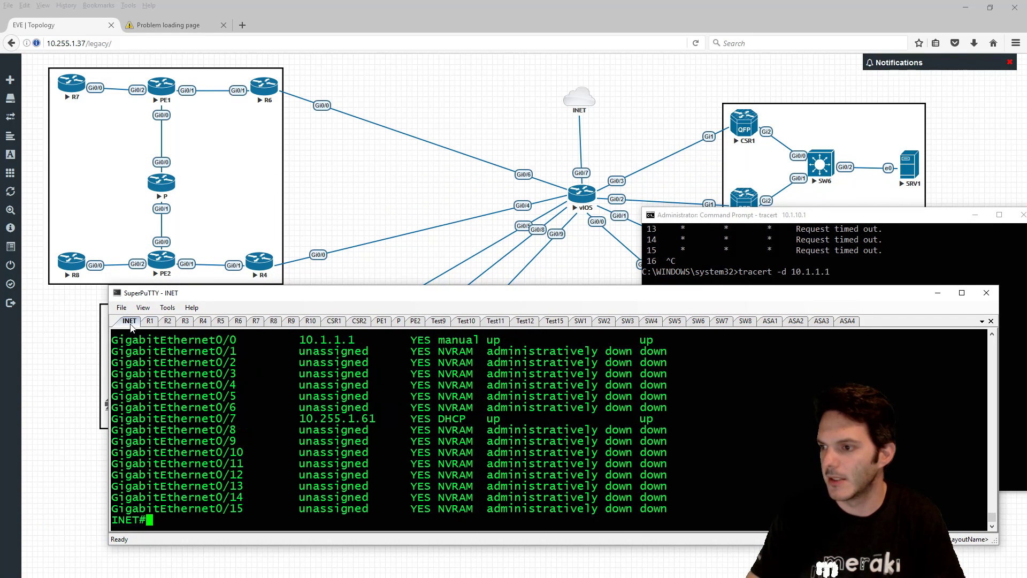
{"action": "type", "text": "sh ip route"}
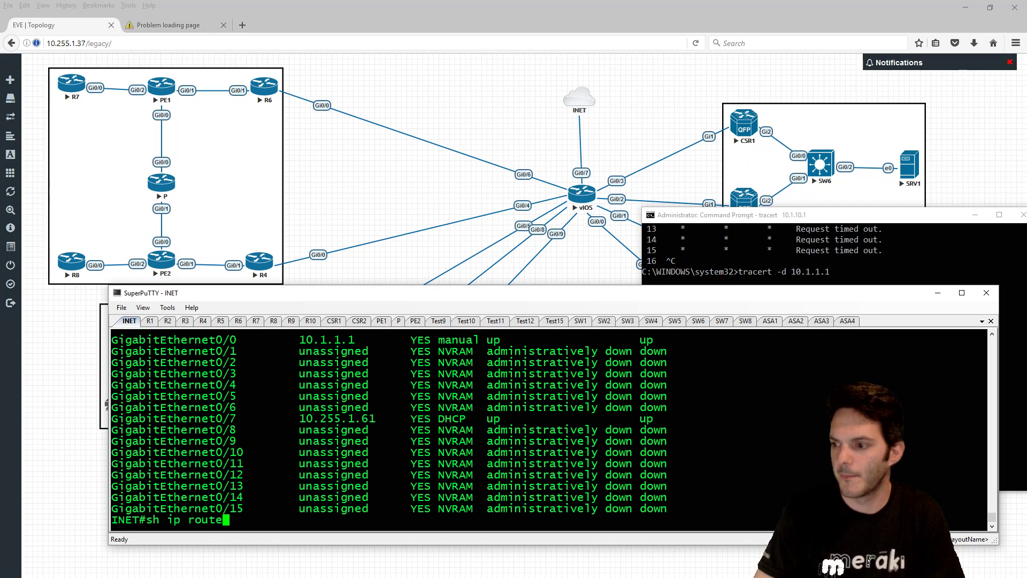
{"action": "key", "text": "Return"}
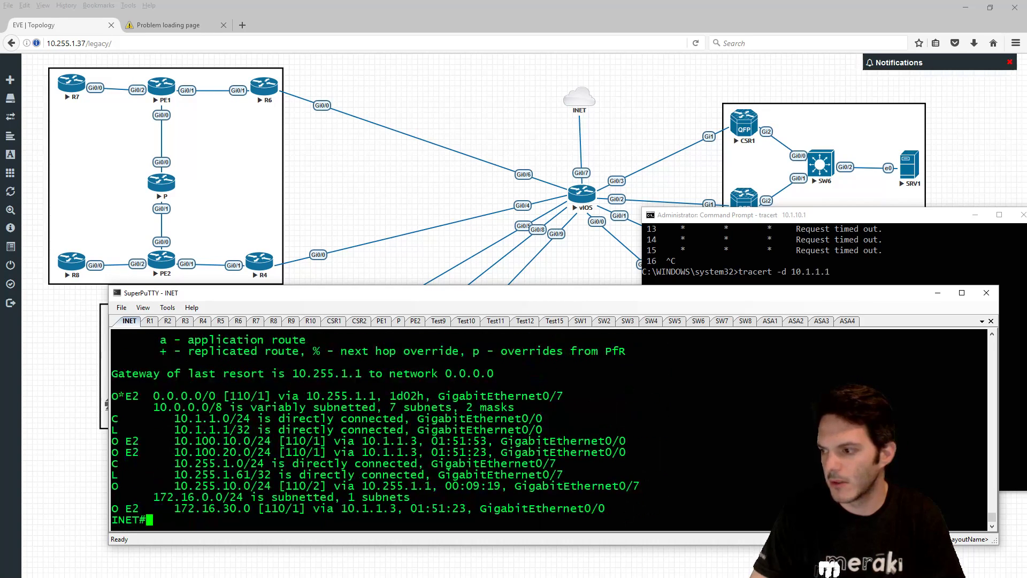
{"action": "type", "text": "sh ip ospf nei"}
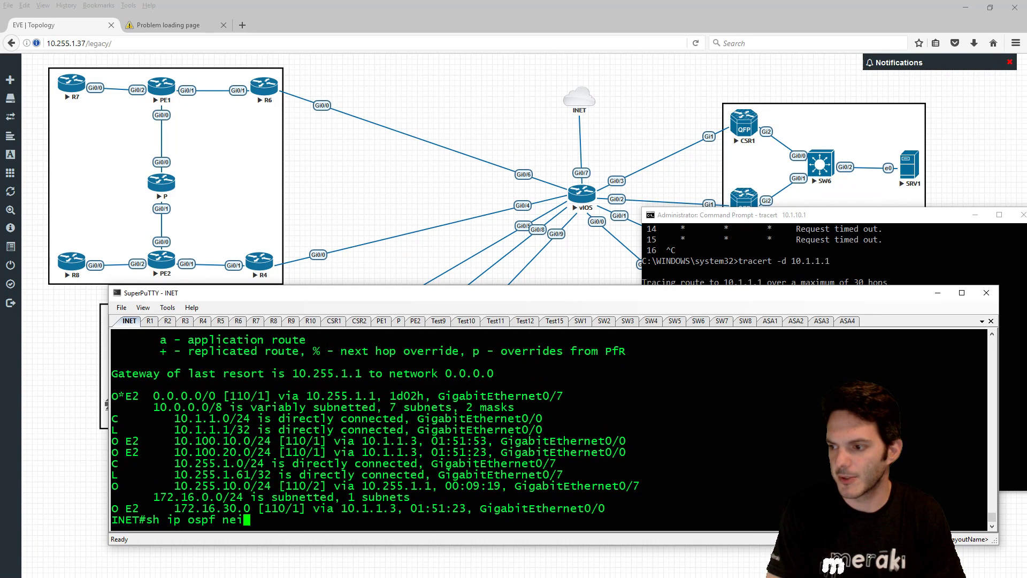
{"action": "key", "text": "Return"}
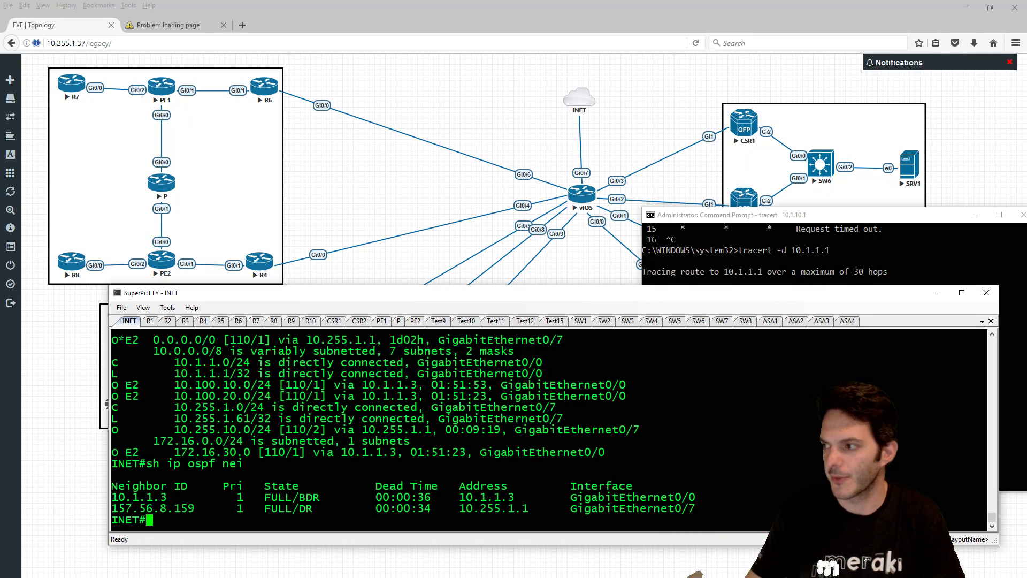
- Arrange the SuperPuTTY window so it sits in front of the Command Prompt
{"action": "left_click", "coordinate": [470, 307]}
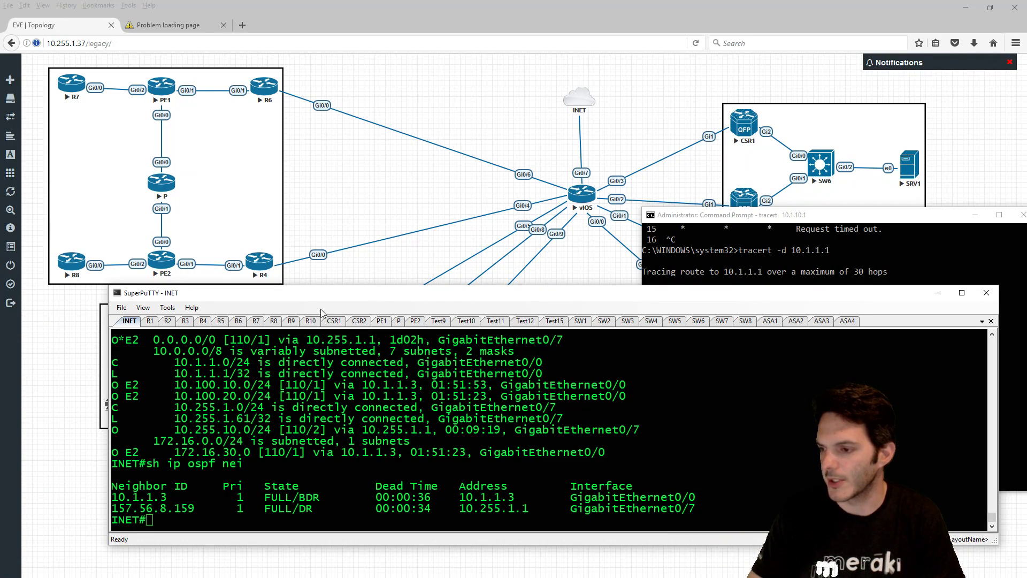
{"action": "left_click_drag", "start_coordinate": [329, 302], "coordinate": [253, 297]}
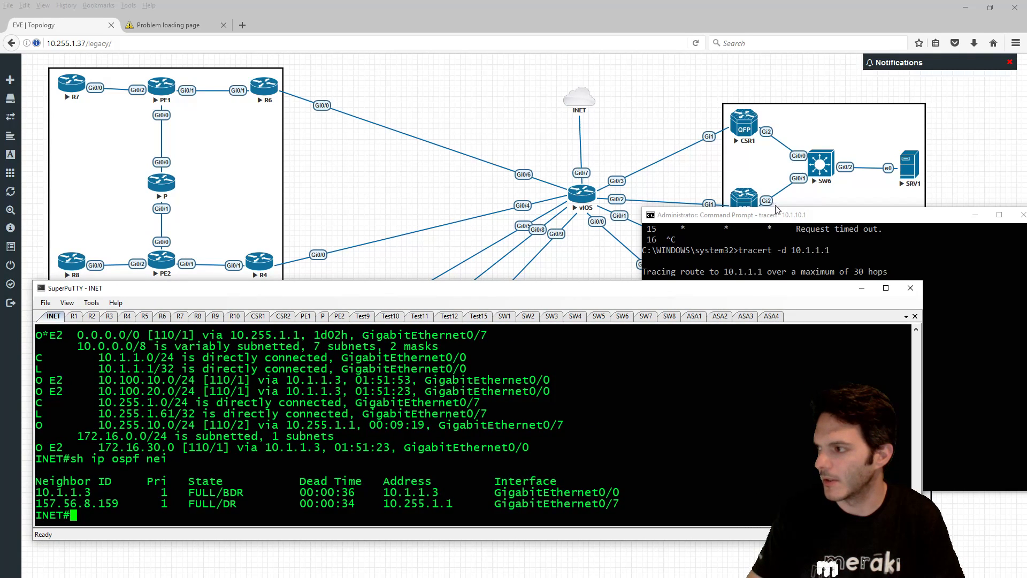
{"action": "left_click_drag", "start_coordinate": [781, 211], "coordinate": [888, 208]}
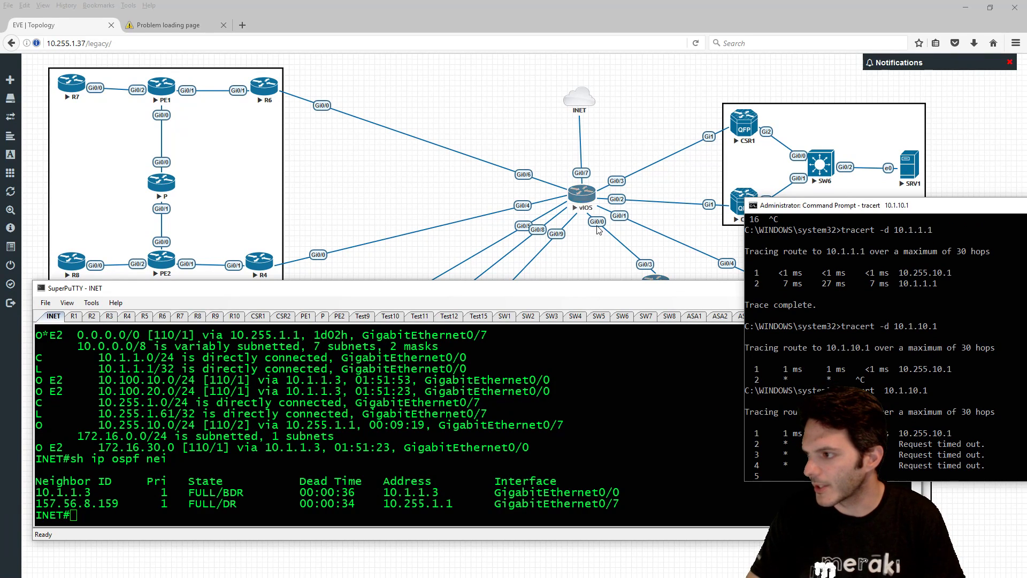
{"action": "left_click_drag", "start_coordinate": [605, 293], "coordinate": [619, 324]}
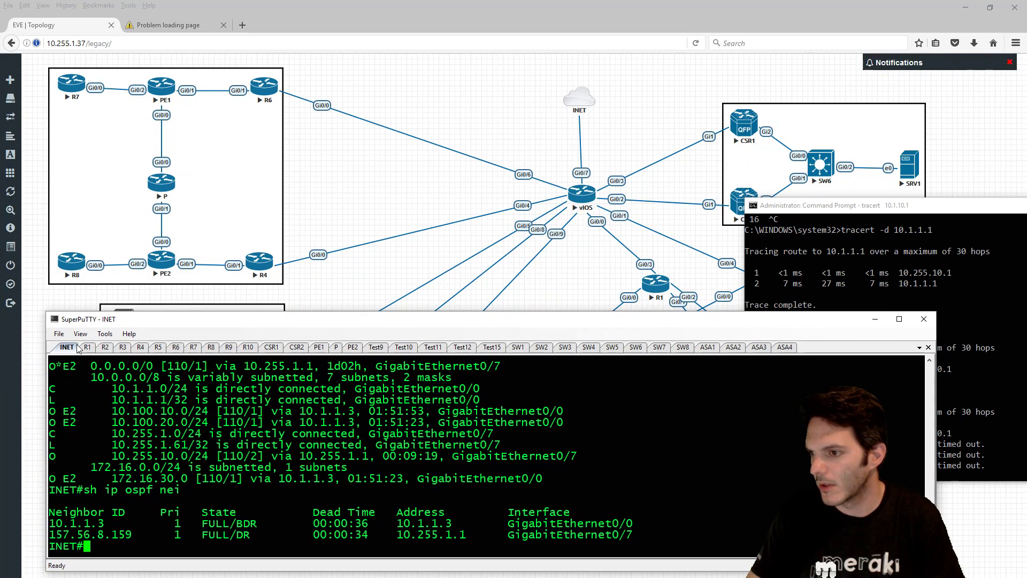
- List R1's OSPF neighbors, highlighting 10.255.1.61 FULL/DR on GigabitEthernet0/3
{"action": "left_click", "coordinate": [88, 347]}
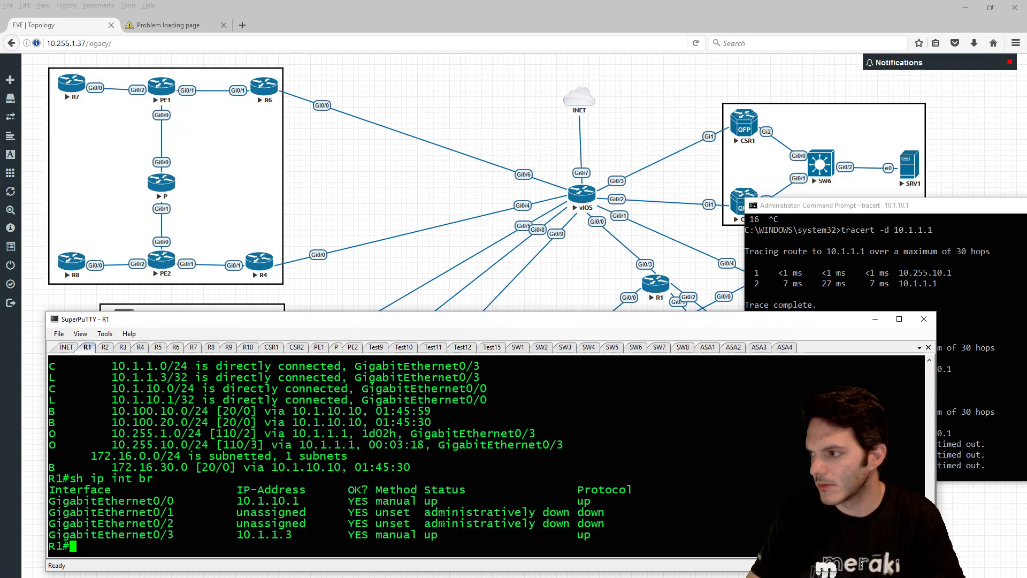
{"action": "type", "text": "sh ip "}
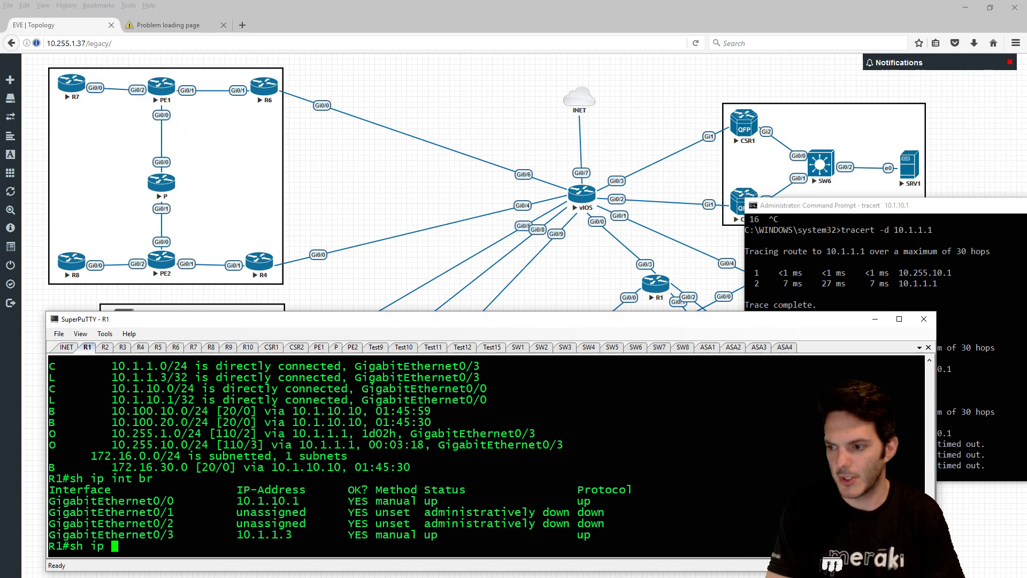
{"action": "type", "text": "ospf nei"}
{"action": "key", "text": "Return"}
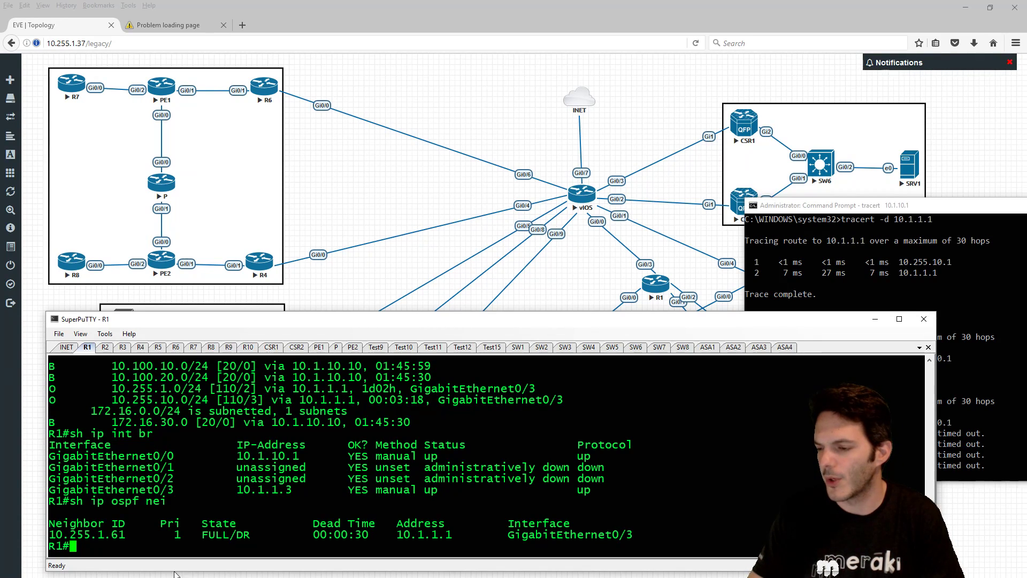
{"action": "left_click_drag", "start_coordinate": [49, 534], "coordinate": [136, 534]}
{"action": "left_click", "coordinate": [137, 535]}
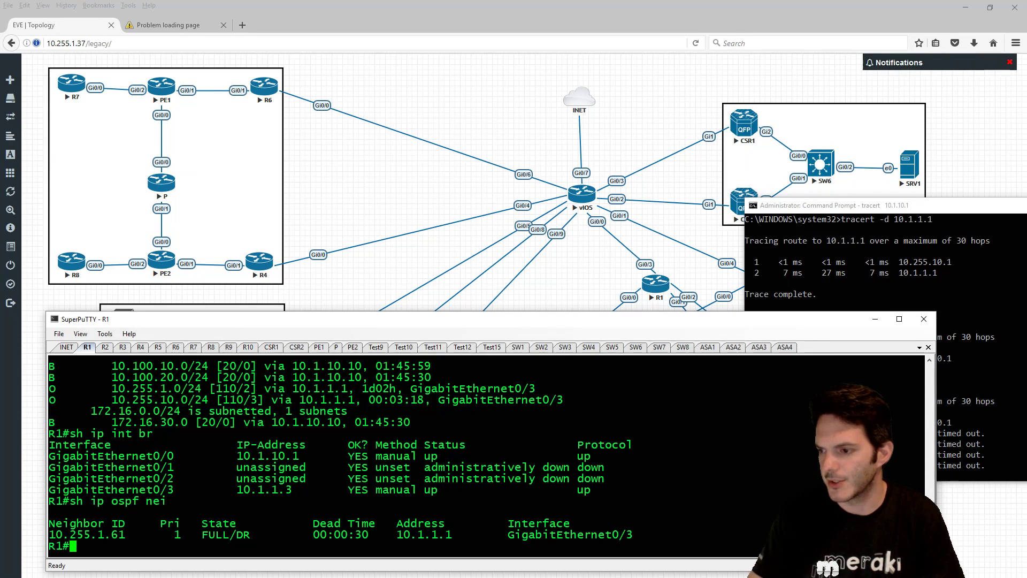
- Assign address 10.10.10.10 to INET's Loopback0 interface
{"action": "left_click", "coordinate": [64, 347]}
{"action": "scroll", "coordinate": [342, 455], "scroll_direction": "up", "scroll_amount": 8}
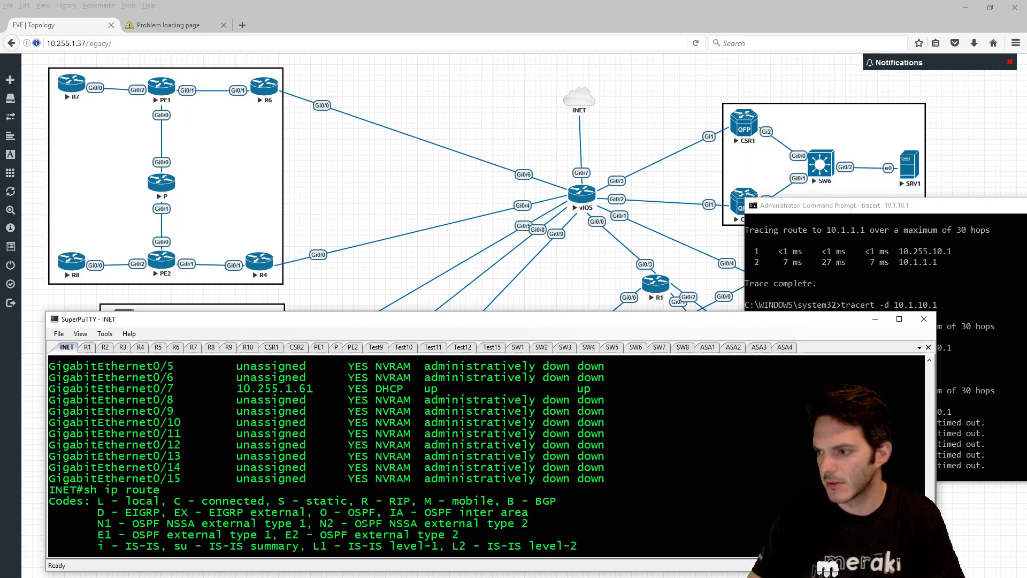
{"action": "scroll", "coordinate": [342, 455], "scroll_direction": "down", "scroll_amount": 8}
{"action": "key", "text": "Return"}
{"action": "type", "text": "conf t"}
{"action": "key", "text": "Return"}
{"action": "type", "text": "int lo"}
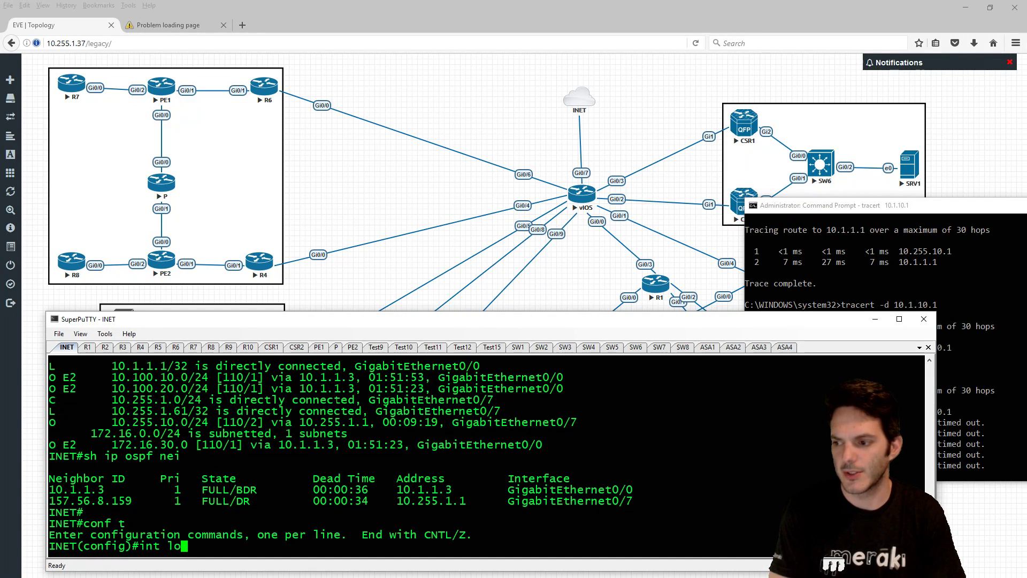
{"action": "type", "text": "0"}
{"action": "key", "text": "Return"}
{"action": "type", "text": "ip add"}
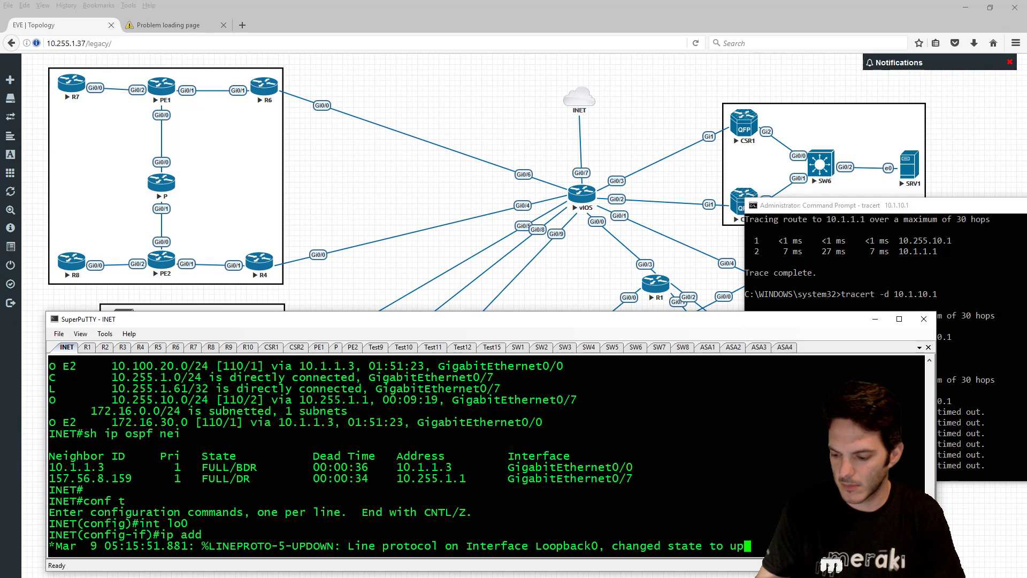
{"action": "type", "text": "10.1"}
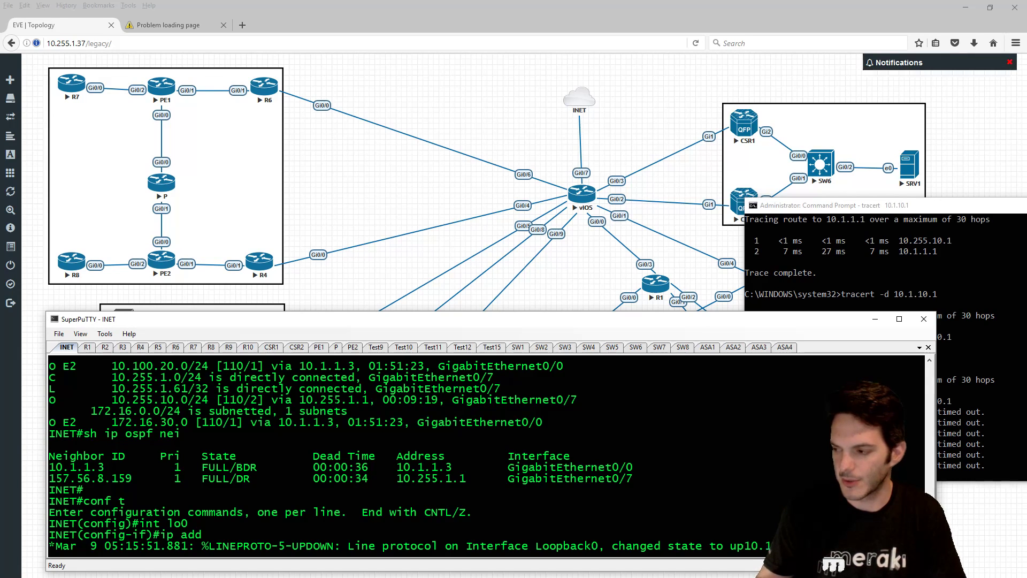
{"action": "type", "text": "55"}
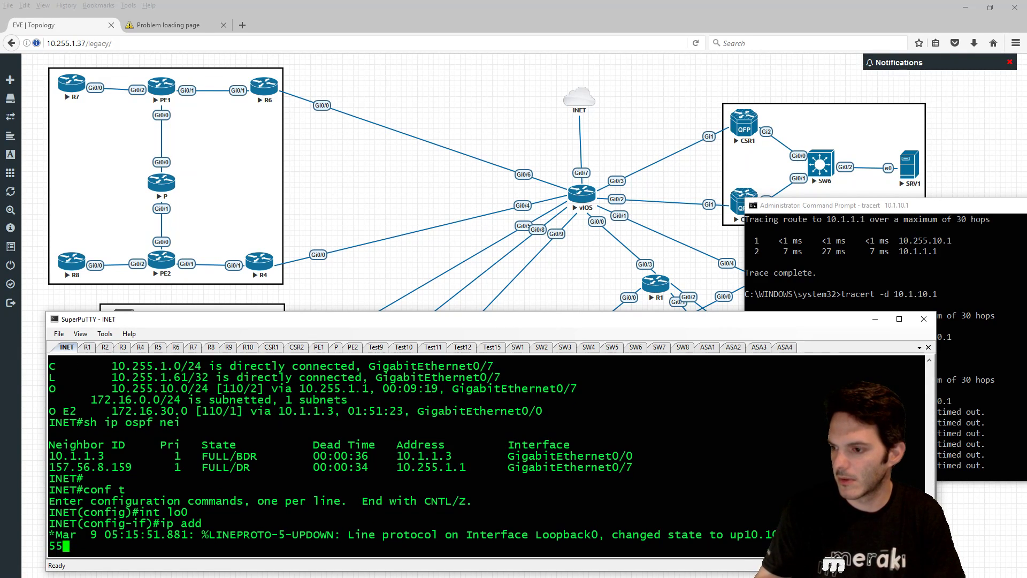
{"action": "key", "text": "Return"}
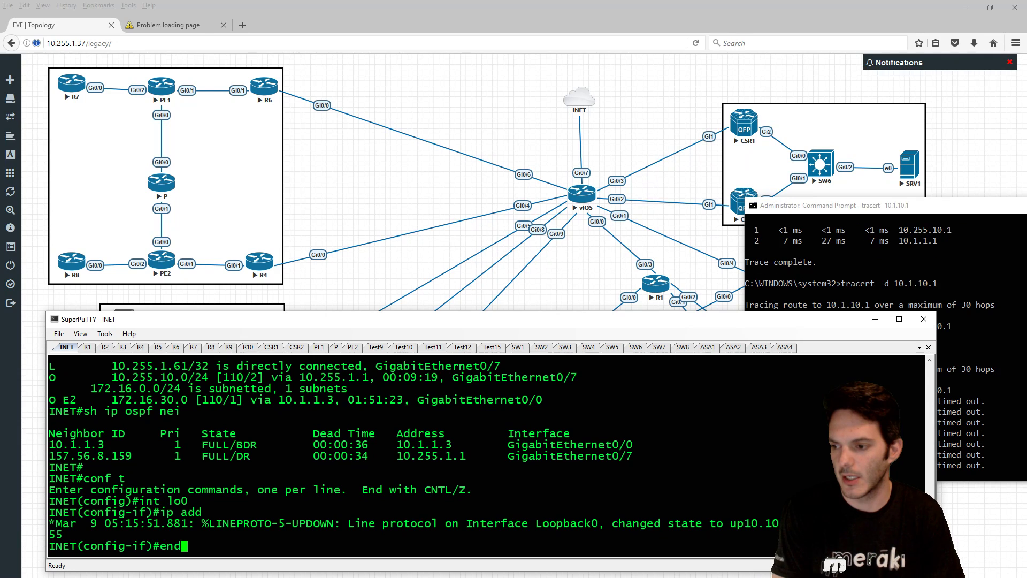
- Reset INET's OSPF process, confirming yes, and go back to R1
{"action": "type", "text": "end"}
{"action": "key", "text": "Return"}
{"action": "key", "text": "Return"}
{"action": "key", "text": "Return"}
{"action": "type", "text": "clear ip ospf pr"}
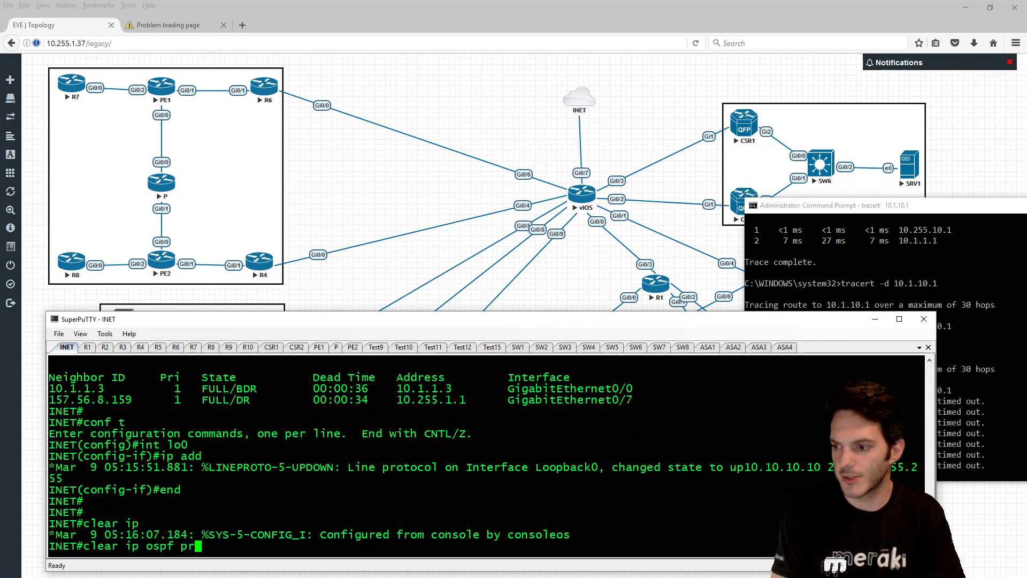
{"action": "key", "text": "Tab"}
{"action": "key", "text": "Return"}
{"action": "type", "text": "yes"}
{"action": "key", "text": "Return"}
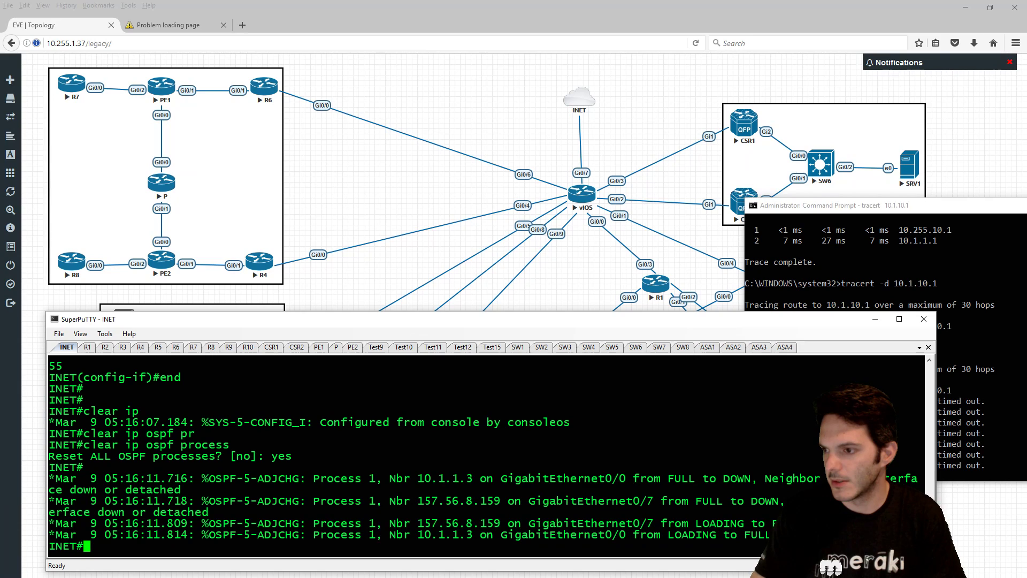
{"action": "left_click", "coordinate": [87, 348]}
- Give R1's Loopback0 the address 1.1.1.1 255.255.255.255
{"action": "key", "text": "Return"}
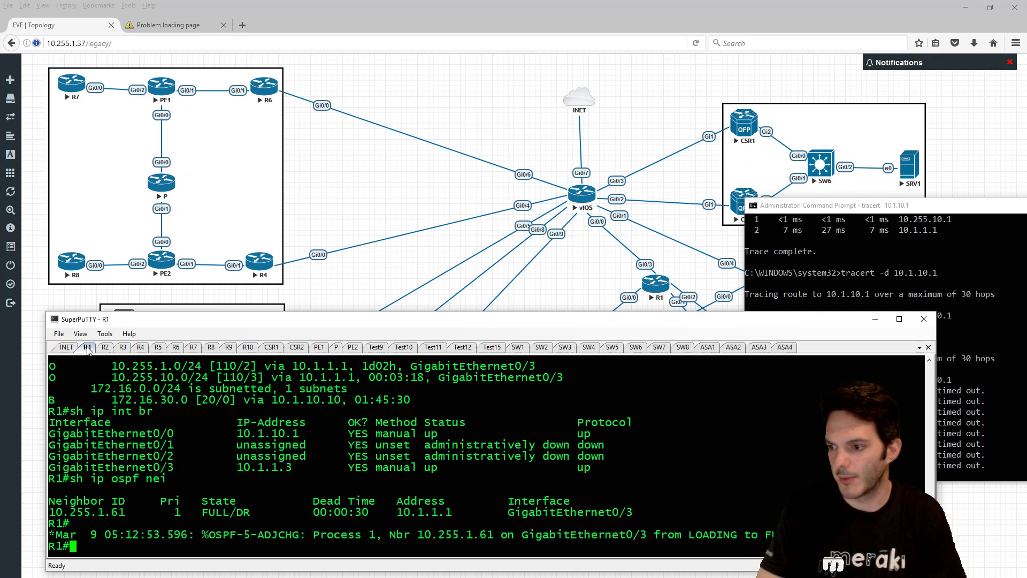
{"action": "type", "text": "conf t"}
{"action": "key", "text": "Return"}
{"action": "type", "text": "in tlo"}
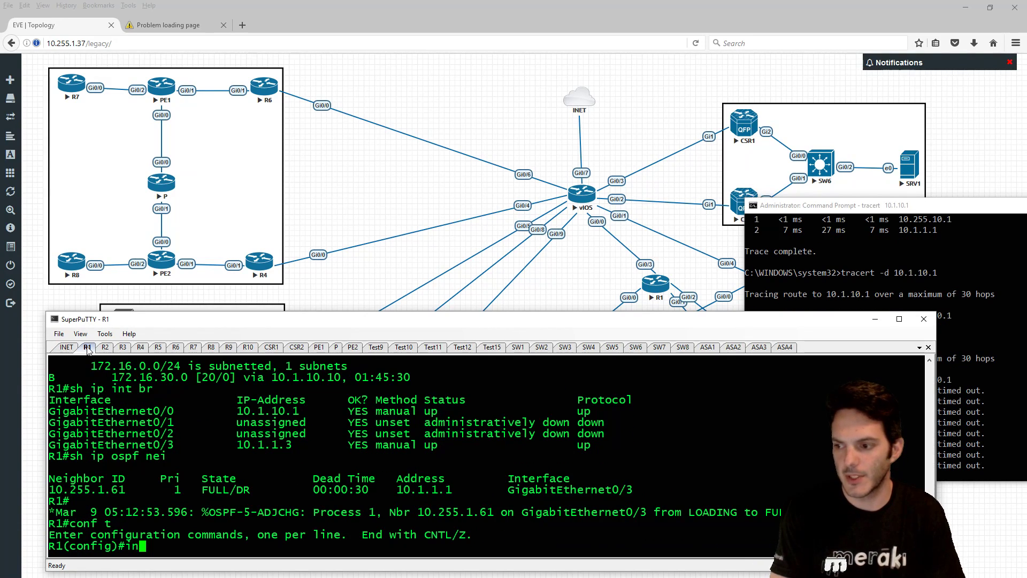
{"action": "key", "text": "BackSpace"}
{"action": "key", "text": "BackSpace"}
{"action": "key", "text": "BackSpace"}
{"action": "key", "text": "BackSpace"}
{"action": "key", "text": "BackSpace"}
{"action": "key", "text": "BackSpace"}
{"action": "type", "text": "int lo0"}
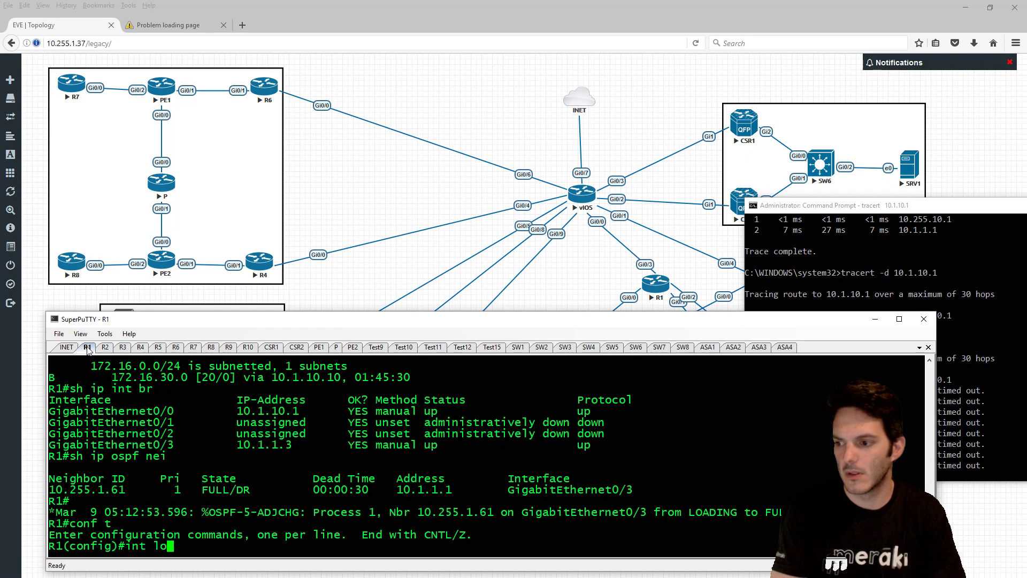
{"action": "key", "text": "Return"}
{"action": "type", "text": "ip add "}
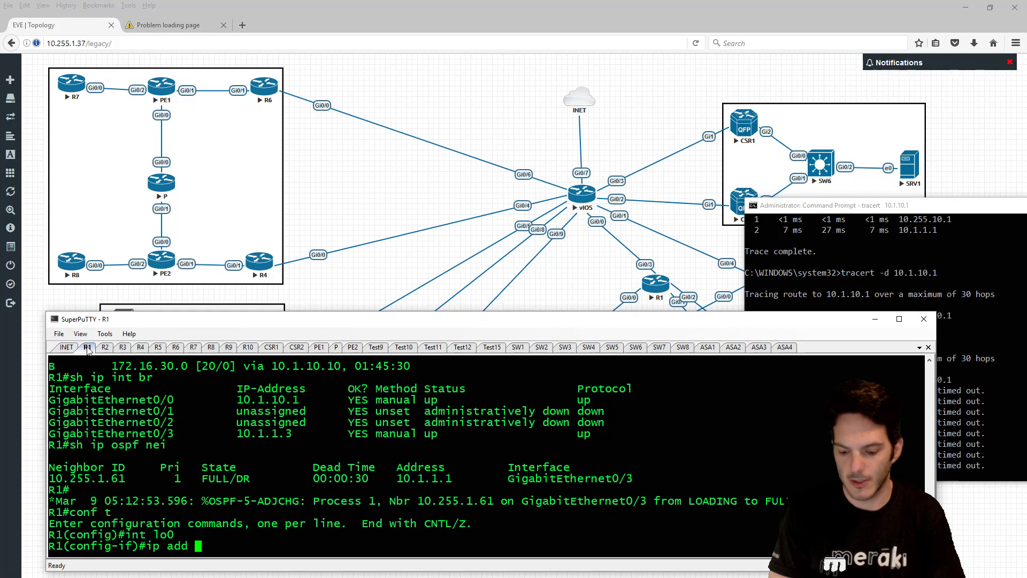
{"action": "type", "text": "1.1.1.1"}
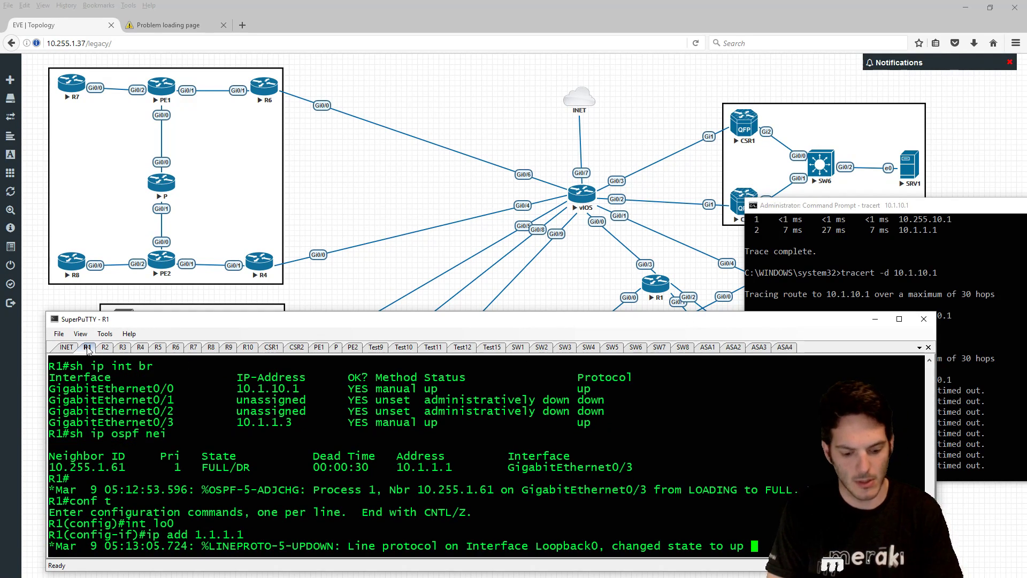
{"action": "type", "text": "255"}
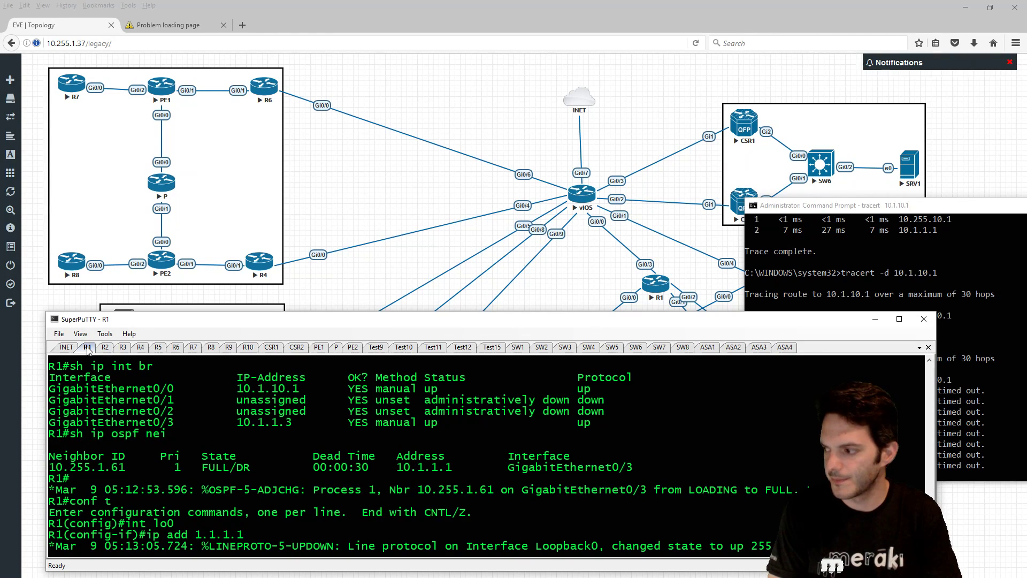
{"action": "type", "text": ".255.255.255"}
{"action": "key", "text": "Return"}
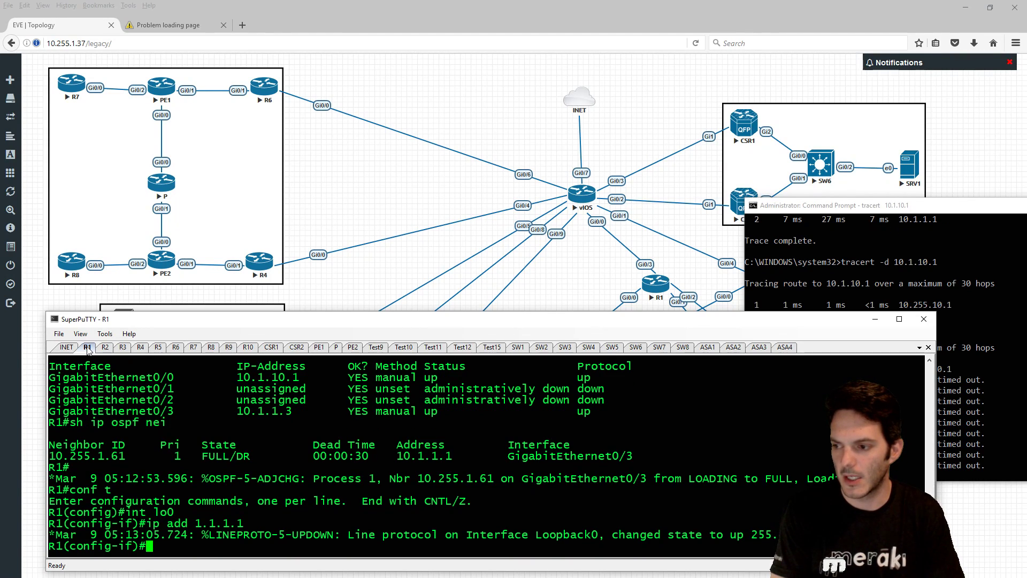
- Reset R1's OSPF process with do clear ip ospf proc, confirming yes
{"action": "type", "text": "do clea"}
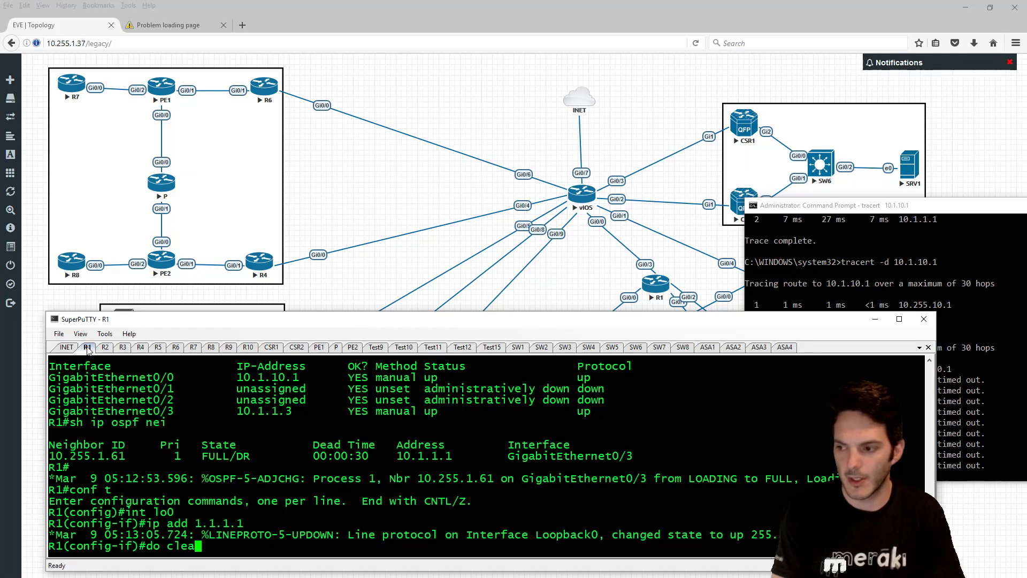
{"action": "type", "text": "r ip ospf proc"}
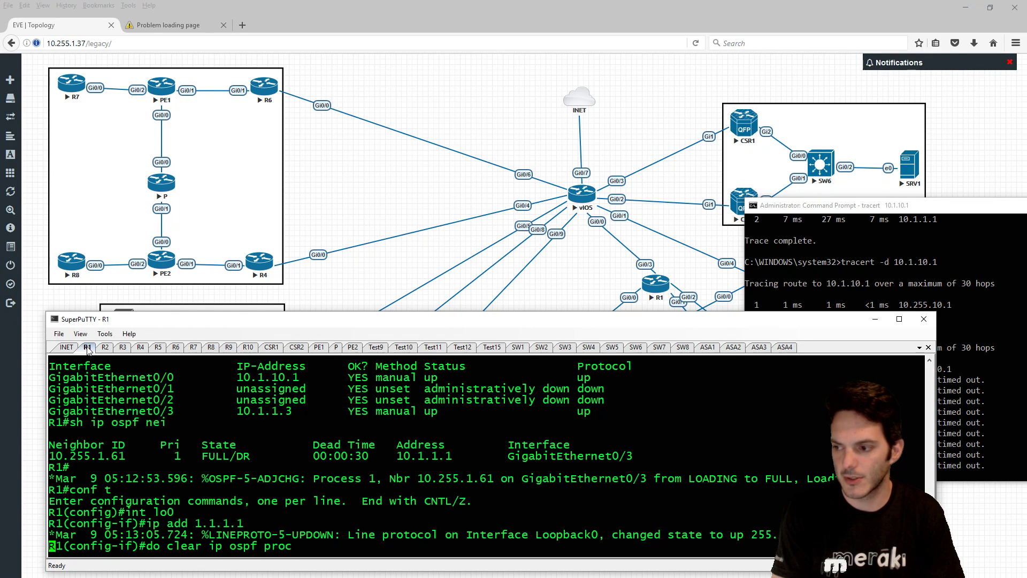
{"action": "key", "text": "Return"}
{"action": "type", "text": "yes"}
{"action": "key", "text": "Return"}
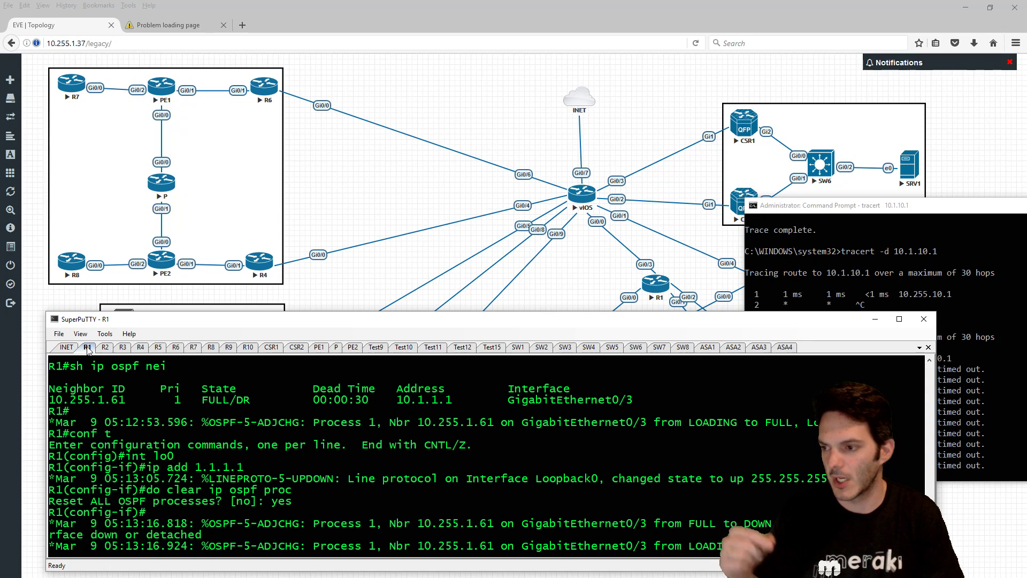
{"action": "key", "text": "Return"}
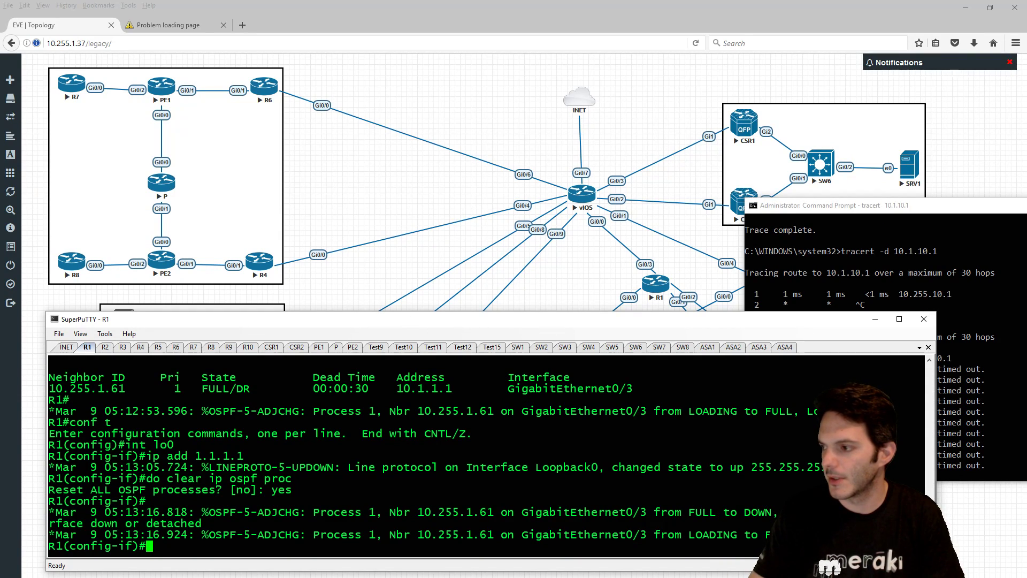
- Show ASA1's OSPF config: 10.1.10.0, 10.100.0.0 and 172.16.30.0 in area 0
{"action": "left_click", "coordinate": [707, 348]}
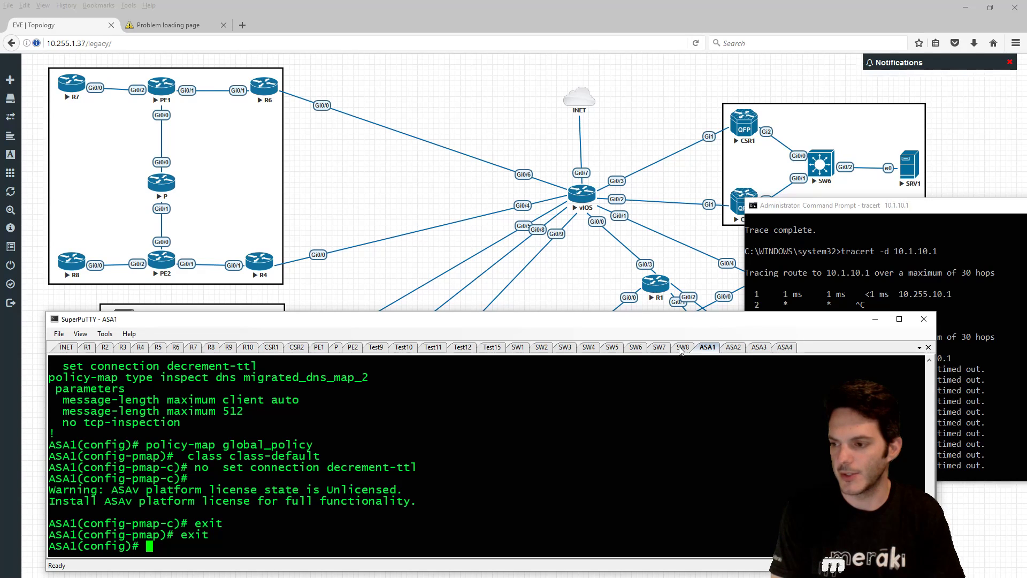
{"action": "type", "text": "do sh run router ospf"}
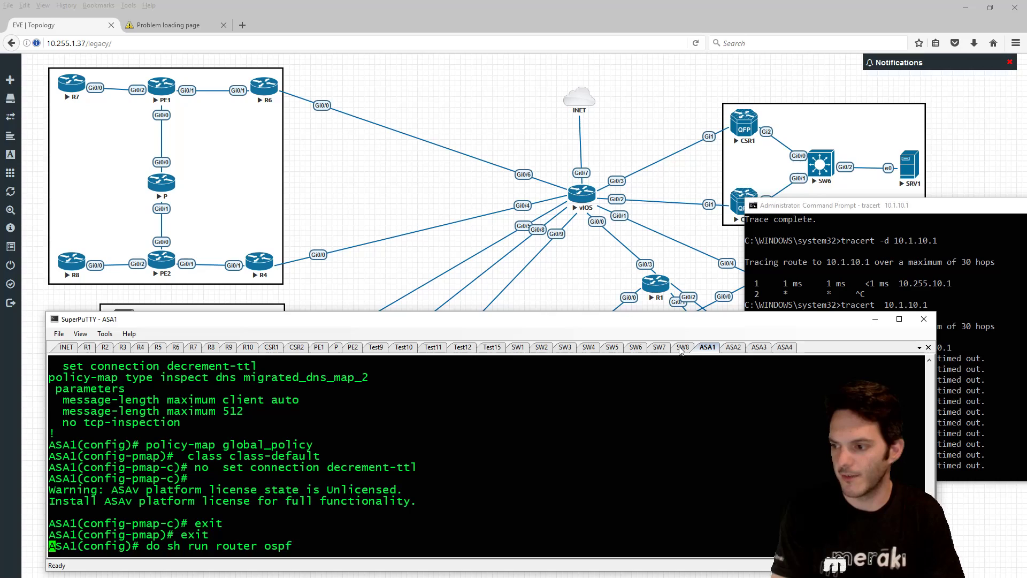
{"action": "key", "text": "Return"}
{"action": "type", "text": "sh run router ospf"}
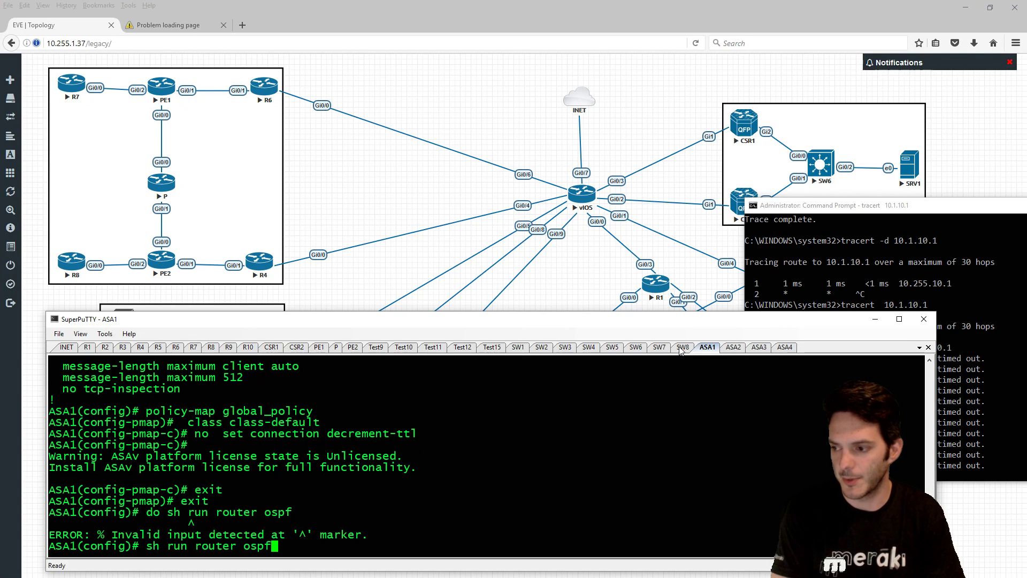
{"action": "key", "text": "Return"}
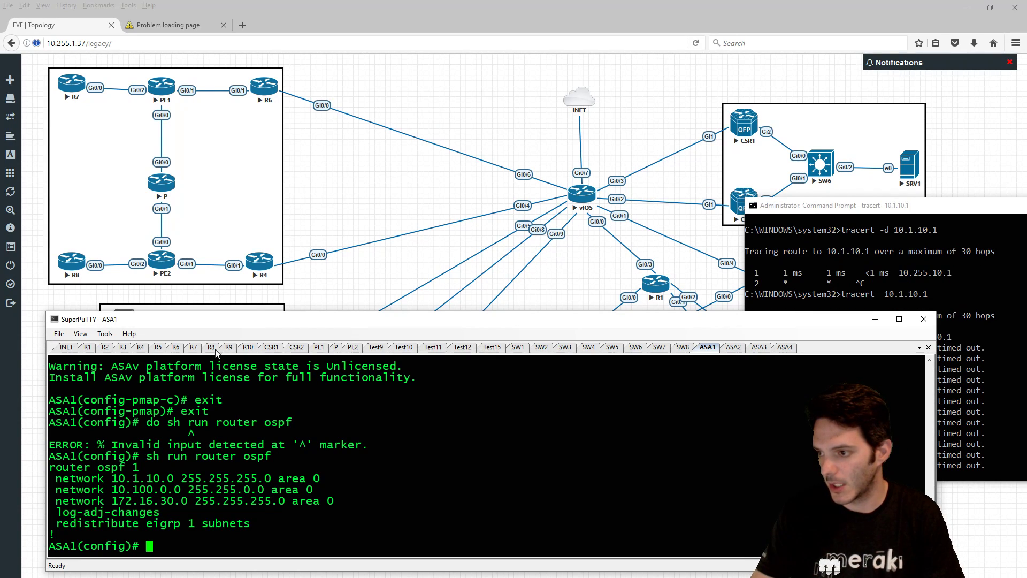
- On R1, put interface GigabitEthernet0/0 into OSPF process 1 area 0 with 'ip ospf 1 area 0'
{"action": "left_click", "coordinate": [83, 350]}
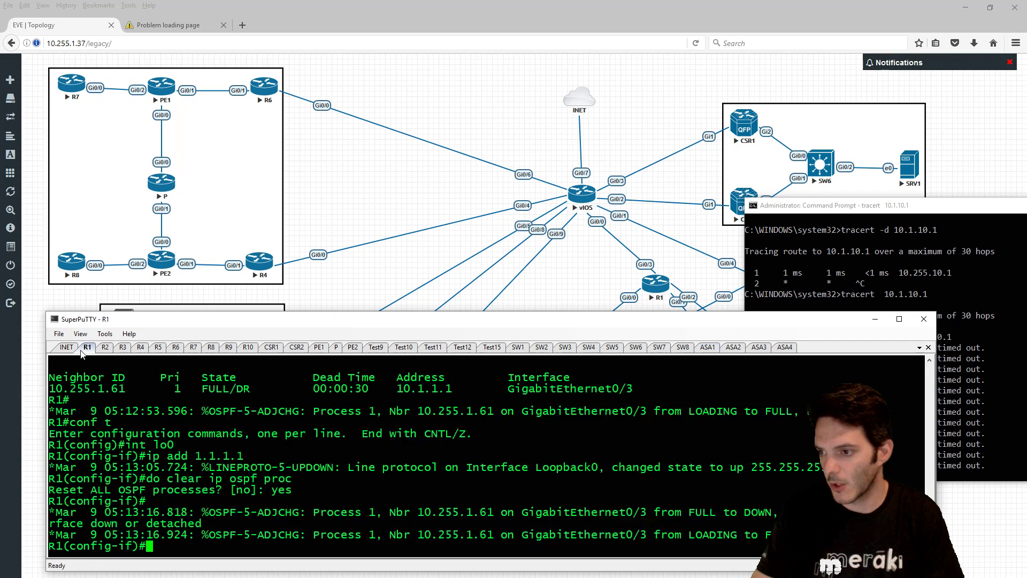
{"action": "type", "text": "int g0/0"}
{"action": "key", "text": "Return"}
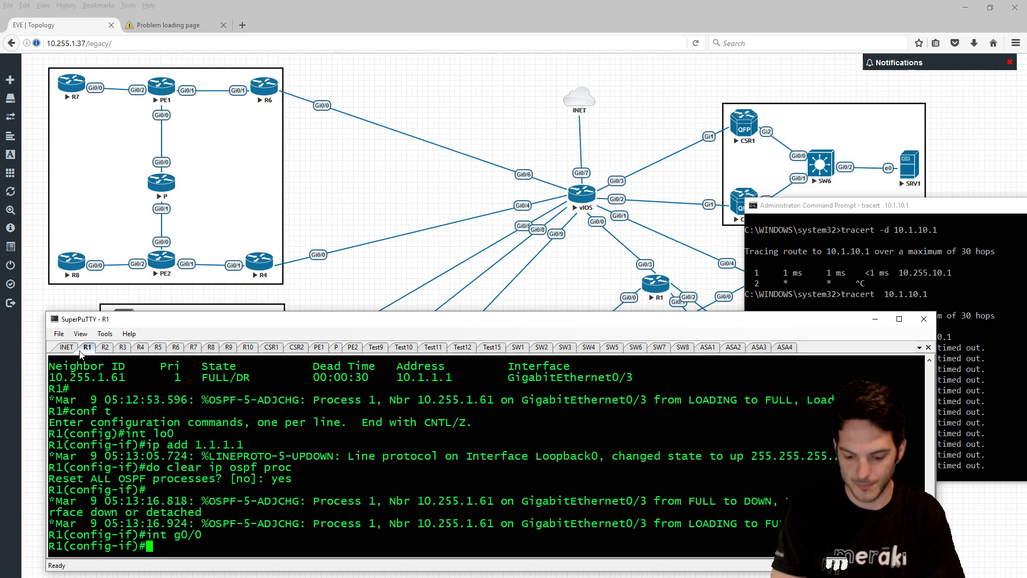
{"action": "type", "text": "ip os"}
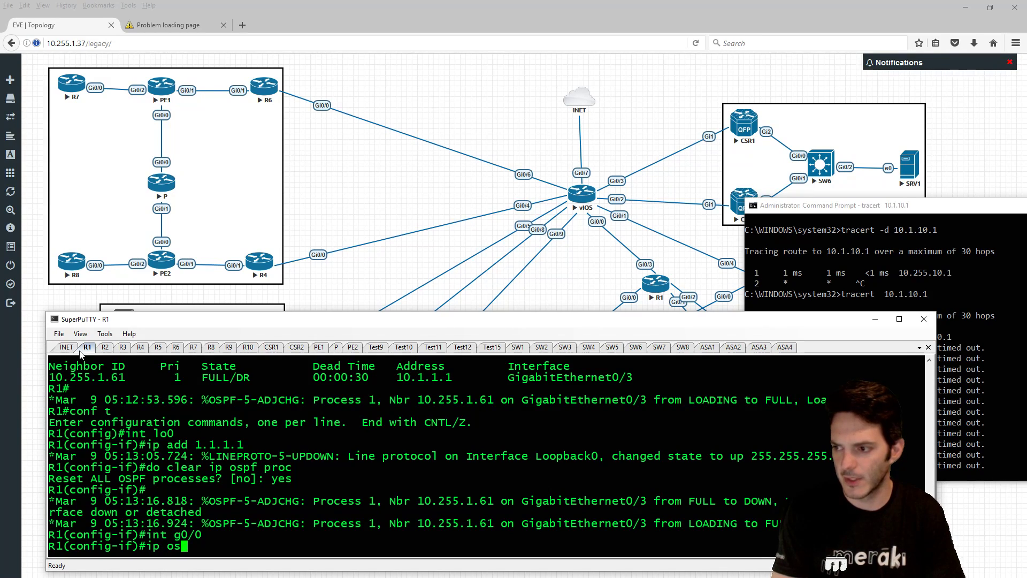
{"action": "key", "text": "Tab"}
{"action": "type", "text": "1 aera"}
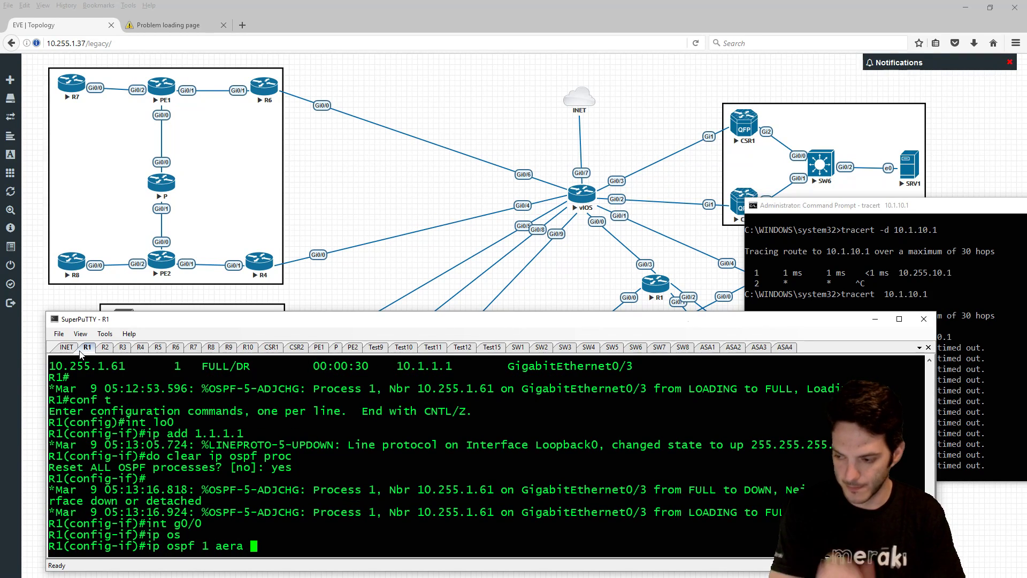
{"action": "key", "text": "BackSpace"}
{"action": "key", "text": "BackSpace"}
{"action": "key", "text": "BackSpace"}
{"action": "key", "text": "BackSpace"}
{"action": "type", "text": "rea "}
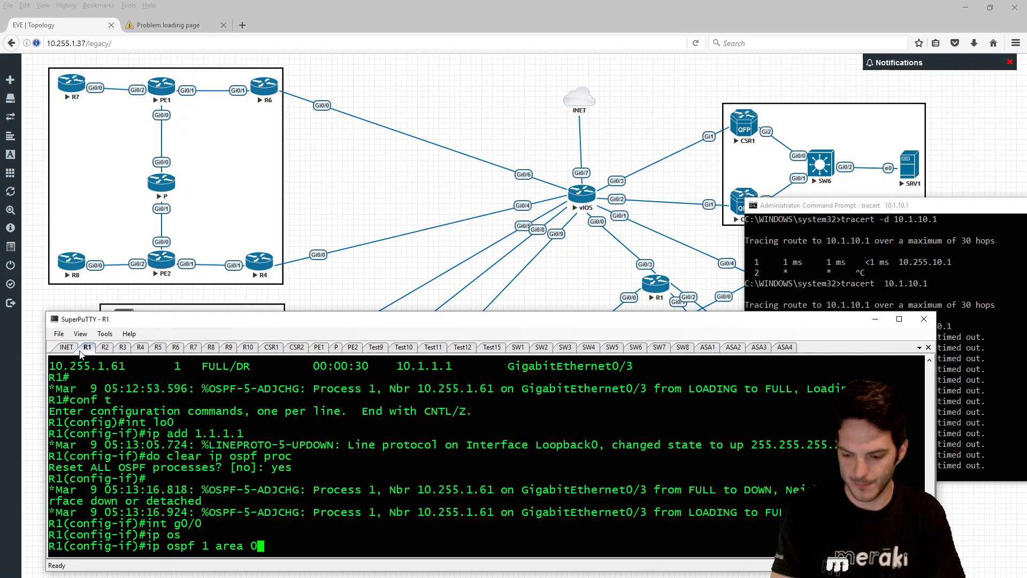
{"action": "type", "text": "0"}
{"action": "key", "text": "Return"}
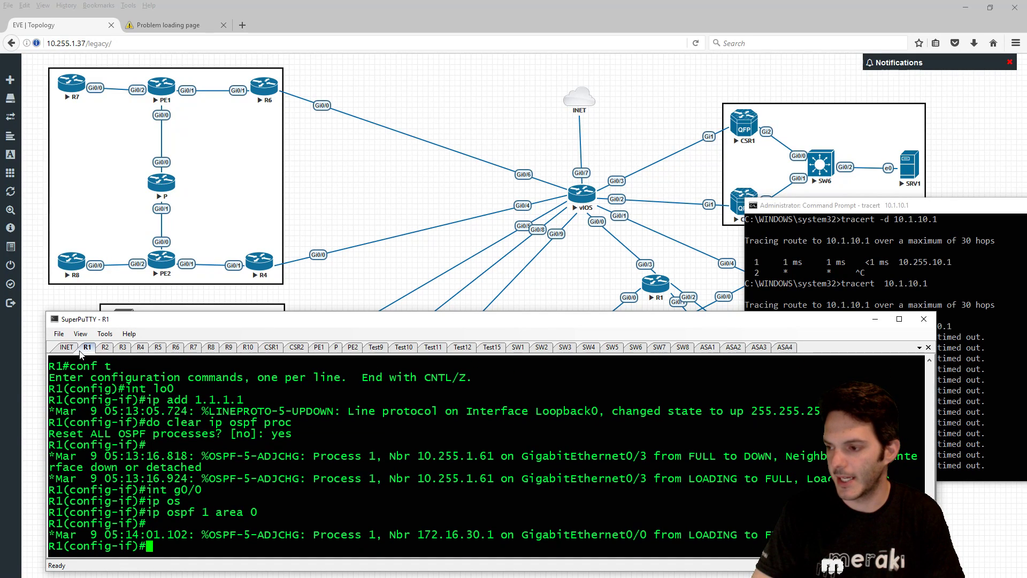
- Show R1's BGP configuration with 'do sh run | sec bgp'
{"action": "type", "text": "no ro"}
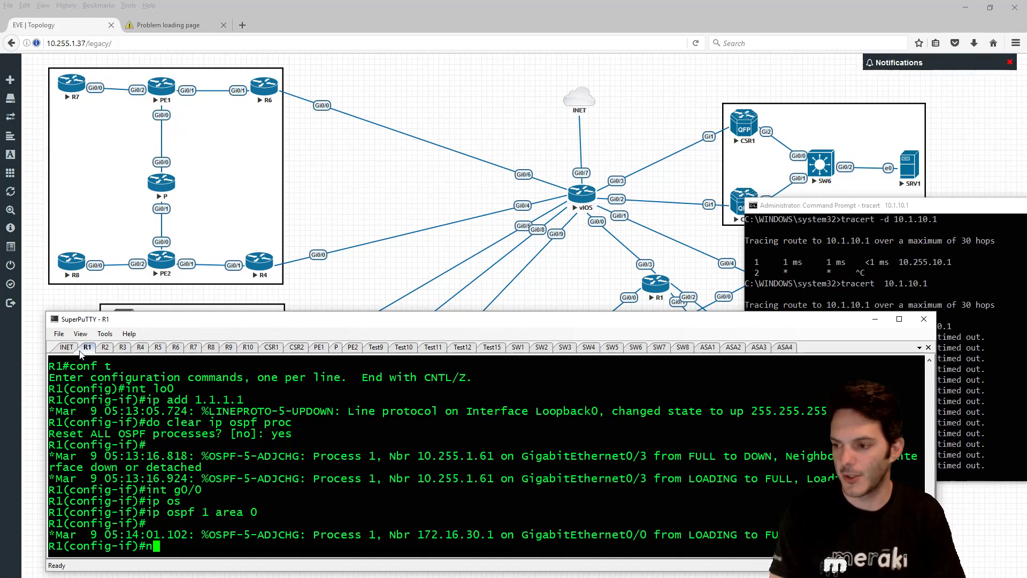
{"action": "key", "text": "BackSpace"}
{"action": "key", "text": "BackSpace"}
{"action": "key", "text": "BackSpace"}
{"action": "key", "text": "BackSpace"}
{"action": "key", "text": "BackSpace"}
{"action": "type", "text": "do sh run | se"}
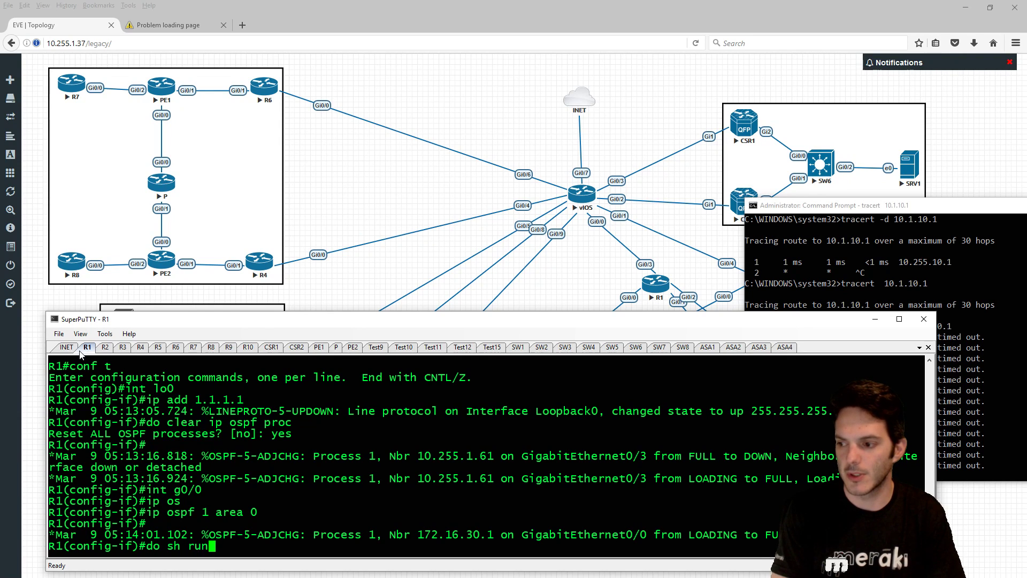
{"action": "type", "text": "c bgp"}
{"action": "key", "text": "Return"}
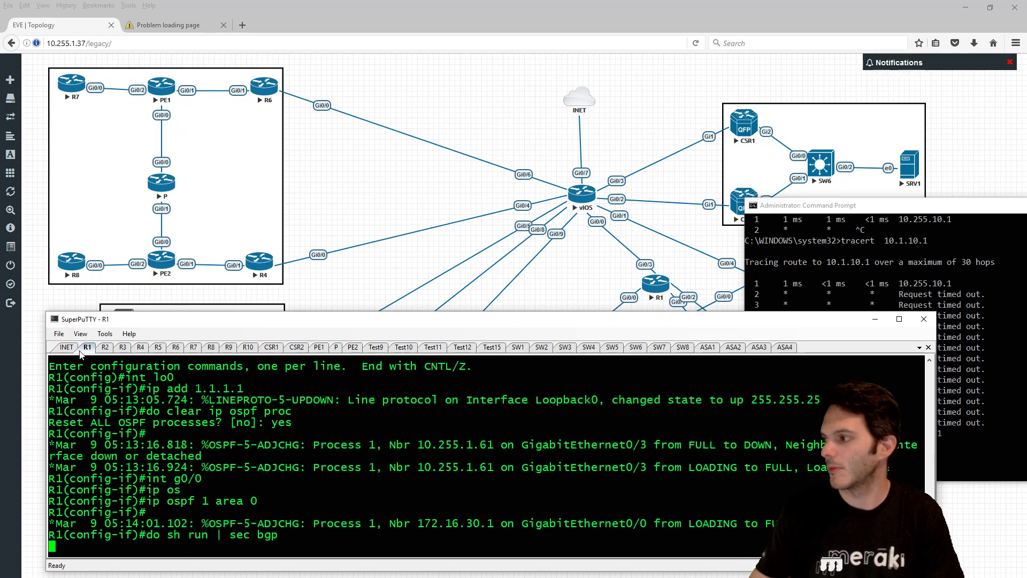
- Check R1's BGP 1 output for neighbor 10.1.10.10 against the PC prompt, then go to Rack1R2
{"action": "left_click", "coordinate": [908, 208]}
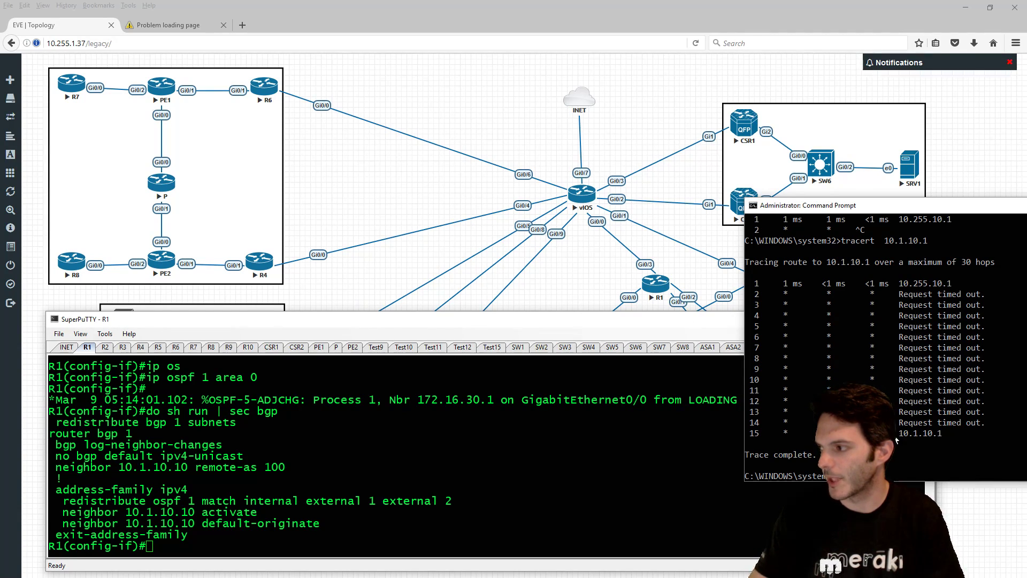
{"action": "left_click", "coordinate": [407, 455]}
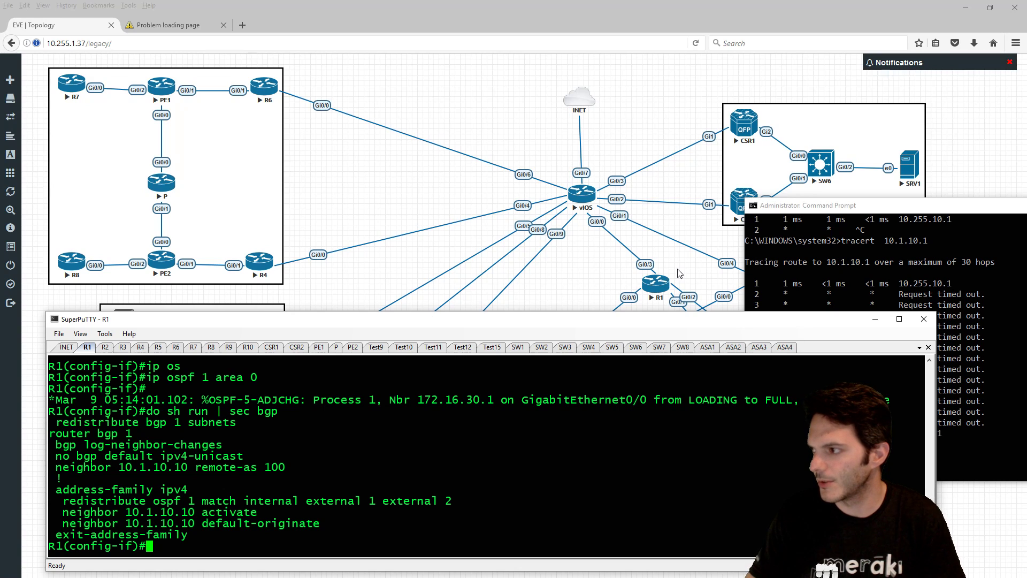
{"action": "key", "text": "alt+Tab"}
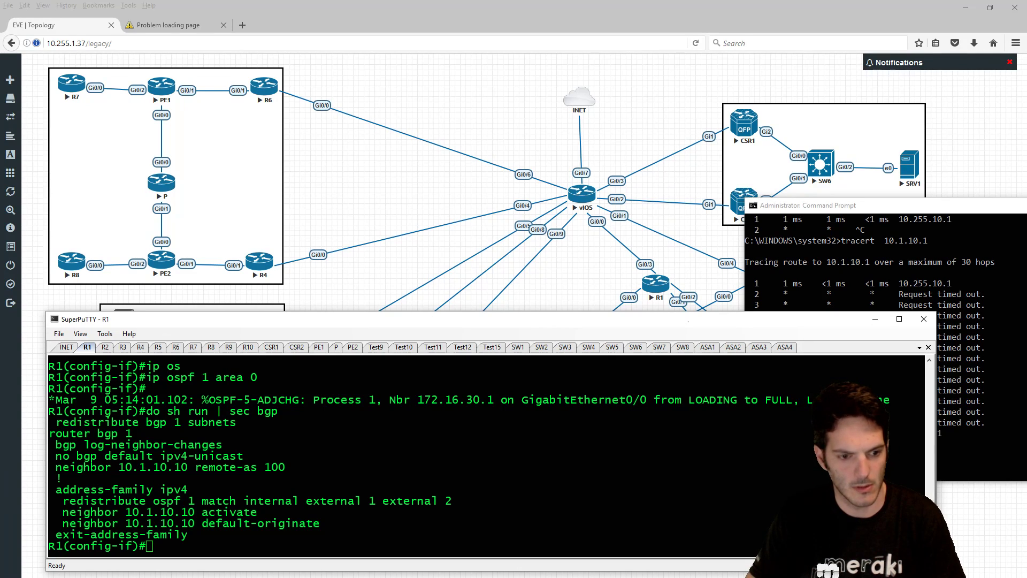
- Display Rack1R2's full routing table with 'sh ip route'
{"action": "type", "text": "sh ip route"}
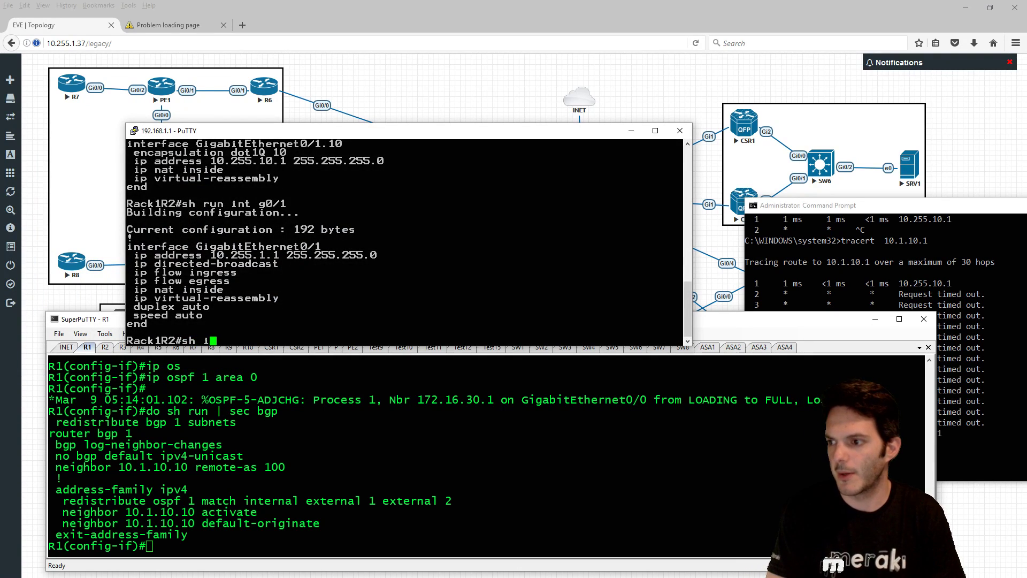
{"action": "key", "text": "Return"}
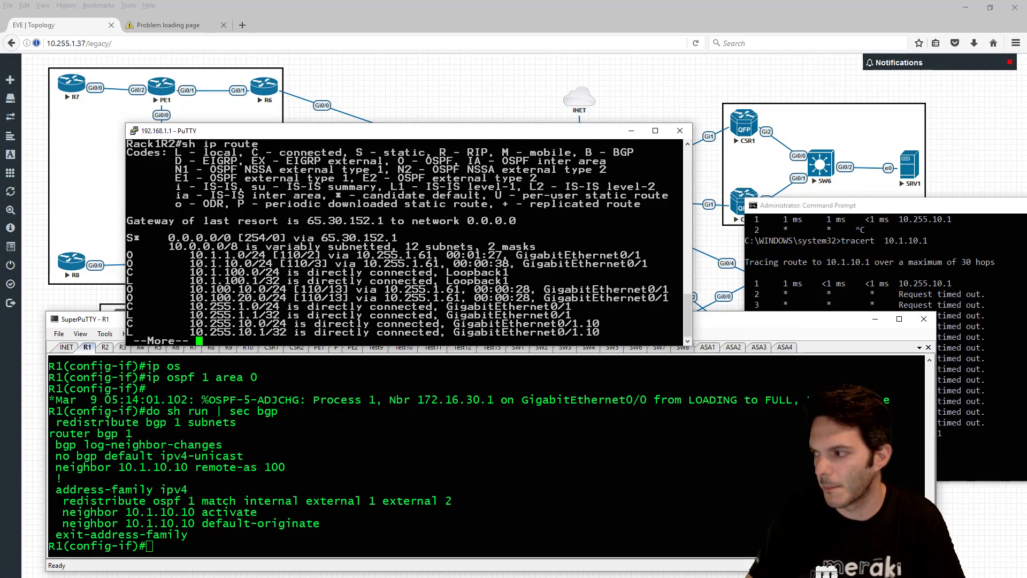
{"action": "key", "text": "space"}
- From the PC, stop the traceroute and ping 10.1.10.1 and 10.1.10.10, both getting replies
{"action": "left_click", "coordinate": [971, 373]}
{"action": "key", "text": "Up"}
{"action": "key", "text": "Return"}
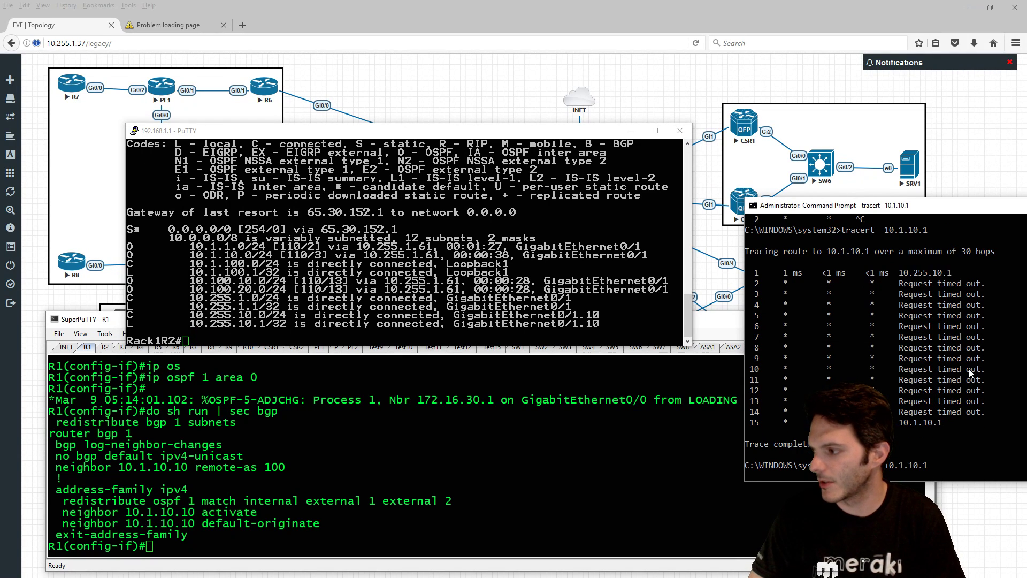
{"action": "key", "text": "ctrl+c"}
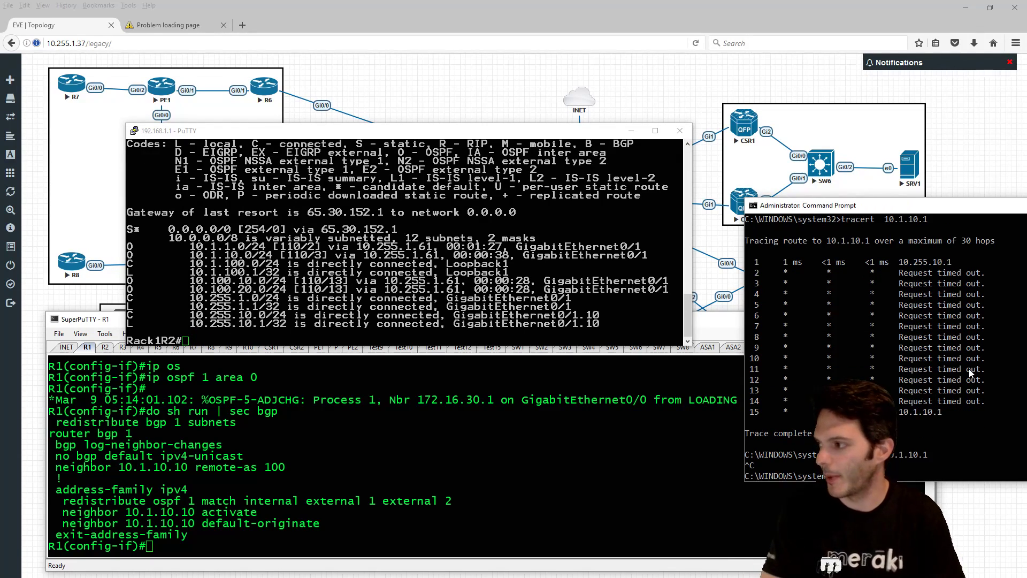
{"action": "type", "text": "ping 10.1.10.1"}
{"action": "key", "text": "Return"}
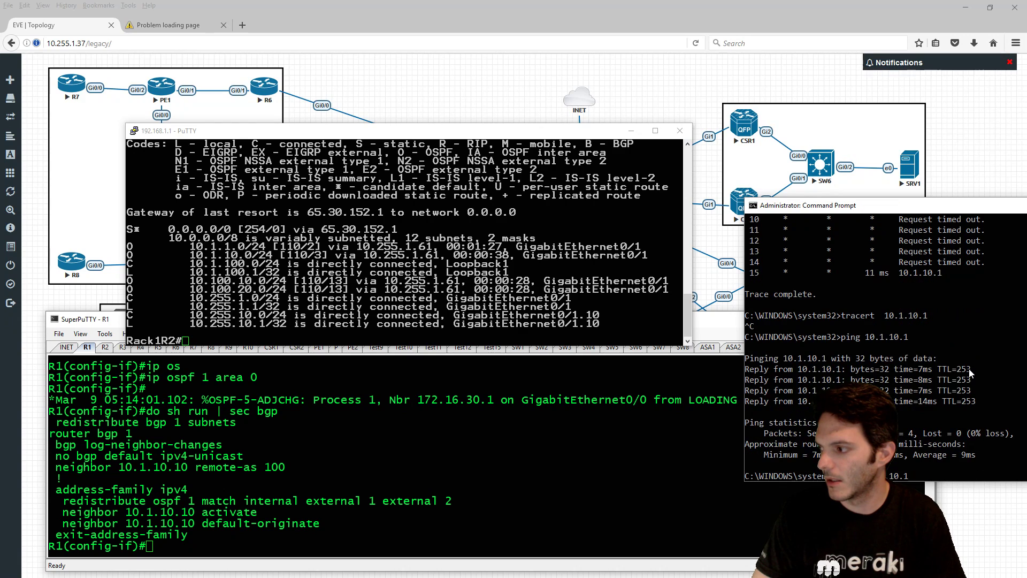
{"action": "type", "text": "0"}
{"action": "key", "text": "Return"}
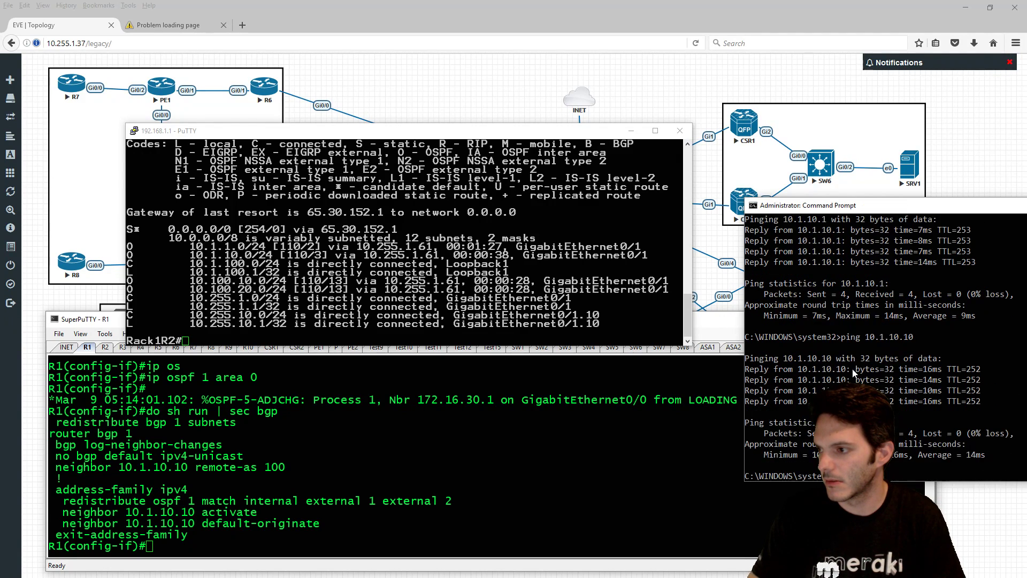
- Minimize the Rack1R2 terminal and bring R1's terminal and the ping results into view
{"action": "left_click", "coordinate": [556, 310]}
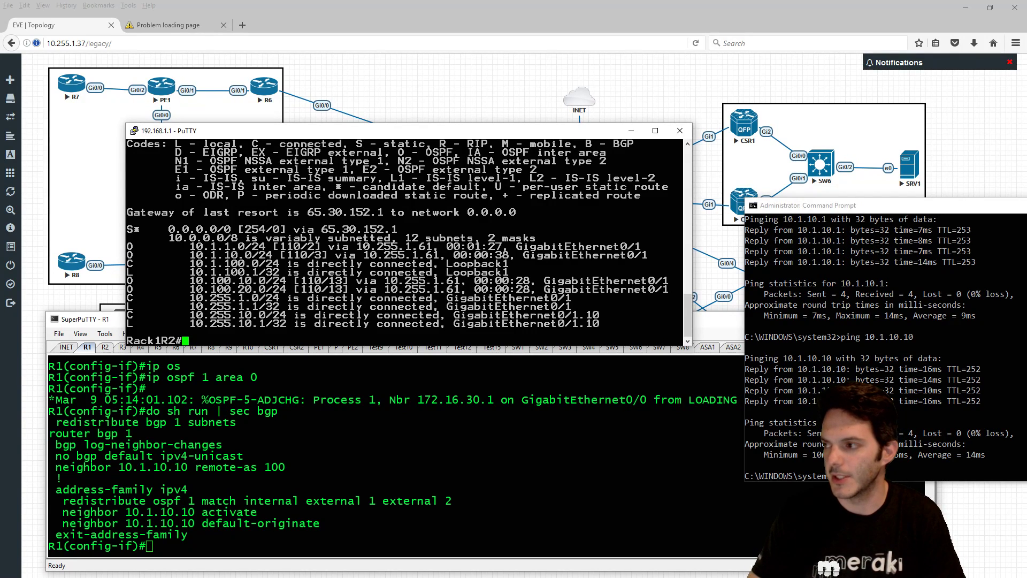
{"action": "left_click", "coordinate": [632, 130]}
{"action": "left_click", "coordinate": [535, 454]}
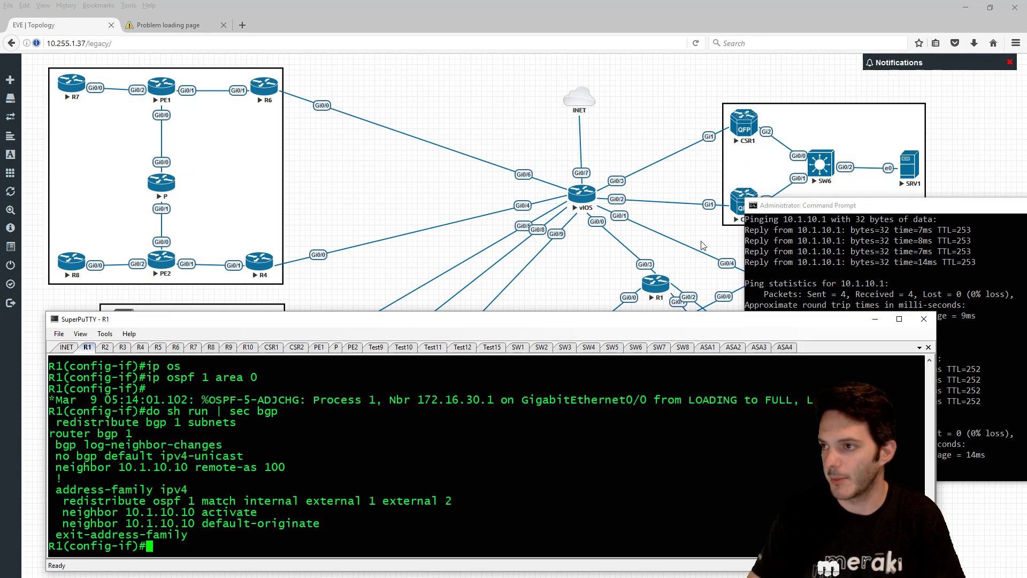
{"action": "left_click", "coordinate": [925, 305]}
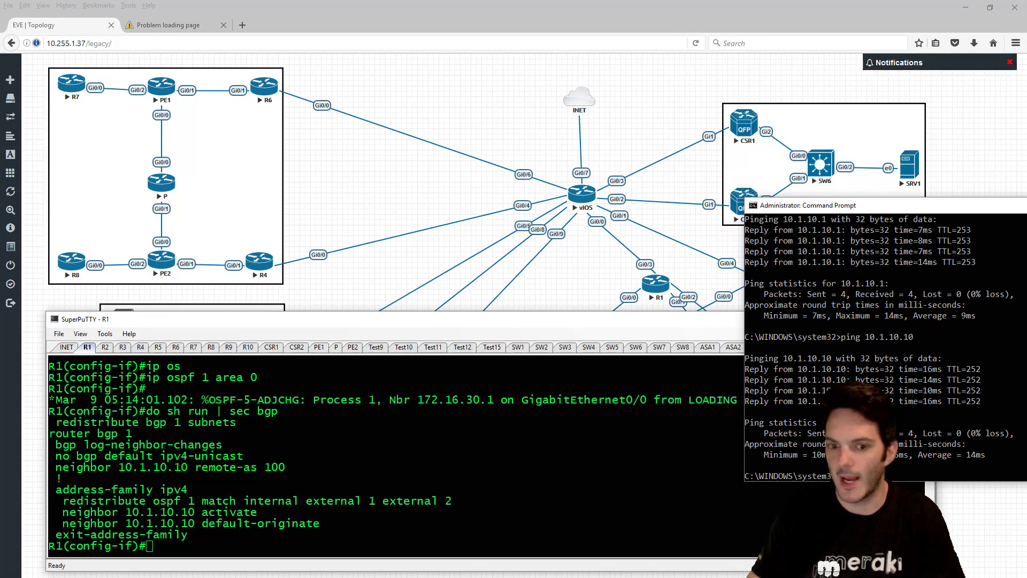
{"action": "left_click", "coordinate": [174, 21]}
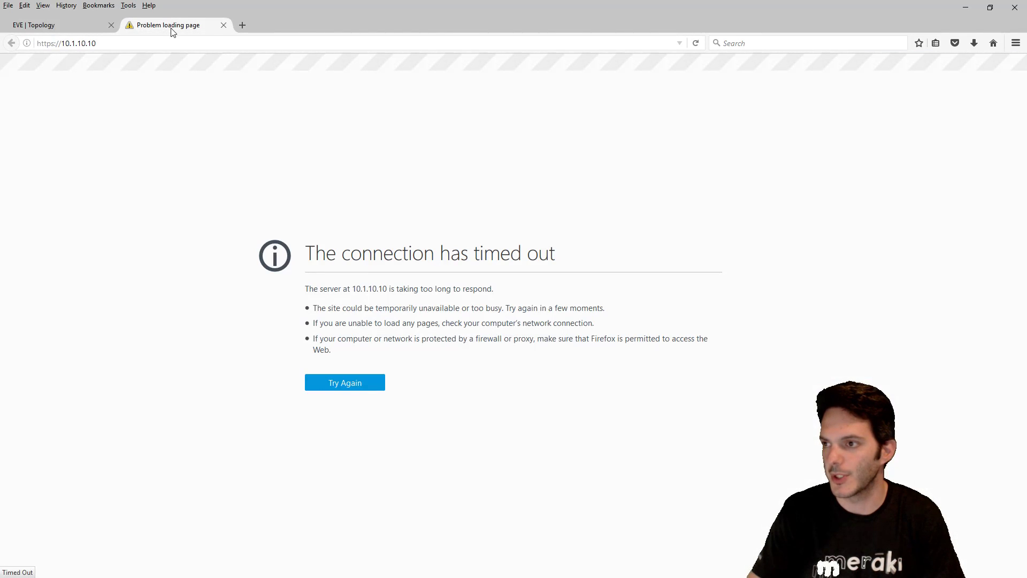
{"action": "left_click", "coordinate": [698, 45]}
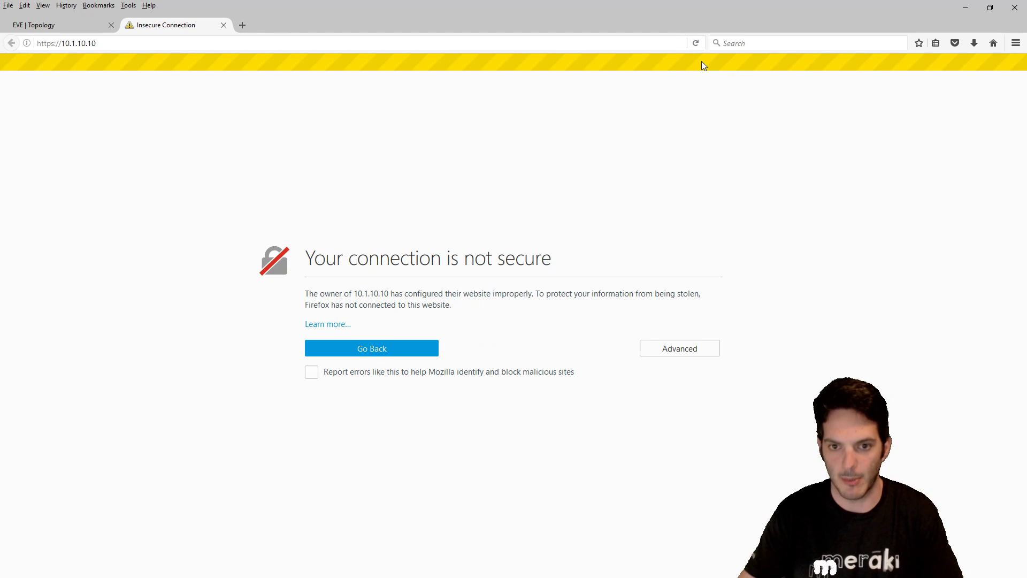
{"action": "left_click", "coordinate": [688, 354]}
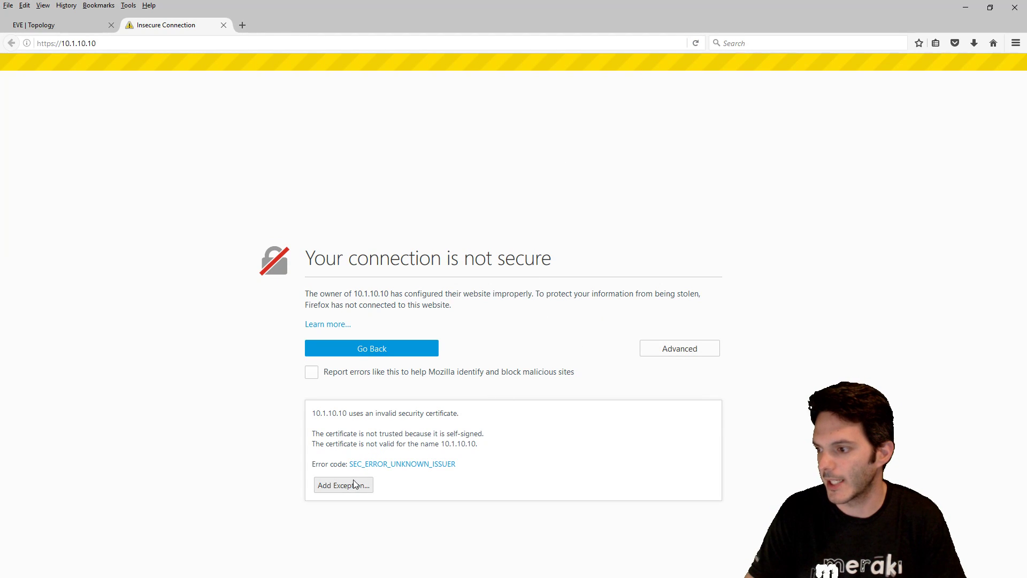
{"action": "left_click", "coordinate": [366, 484]}
{"action": "left_click", "coordinate": [578, 400]}
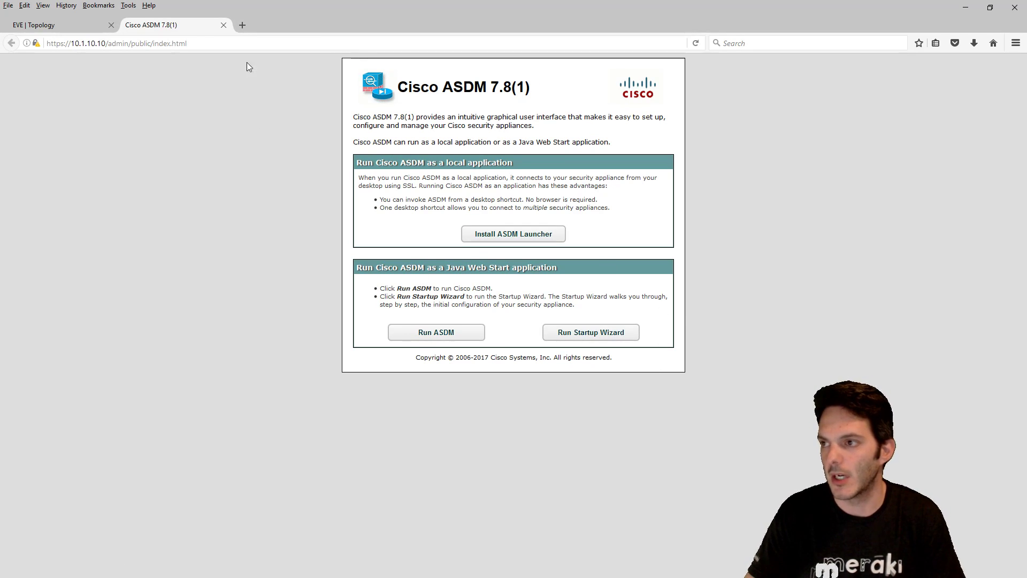
- Log in to 10.1.10.10 with the ASA password, accept the certificate warning, and maximize ASDM
{"action": "left_click", "coordinate": [223, 27]}
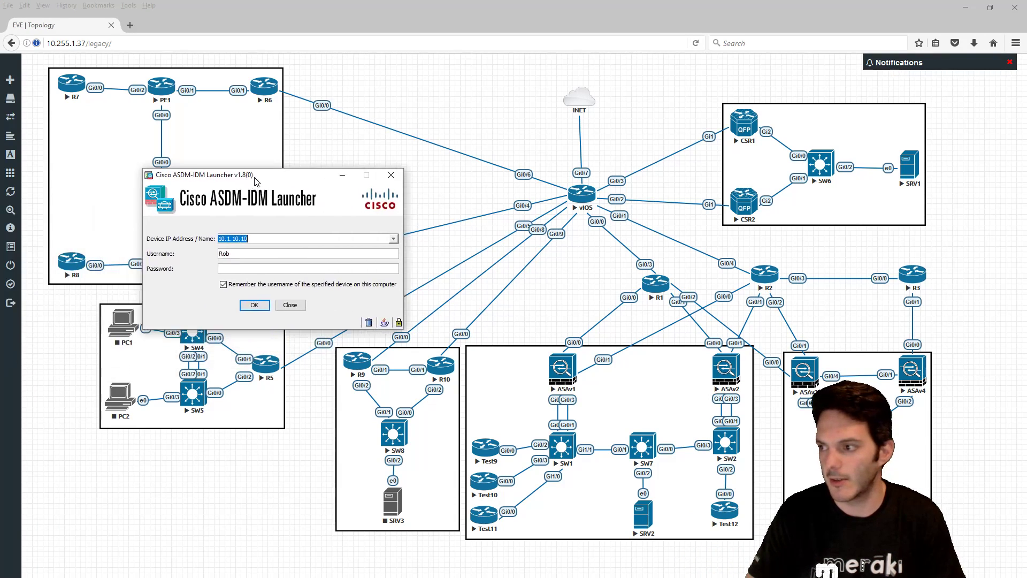
{"action": "left_click", "coordinate": [253, 264]}
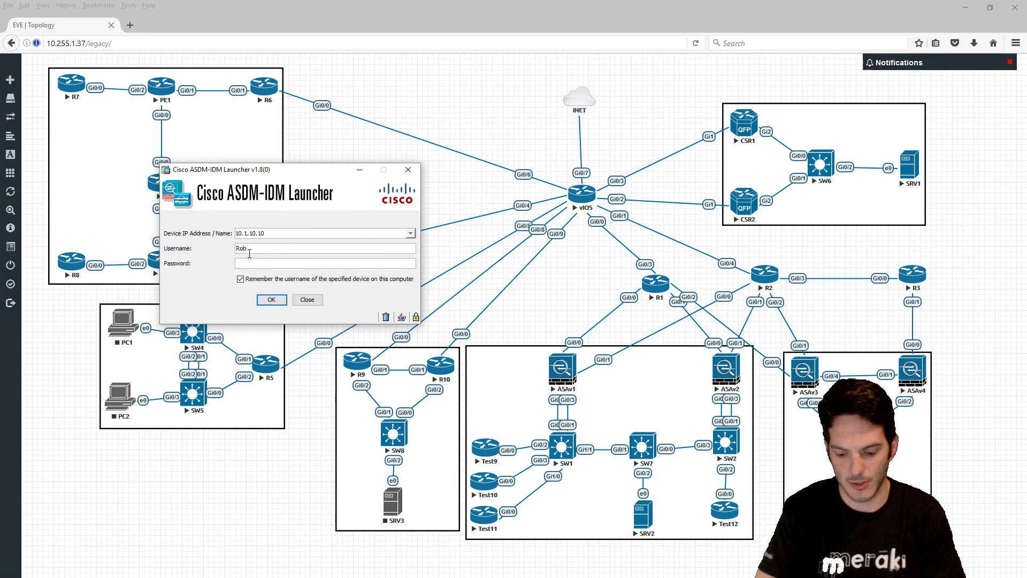
{"action": "type", "text": "12345"}
{"action": "key", "text": "Return"}
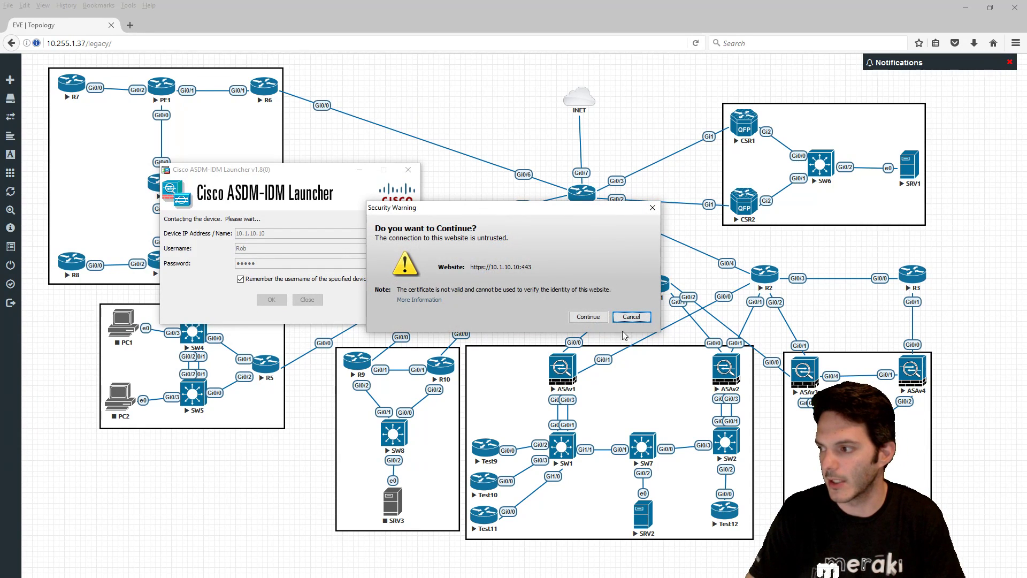
{"action": "left_click", "coordinate": [589, 316]}
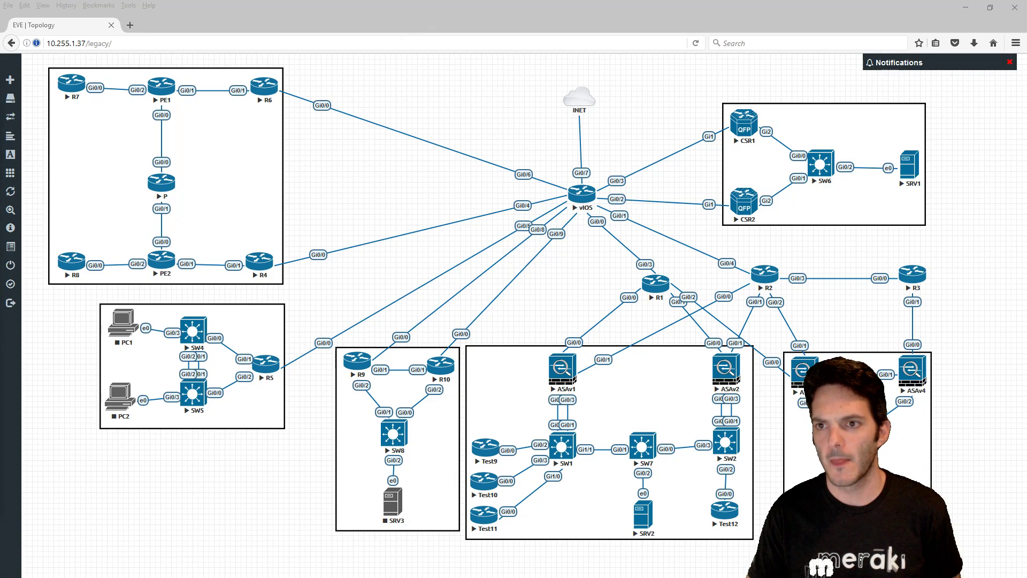
{"action": "left_click_drag", "start_coordinate": [0, 80], "coordinate": [568, 4]}
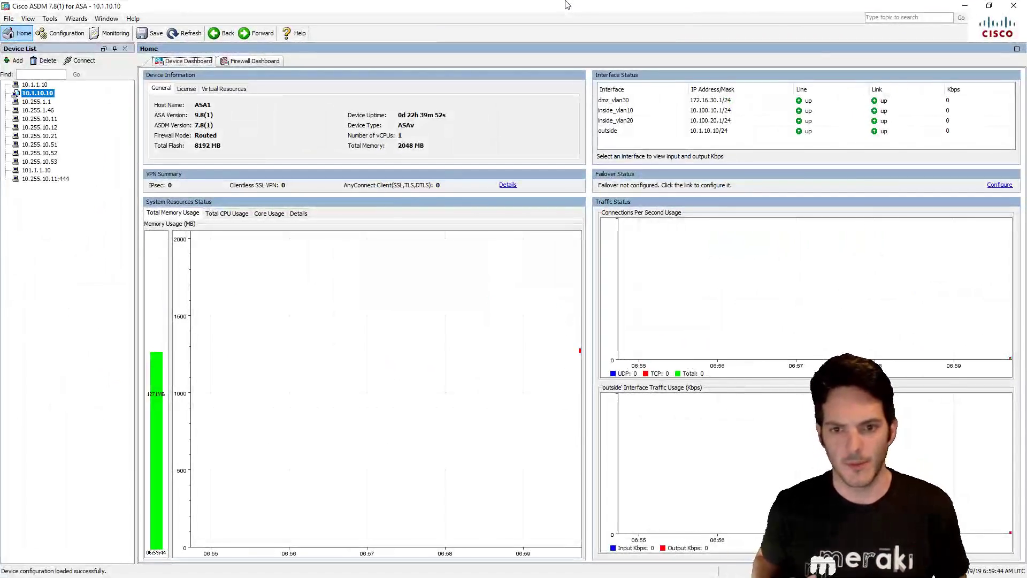
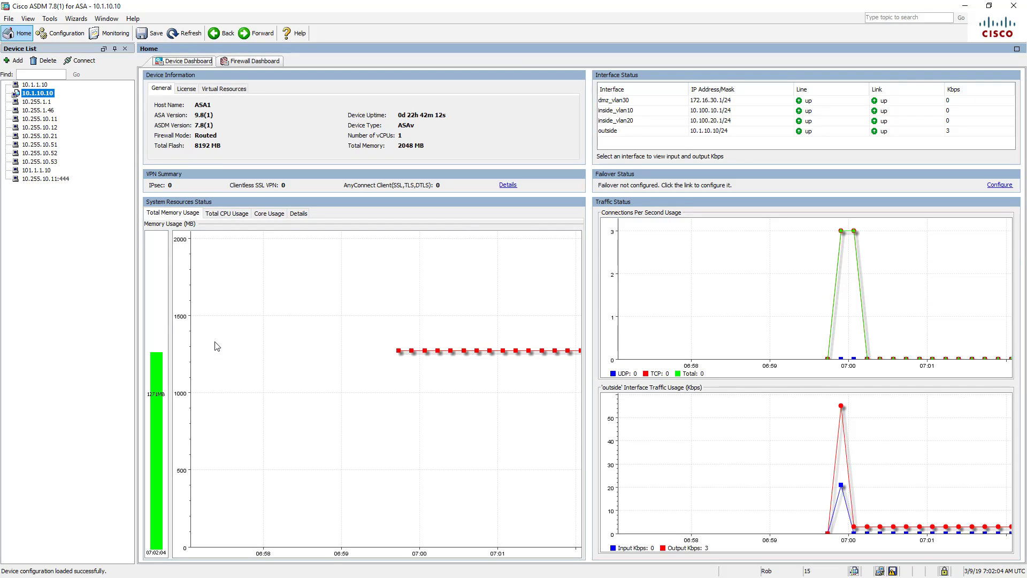
- Review the Device Dashboard's CPU, per-core, resource detail and memory usage graphs
{"action": "left_click", "coordinate": [229, 213]}
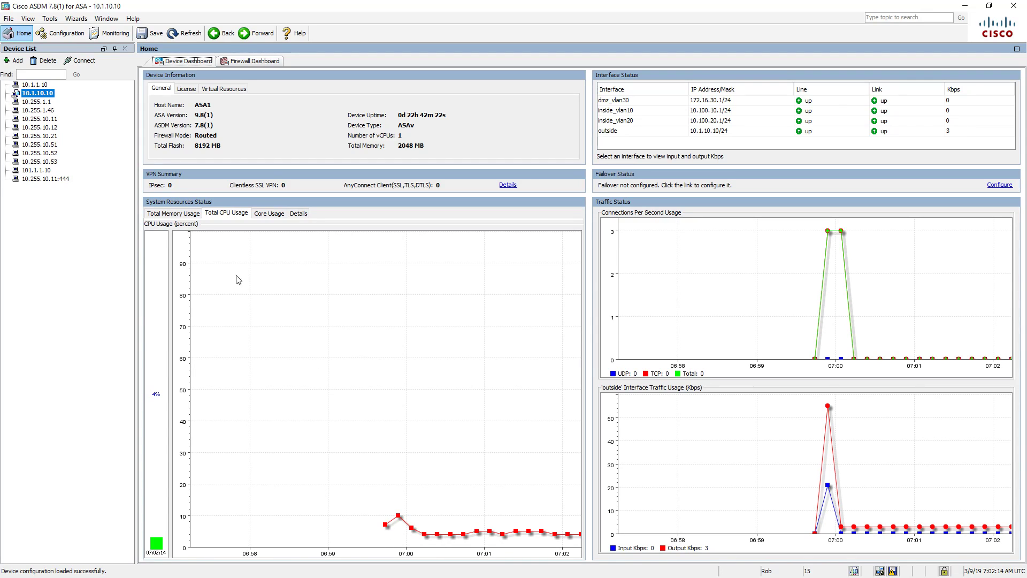
{"action": "left_click", "coordinate": [262, 214]}
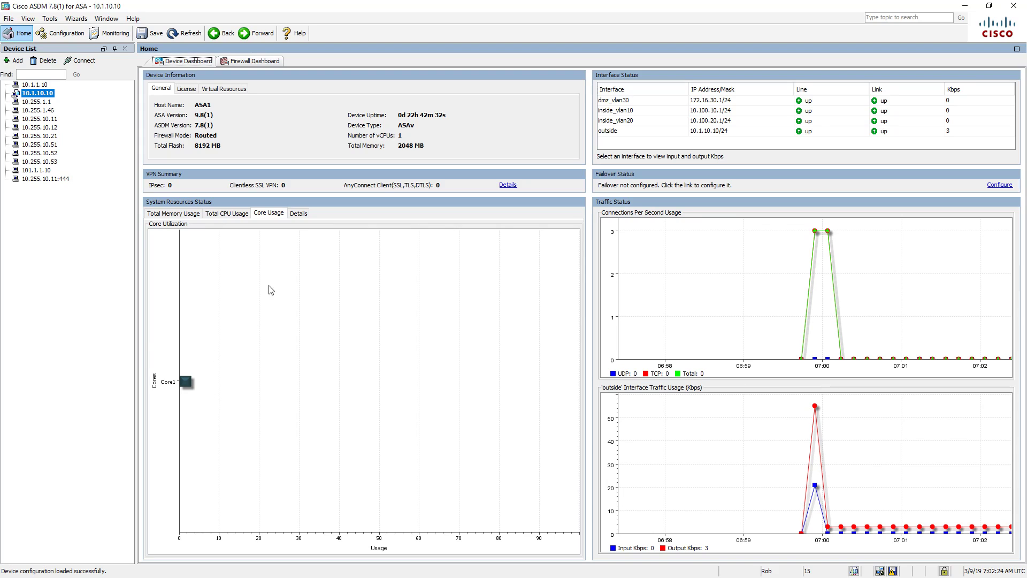
{"action": "left_click", "coordinate": [298, 214]}
{"action": "left_click", "coordinate": [154, 225]}
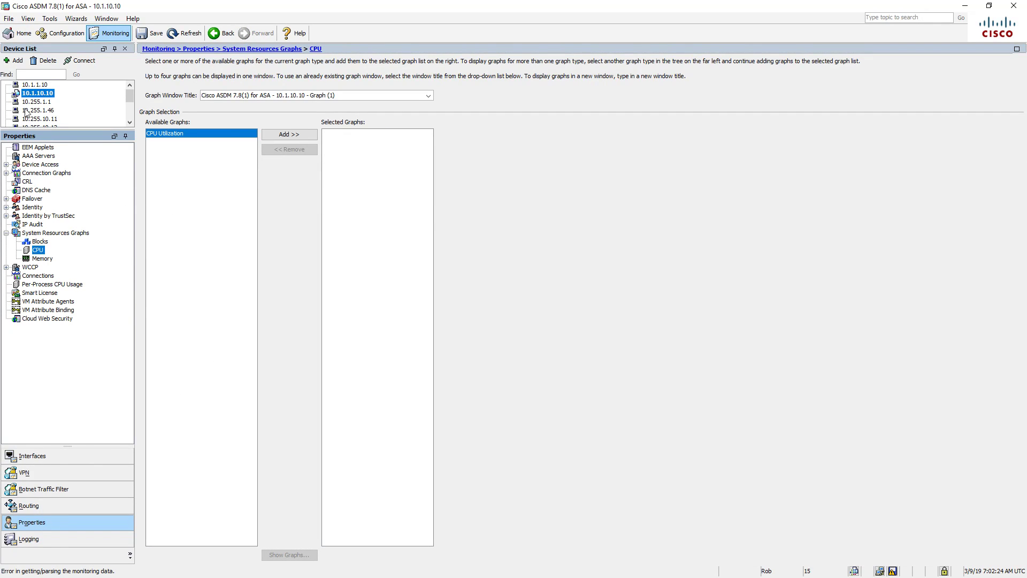
{"action": "left_click", "coordinate": [24, 33]}
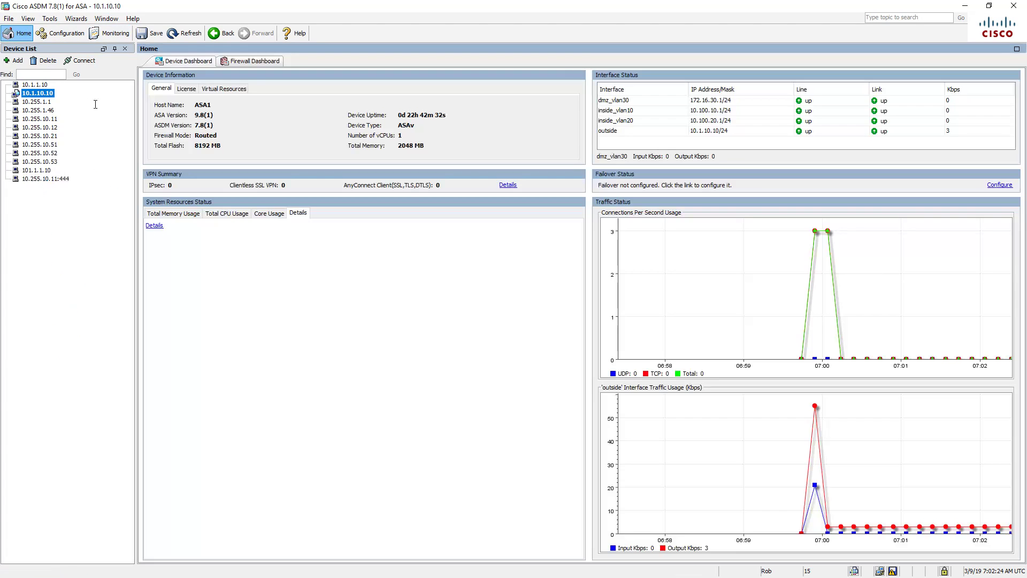
{"action": "left_click", "coordinate": [175, 214]}
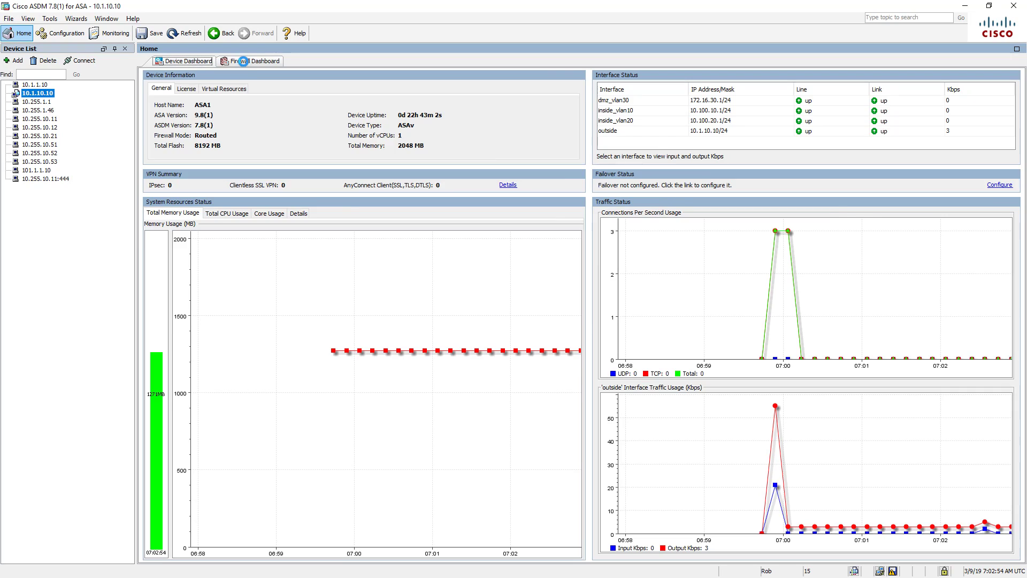
- Show the Firewall Dashboard: 23 connections, zero dropped packets, no access-rule hits yet
{"action": "left_click", "coordinate": [242, 61]}
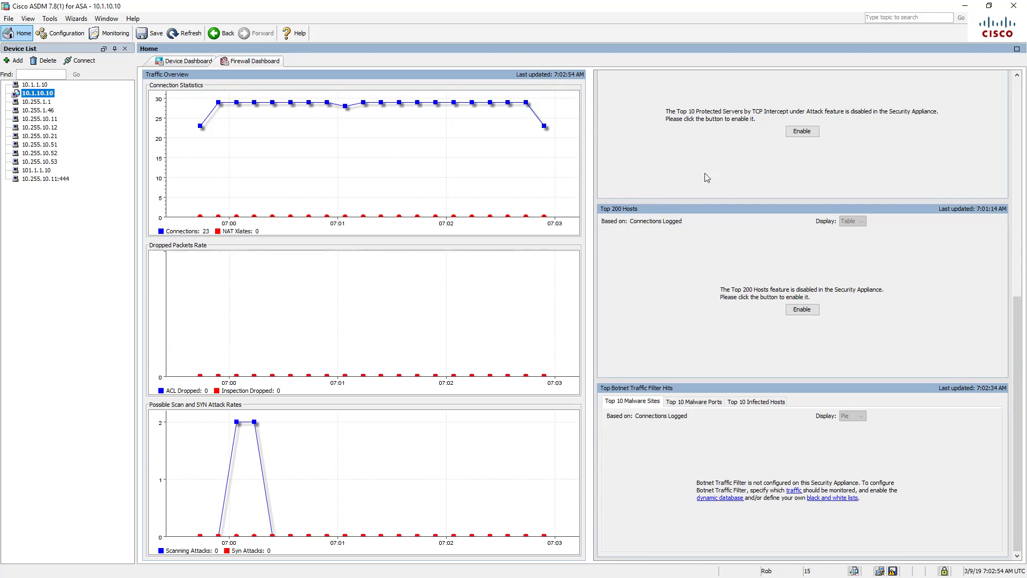
{"action": "left_click_drag", "start_coordinate": [1022, 302], "coordinate": [1023, 80]}
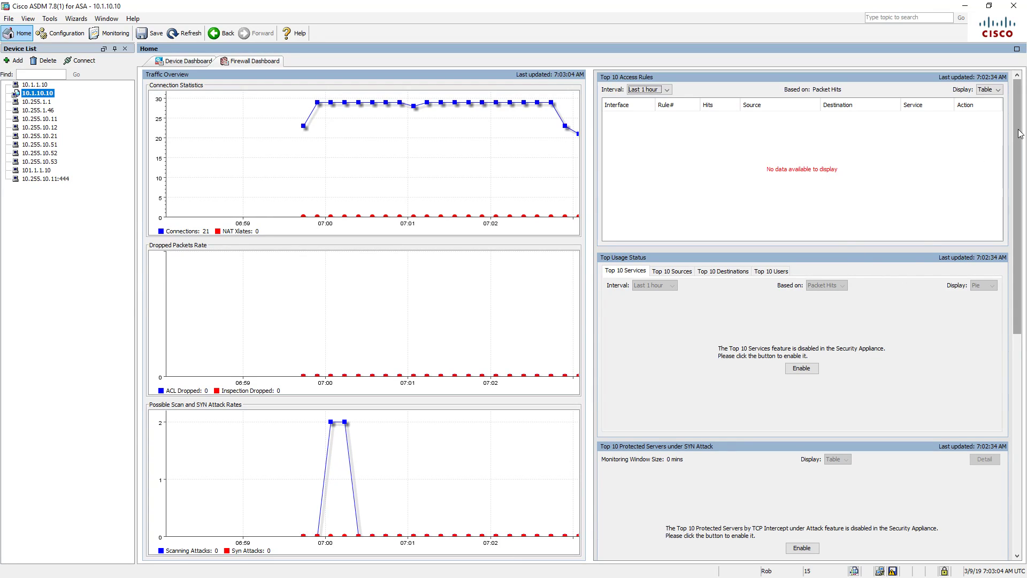
{"action": "left_click_drag", "start_coordinate": [1020, 133], "coordinate": [981, 141]}
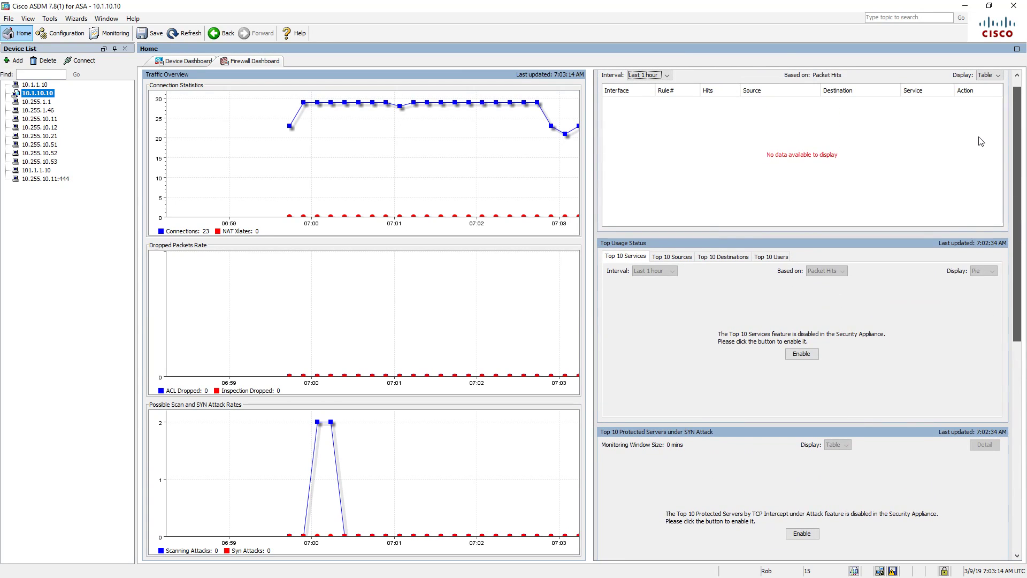
- Open Device Setup, cancel the Startup Wizard, and list ASA1's GigabitEthernet interfaces with IPs and VLANs
{"action": "left_click", "coordinate": [69, 31]}
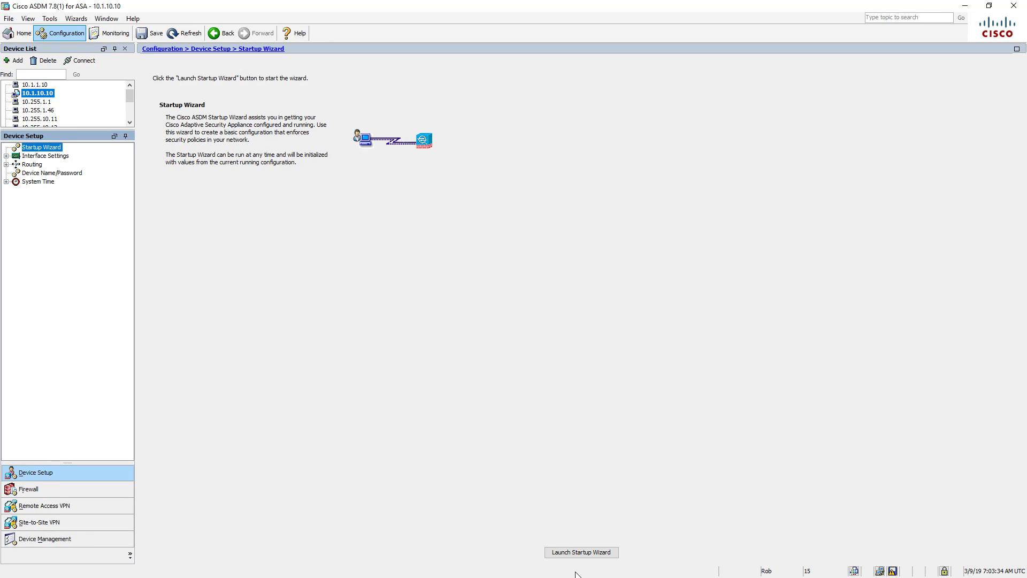
{"action": "left_click", "coordinate": [574, 554]}
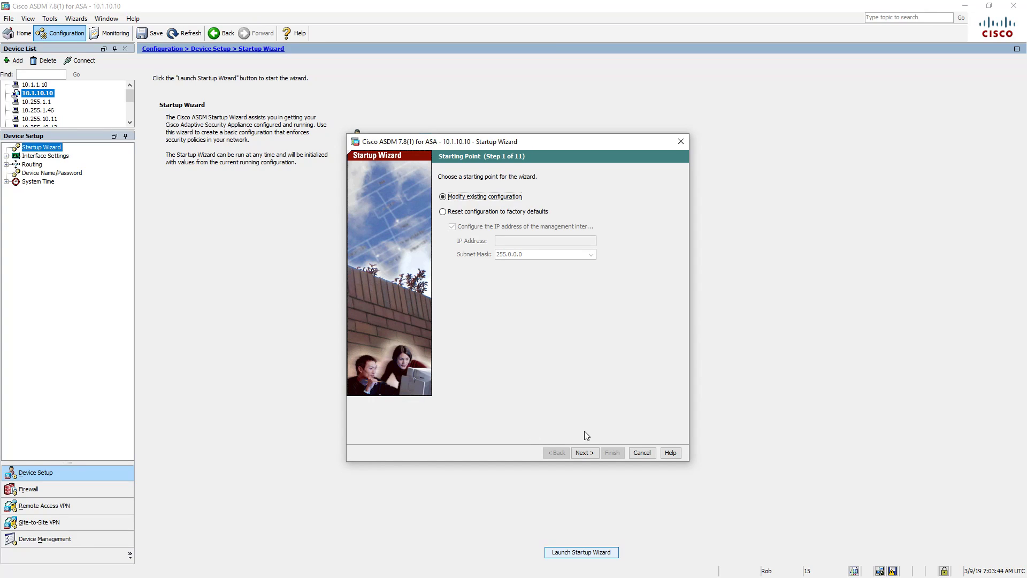
{"action": "left_click", "coordinate": [643, 452]}
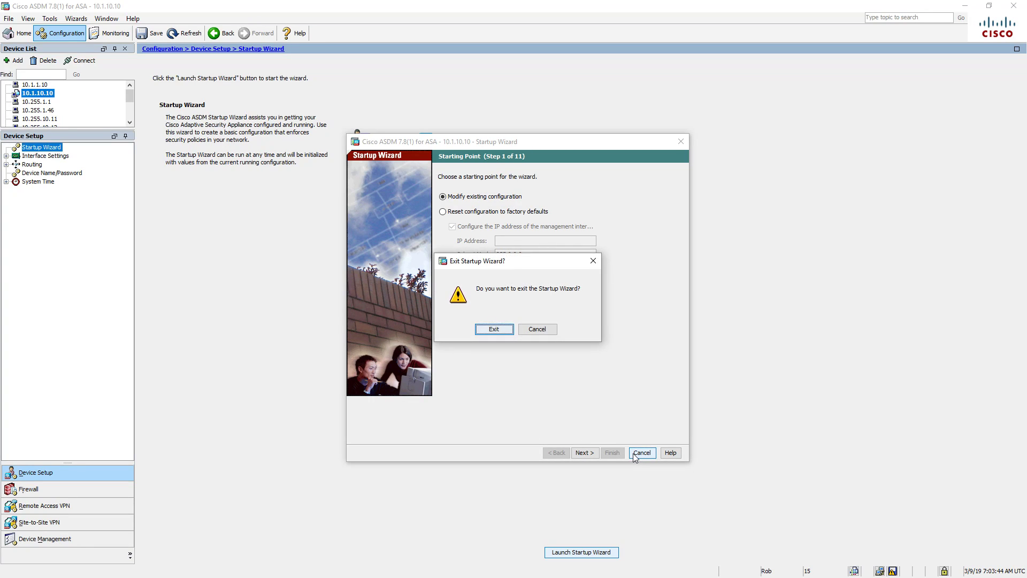
{"action": "left_click", "coordinate": [506, 331]}
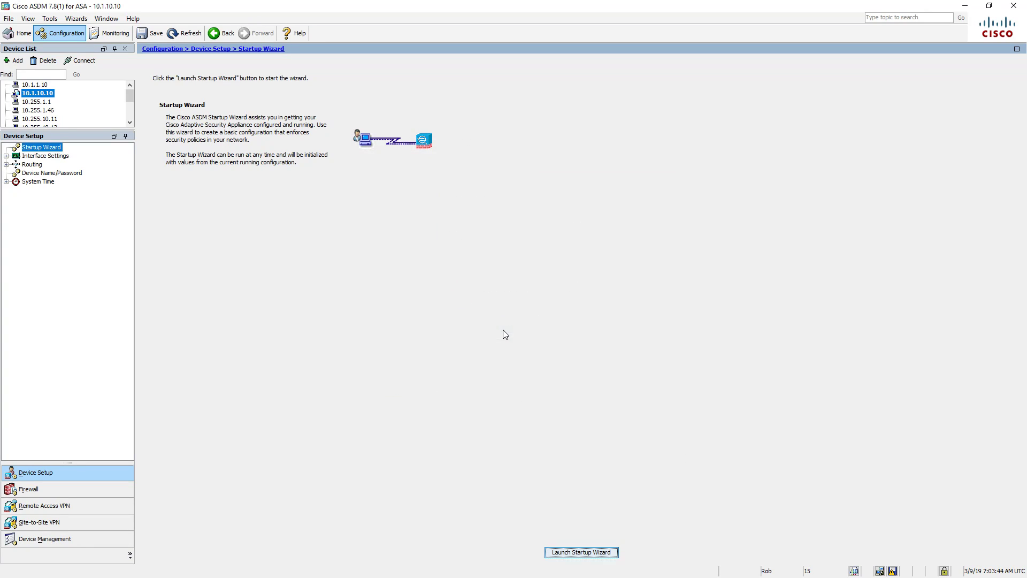
{"action": "left_click", "coordinate": [6, 156]}
{"action": "left_click", "coordinate": [46, 164]}
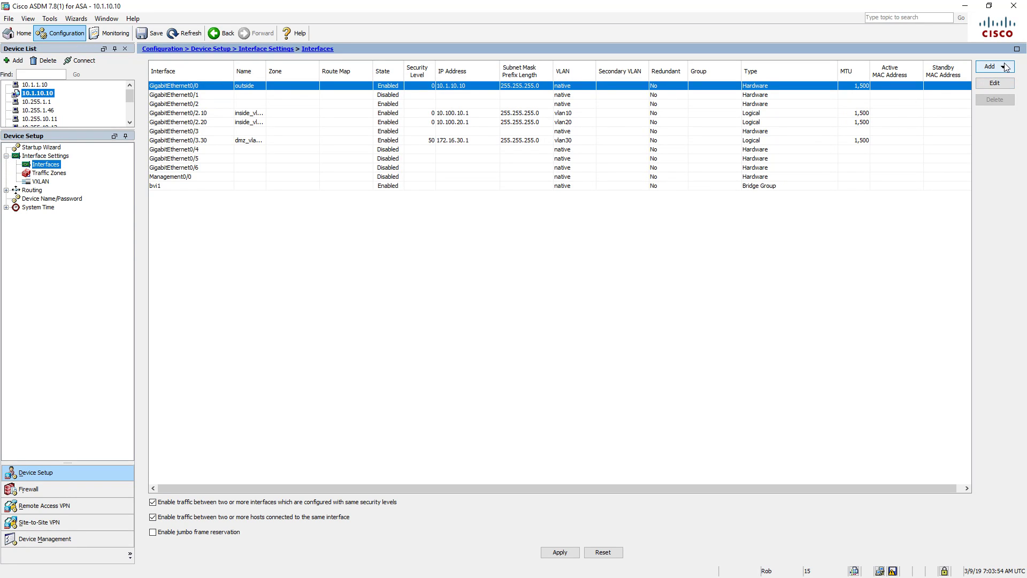
{"action": "left_click", "coordinate": [1006, 67]}
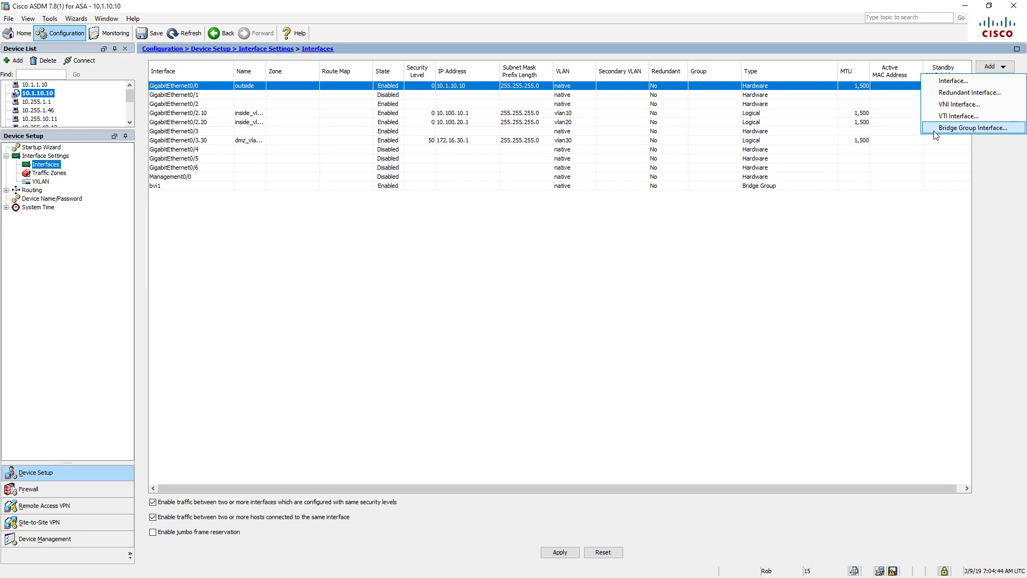
{"action": "left_click", "coordinate": [991, 196]}
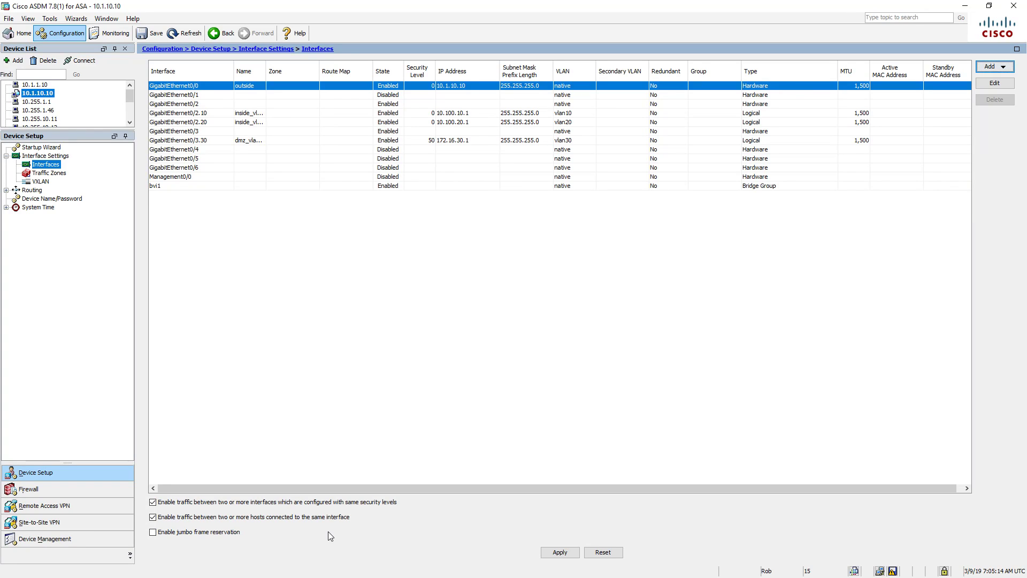
- Discard the unapplied interface changes on moving to Traffic Zones, then select VXLAN
{"action": "left_click", "coordinate": [37, 174]}
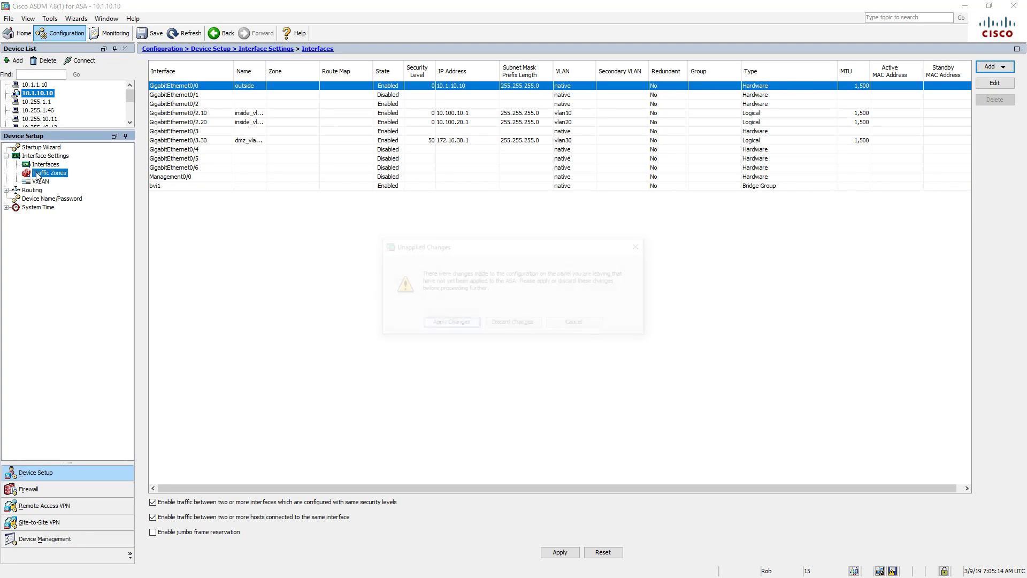
{"action": "left_click", "coordinate": [525, 326]}
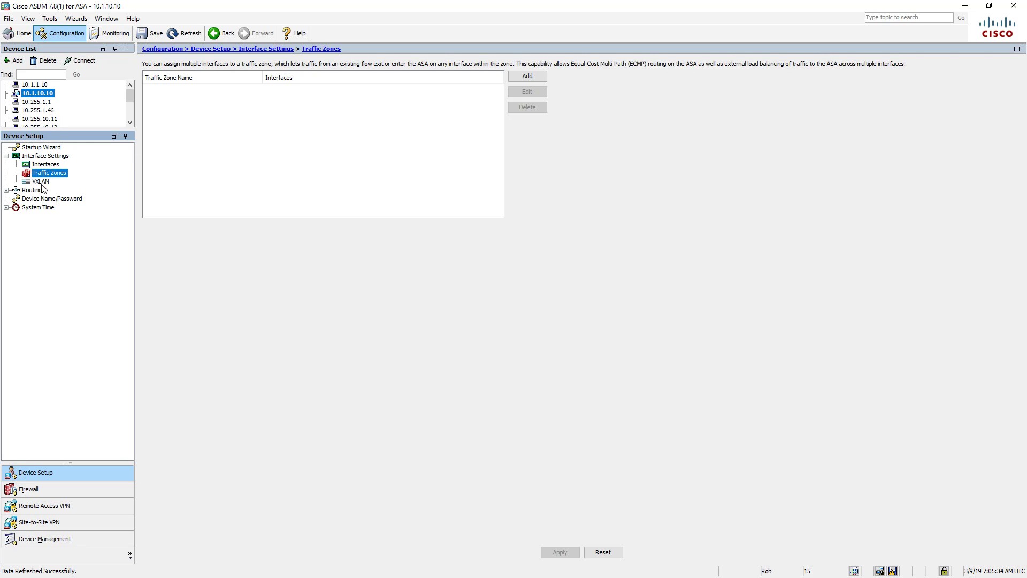
{"action": "left_click", "coordinate": [42, 182]}
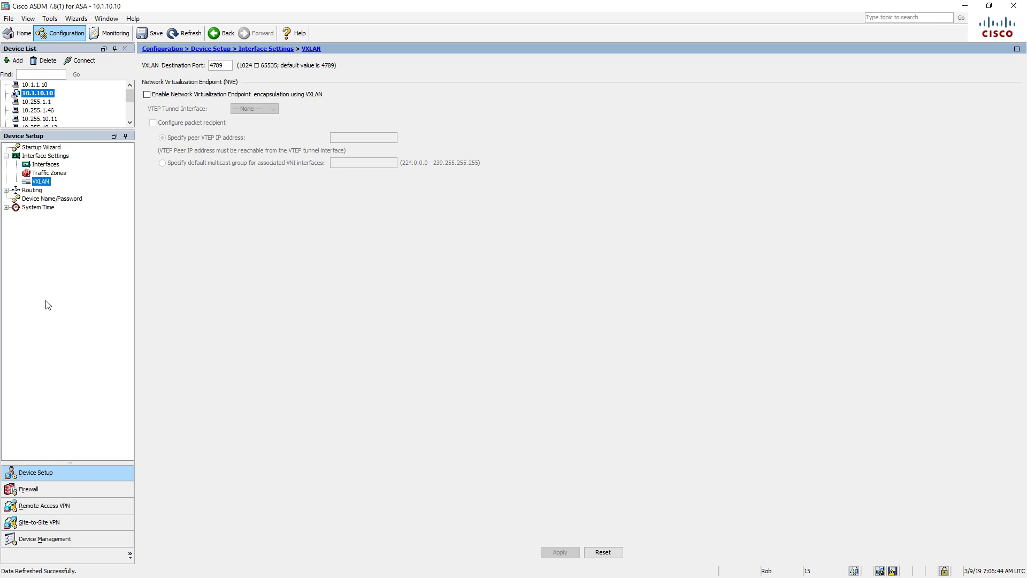
- Expand Routing and show the Device Name/Password page with hostname ASA1 and an empty domain
{"action": "left_click", "coordinate": [6, 190]}
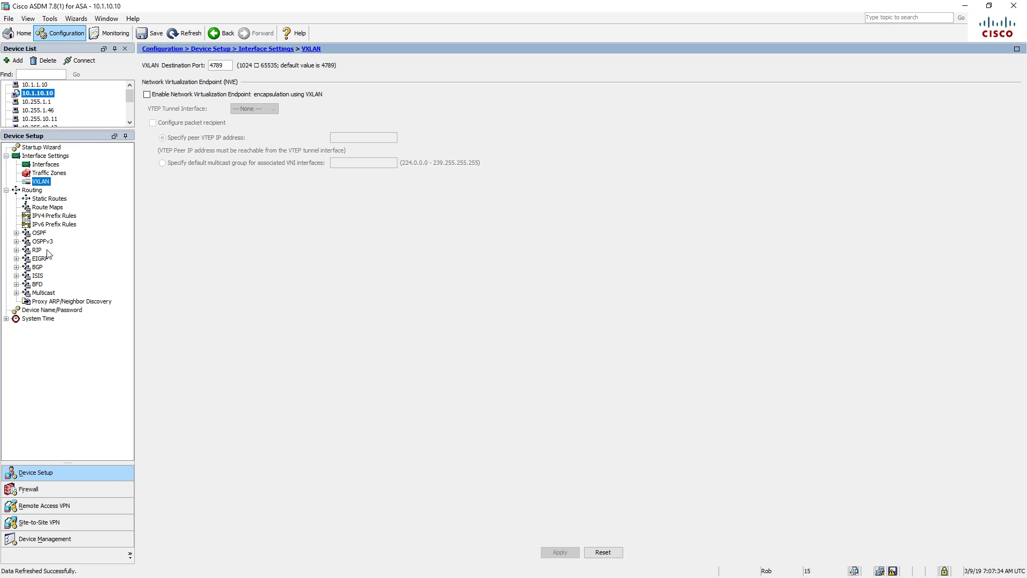
{"action": "left_click", "coordinate": [47, 311]}
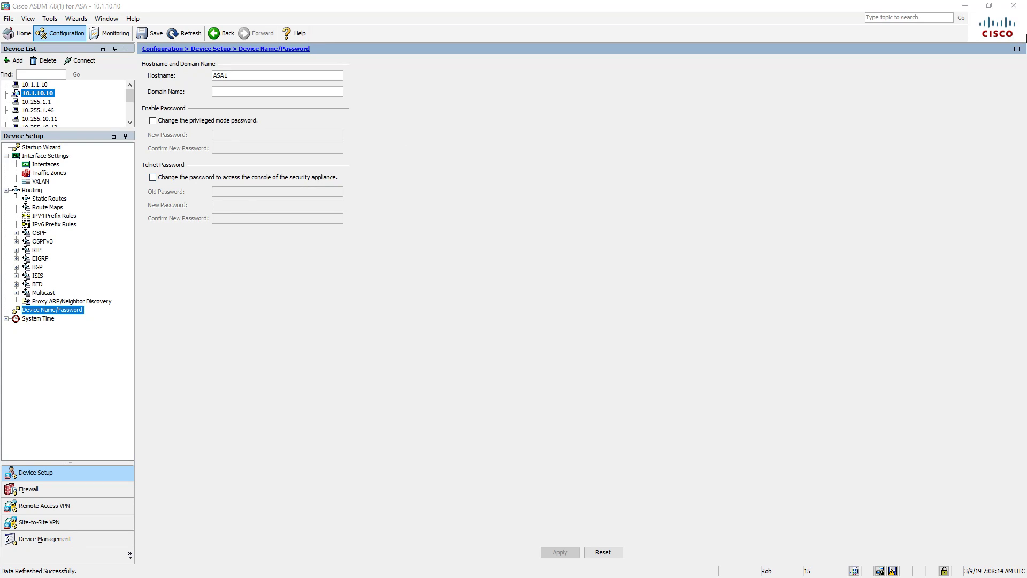
- Minimize ASDM and load the 10.255.1.100 ISE login page in a new Firefox tab
{"action": "left_click", "coordinate": [961, 11]}
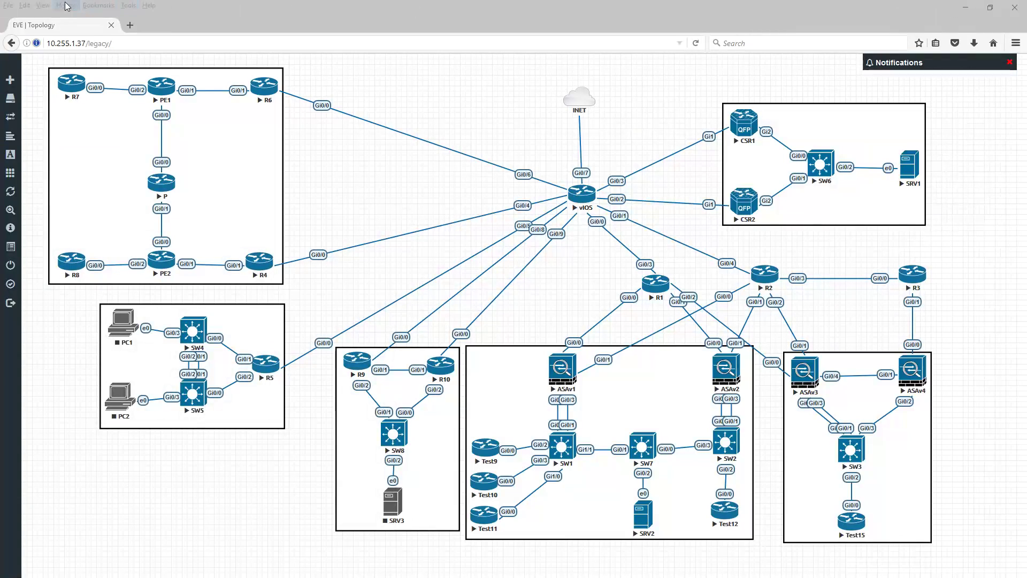
{"action": "left_click", "coordinate": [130, 26]}
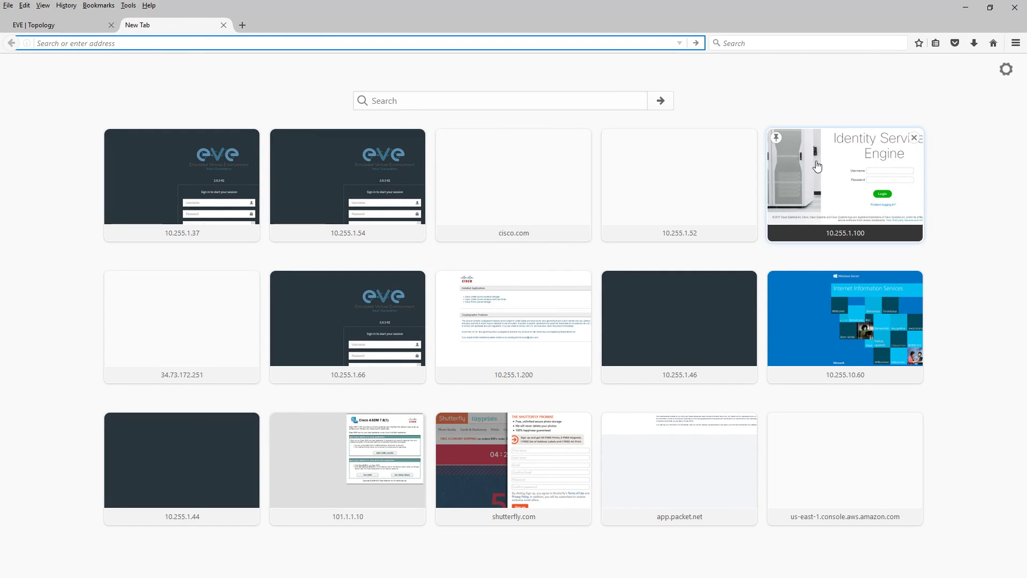
{"action": "left_click", "coordinate": [846, 182]}
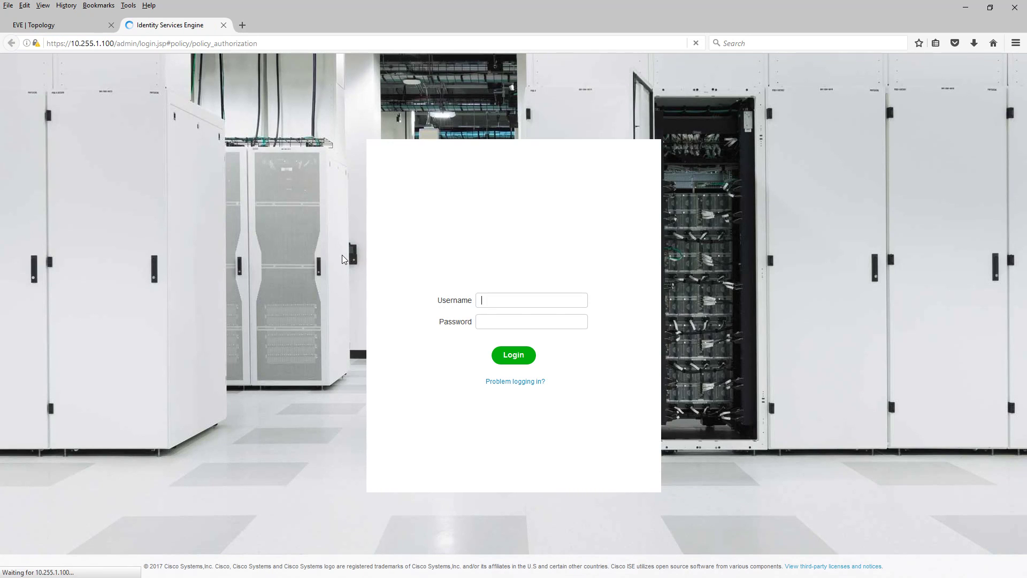
- Sign in to ISE and go to Work Centers > Device Administration > Overview
{"action": "left_click", "coordinate": [525, 354]}
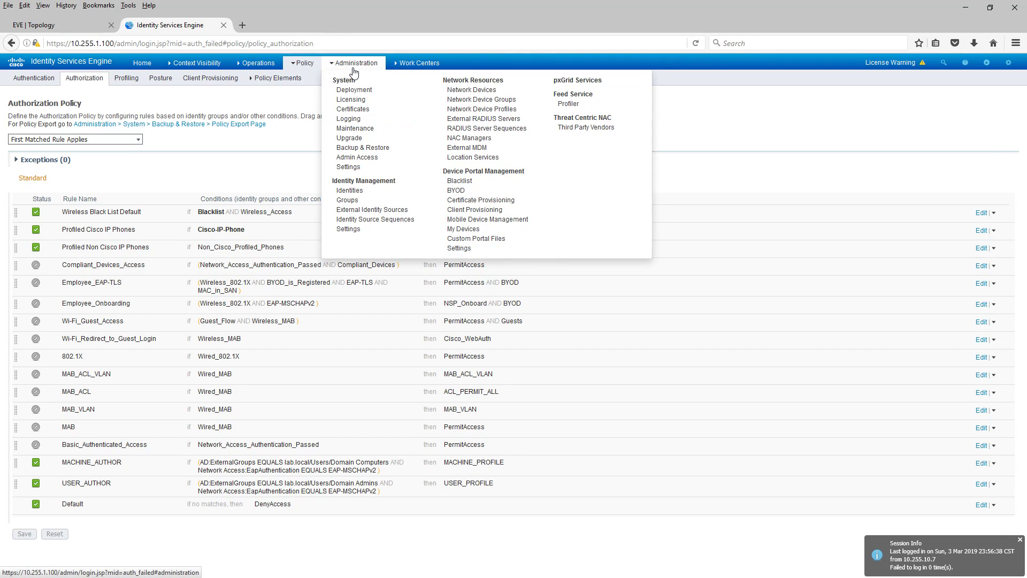
{"action": "mouse_move", "coordinate": [409, 68]}
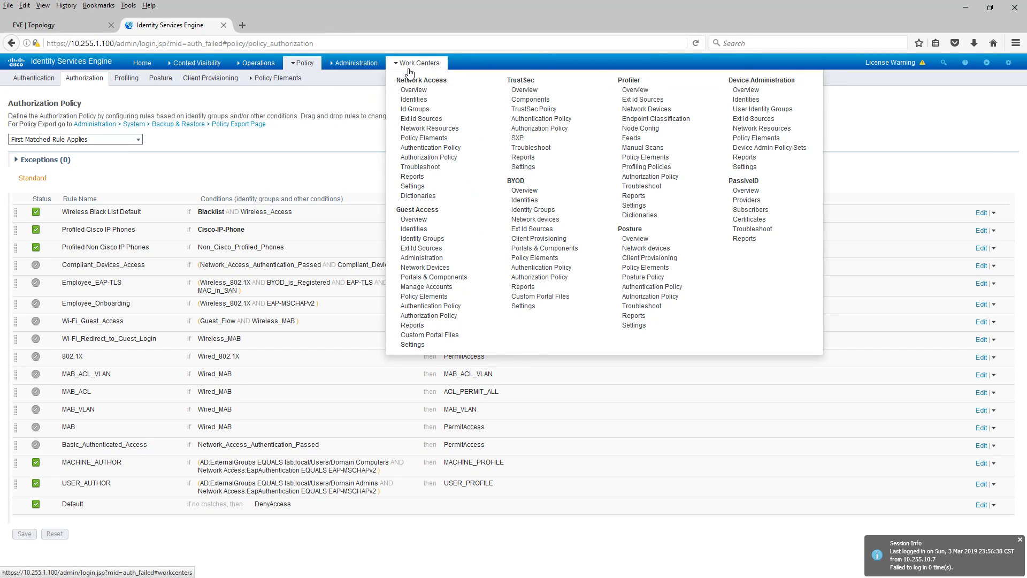
{"action": "left_click", "coordinate": [764, 92]}
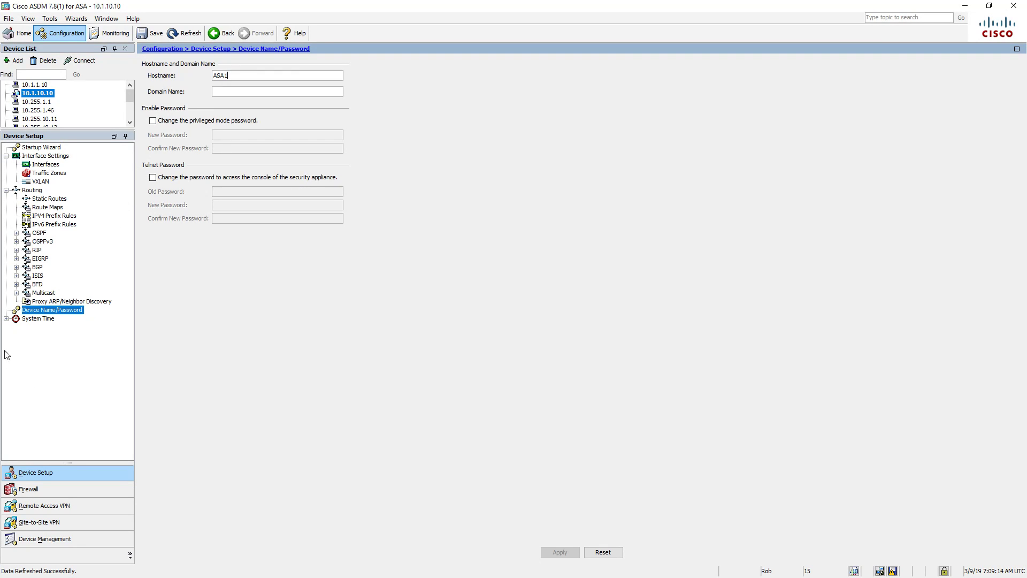
- Set the clock to (GMT-06:00) Central Time Chicago, Winnipeg, send it to ASA1, then view NTP settings
{"action": "left_click", "coordinate": [6, 318]}
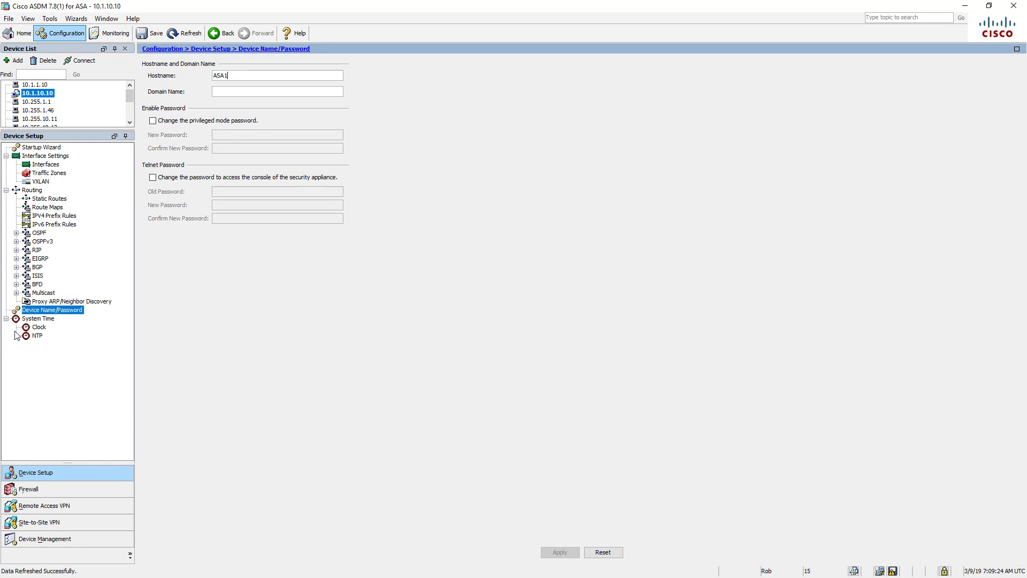
{"action": "left_click", "coordinate": [47, 319]}
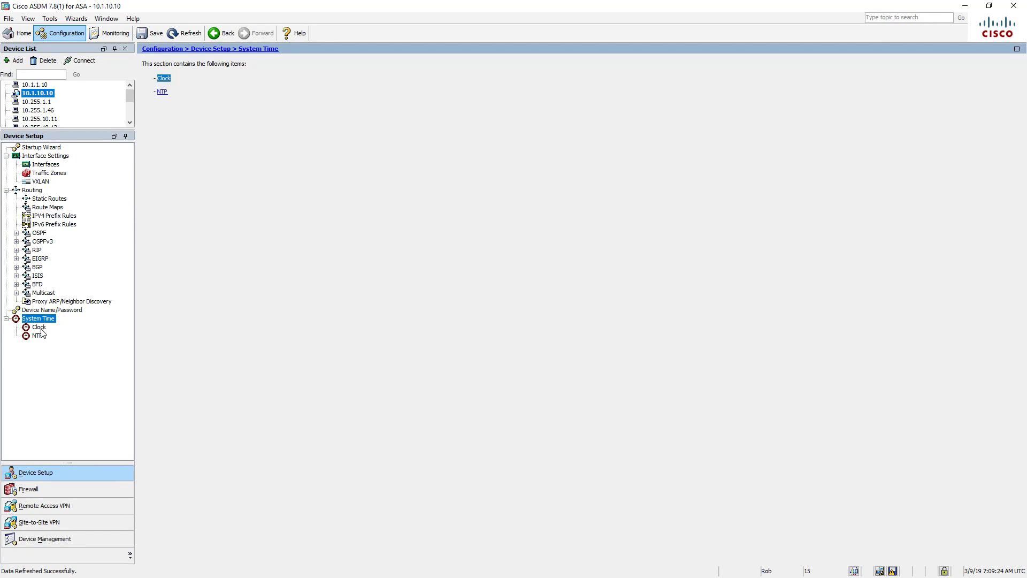
{"action": "left_click", "coordinate": [39, 328]}
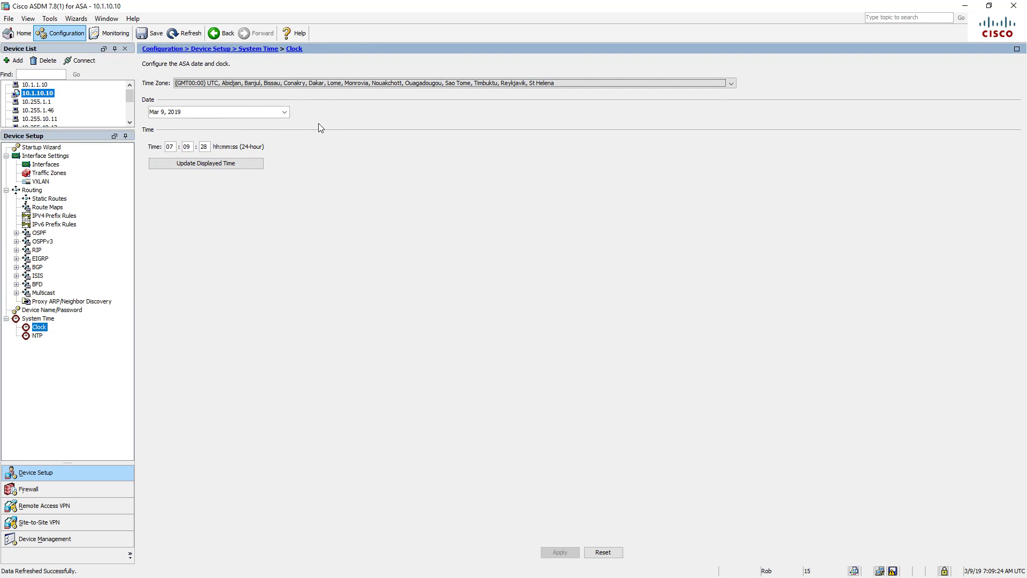
{"action": "left_click", "coordinate": [562, 85]}
{"action": "scroll", "coordinate": [576, 108], "scroll_direction": "up", "scroll_amount": 1}
{"action": "scroll", "coordinate": [578, 110], "scroll_direction": "up", "scroll_amount": 10}
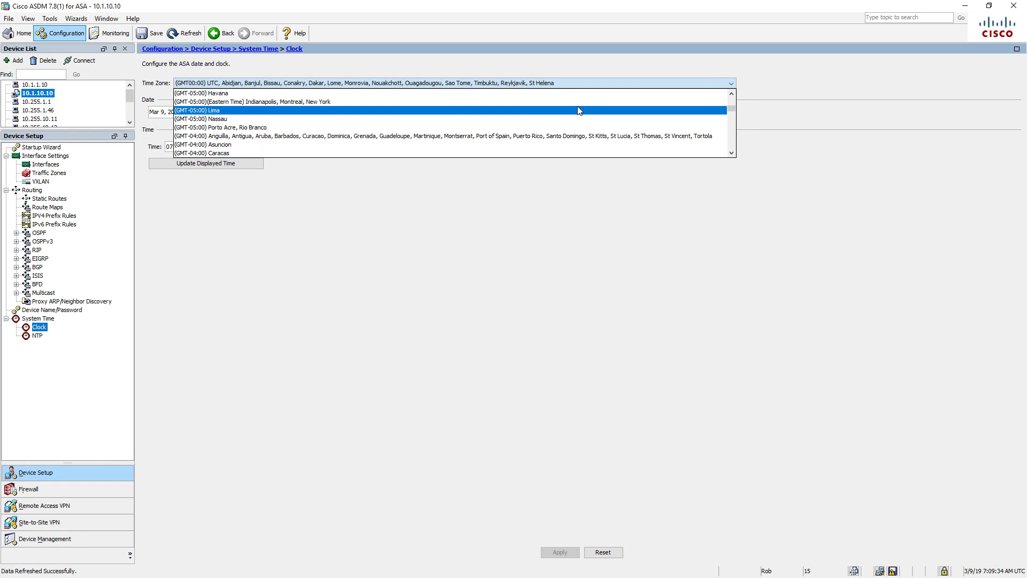
{"action": "scroll", "coordinate": [580, 110], "scroll_direction": "up", "scroll_amount": 2}
{"action": "scroll", "coordinate": [579, 110], "scroll_direction": "up", "scroll_amount": 1}
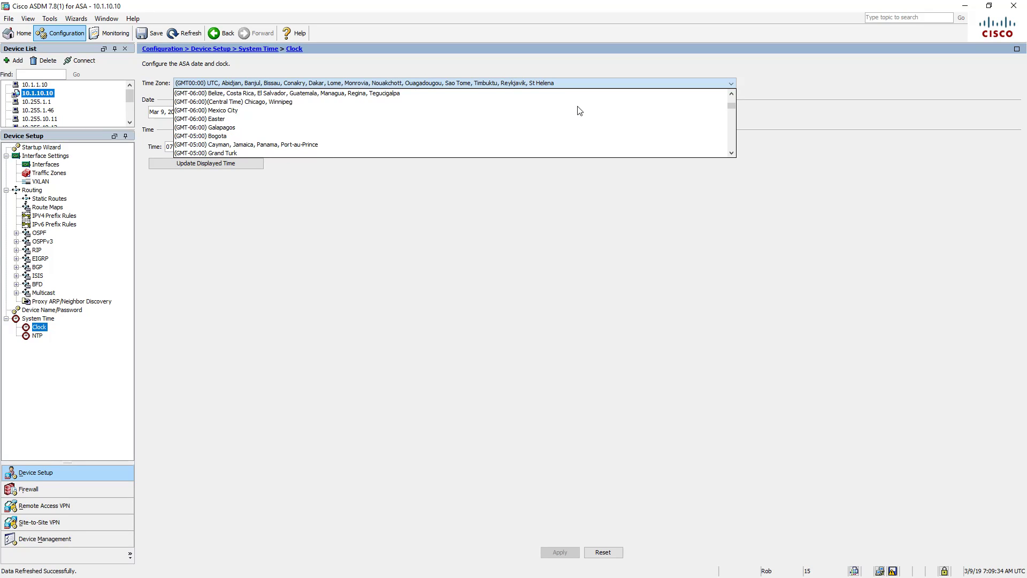
{"action": "left_click", "coordinate": [407, 103]}
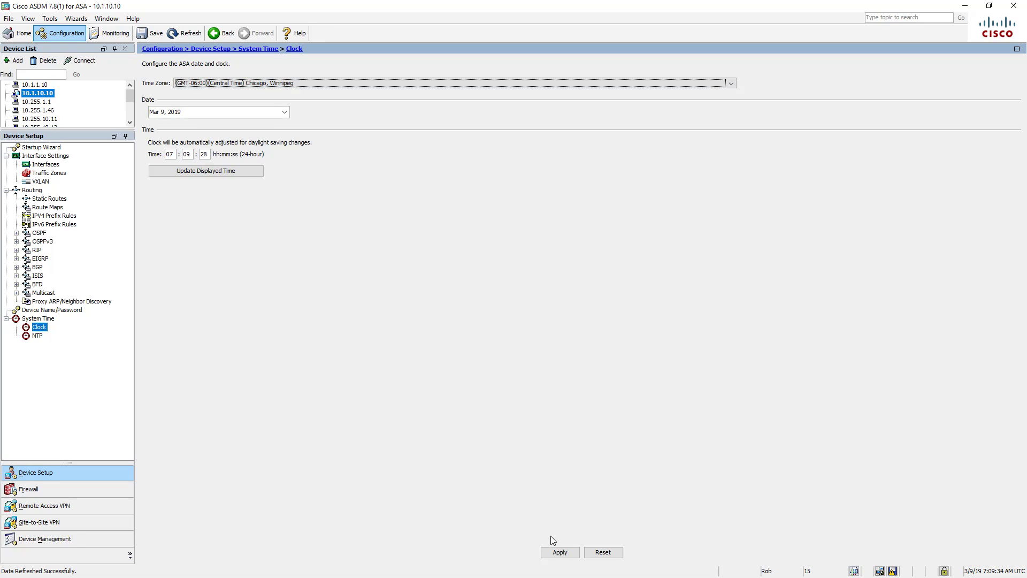
{"action": "left_click", "coordinate": [559, 552]}
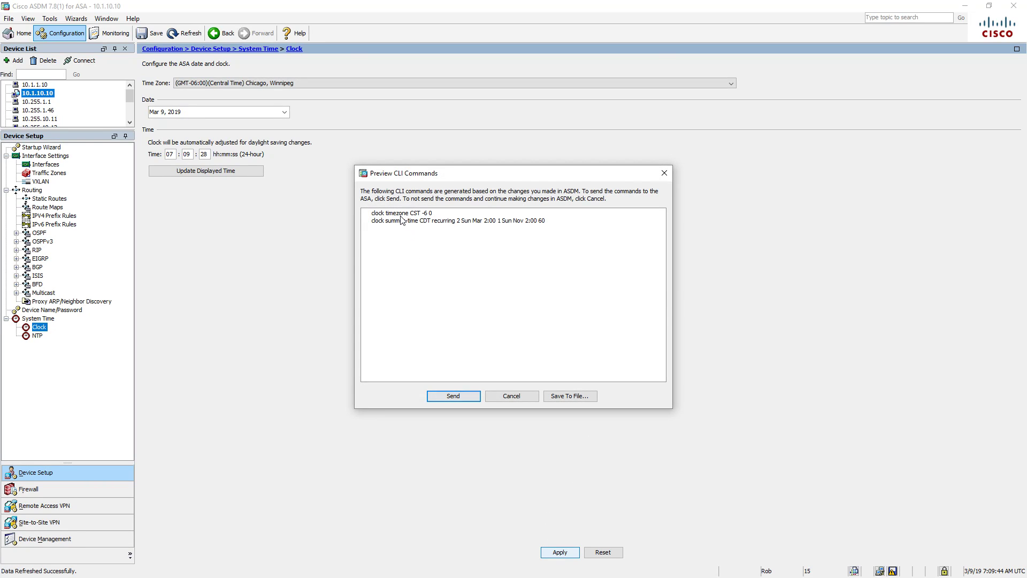
{"action": "left_click", "coordinate": [440, 398]}
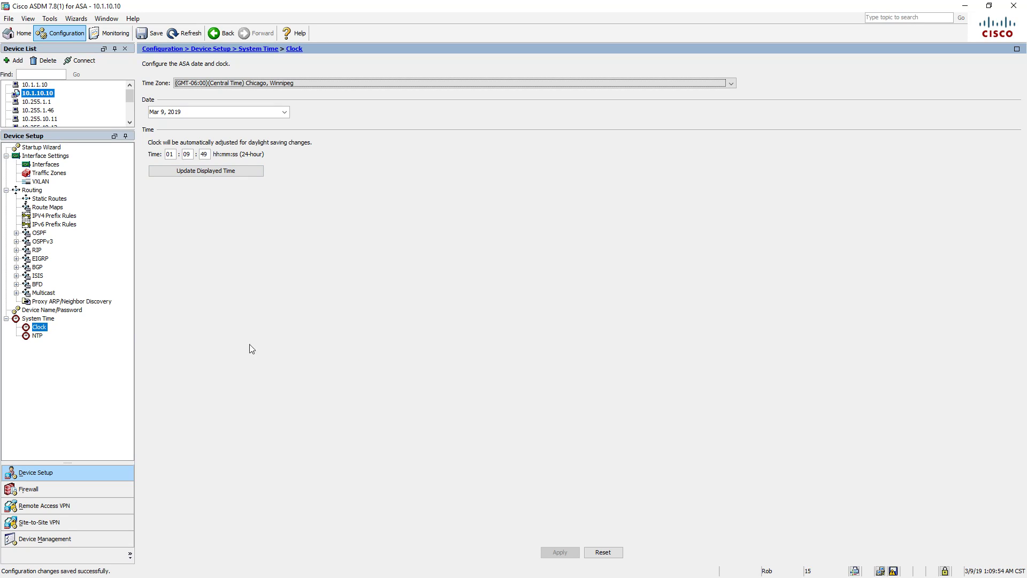
{"action": "left_click", "coordinate": [36, 336]}
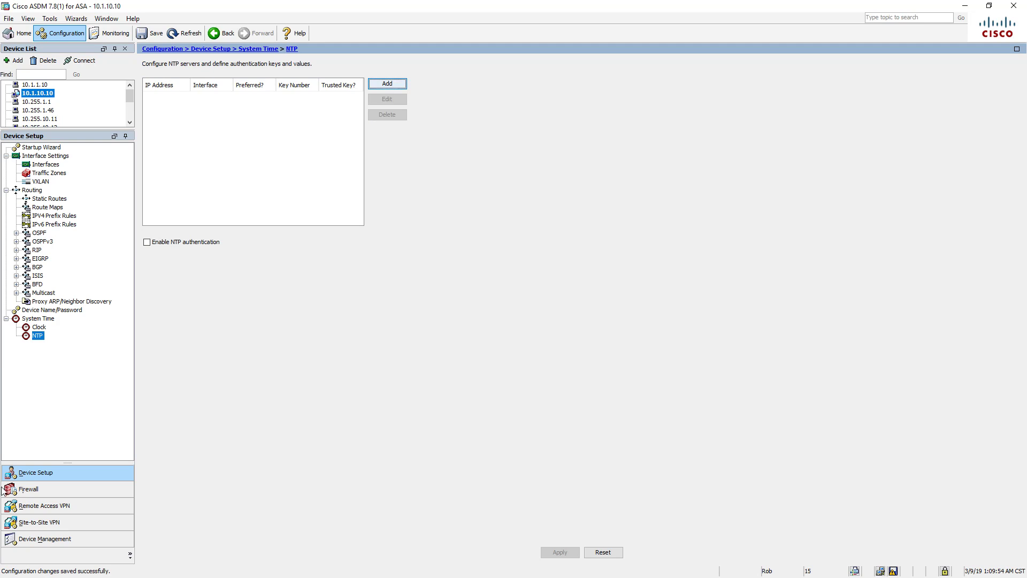
- Open the Firewall configuration's Access Rules page
{"action": "left_click", "coordinate": [50, 488]}
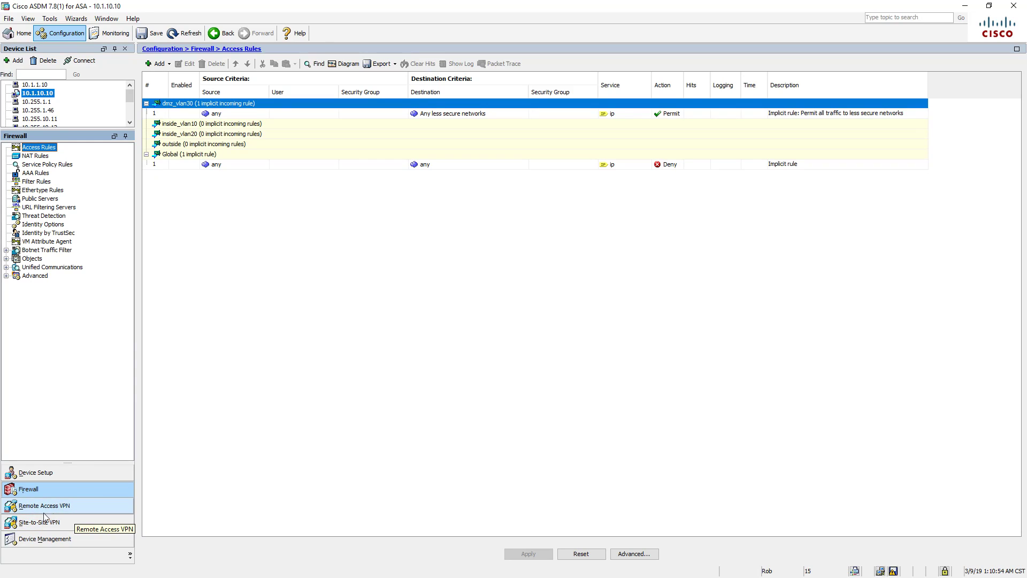
{"action": "left_click", "coordinate": [129, 554]}
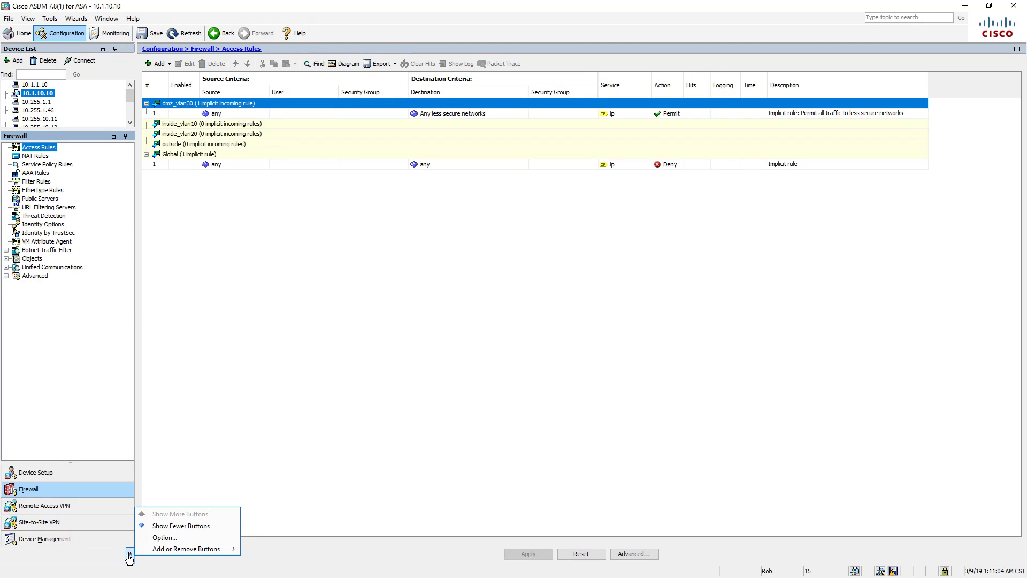
{"action": "mouse_move", "coordinate": [150, 549]}
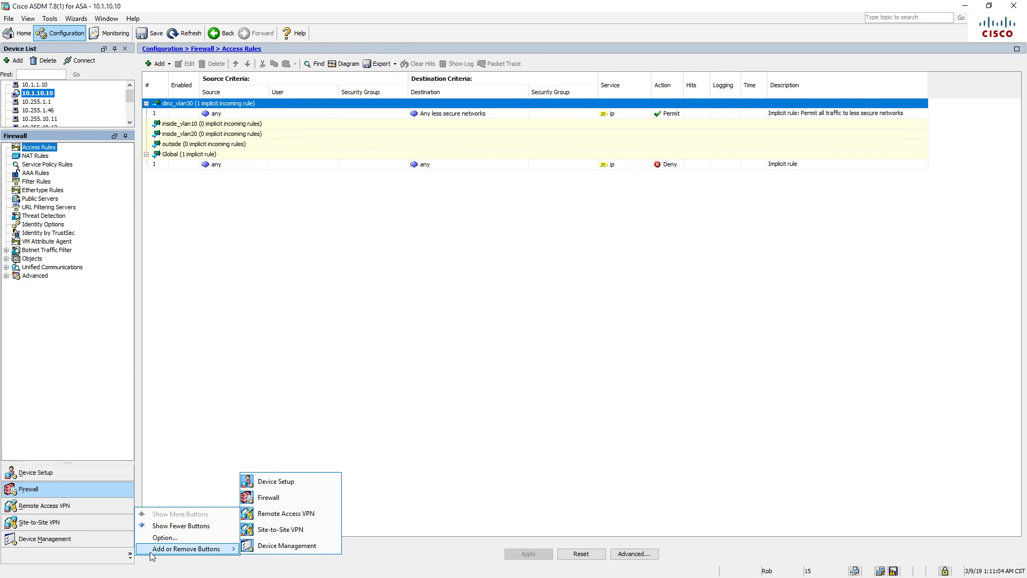
{"action": "left_click", "coordinate": [183, 443]}
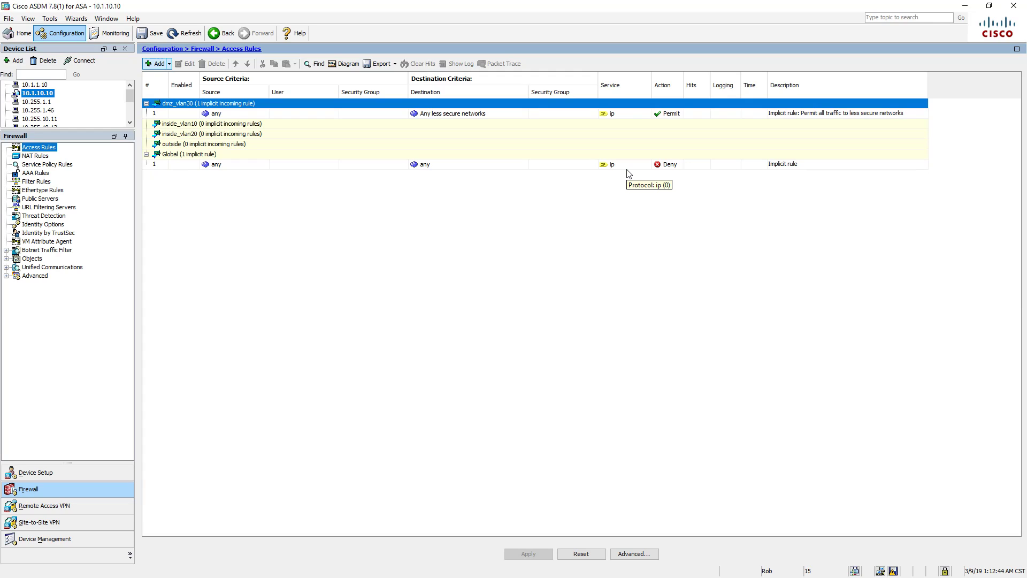
{"action": "left_click", "coordinate": [203, 165]}
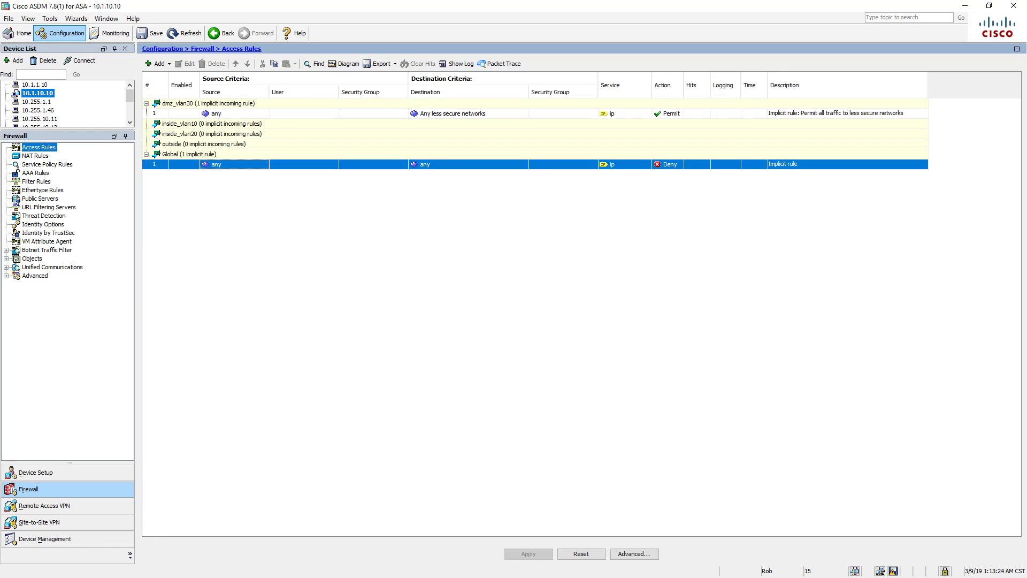
- Wake the ASA1 and R1 consoles and display R1's BGP config with 'sh run | sec bgp'
{"action": "key", "text": "alt+Tab"}
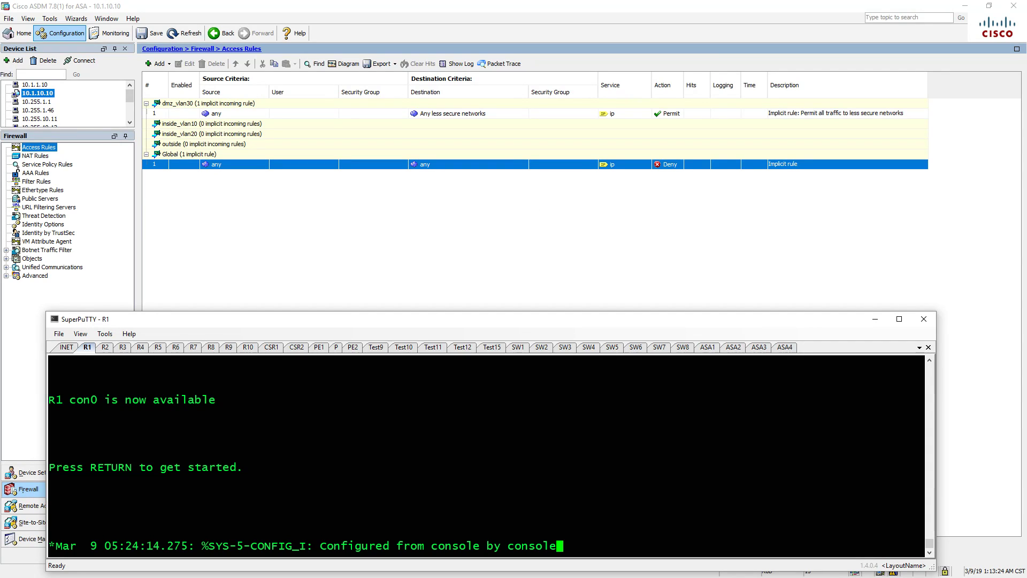
{"action": "left_click", "coordinate": [709, 347]}
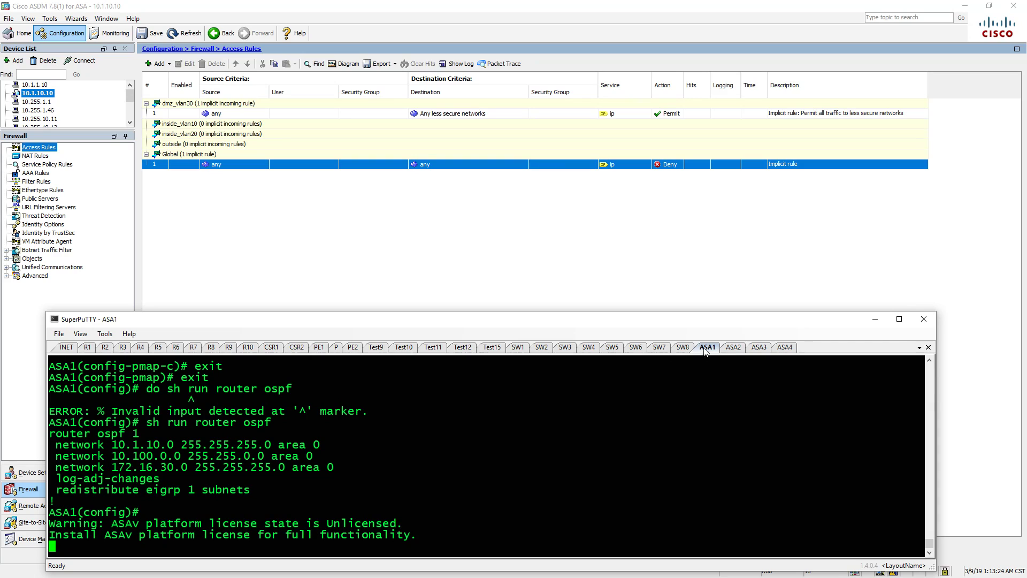
{"action": "key", "text": "Return"}
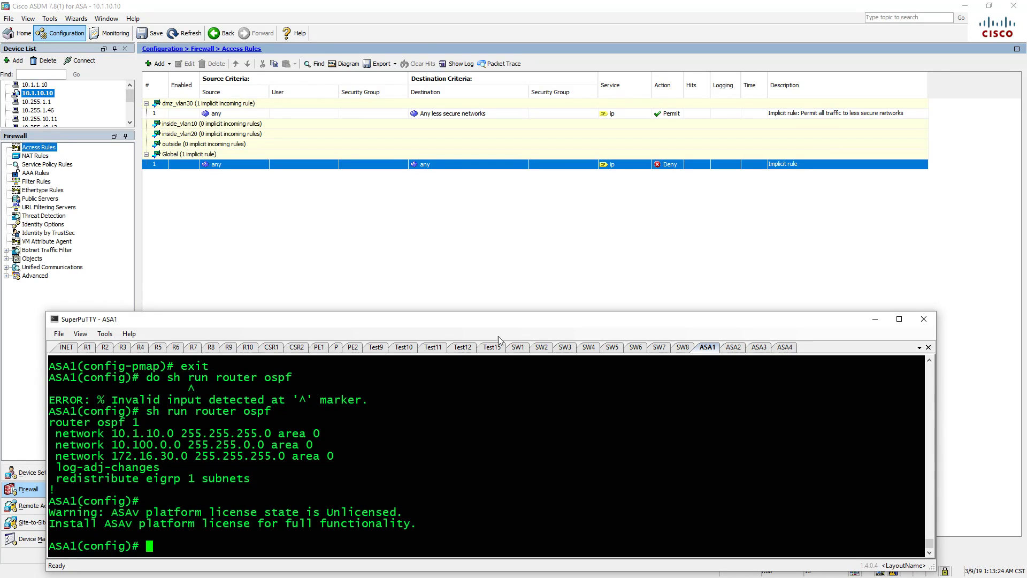
{"action": "left_click", "coordinate": [88, 348]}
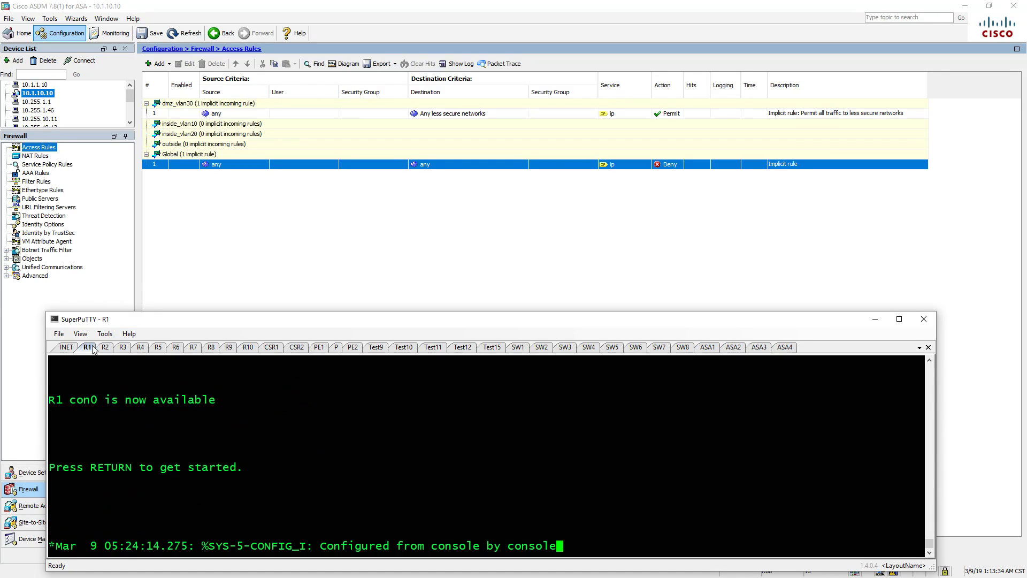
{"action": "key", "text": "Return"}
{"action": "type", "text": "en"}
{"action": "key", "text": "Return"}
{"action": "type", "text": "sh r"}
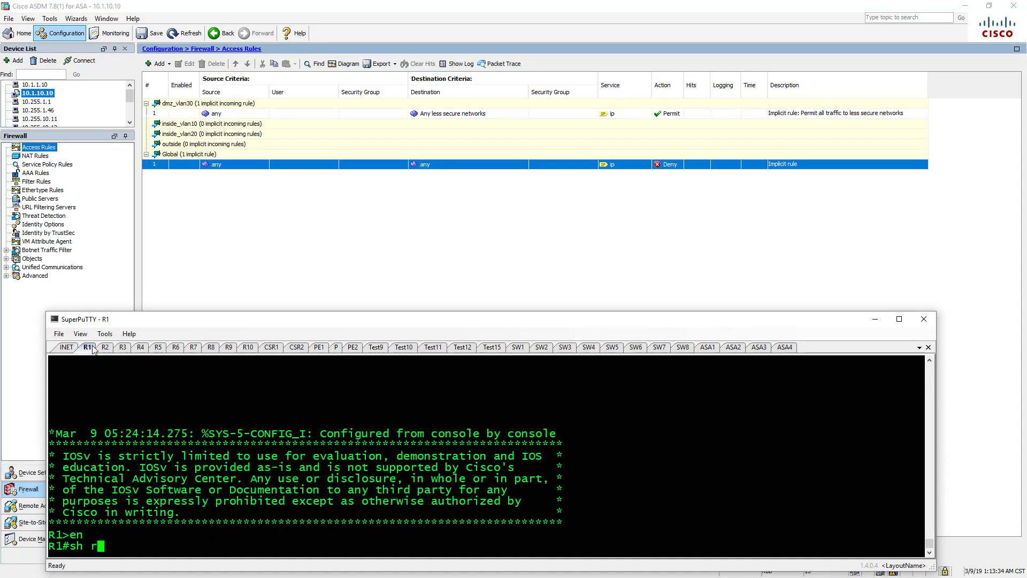
{"action": "type", "text": "un | sec bg"}
{"action": "key", "text": "Return"}
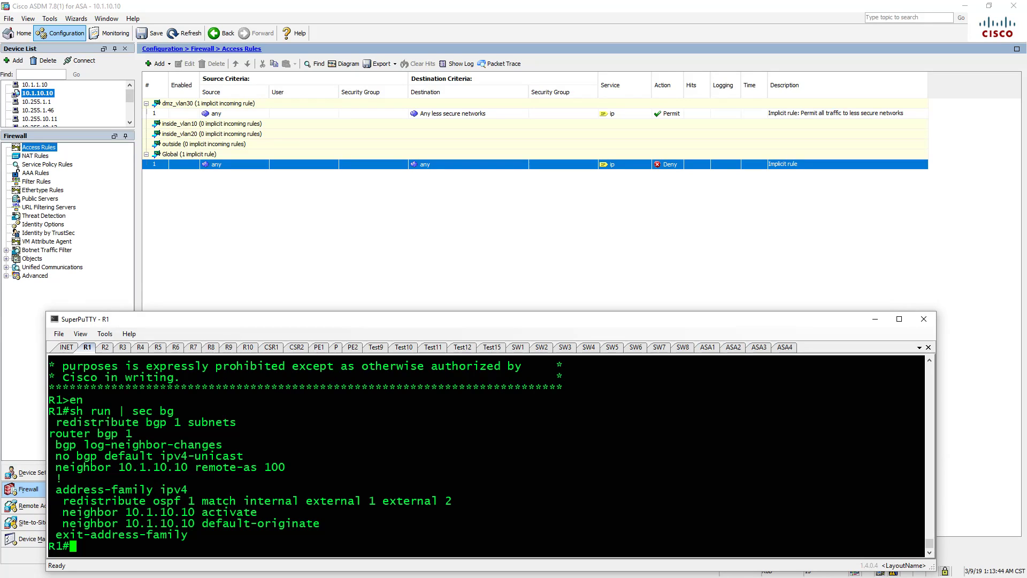
- Under router bgp 1's IPv4 address family, advertise network 10.1.10.0 mask 255.255.255.0
{"action": "type", "text": "conf t"}
{"action": "key", "text": "Return"}
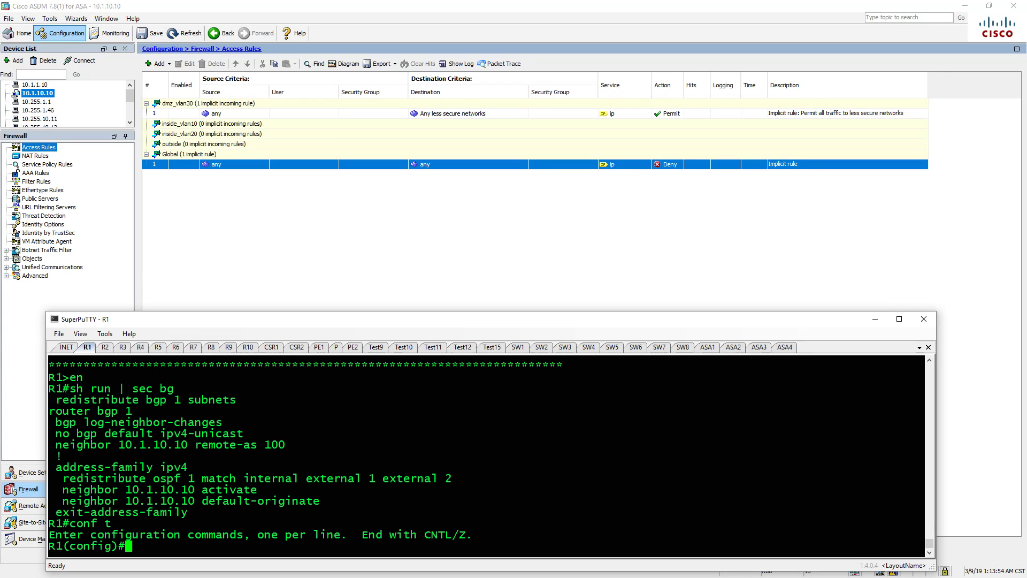
{"action": "type", "text": "router bgp 1"}
{"action": "key", "text": "Return"}
{"action": "type", "text": "add"}
{"action": "key", "text": "Tab"}
{"action": "type", "text": "ipv4"}
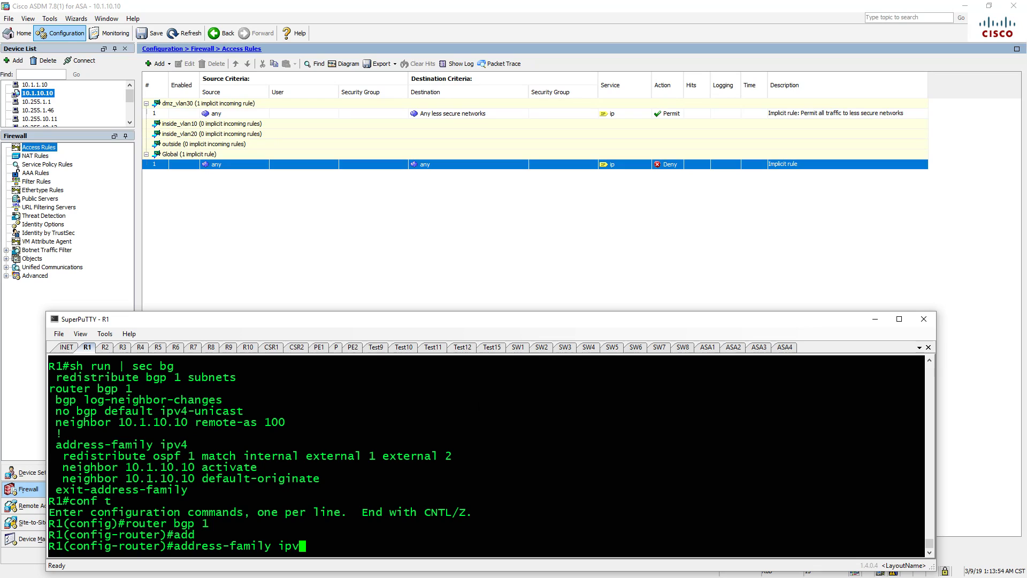
{"action": "key", "text": "Return"}
{"action": "type", "text": "netw"}
{"action": "key", "text": "Tab"}
{"action": "type", "text": "1"}
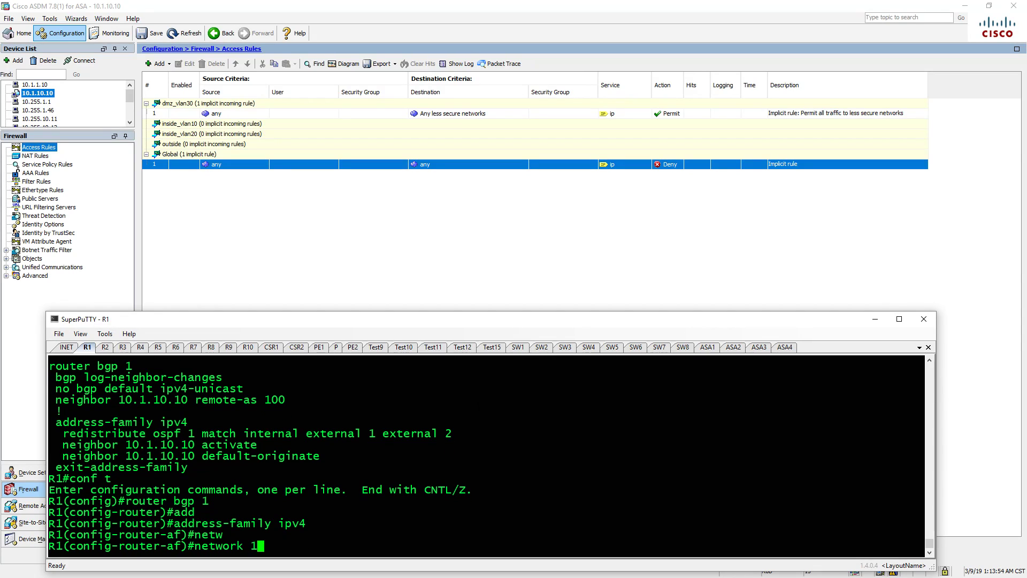
{"action": "type", "text": "0.1.10.0 mas"}
{"action": "key", "text": "Tab"}
{"action": "type", "text": "255.255.255.0"}
{"action": "key", "text": "Return"}
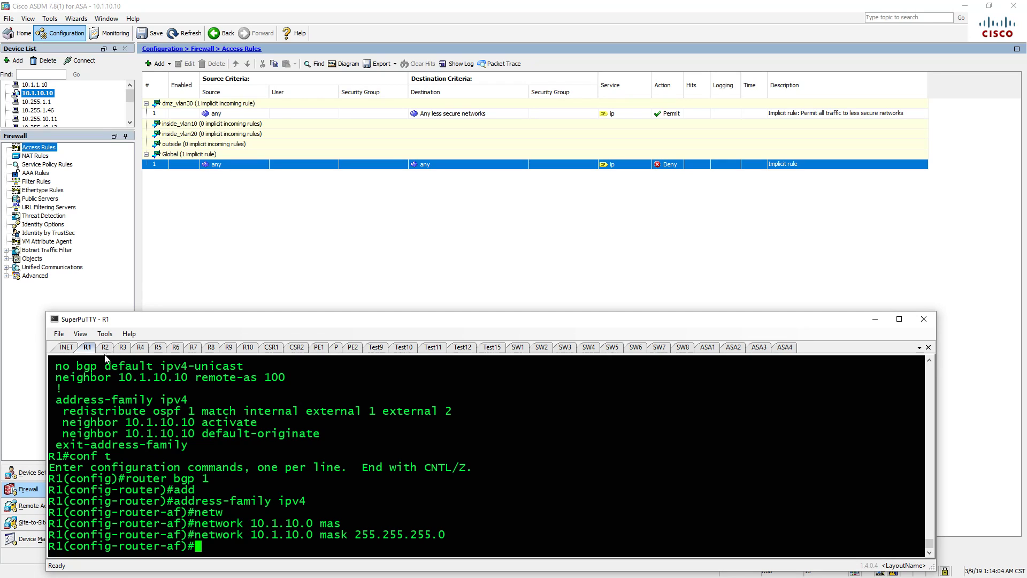
- On INET, enable and run 'sh ip route' showing 10.1.10.0/24 via 10.1.1.3, then return to R1
{"action": "left_click", "coordinate": [67, 349]}
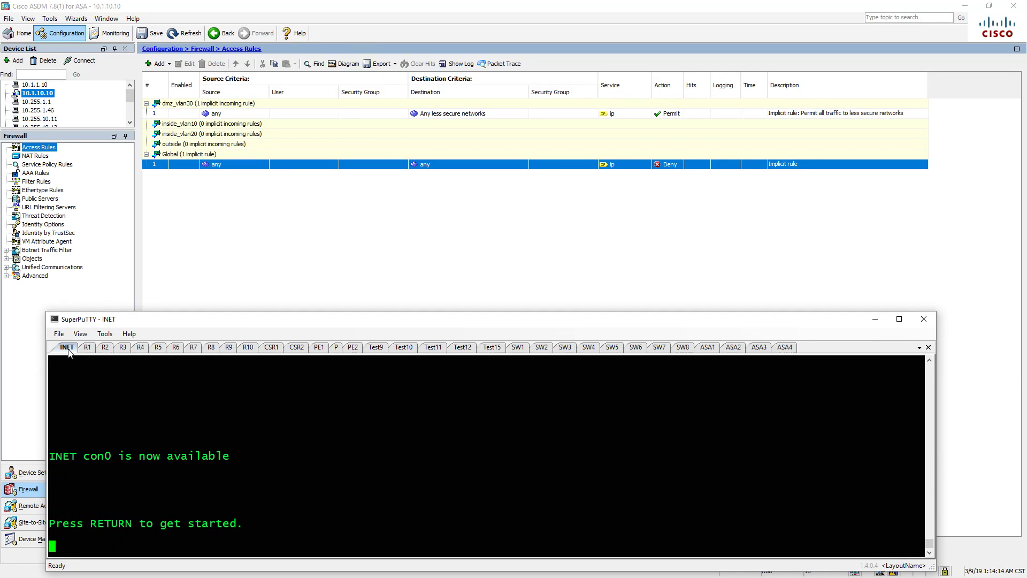
{"action": "key", "text": "Return"}
{"action": "type", "text": "en"}
{"action": "key", "text": "Return"}
{"action": "type", "text": "sh ip rpoute"}
{"action": "key", "text": "BackSpace"}
{"action": "key", "text": "BackSpace"}
{"action": "key", "text": "BackSpace"}
{"action": "key", "text": "BackSpace"}
{"action": "key", "text": "BackSpace"}
{"action": "type", "text": "oute"}
{"action": "key", "text": "Return"}
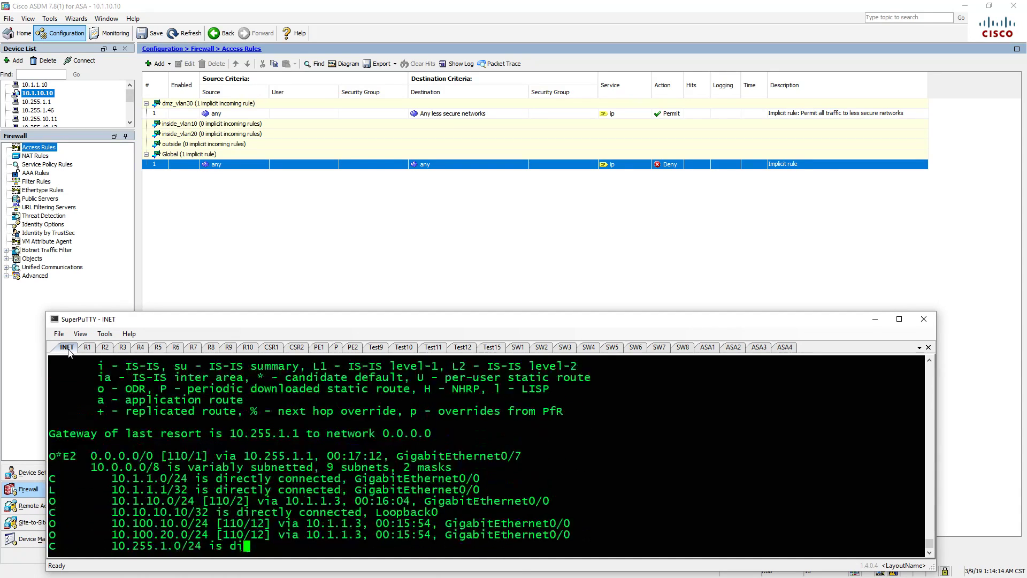
{"action": "key", "text": "space"}
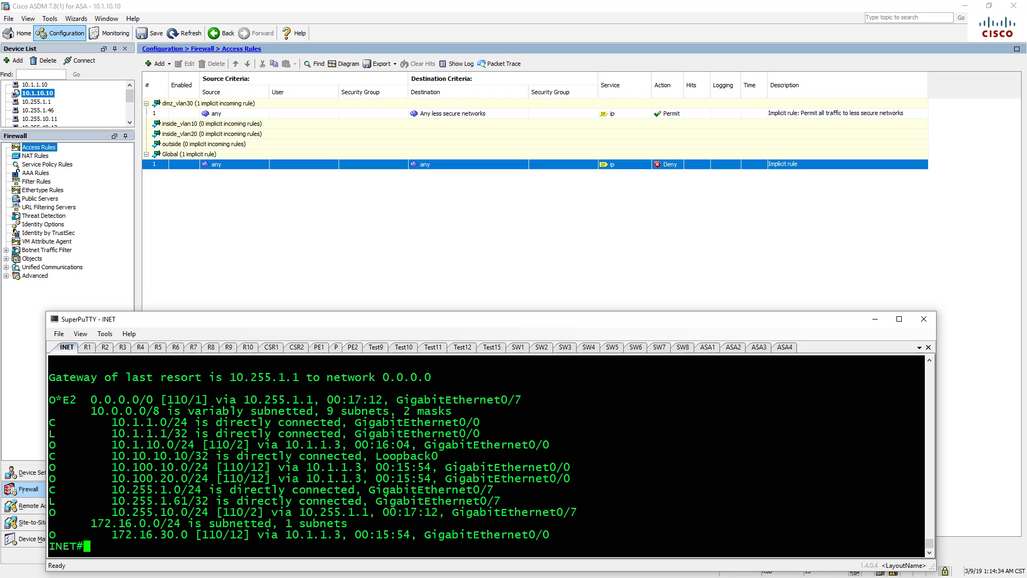
{"action": "left_click", "coordinate": [89, 347]}
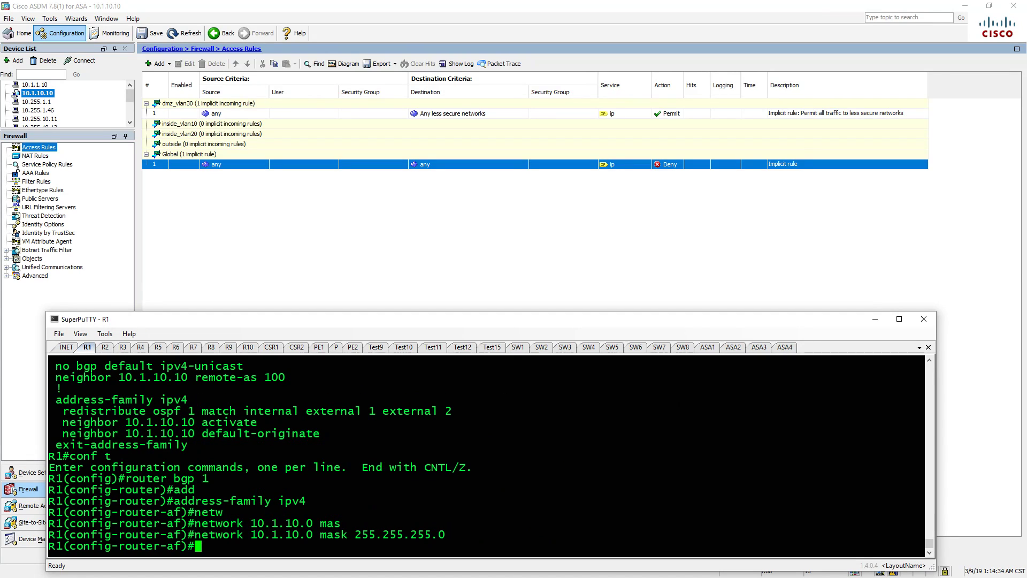
- In the ASA1 terminal session, list the configured access lists with show access-list
{"action": "left_click", "coordinate": [257, 237]}
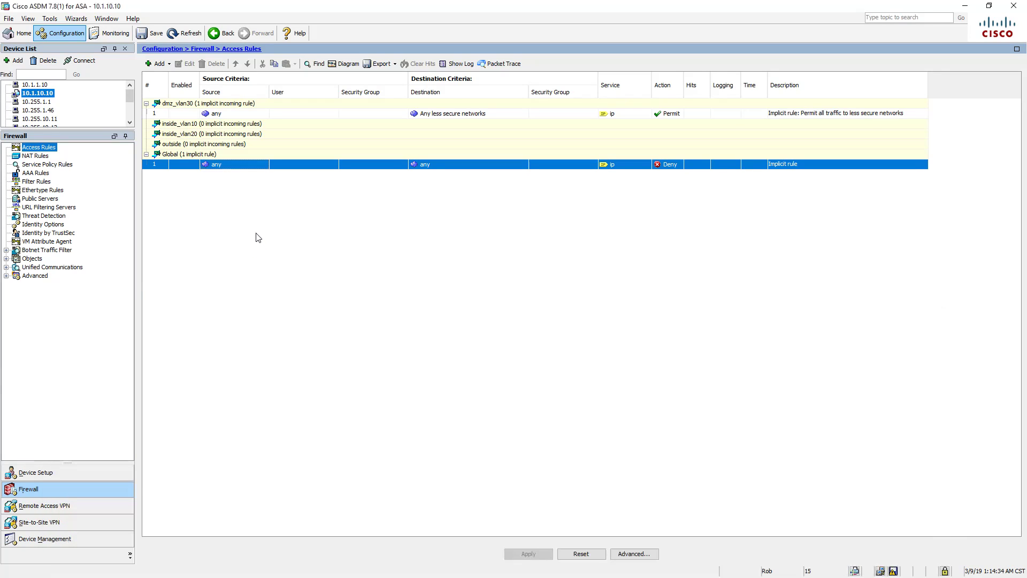
{"action": "key", "text": "alt+Tab"}
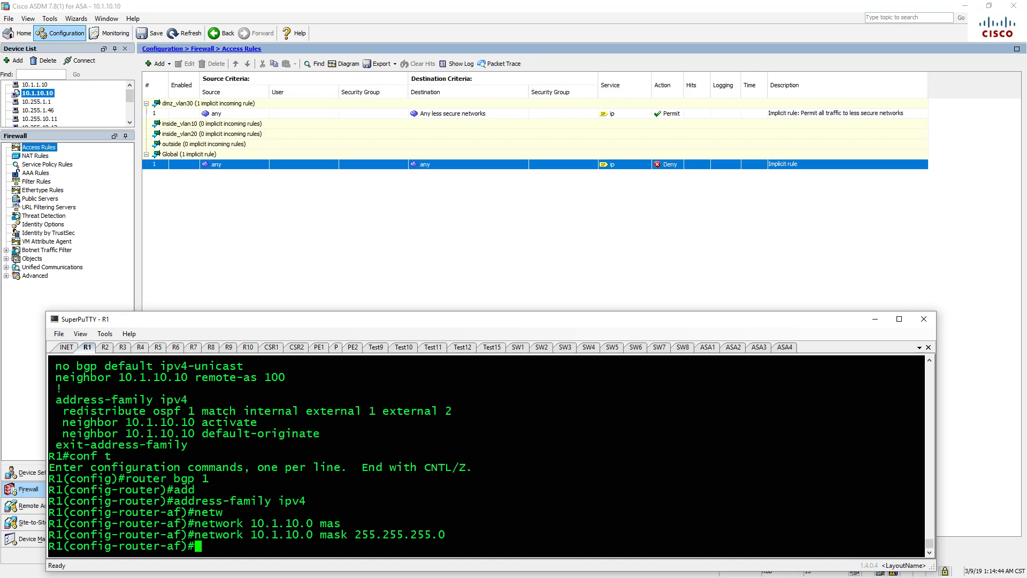
{"action": "left_click", "coordinate": [708, 347]}
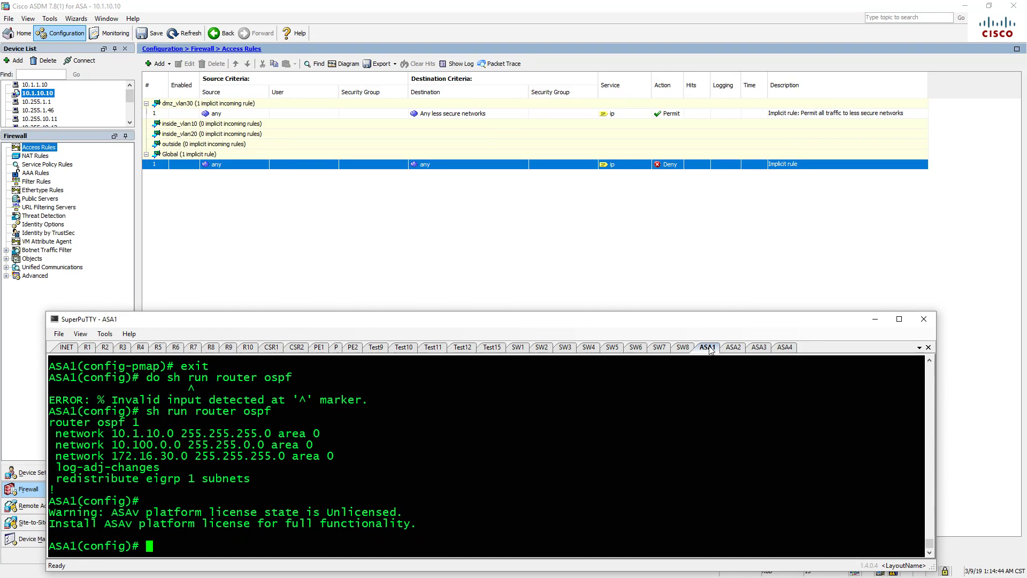
{"action": "type", "text": "gloob"}
{"action": "key", "text": "Tab"}
{"action": "key", "text": "BackSpace"}
{"action": "key", "text": "BackSpace"}
{"action": "type", "text": "?"}
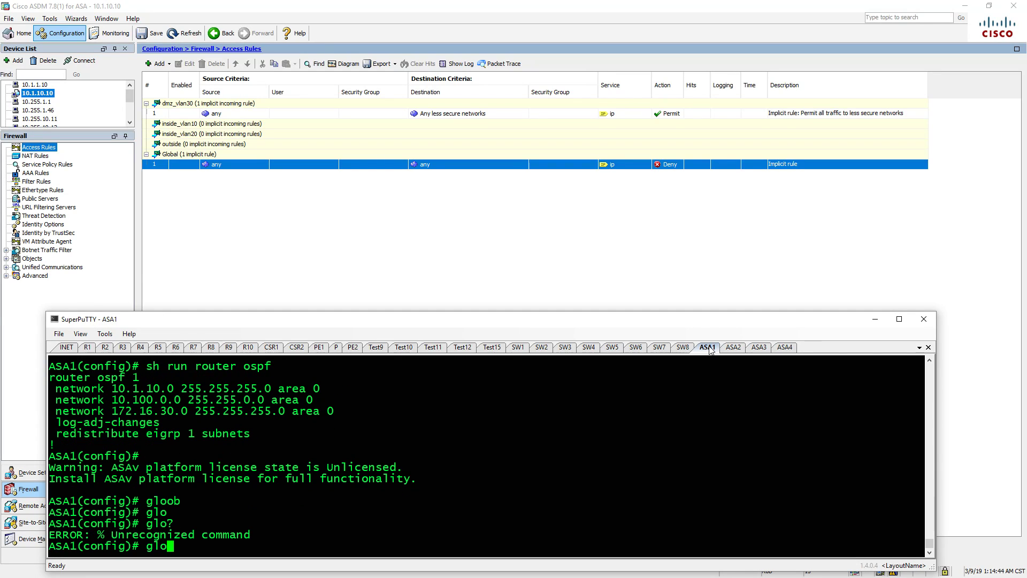
{"action": "key", "text": "BackSpace"}
{"action": "key", "text": "BackSpace"}
{"action": "key", "text": "BackSpace"}
{"action": "type", "text": "access"}
{"action": "key", "text": "Tab"}
{"action": "type", "text": "l"}
{"action": "key", "text": "Tab"}
{"action": "type", "text": "?"}
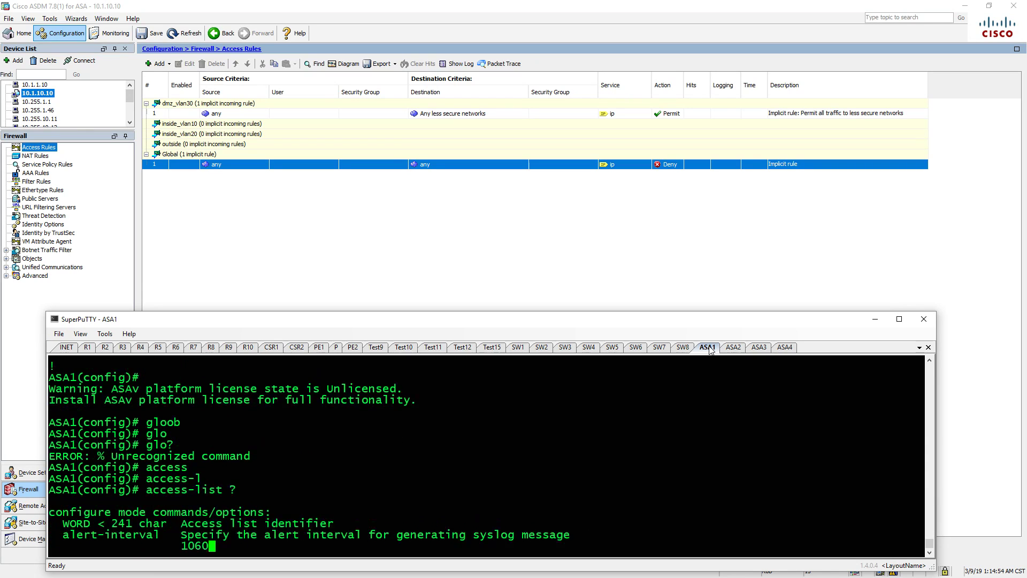
{"action": "key", "text": "ctrl+u"}
{"action": "type", "text": "show access"}
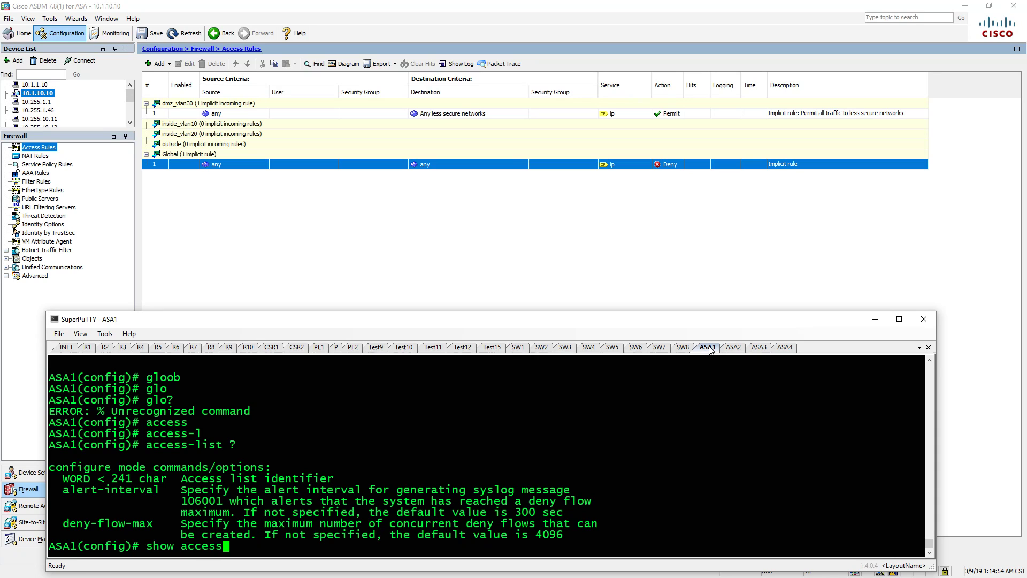
{"action": "key", "text": "Tab"}
{"action": "key", "text": "Return"}
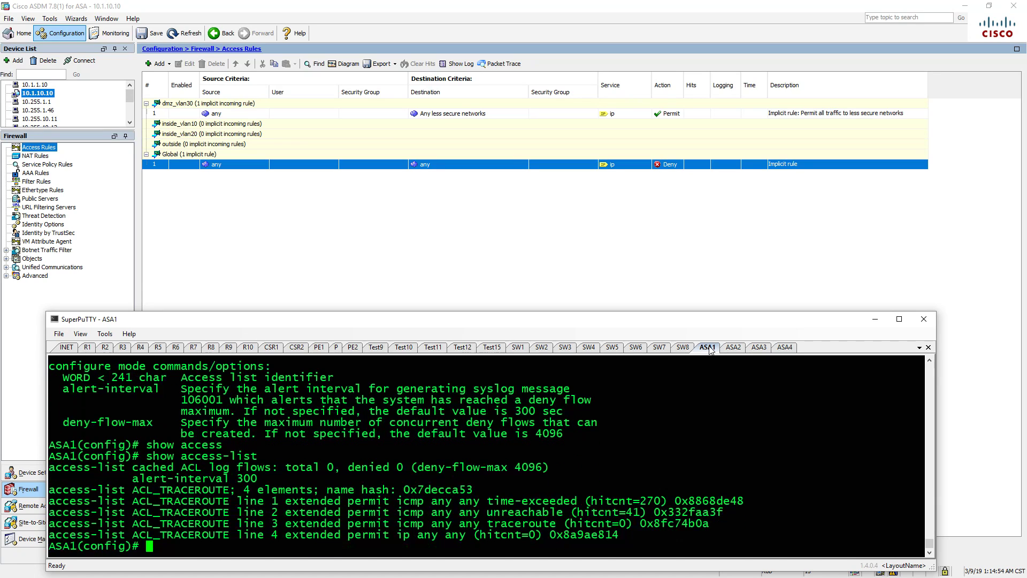
- Check the options for access-group ACL_TRACEROUTE global with ?, then erase the command unapplied
{"action": "type", "text": "access"}
{"action": "key", "text": "Tab"}
{"action": "type", "text": "?"}
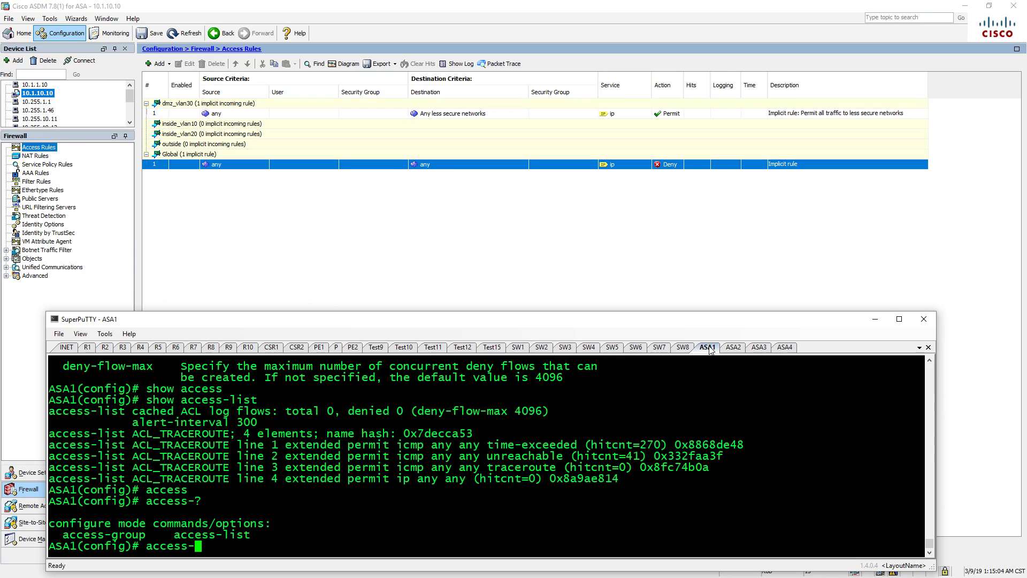
{"action": "type", "text": "g"}
{"action": "key", "text": "Tab"}
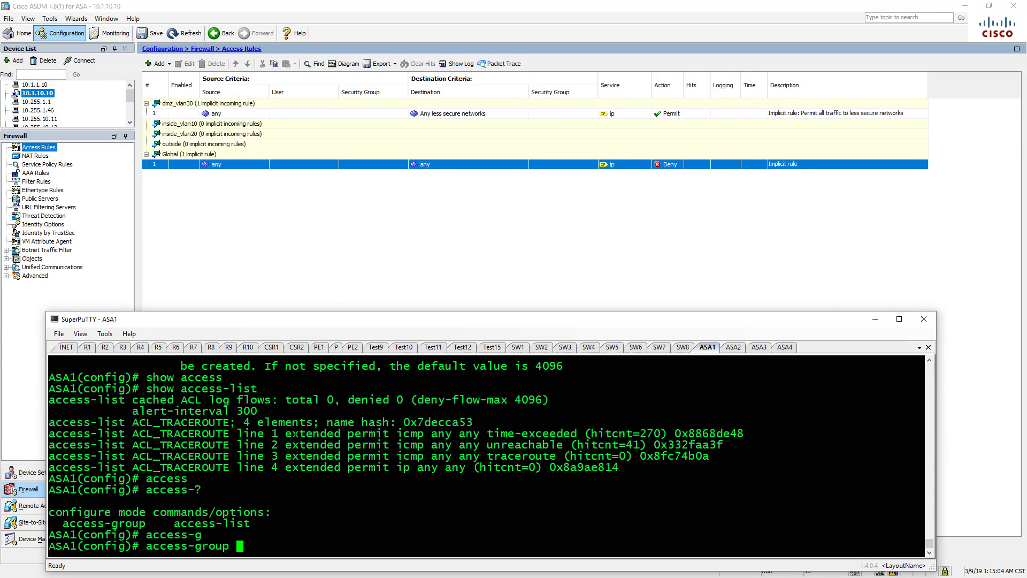
{"action": "double_click", "coordinate": [180, 444]}
{"action": "right_click", "coordinate": [180, 445]}
{"action": "type", "text": "?"}
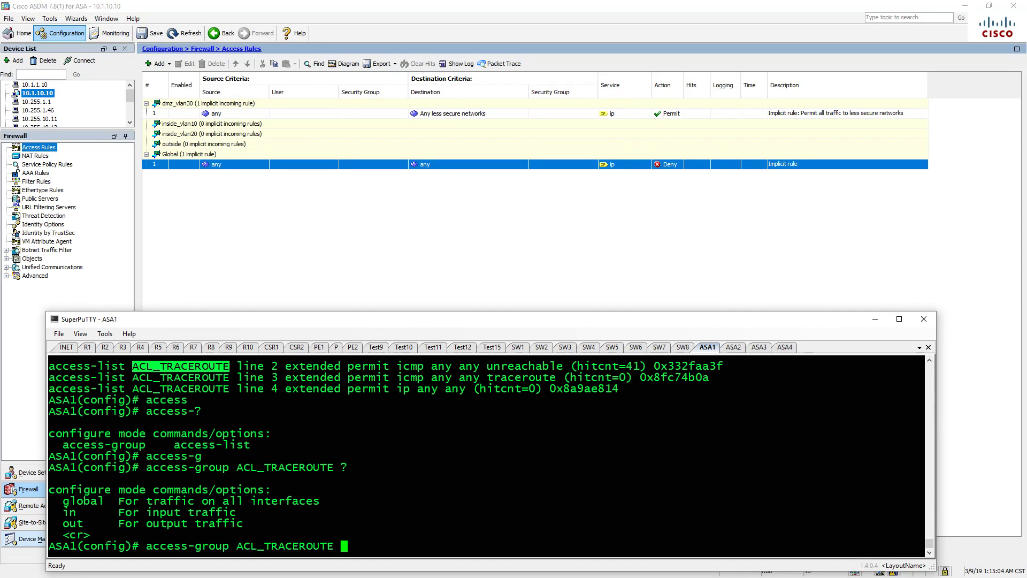
{"action": "type", "text": "g"}
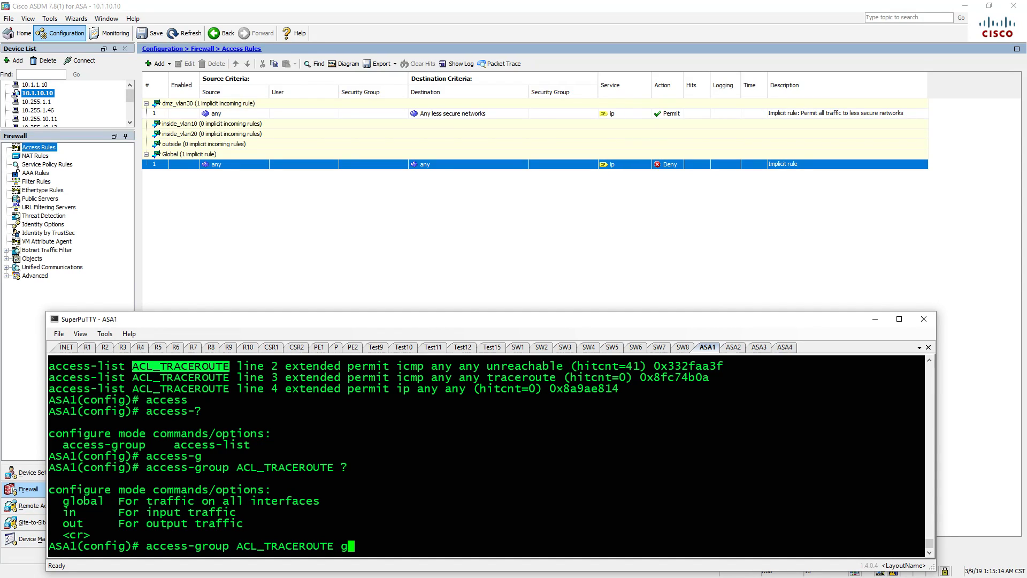
{"action": "key", "text": "Tab"}
{"action": "type", "text": "?"}
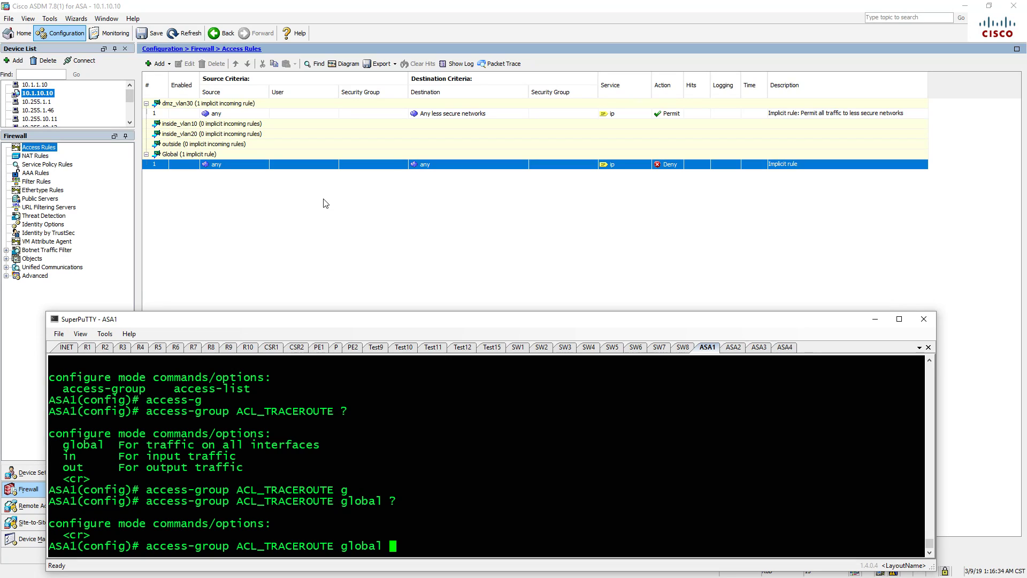
{"action": "key", "text": "ctrl+u"}
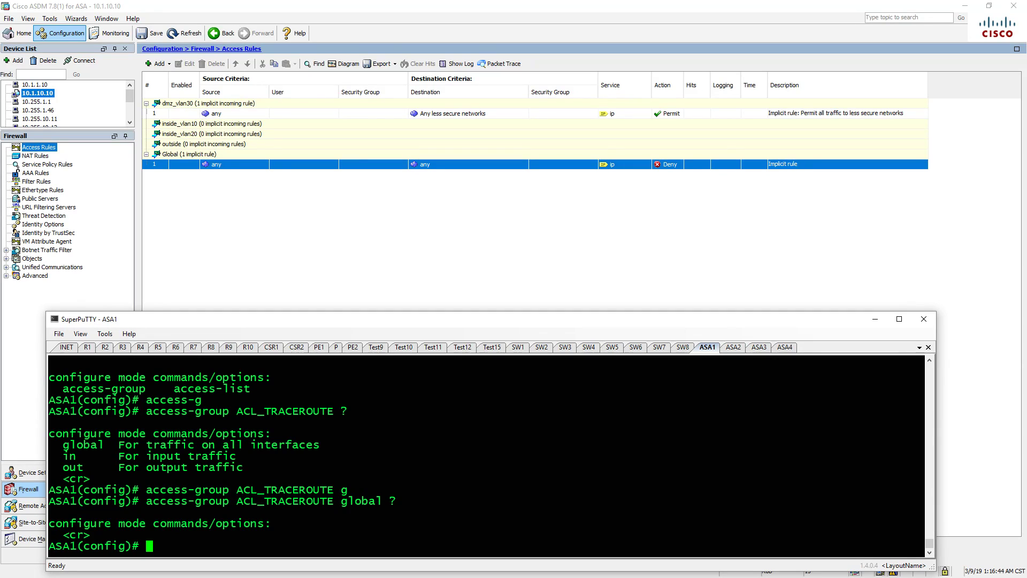
{"action": "left_click", "coordinate": [156, 277]}
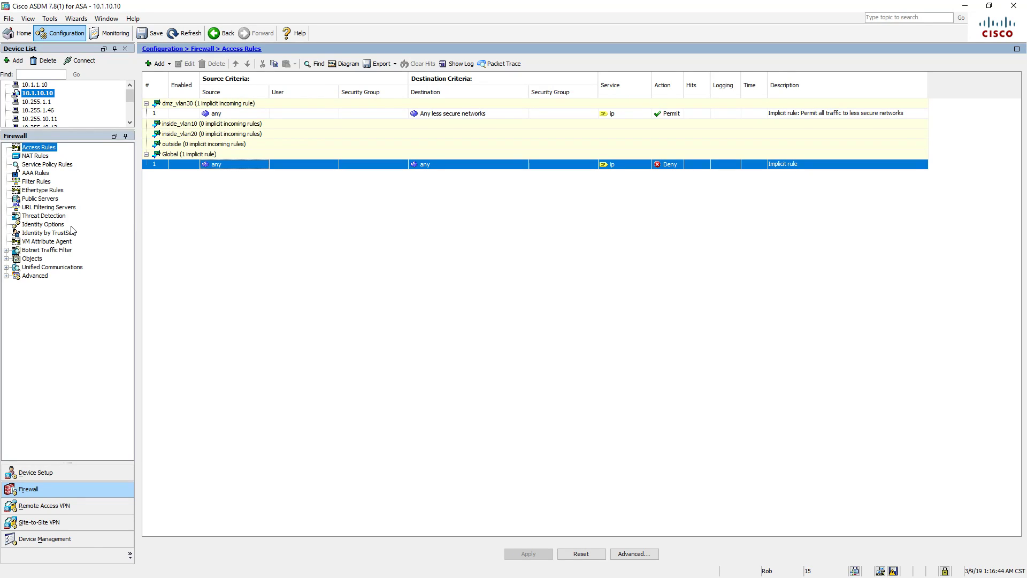
- Review the NAT rules, then the Service Policy Rules showing global_policy's inspection_default and class-default
{"action": "left_click", "coordinate": [43, 156]}
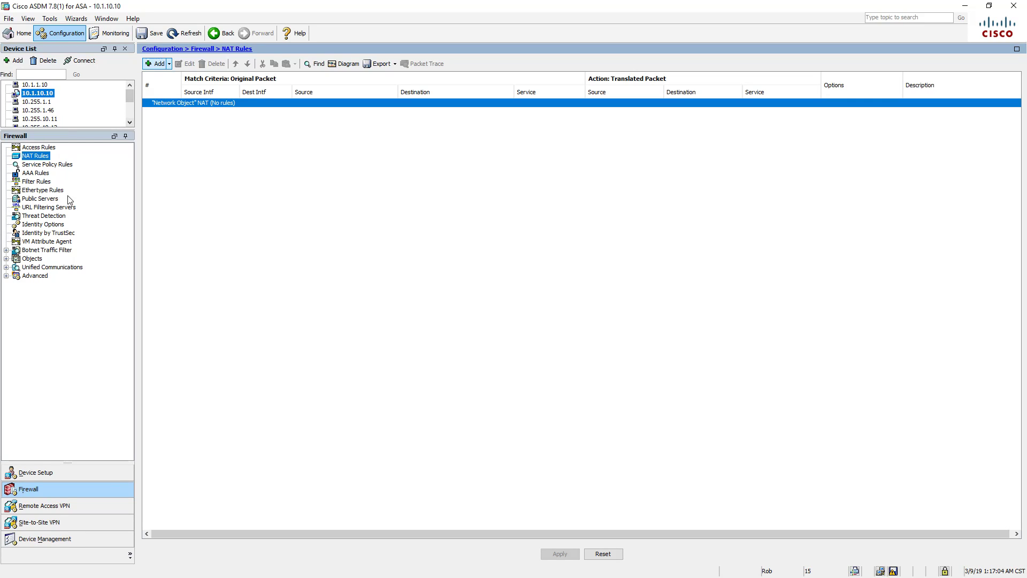
{"action": "left_click", "coordinate": [56, 165]}
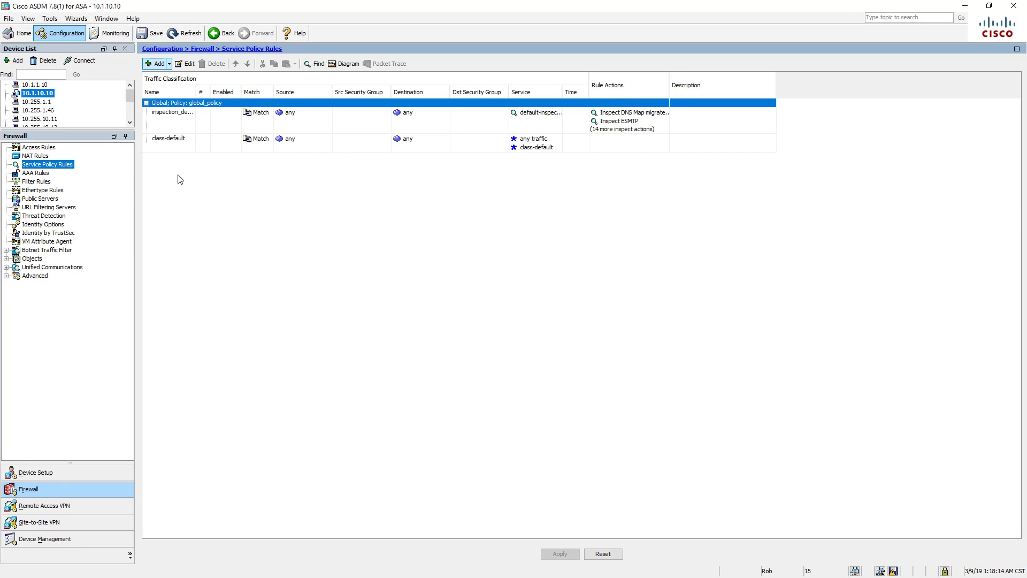
- Turn on decrementing time to live for the class-default rule, preview the commands, then discard the change
{"action": "left_click", "coordinate": [227, 150]}
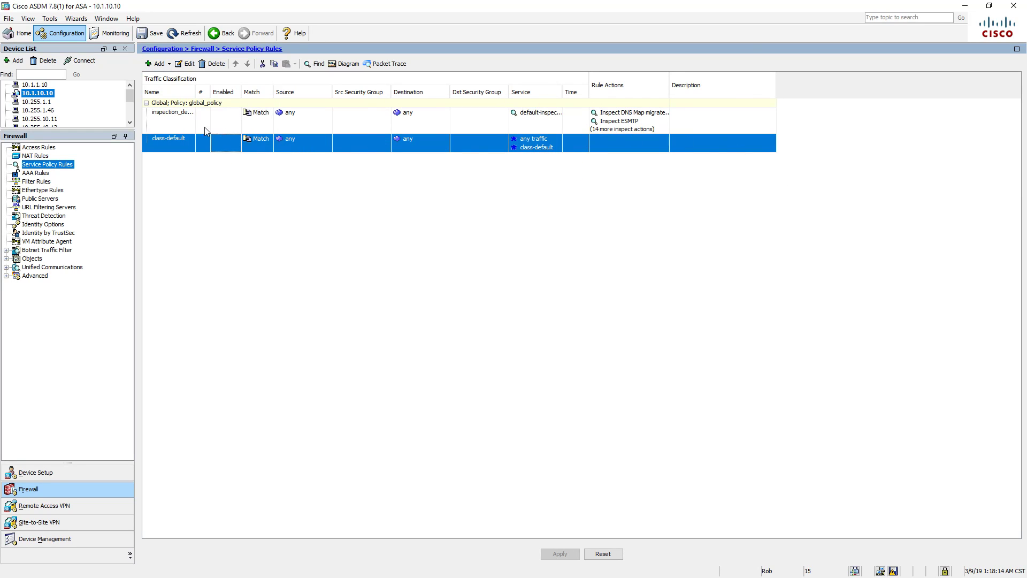
{"action": "left_click", "coordinate": [185, 64]}
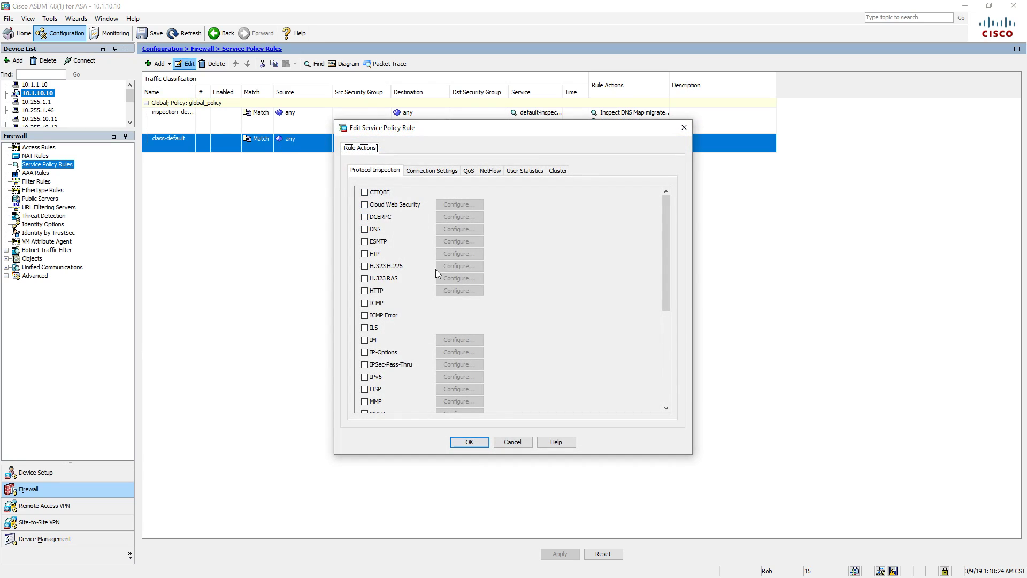
{"action": "scroll", "coordinate": [455, 293], "scroll_direction": "down", "scroll_amount": 5}
{"action": "scroll", "coordinate": [417, 318], "scroll_direction": "up", "scroll_amount": 5}
{"action": "left_click", "coordinate": [440, 172]}
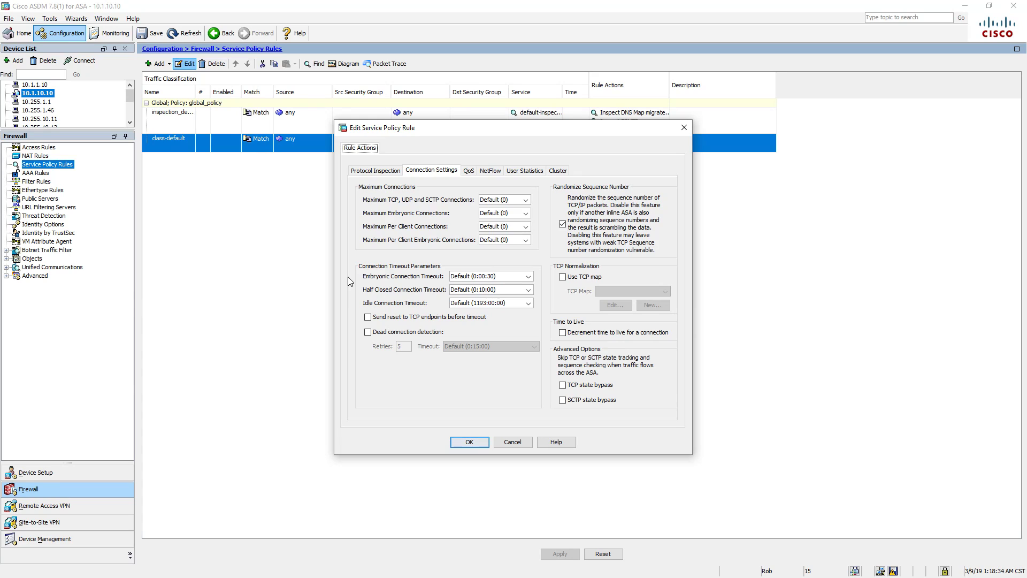
{"action": "left_click", "coordinate": [562, 332]}
{"action": "left_click", "coordinate": [469, 442]}
{"action": "left_click", "coordinate": [560, 554]}
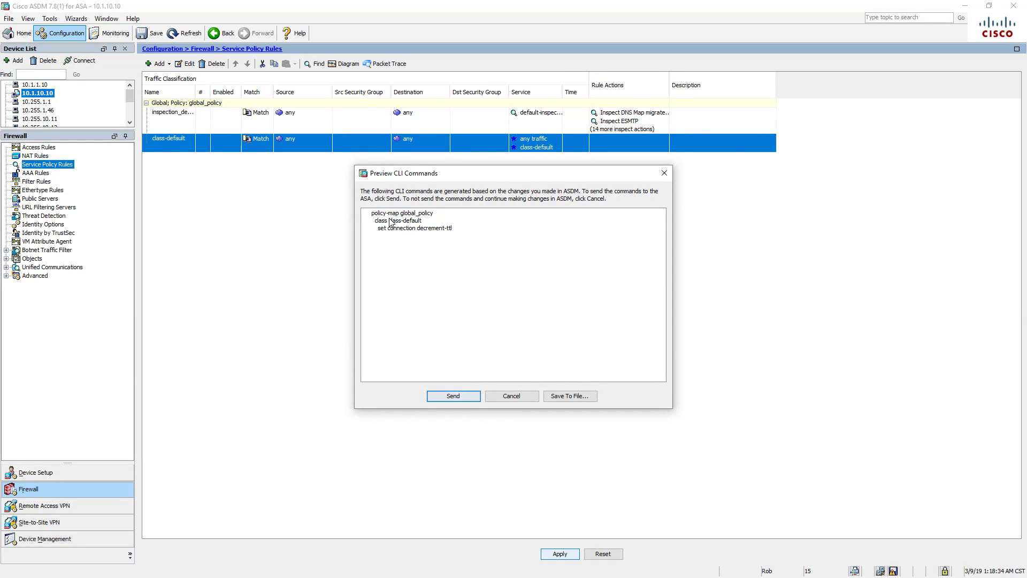
{"action": "left_click", "coordinate": [510, 396]}
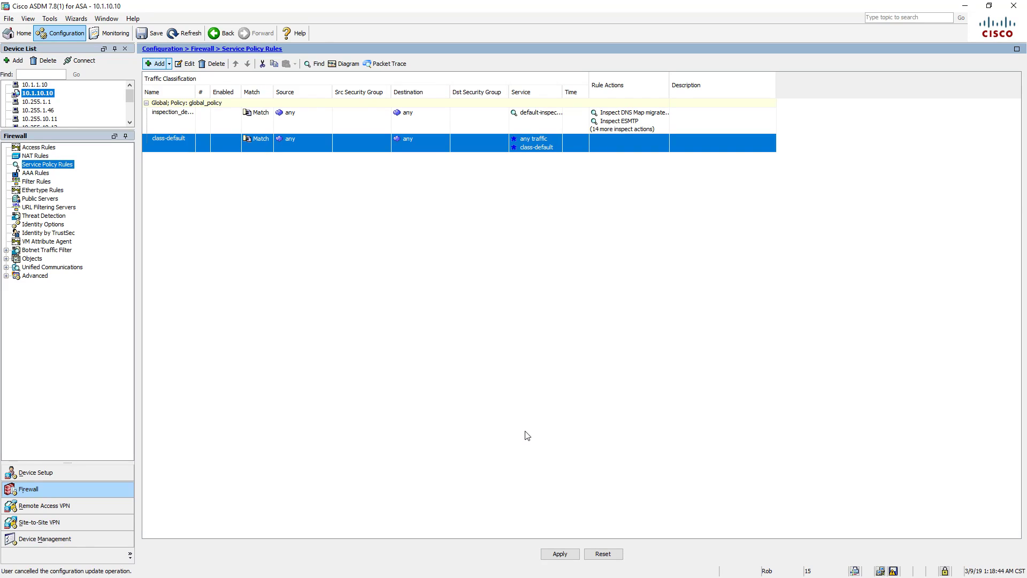
{"action": "left_click", "coordinate": [610, 553]}
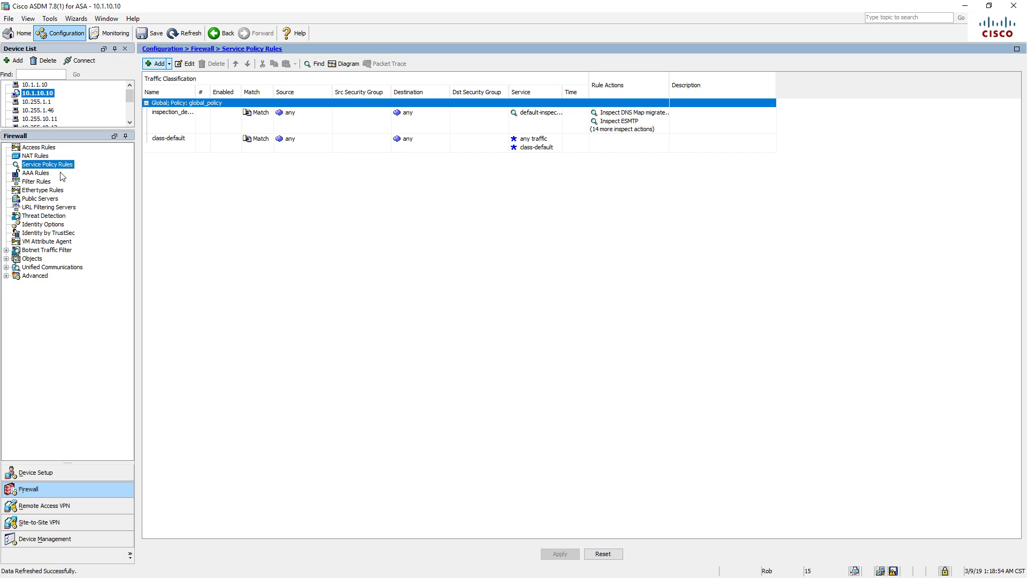
- Open the empty AAA Rules list and start an authentication rule, then cancel it
{"action": "left_click", "coordinate": [38, 173]}
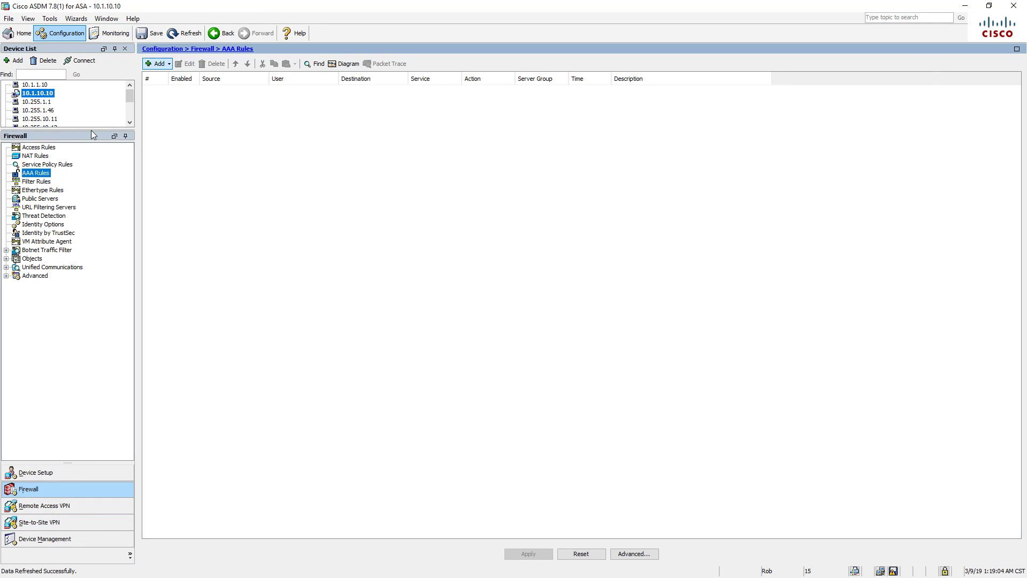
{"action": "left_click", "coordinate": [170, 64]}
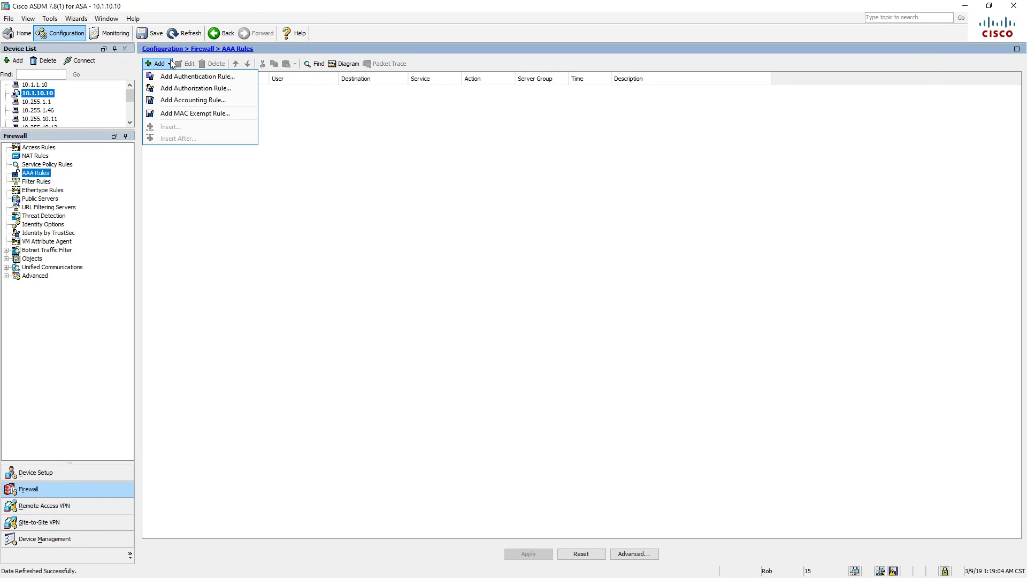
{"action": "left_click", "coordinate": [173, 79]}
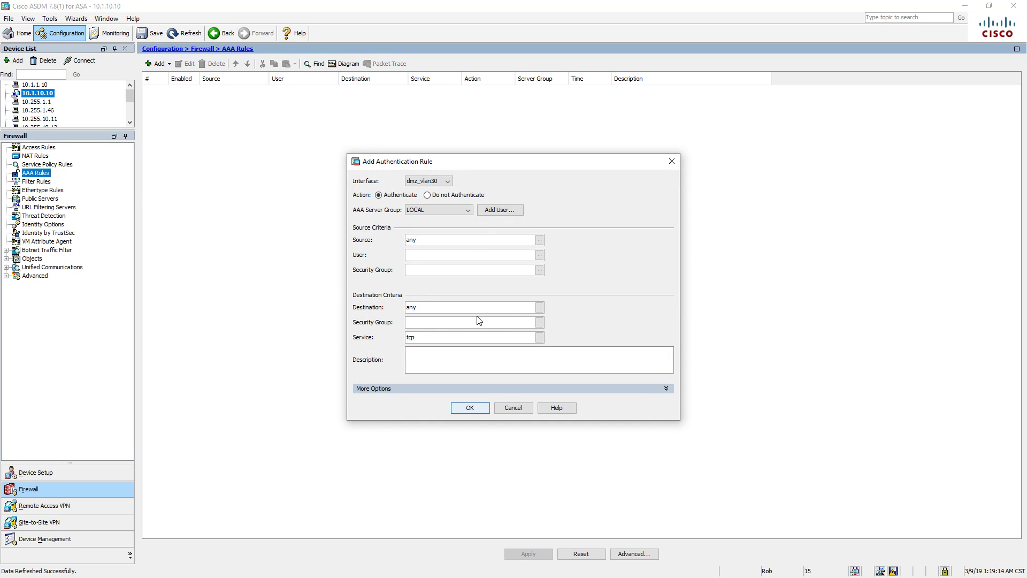
{"action": "left_click", "coordinate": [512, 408]}
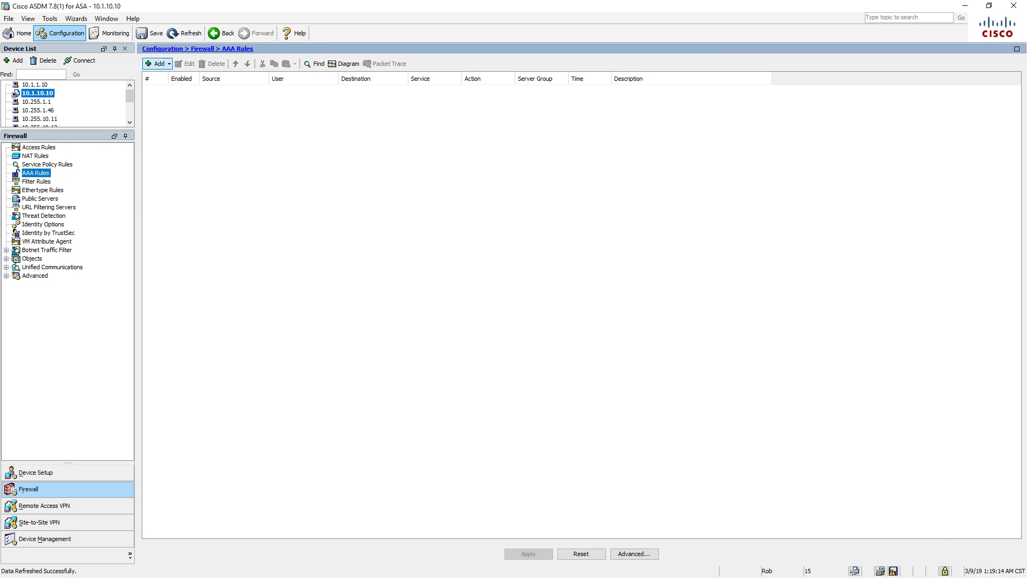
- On the ASA1 terminal, display the running AAA configuration with sh run aaa
{"action": "key", "text": "alt+Tab"}
{"action": "type", "text": "sh run aaa"}
{"action": "key", "text": "Return"}
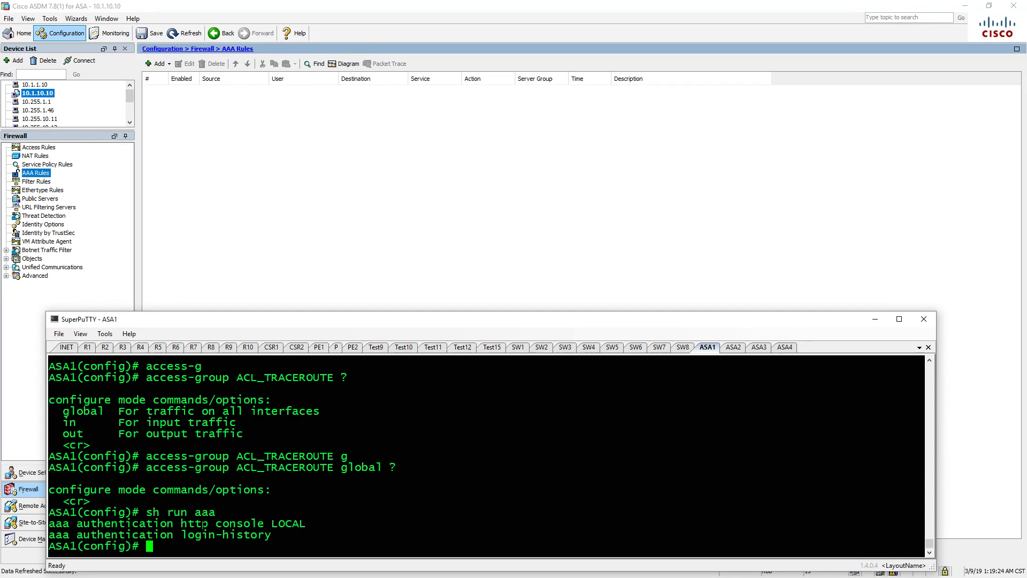
- Bring Cisco ASDM back in front of SuperPuTTY, showing the empty AAA Rules list
{"action": "left_click", "coordinate": [339, 143]}
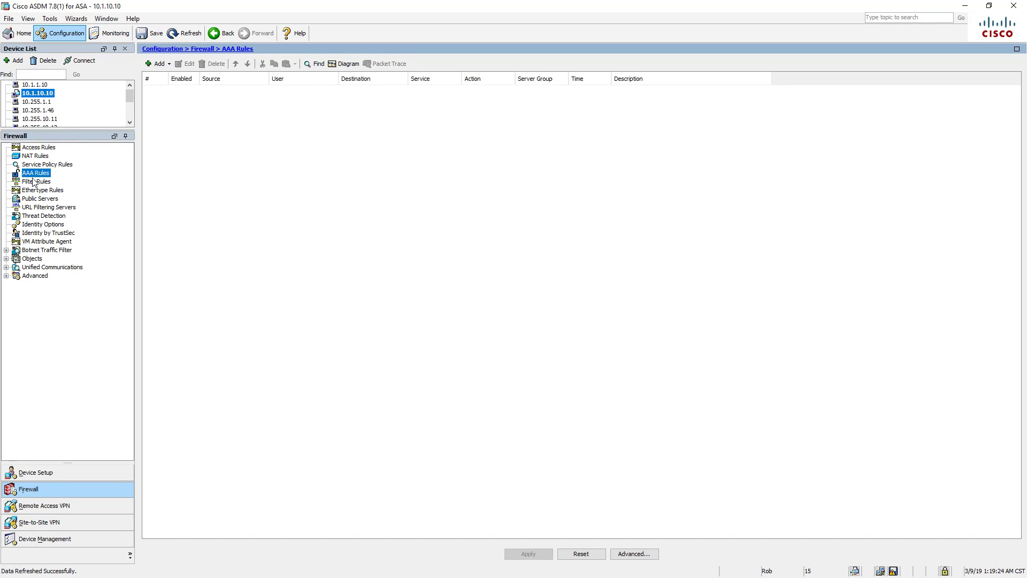
- Under Device Management > Users/AAA > AAA Access, confirm HTTP/ASDM authenticates via the LOCAL server group
{"action": "left_click", "coordinate": [83, 539]}
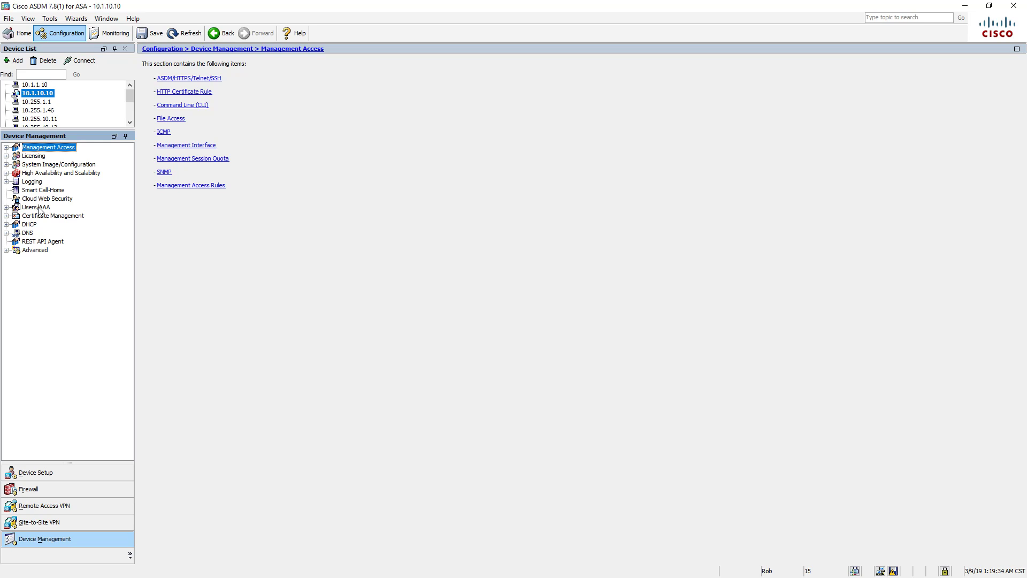
{"action": "left_click", "coordinate": [6, 147]}
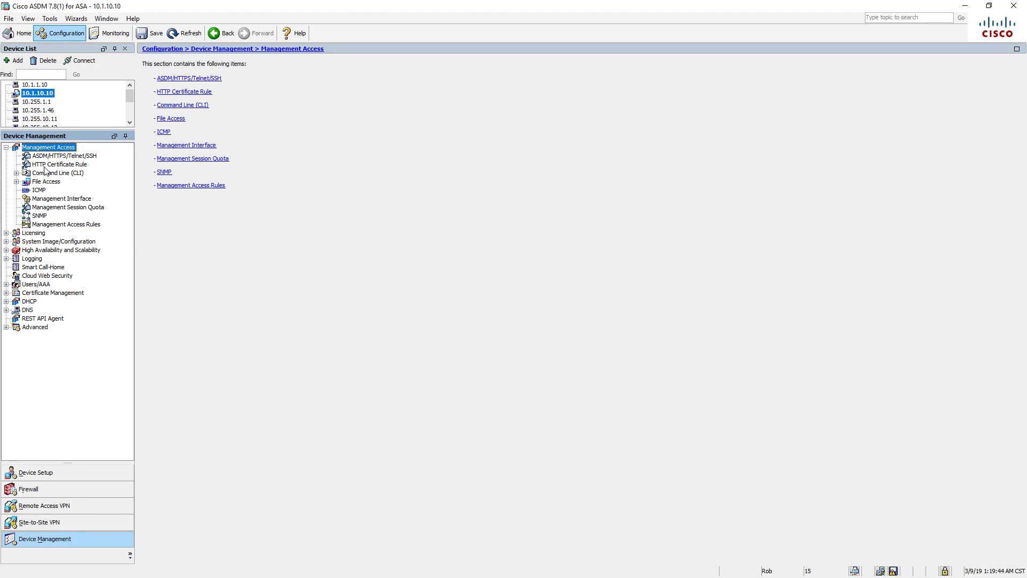
{"action": "left_click", "coordinate": [66, 156]}
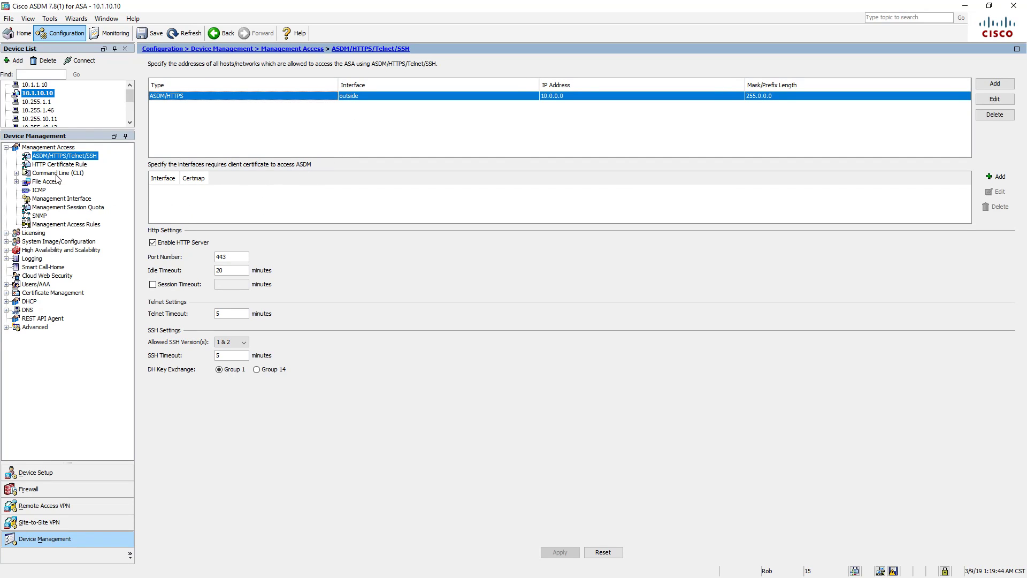
{"action": "left_click", "coordinate": [36, 284]}
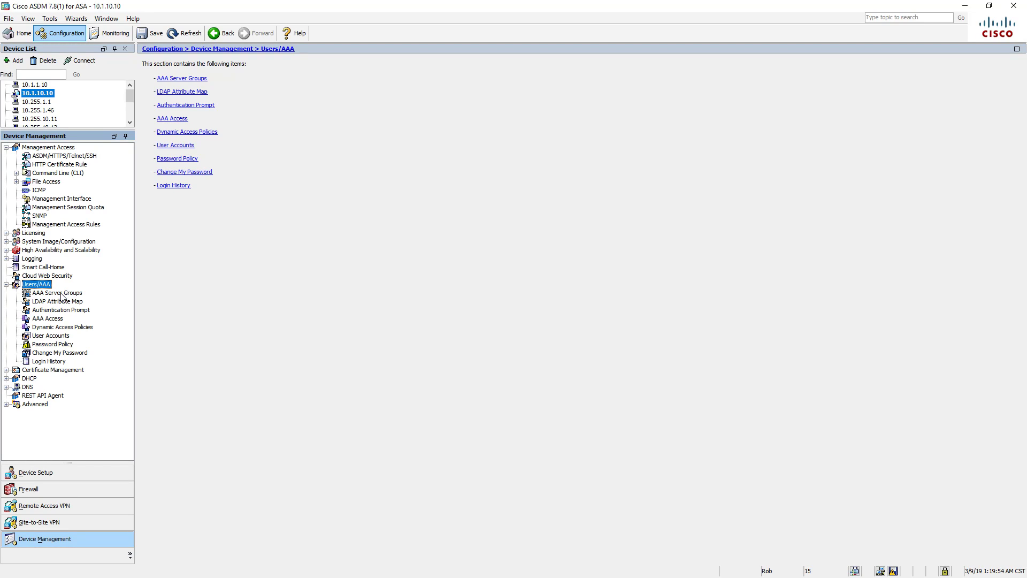
{"action": "left_click", "coordinate": [52, 320]}
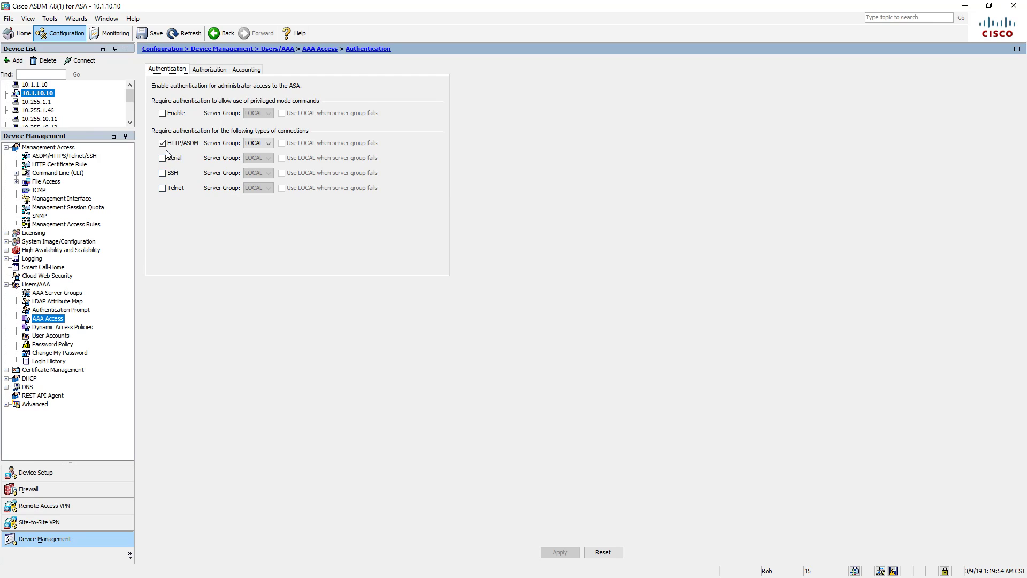
{"action": "left_click", "coordinate": [266, 143]}
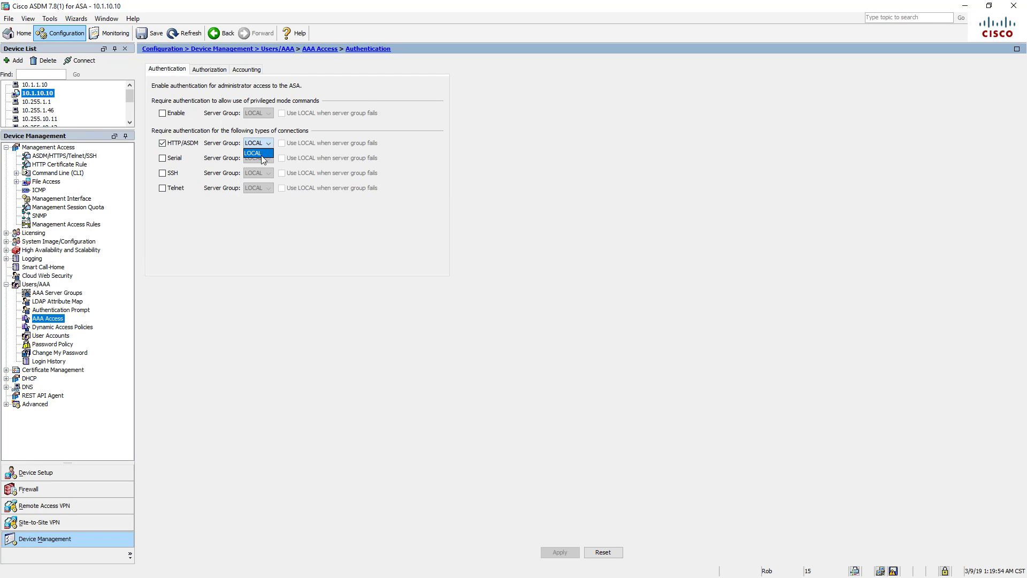
{"action": "left_click", "coordinate": [259, 303]}
- Back in Firewall, view the empty Filter Rules list, then the empty Ethertype Rules list
{"action": "left_click", "coordinate": [47, 495]}
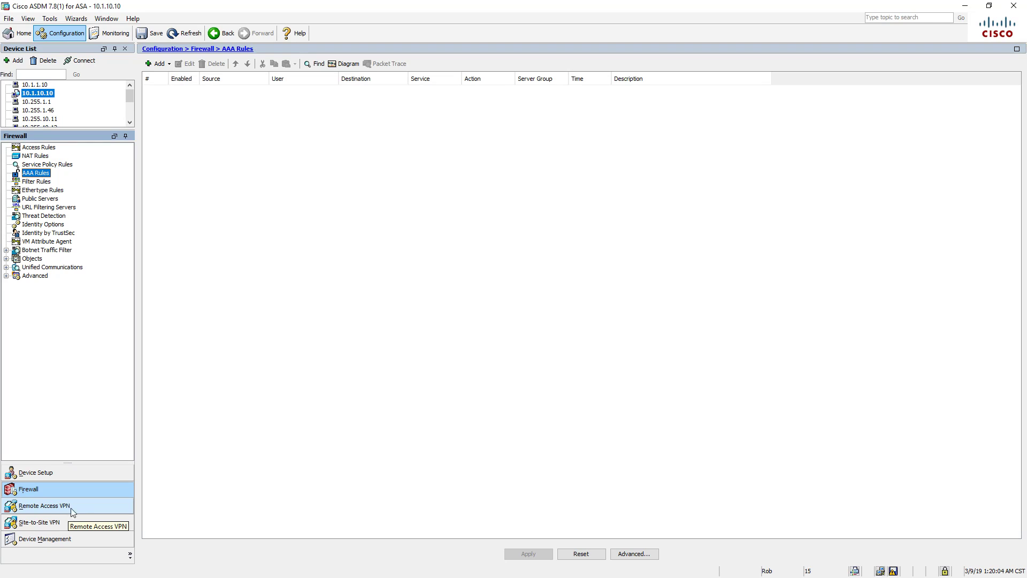
{"action": "left_click", "coordinate": [47, 182]}
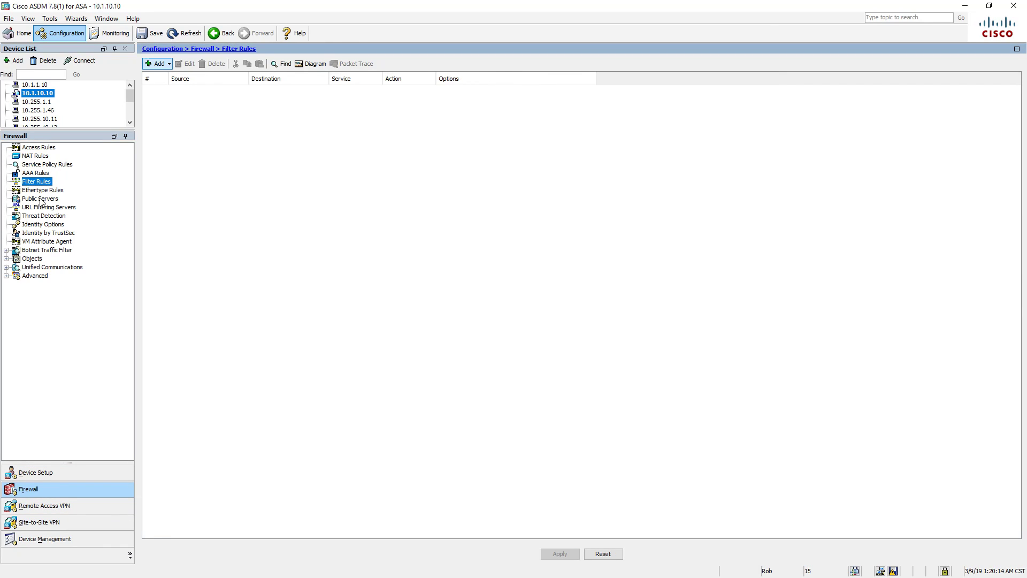
{"action": "left_click", "coordinate": [53, 191]}
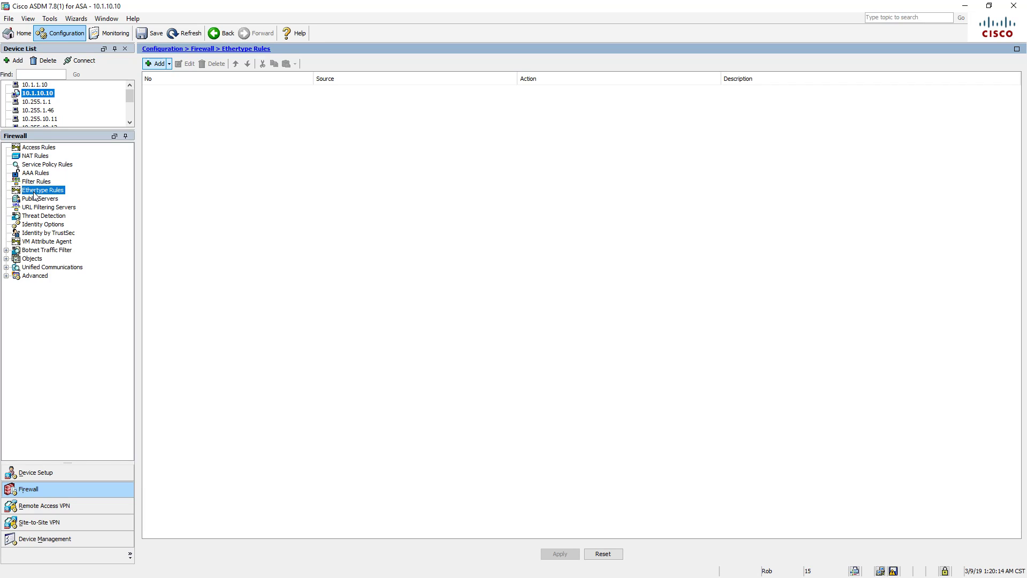
{"action": "left_click", "coordinate": [172, 63]}
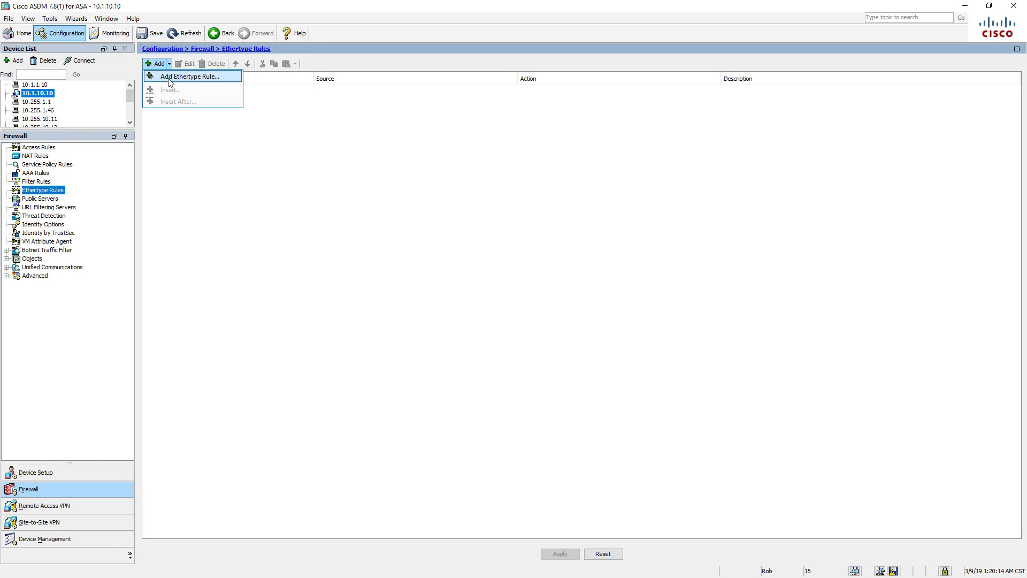
{"action": "left_click", "coordinate": [171, 75]}
{"action": "left_click", "coordinate": [442, 274]}
{"action": "left_click", "coordinate": [442, 274]}
{"action": "left_click", "coordinate": [443, 275]}
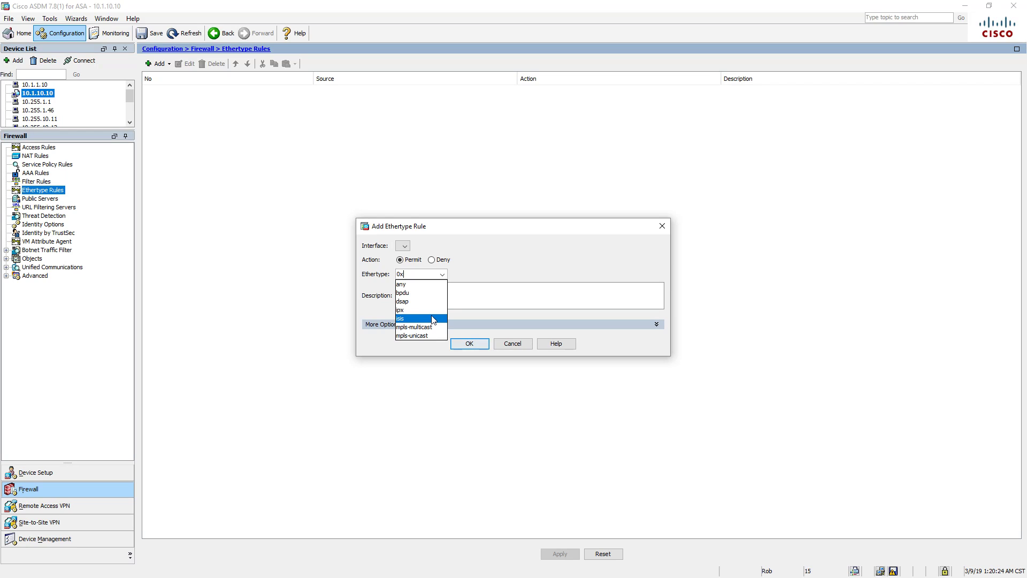
{"action": "left_click", "coordinate": [473, 246]}
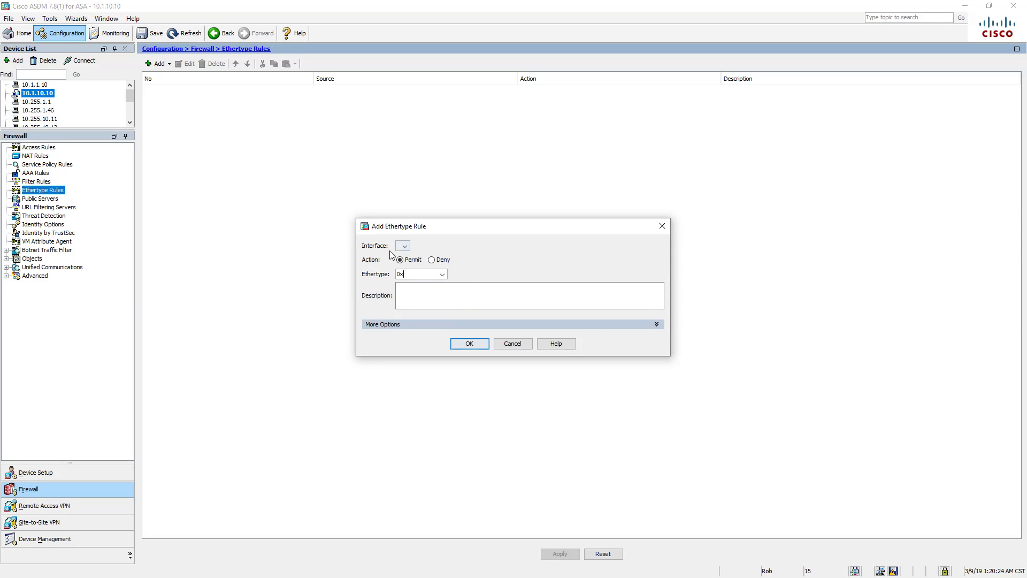
{"action": "left_click", "coordinate": [405, 246]}
{"action": "left_click", "coordinate": [406, 247]}
{"action": "left_click", "coordinate": [445, 325]}
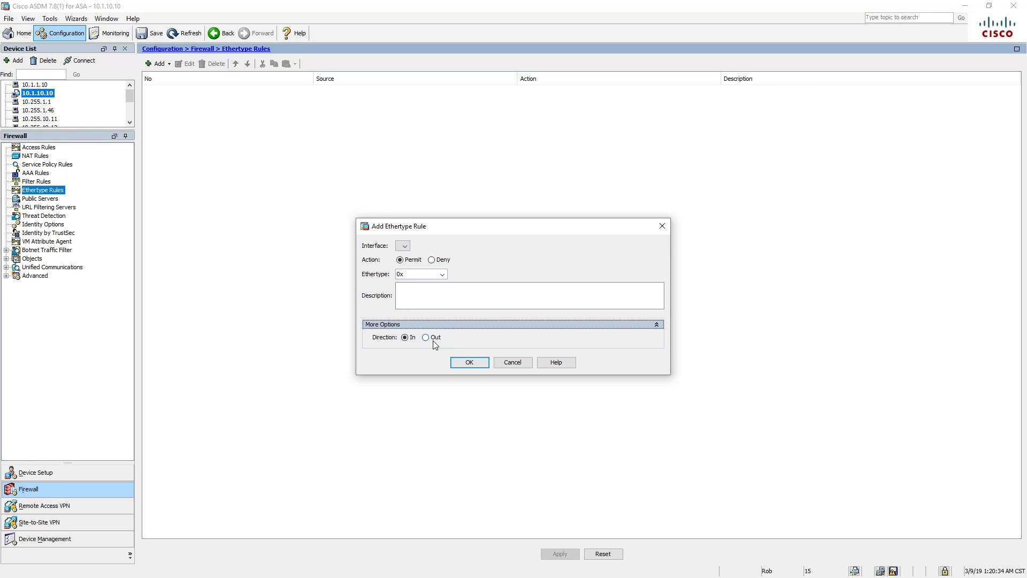
{"action": "left_click", "coordinate": [514, 363]}
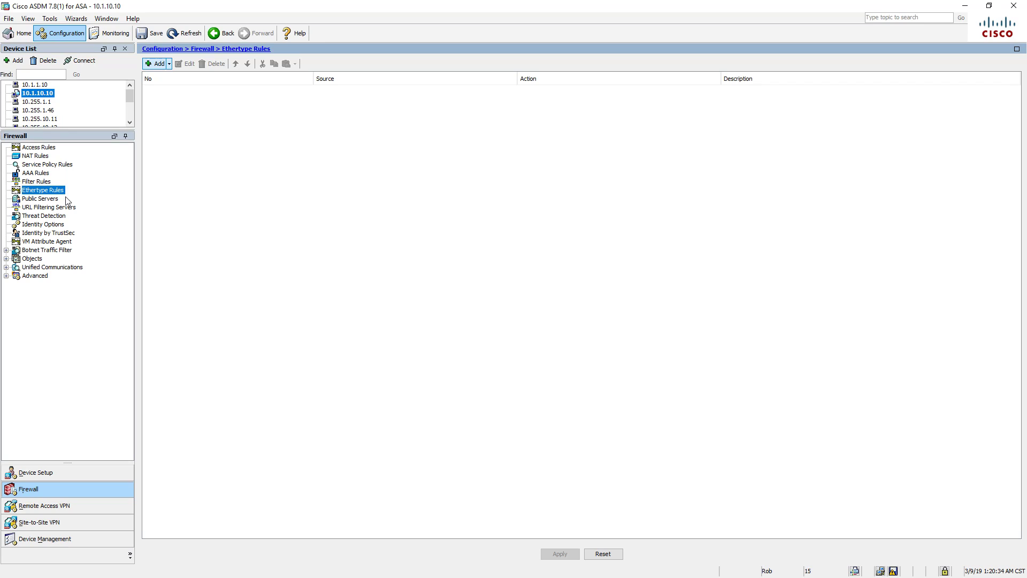
- Browse Public Servers, URL Filtering Servers and Threat Detection, ending on Identity Options with domain LOCAL
{"action": "left_click", "coordinate": [43, 200]}
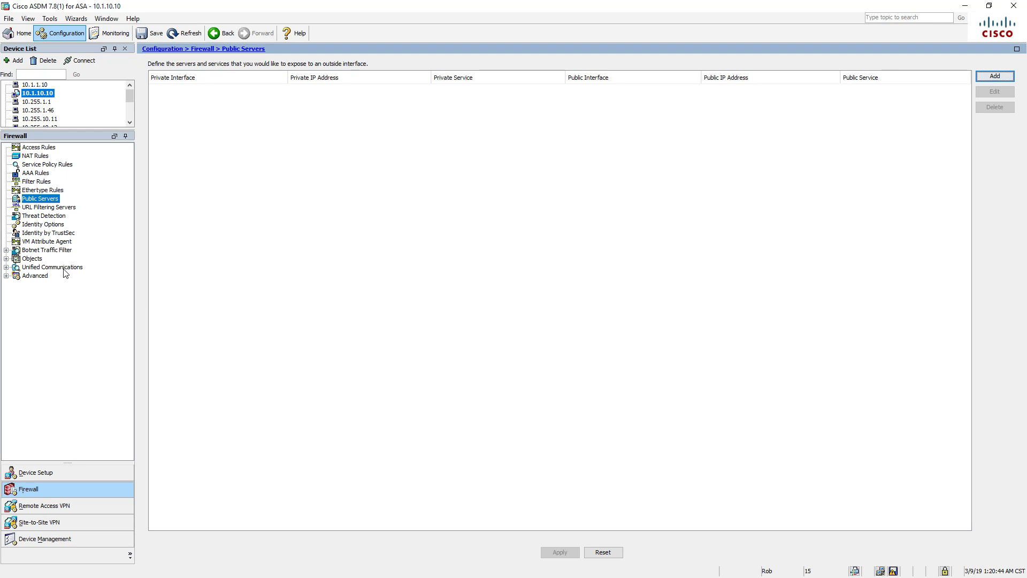
{"action": "left_click", "coordinate": [67, 209]}
{"action": "left_click", "coordinate": [64, 224]}
{"action": "left_click", "coordinate": [63, 218]}
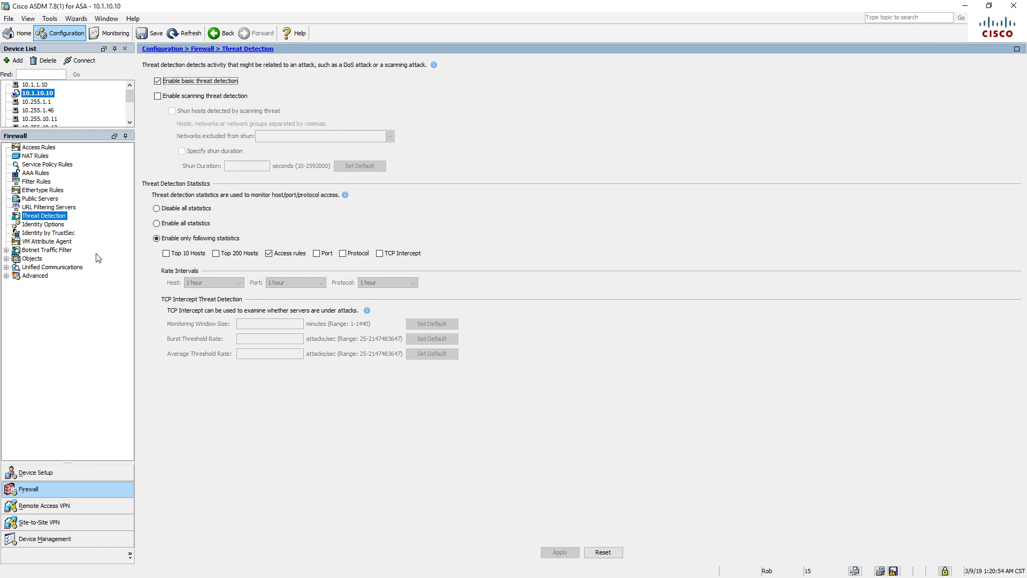
{"action": "left_click", "coordinate": [58, 224]}
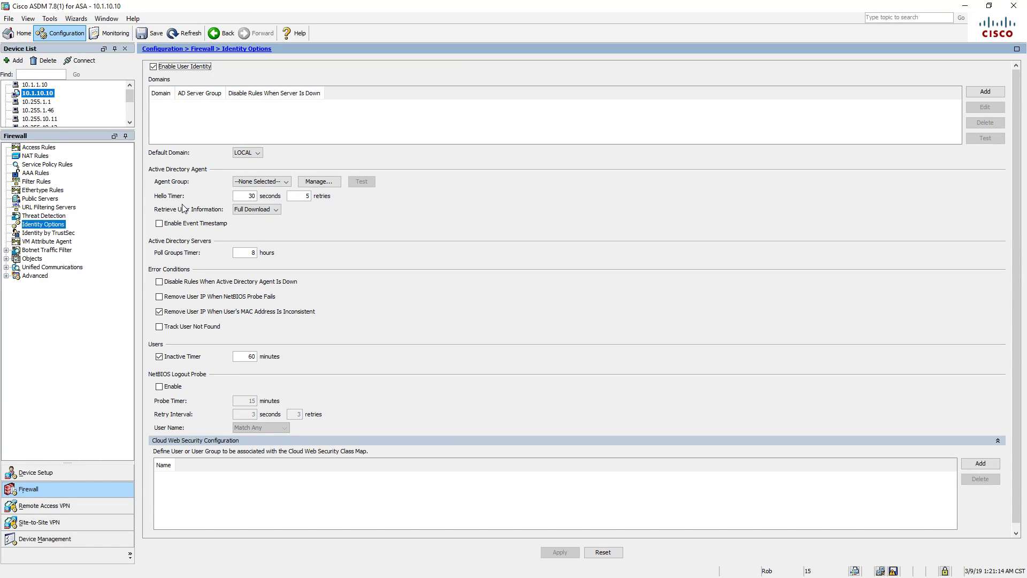
- Look through Identity by TrustSec, VM Attribute Agent and Botnet Traffic Filter, then open Objects
{"action": "left_click", "coordinate": [56, 227]}
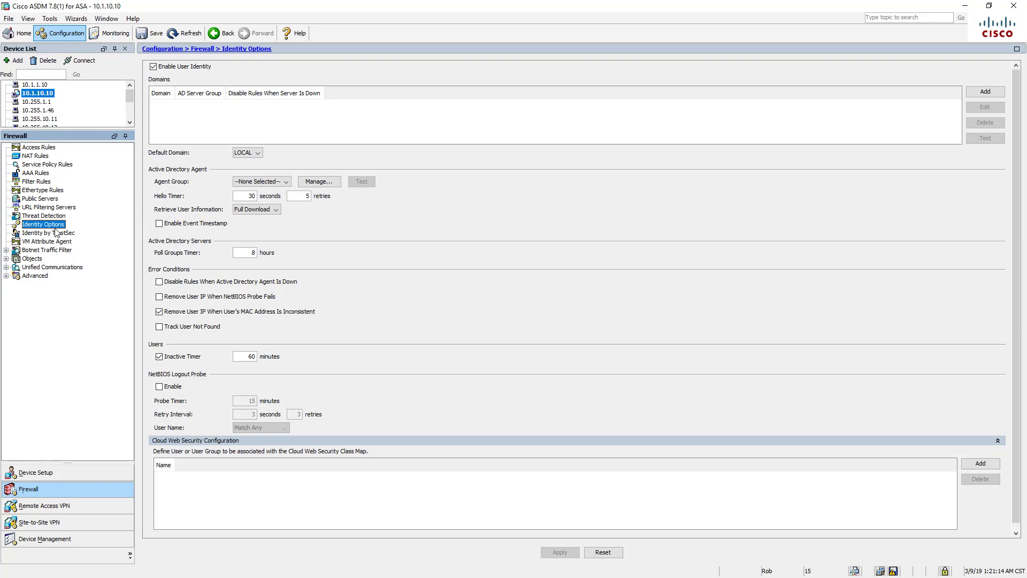
{"action": "left_click", "coordinate": [56, 233]}
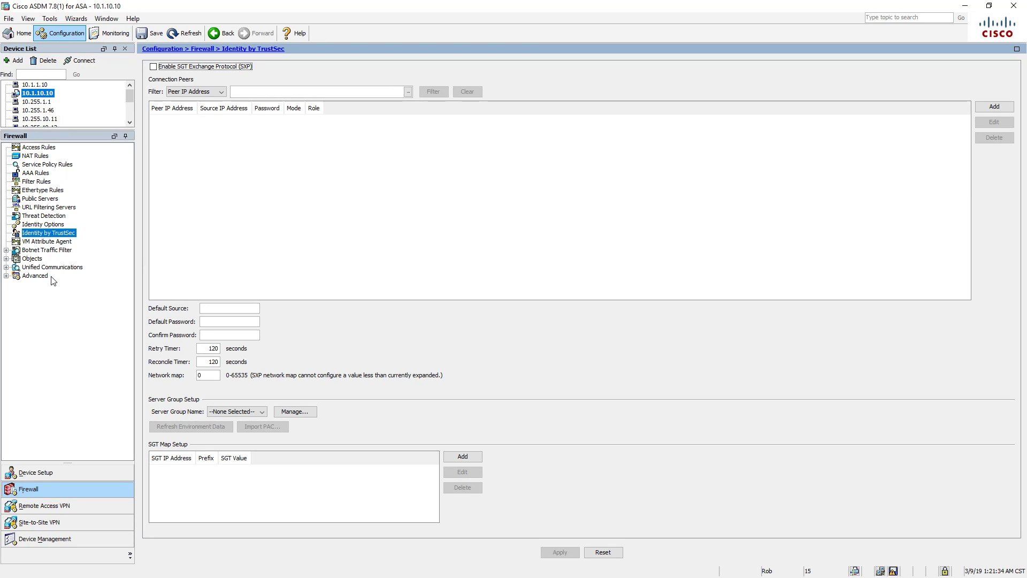
{"action": "left_click", "coordinate": [59, 242]}
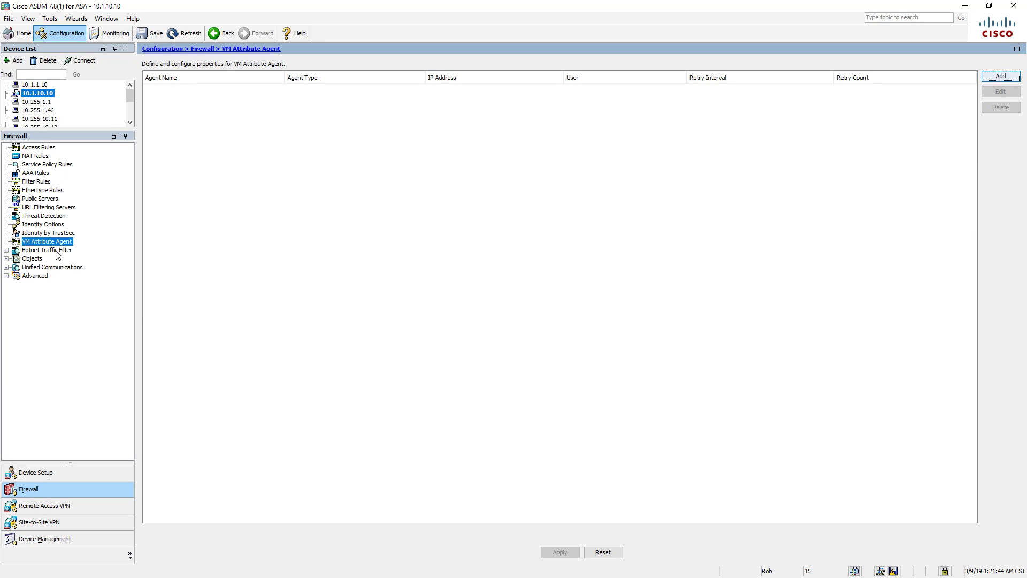
{"action": "left_click", "coordinate": [58, 251]}
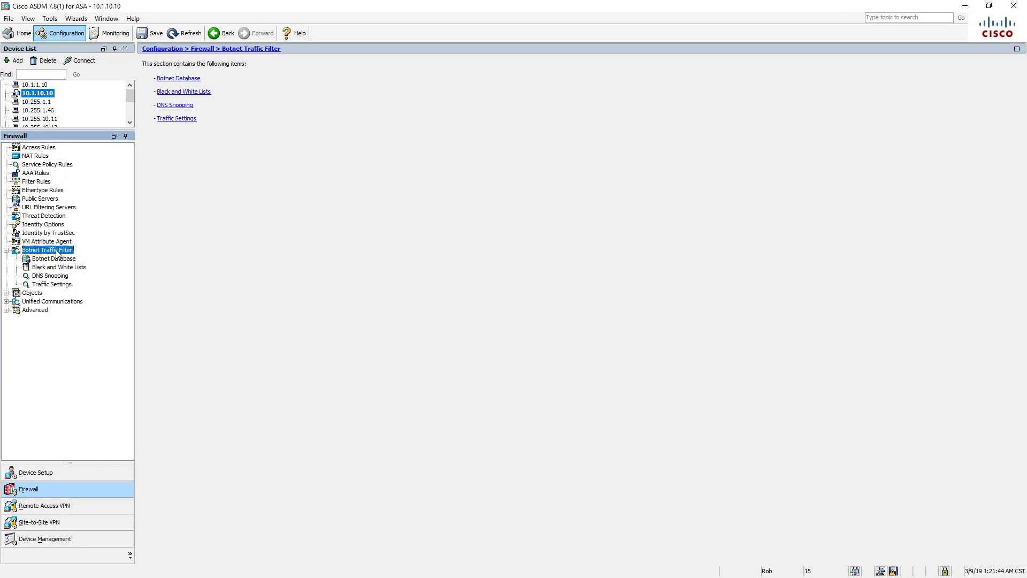
{"action": "left_click", "coordinate": [32, 293]}
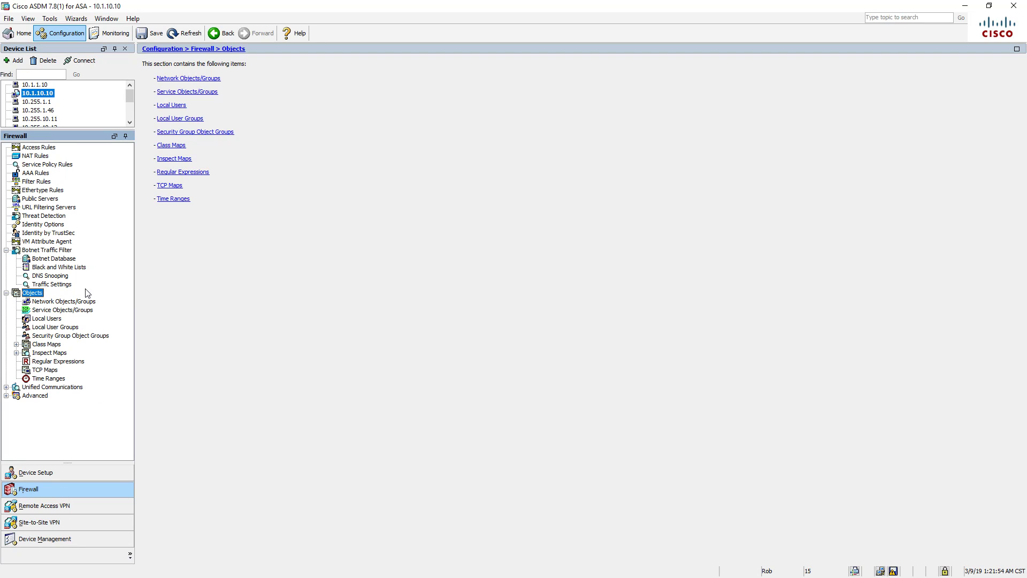
- Browse network and service objects and Class Maps, then open Regular Expressions with its _default patterns
{"action": "left_click", "coordinate": [73, 302]}
{"action": "left_click", "coordinate": [66, 311]}
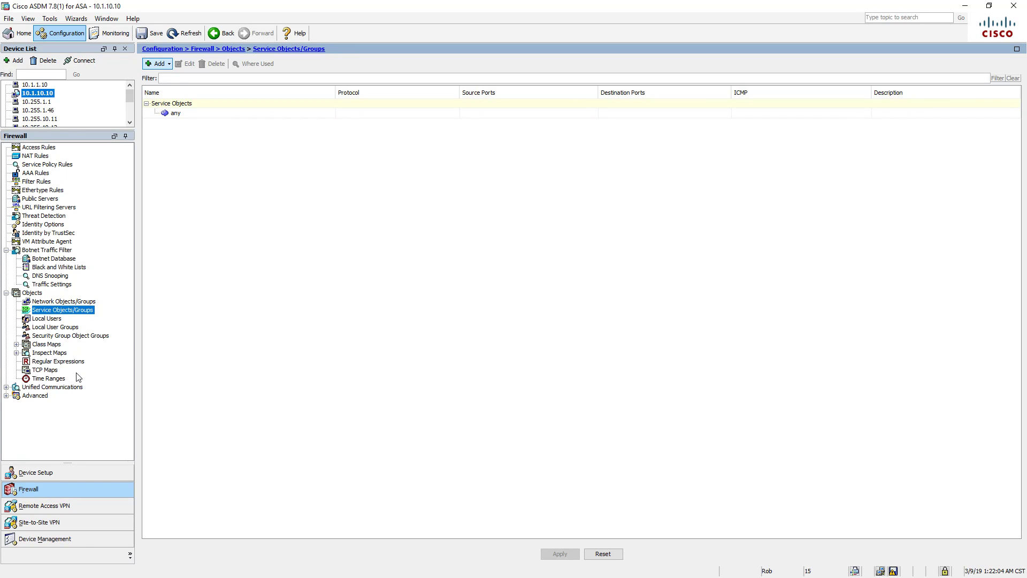
{"action": "left_click", "coordinate": [51, 345]}
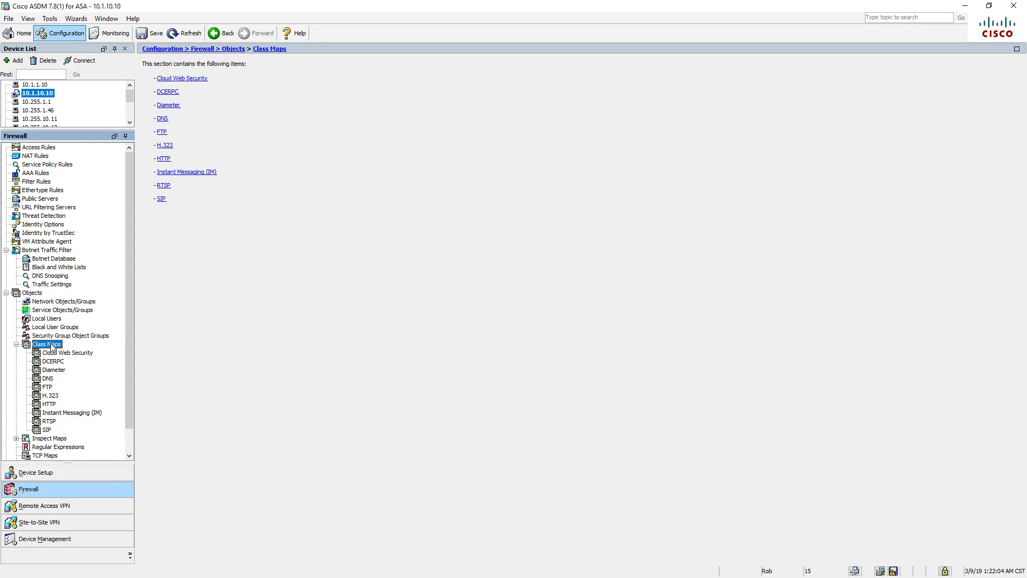
{"action": "scroll", "coordinate": [94, 424], "scroll_direction": "down", "scroll_amount": 1}
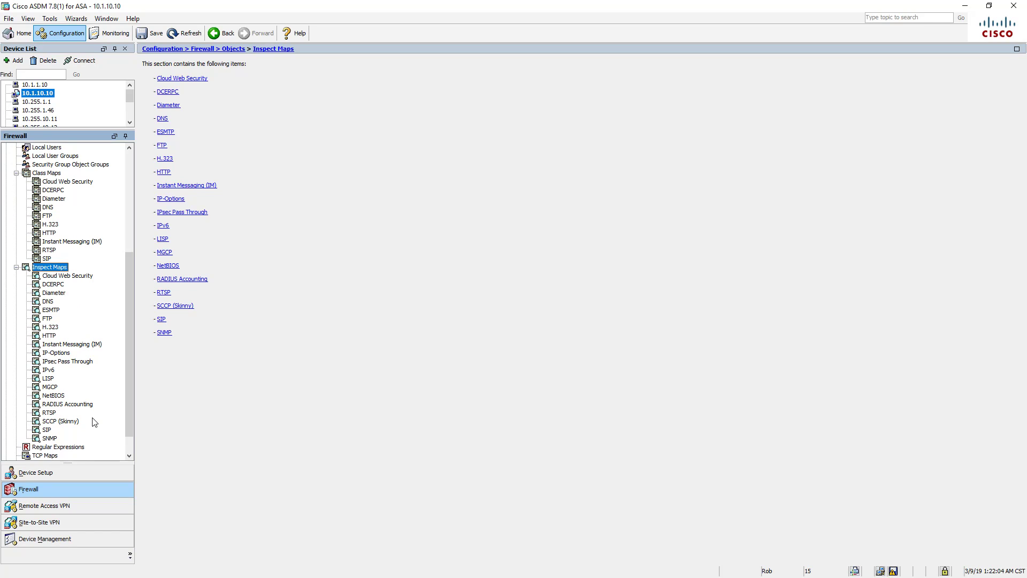
{"action": "scroll", "coordinate": [94, 423], "scroll_direction": "down", "scroll_amount": 1}
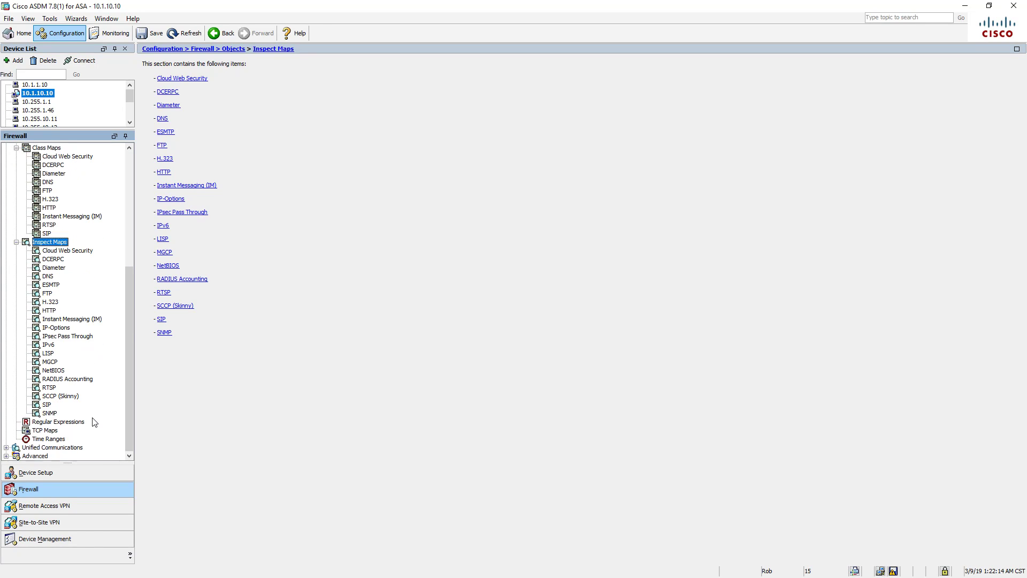
{"action": "left_click", "coordinate": [78, 422]}
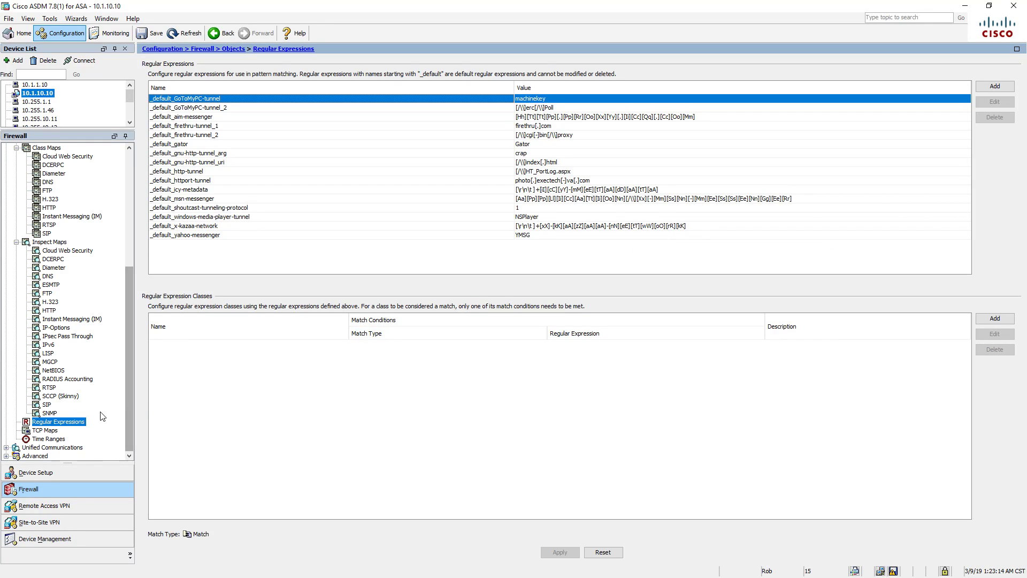
- Check the TCP Maps and Time Ranges lists, collapse Class Maps, Inspect Maps and Objects, then open Unified Communications
{"action": "left_click", "coordinate": [48, 431]}
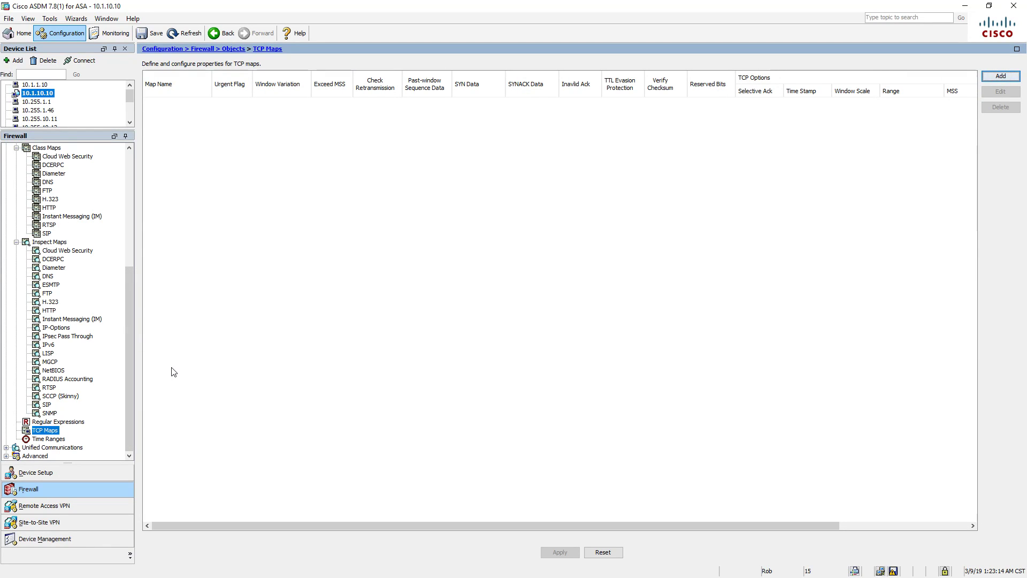
{"action": "left_click", "coordinate": [60, 439]}
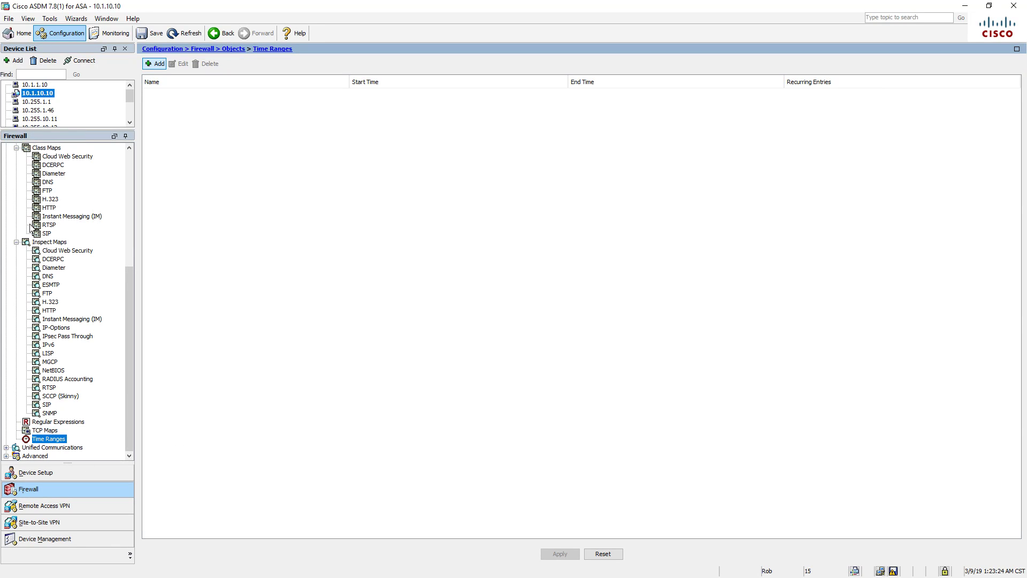
{"action": "left_click", "coordinate": [17, 148]}
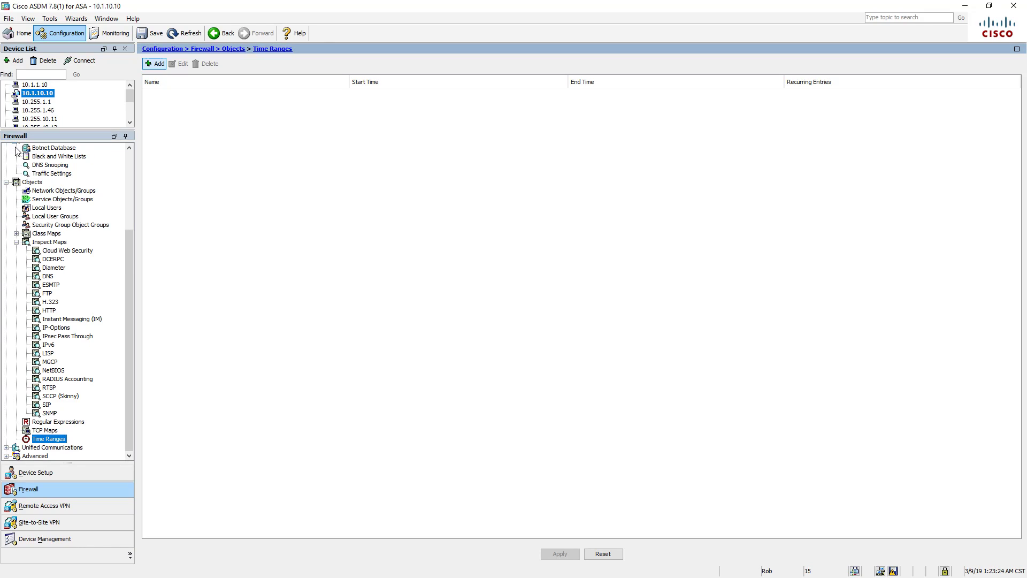
{"action": "left_click", "coordinate": [16, 242]}
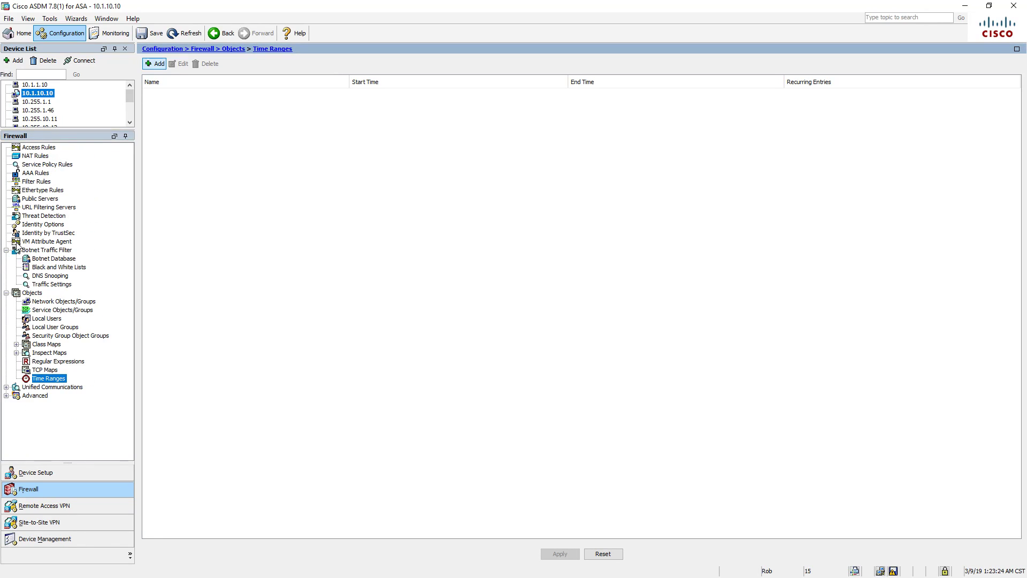
{"action": "left_click", "coordinate": [6, 292]}
{"action": "left_click", "coordinate": [44, 302]}
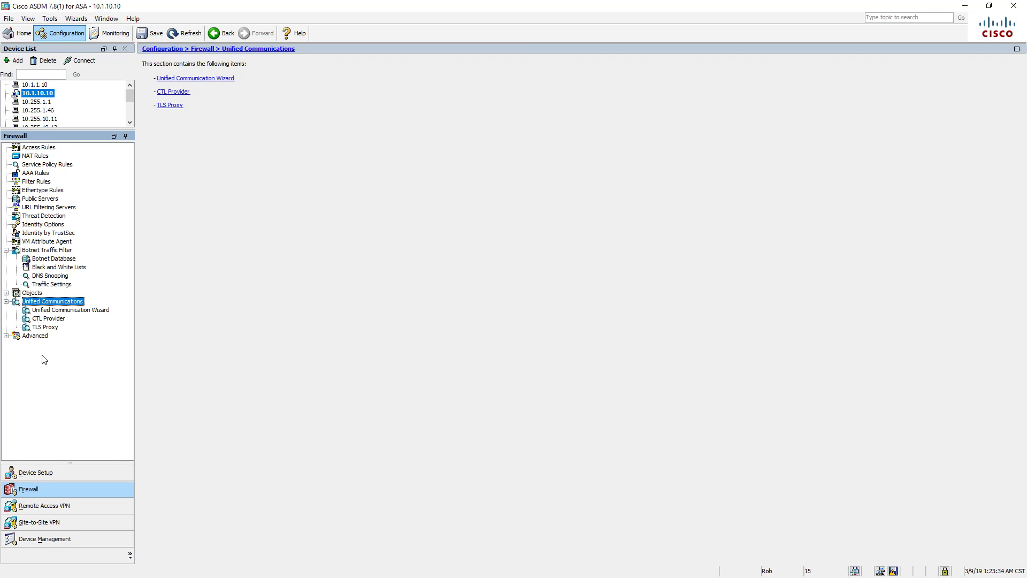
- View per-interface Anti-Spoofing under Advanced, then open Certificate Management's Local Certificate Authority section
{"action": "left_click", "coordinate": [34, 336]}
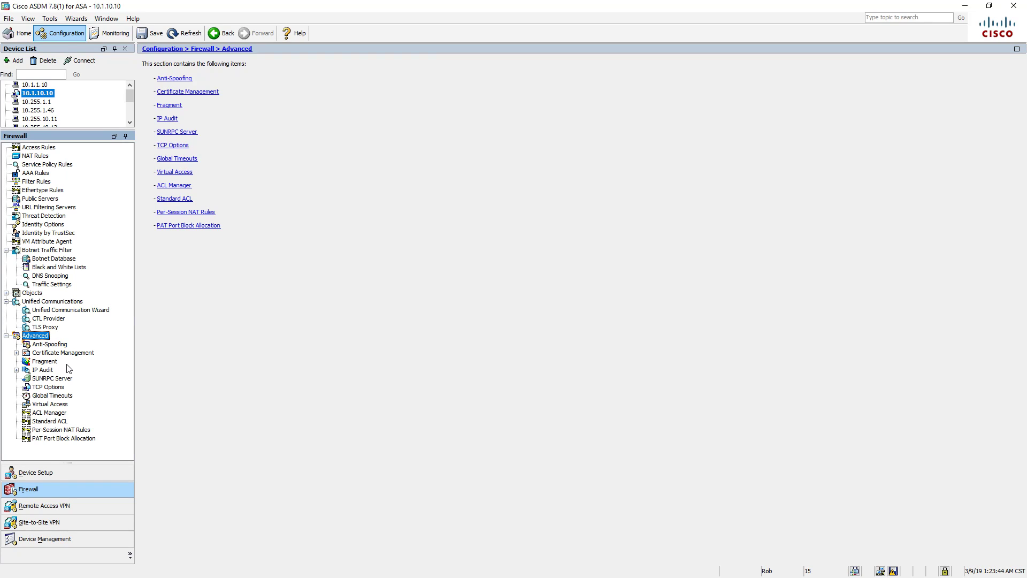
{"action": "left_click", "coordinate": [53, 345]}
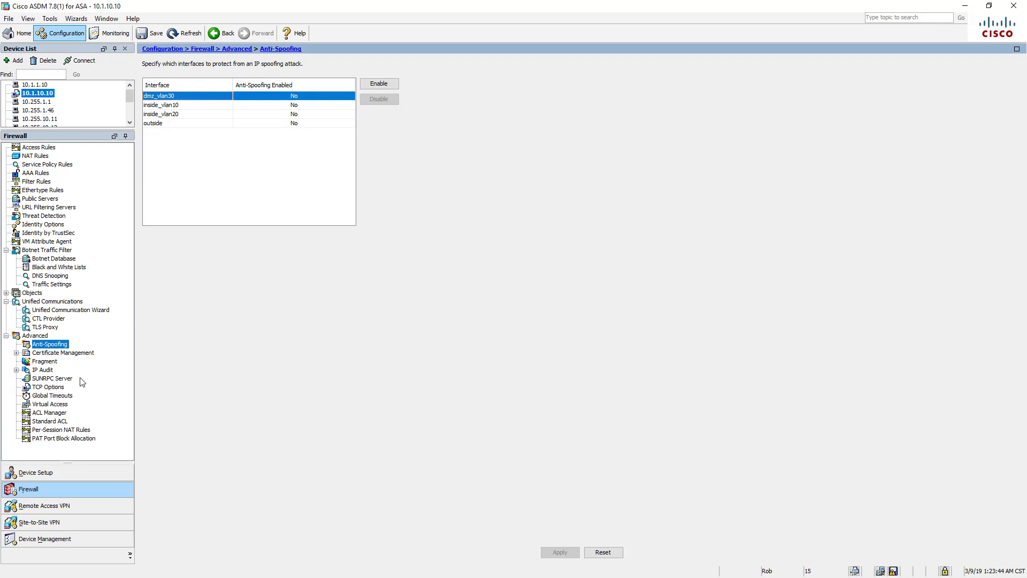
{"action": "left_click", "coordinate": [73, 354]}
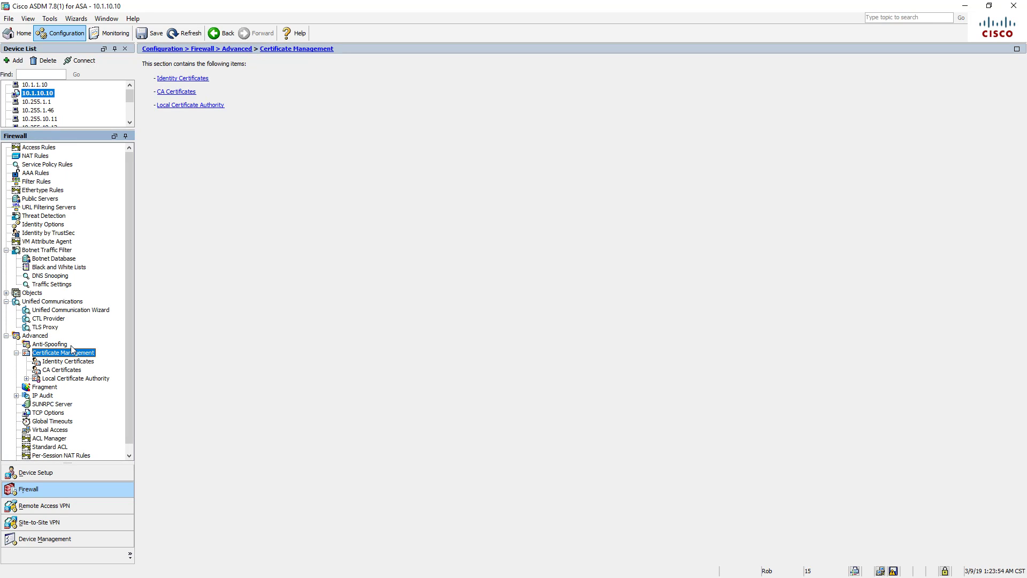
{"action": "left_click", "coordinate": [70, 379]}
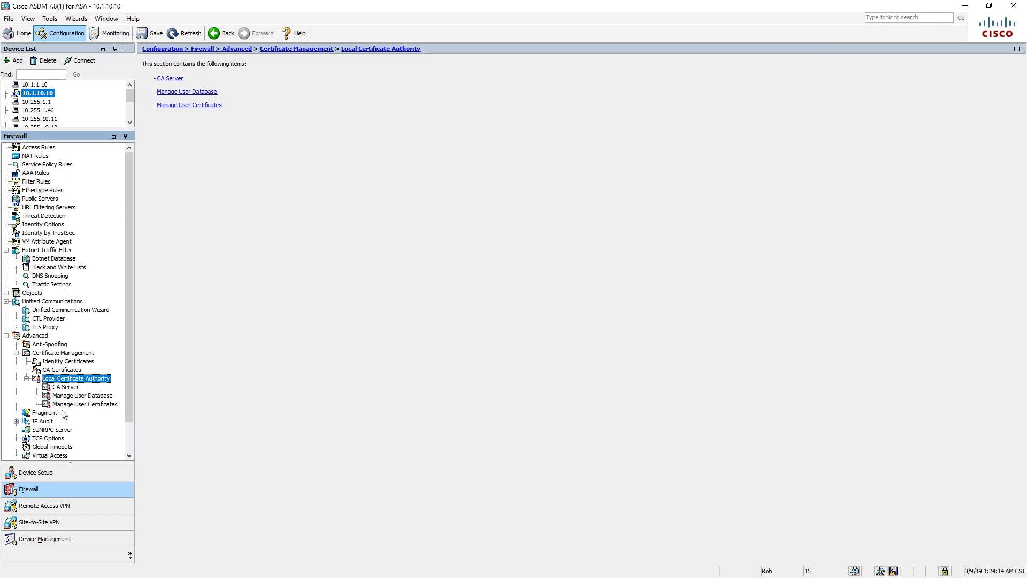
- Open the CA Server page (issuer CN=ASA1., 1024-bit keys) and dismiss the SMTP server browser unchanged
{"action": "left_click", "coordinate": [76, 387]}
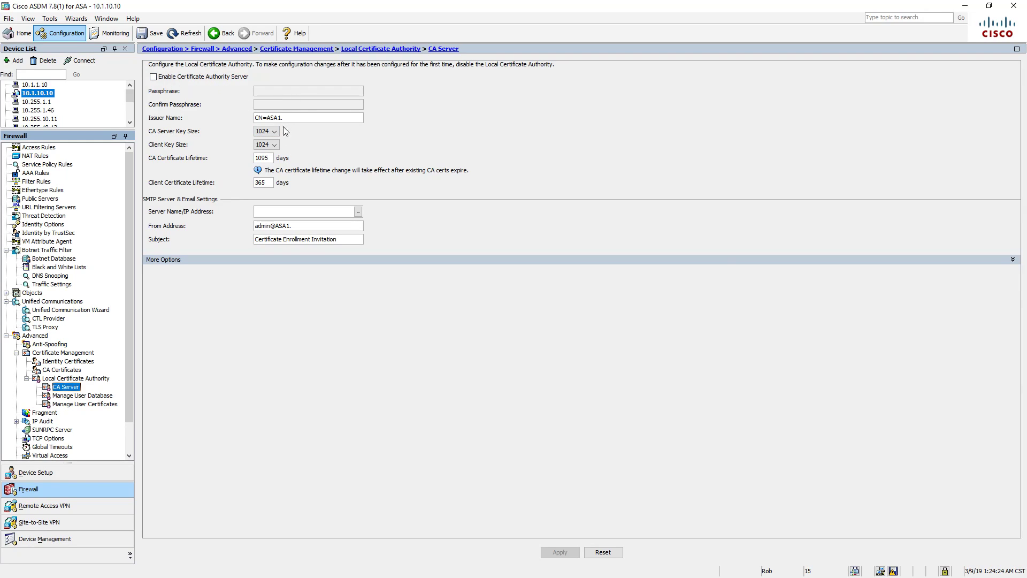
{"action": "left_click", "coordinate": [358, 212]}
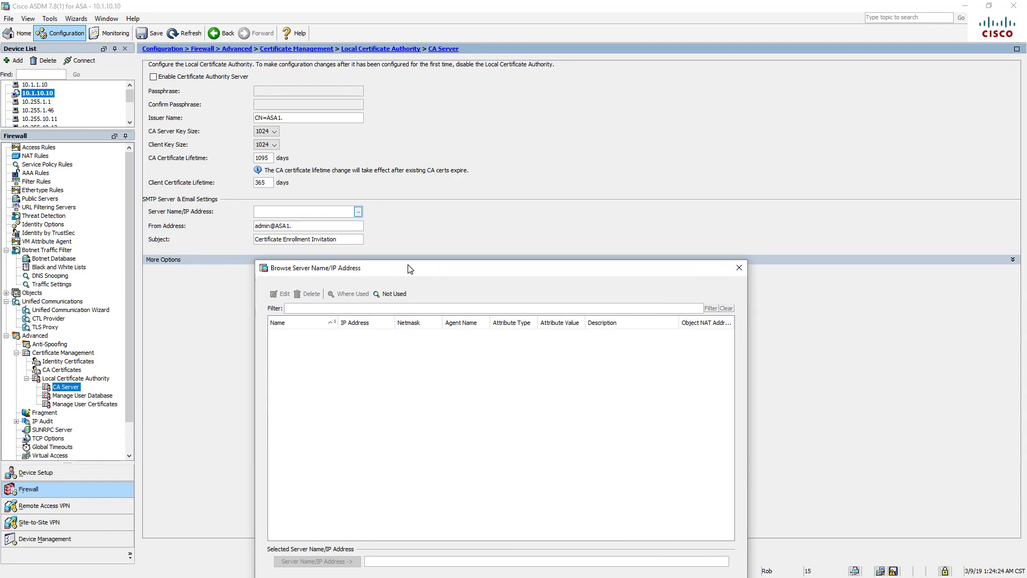
{"action": "left_click", "coordinate": [739, 269]}
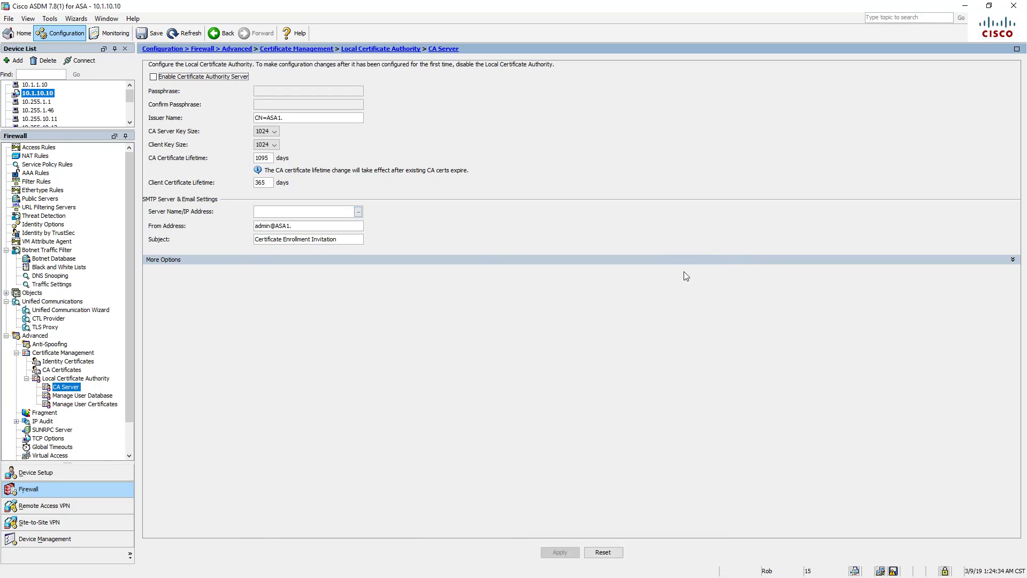
{"action": "left_click", "coordinate": [1013, 260]}
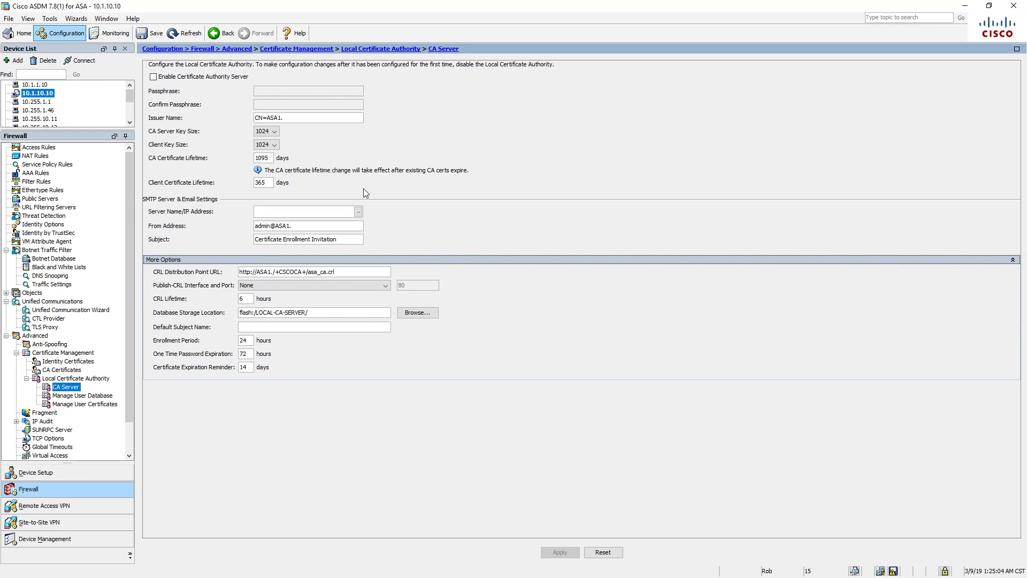
{"action": "scroll", "coordinate": [80, 422], "scroll_direction": "down", "scroll_amount": 2}
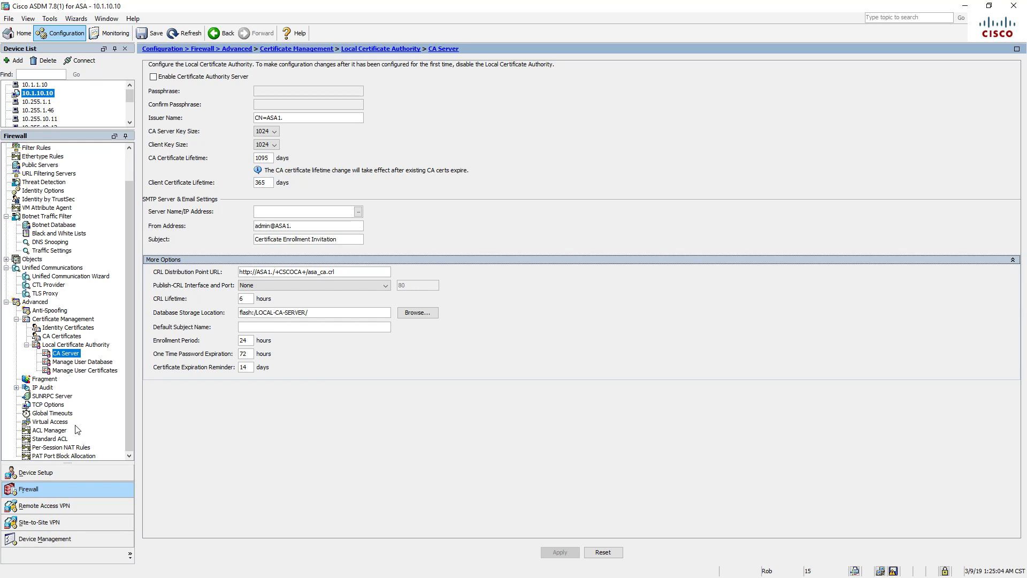
{"action": "left_click", "coordinate": [75, 474]}
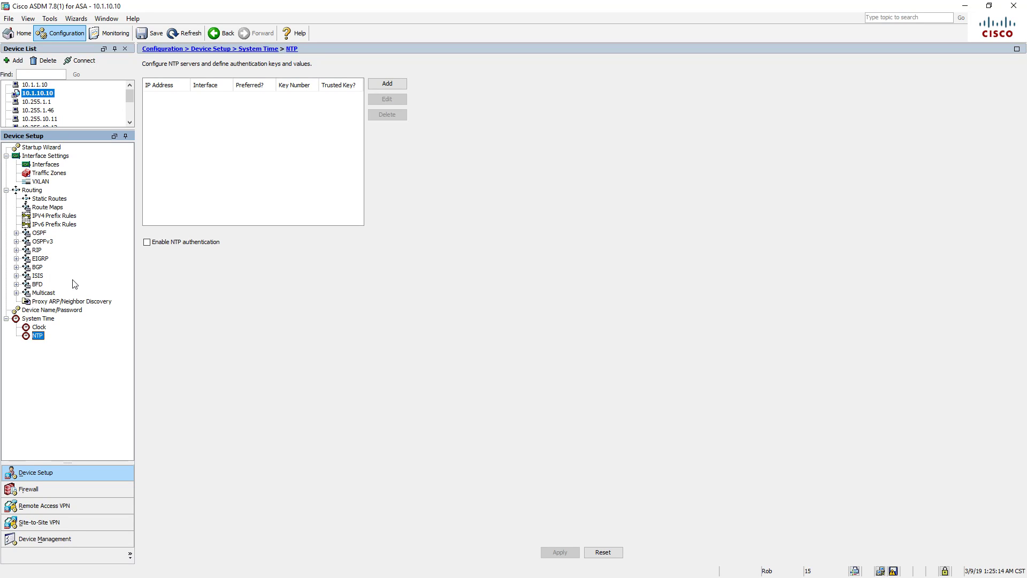
{"action": "left_click", "coordinate": [45, 489]}
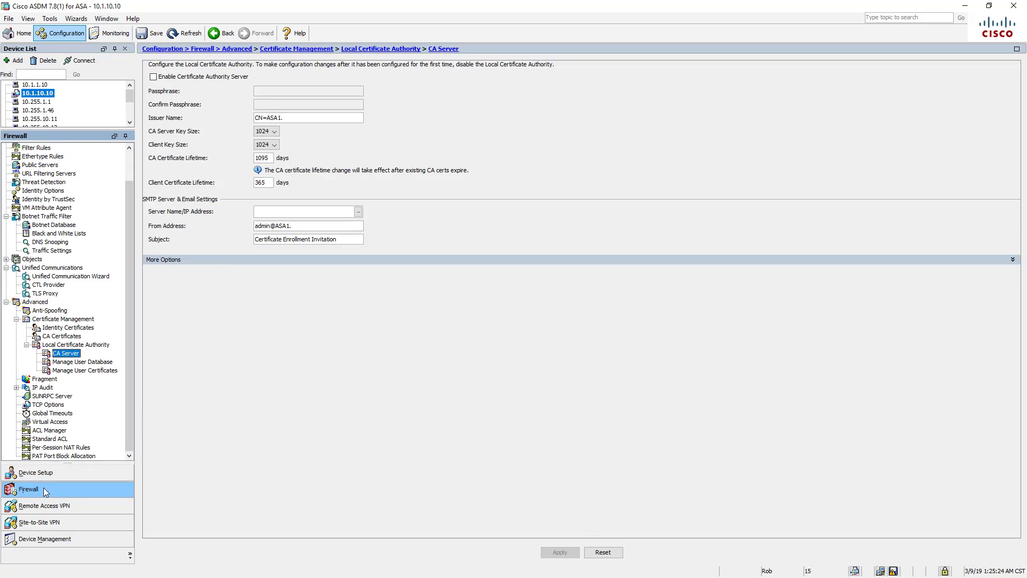
- In Device Management, review the CLI Prompt and Virtual Access pages, then expand File Access
{"action": "left_click", "coordinate": [45, 541]}
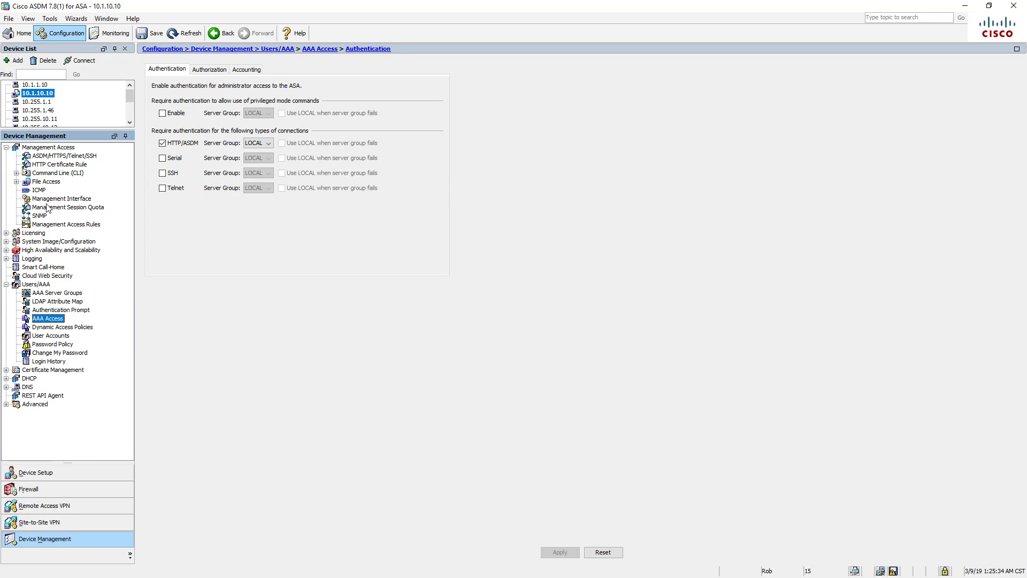
{"action": "left_click", "coordinate": [16, 173]}
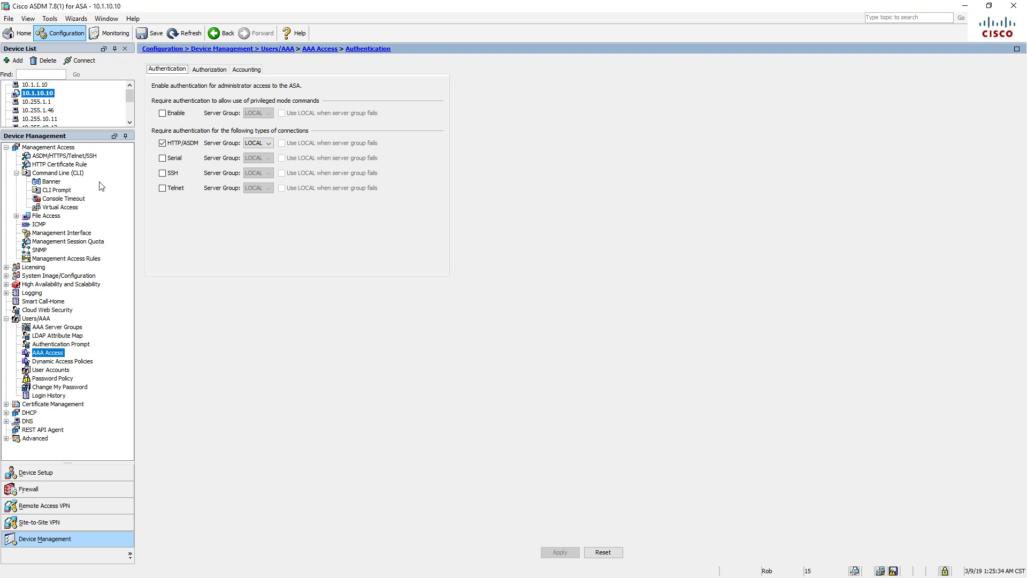
{"action": "left_click", "coordinate": [58, 191]}
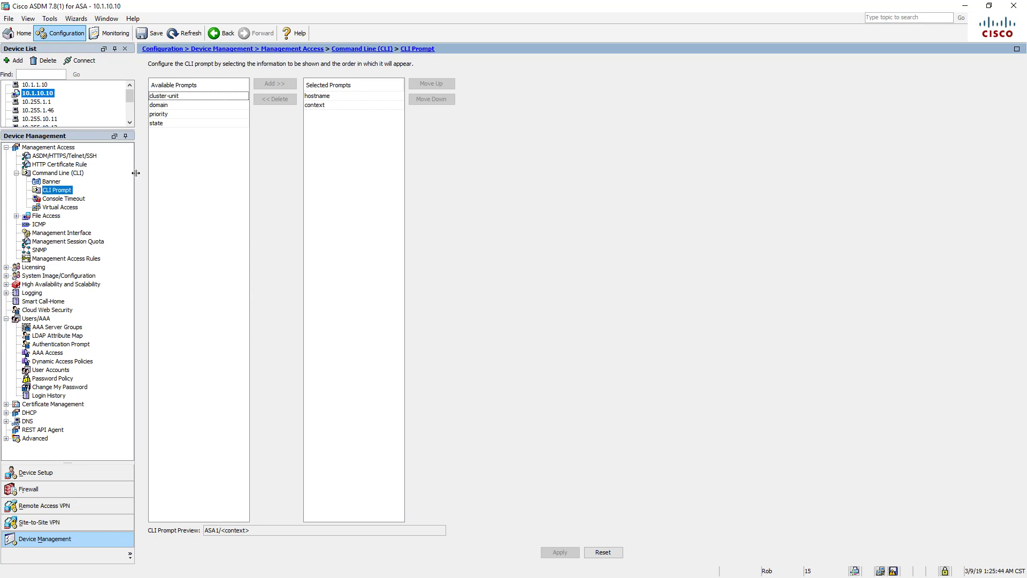
{"action": "left_click", "coordinate": [63, 209]}
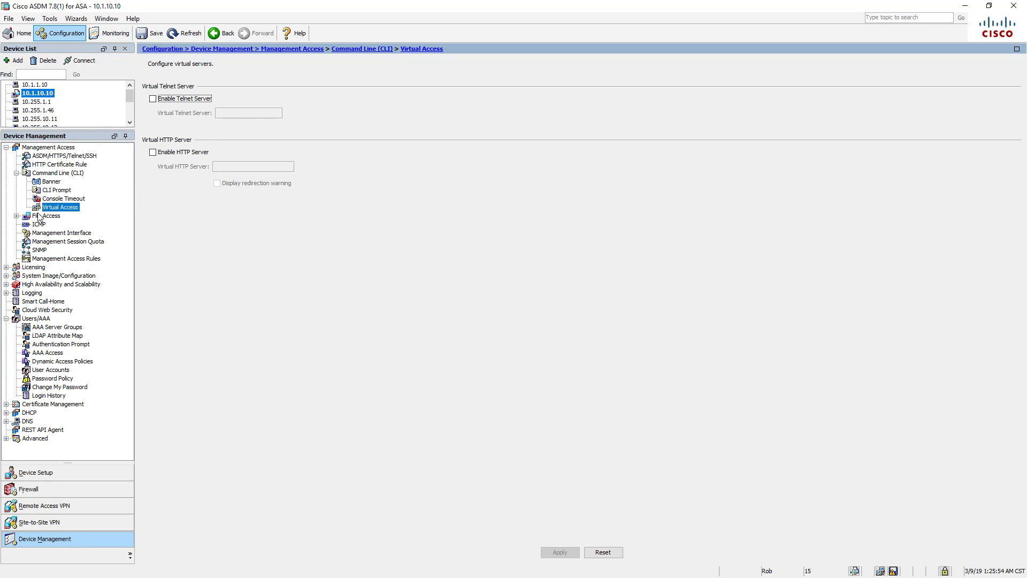
{"action": "left_click", "coordinate": [17, 216]}
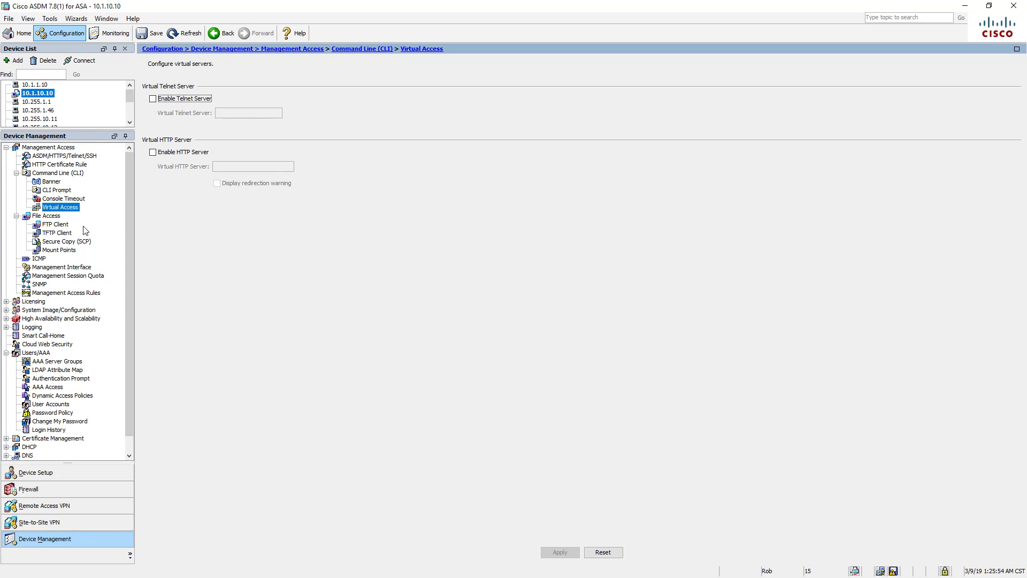
- Check the FTP Client passive mode and Boot Image/Configuration pages, expanding Licensing and System Image/Configuration
{"action": "left_click", "coordinate": [59, 225]}
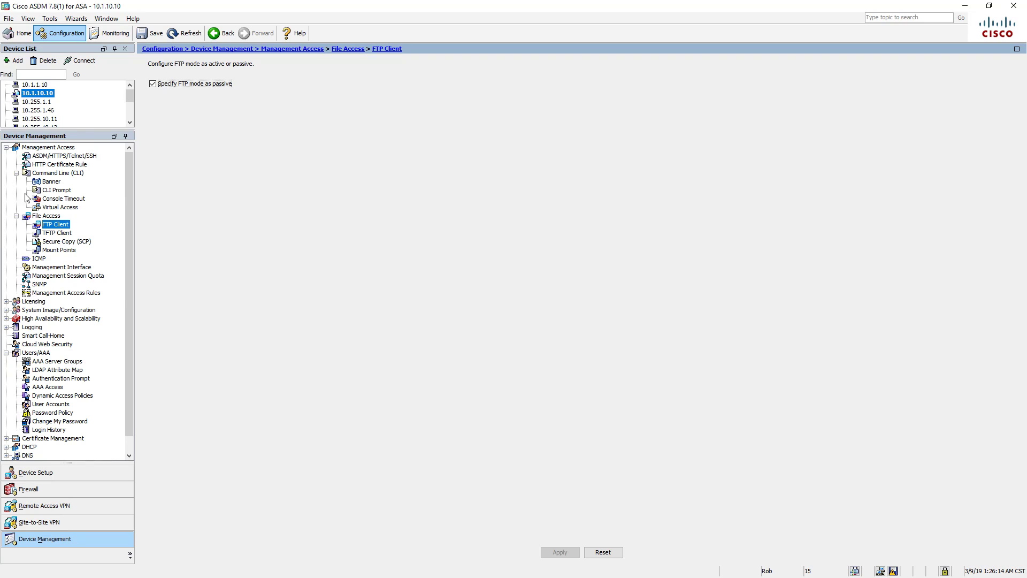
{"action": "left_click", "coordinate": [6, 302]}
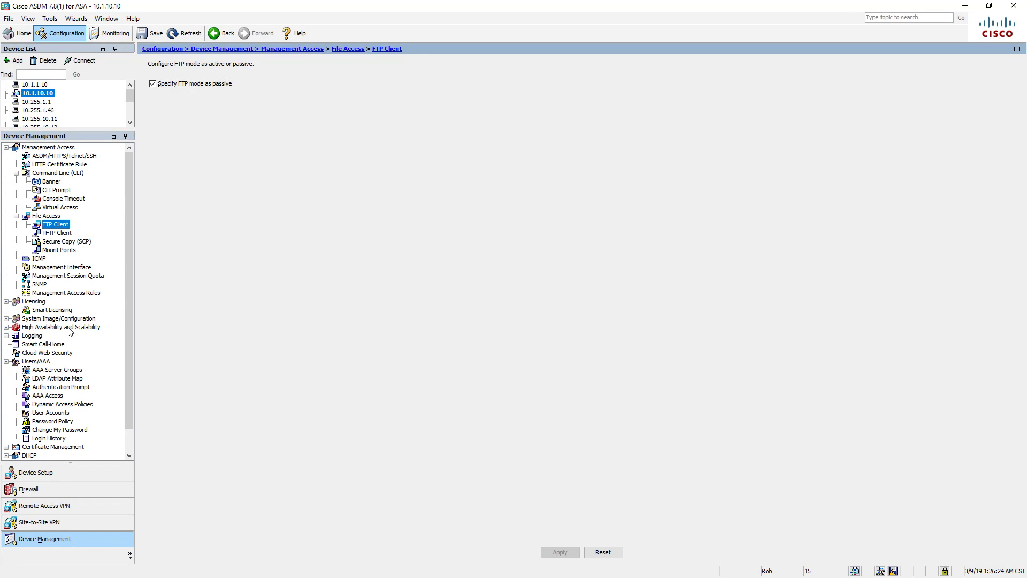
{"action": "left_click", "coordinate": [6, 319]}
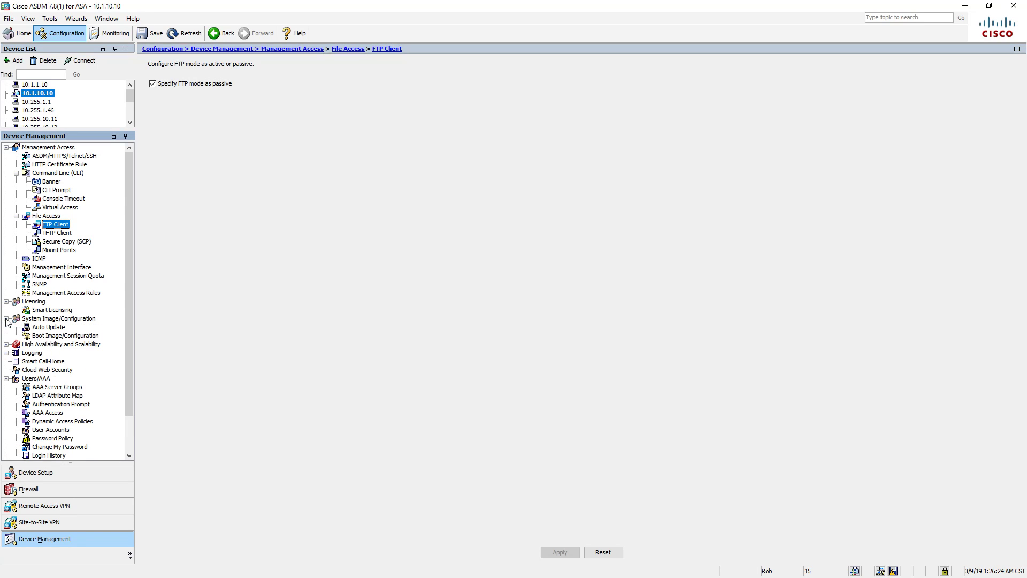
{"action": "left_click", "coordinate": [78, 337]}
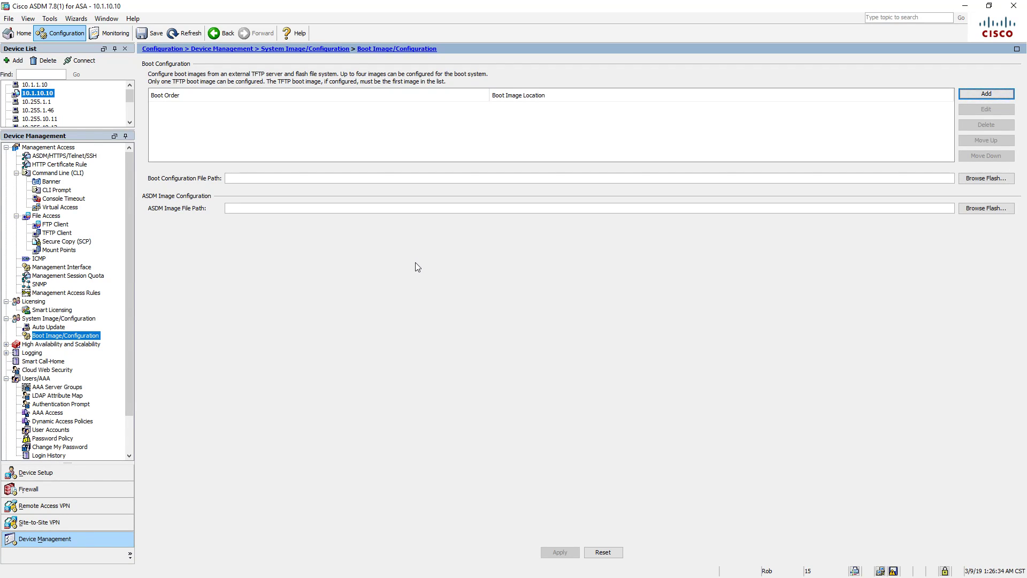
- Open Failover under High Availability and Scalability, where failover is not enabled
{"action": "left_click", "coordinate": [6, 344]}
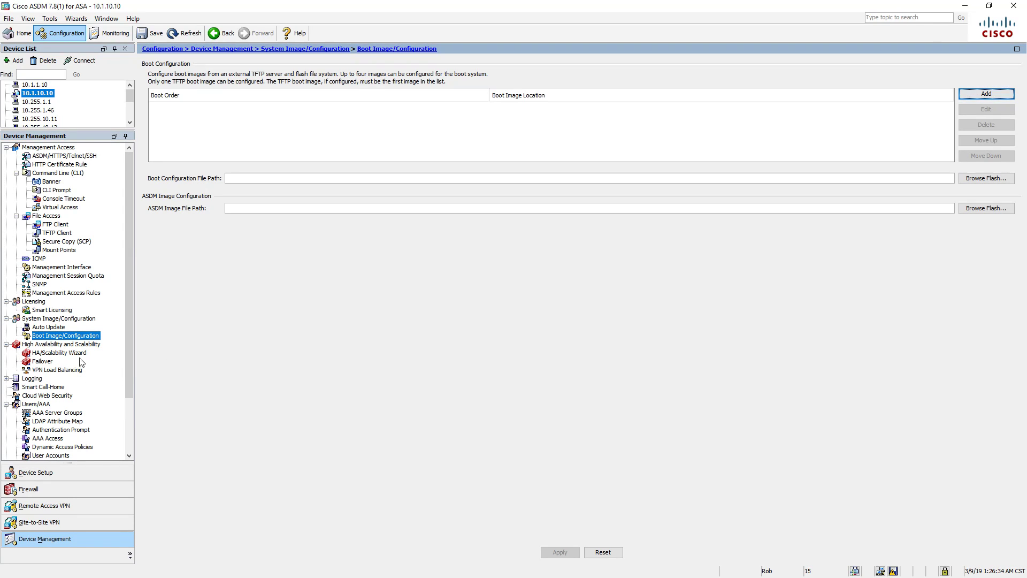
{"action": "left_click", "coordinate": [49, 363]}
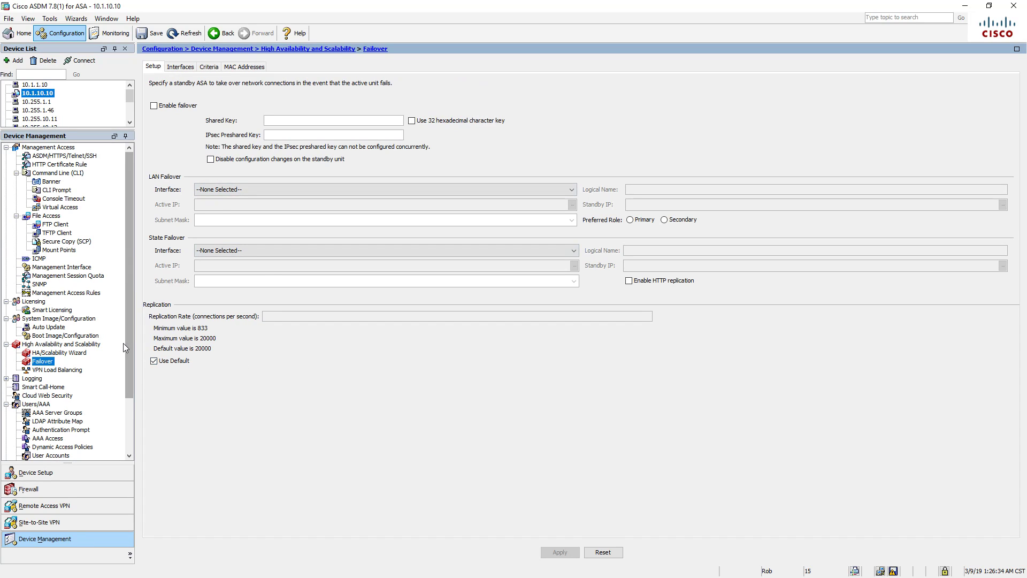
{"action": "scroll", "coordinate": [123, 343], "scroll_direction": "down", "scroll_amount": 3}
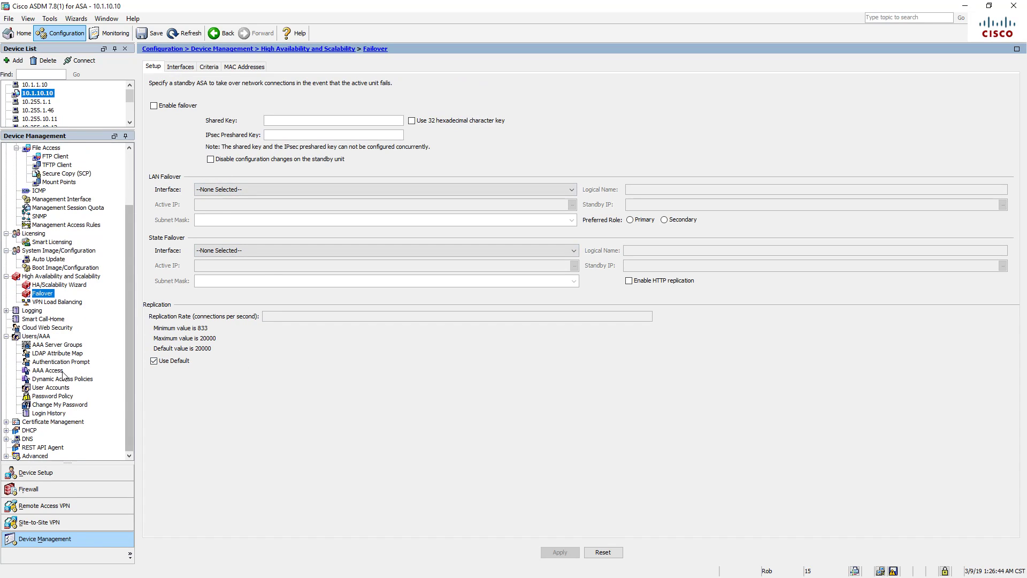
- Expand Logging and view Cloud Web Security: HTTP ports 8080, timeout 15, retry counter 5
{"action": "left_click", "coordinate": [6, 311]}
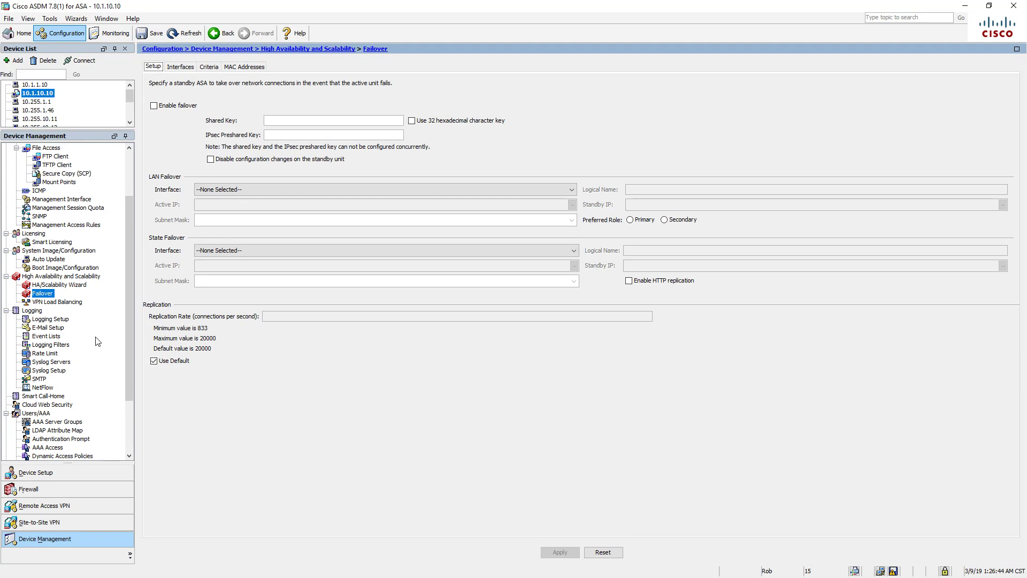
{"action": "scroll", "coordinate": [98, 340], "scroll_direction": "down", "scroll_amount": 2}
{"action": "scroll", "coordinate": [98, 342], "scroll_direction": "down", "scroll_amount": 2}
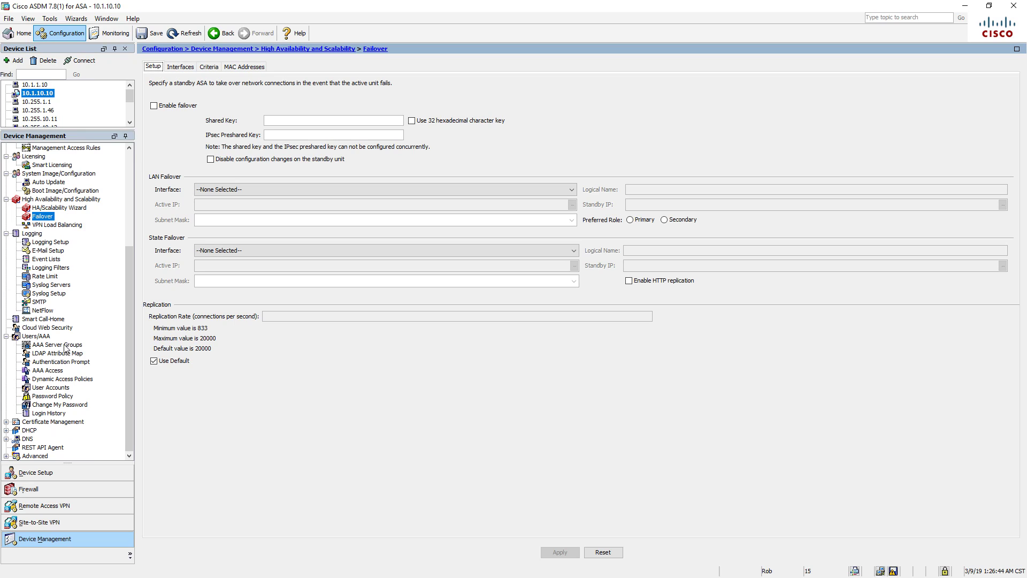
{"action": "left_click", "coordinate": [45, 327]}
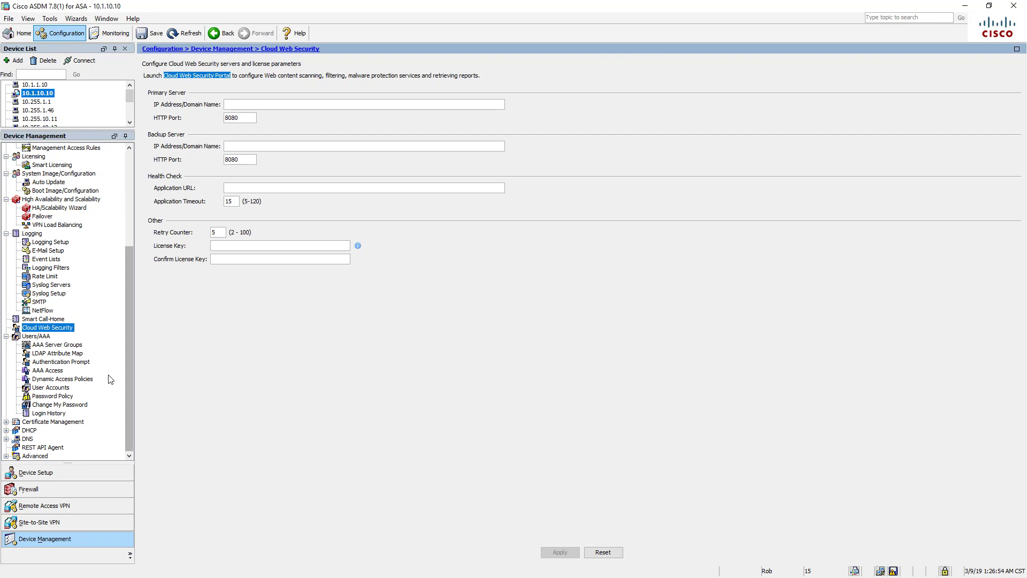
- Expand the Certificate Management, DHCP, DNS and Advanced groups in the Device Management tree
{"action": "left_click", "coordinate": [7, 422]}
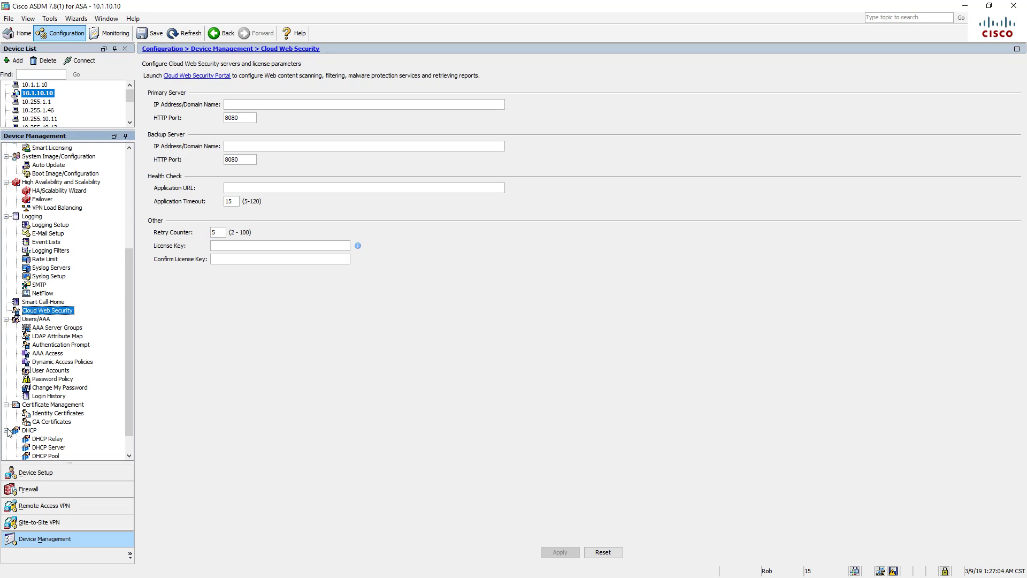
{"action": "left_click", "coordinate": [7, 430]}
{"action": "left_click", "coordinate": [6, 438]}
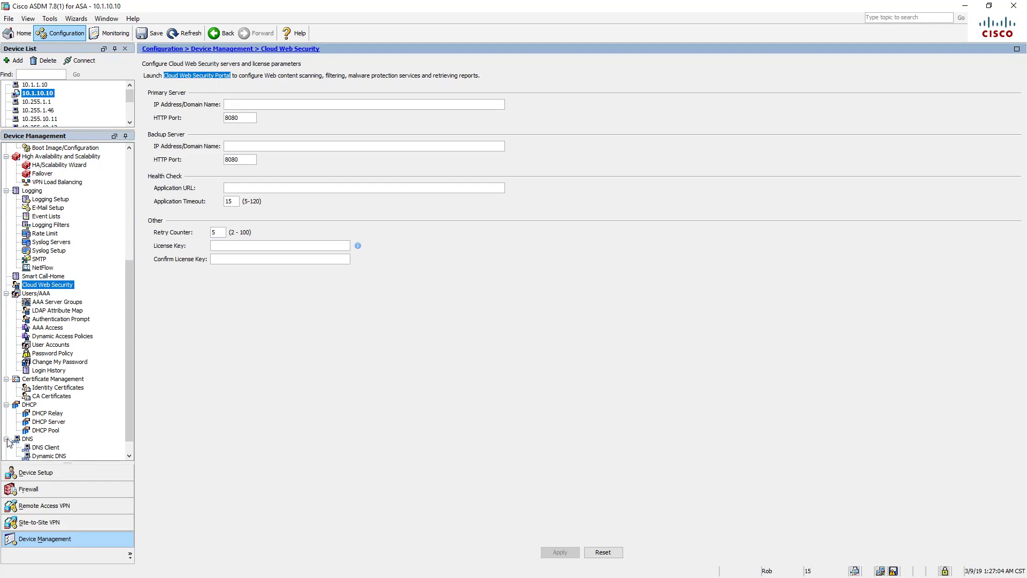
{"action": "left_click", "coordinate": [7, 455]}
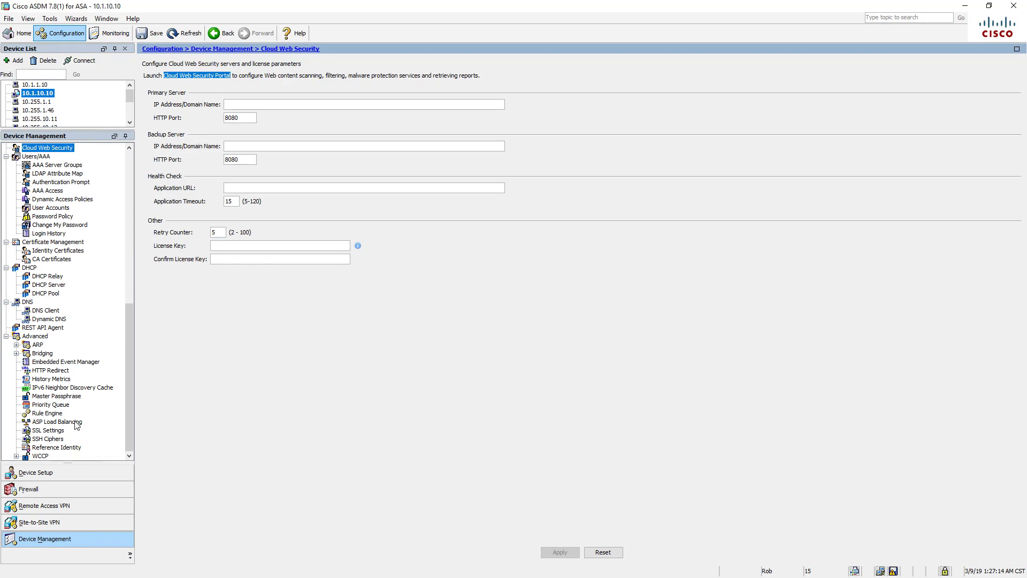
- Check Priority Queue and Rule Engine settings, then go to the empty Site-to-Site VPN Connection Profiles
{"action": "left_click", "coordinate": [51, 406]}
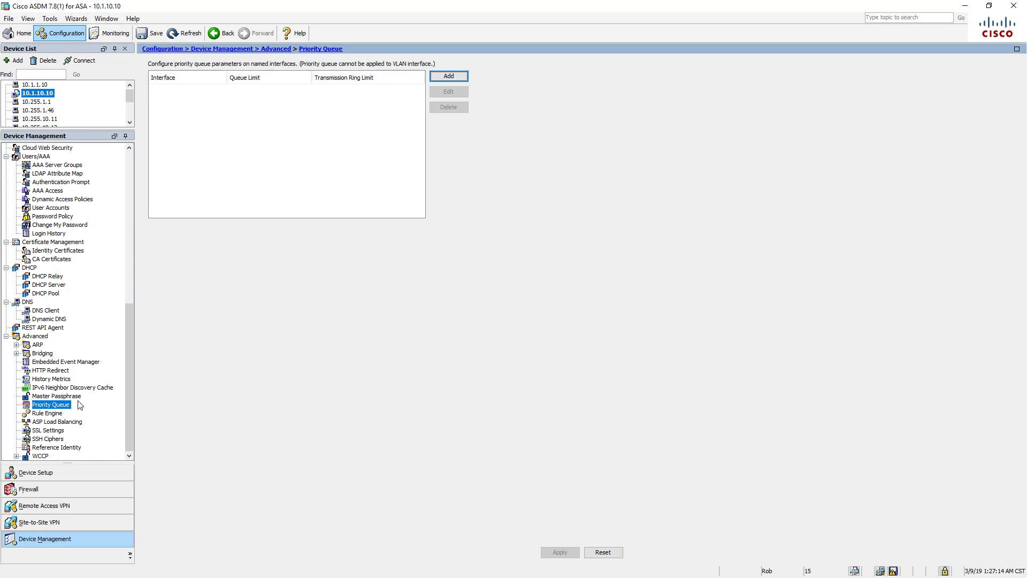
{"action": "left_click", "coordinate": [60, 414]}
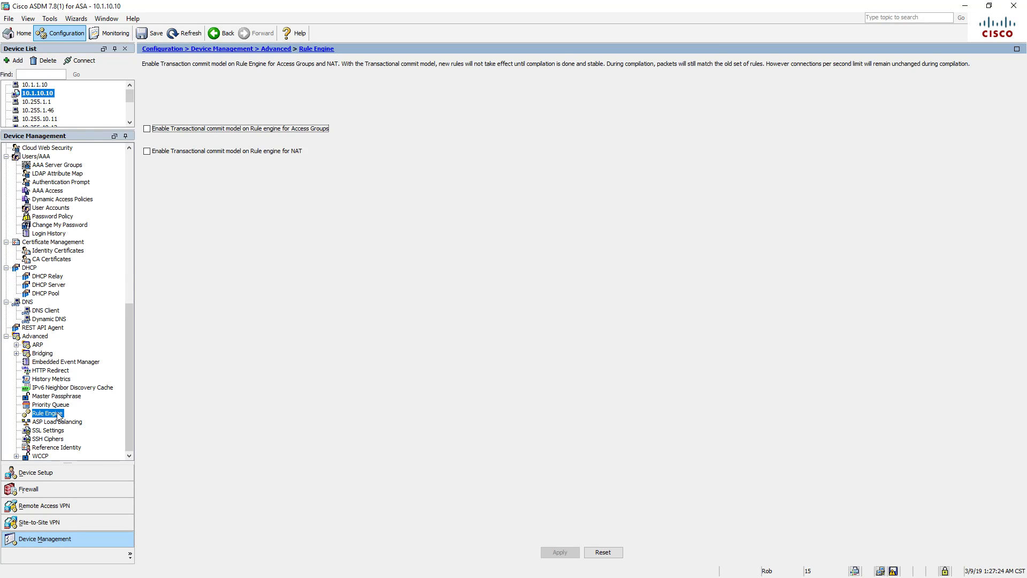
{"action": "scroll", "coordinate": [61, 413], "scroll_direction": "up", "scroll_amount": 6}
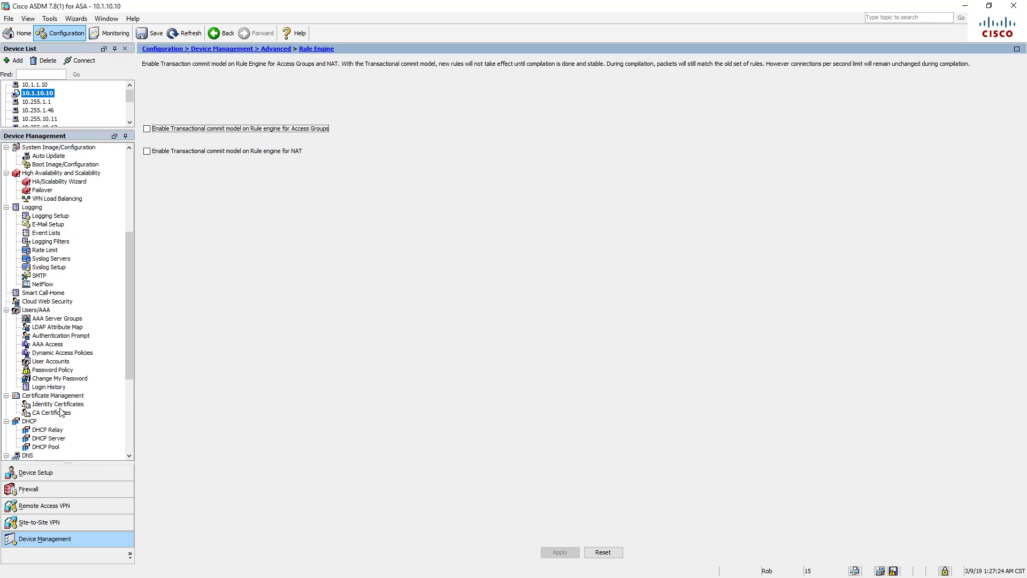
{"action": "scroll", "coordinate": [61, 414], "scroll_direction": "up", "scroll_amount": 6}
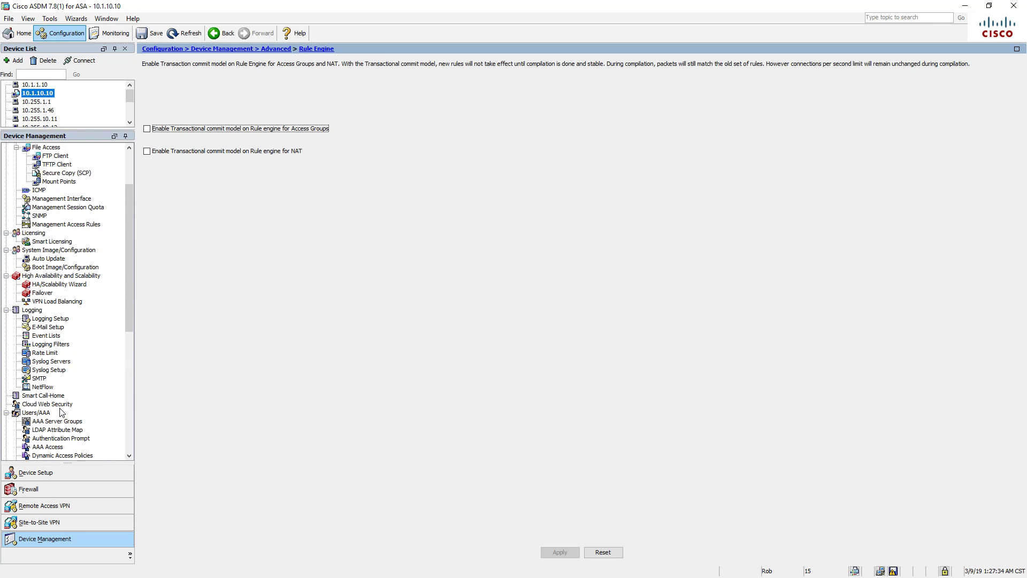
{"action": "left_click", "coordinate": [57, 505]}
{"action": "left_click", "coordinate": [52, 521]}
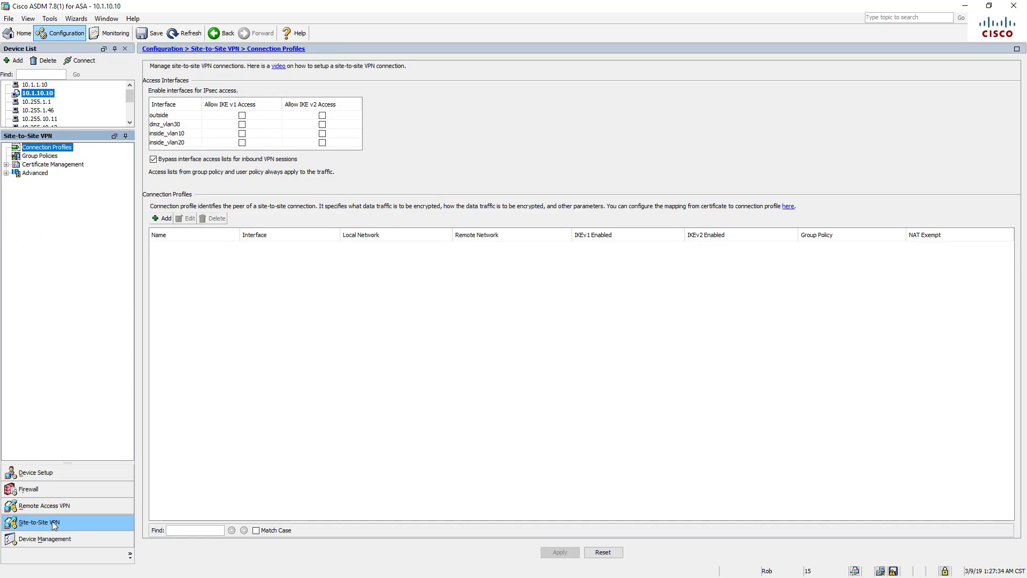
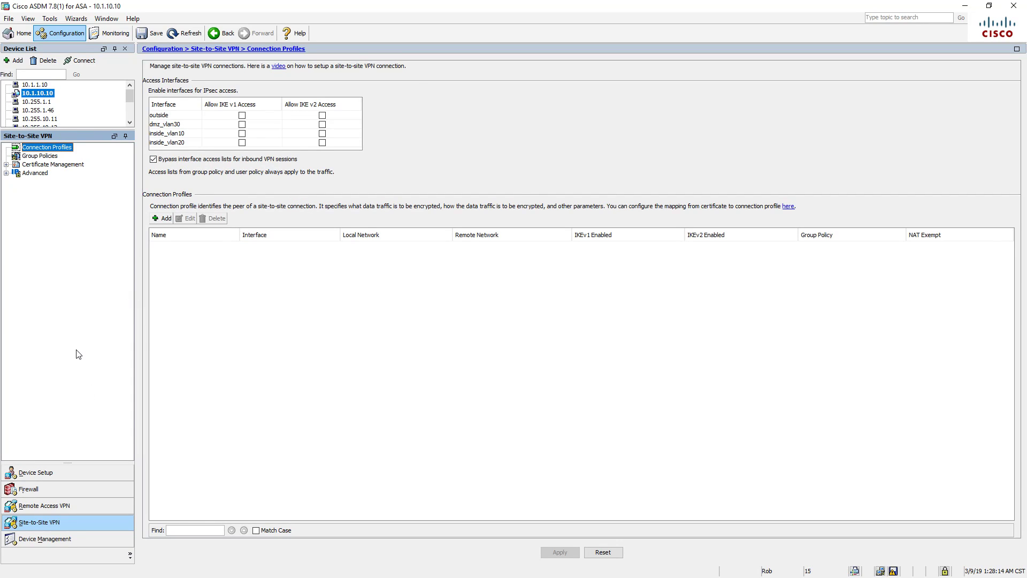
- Collapse the Device Management tree: command line, file access, Management Access, Licensing, System Image, High Availability and Logging
{"action": "left_click", "coordinate": [52, 542]}
{"action": "scroll", "coordinate": [66, 262], "scroll_direction": "up", "scroll_amount": 2}
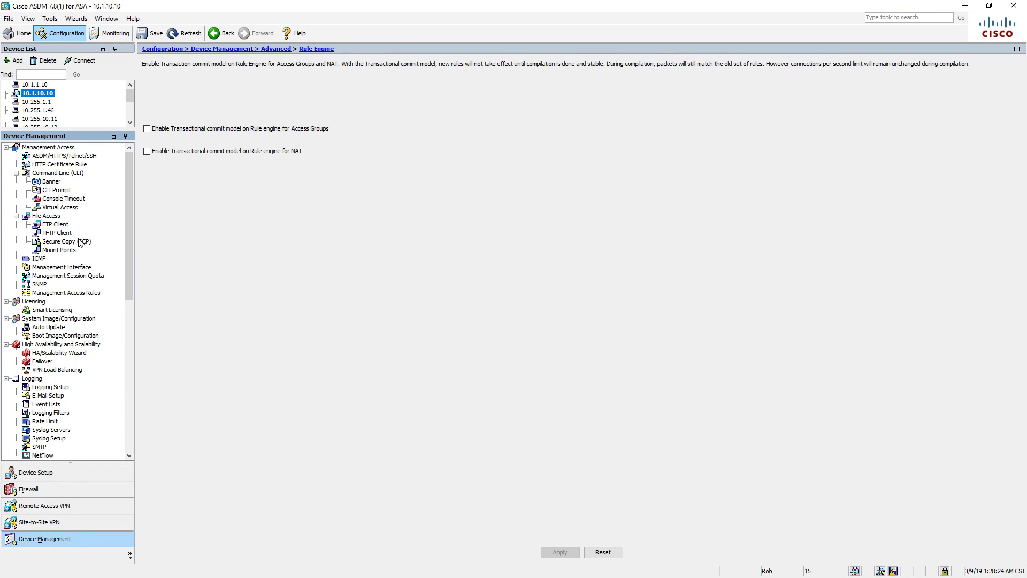
{"action": "left_click", "coordinate": [17, 173]}
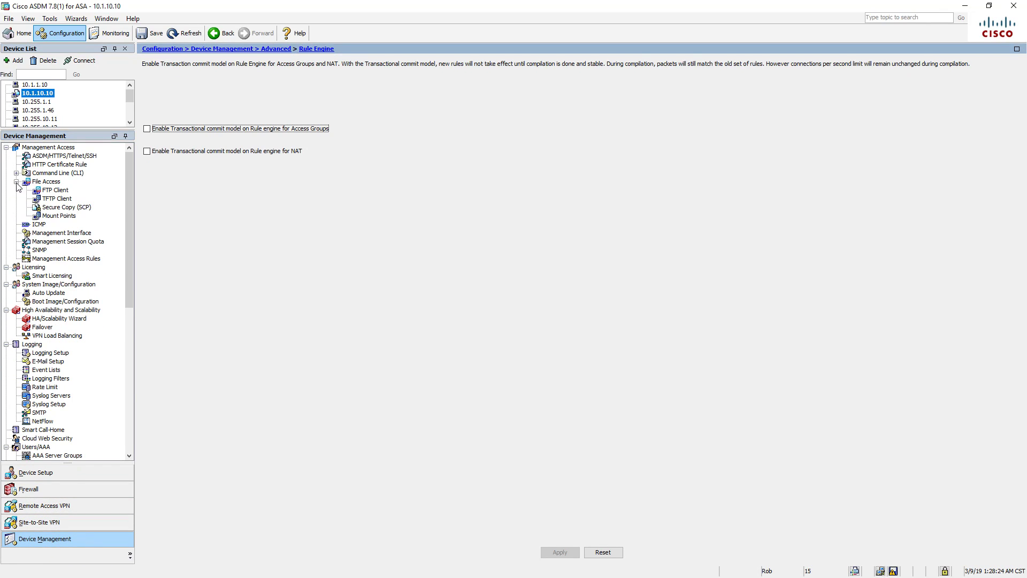
{"action": "left_click", "coordinate": [16, 181]}
{"action": "left_click", "coordinate": [5, 147]}
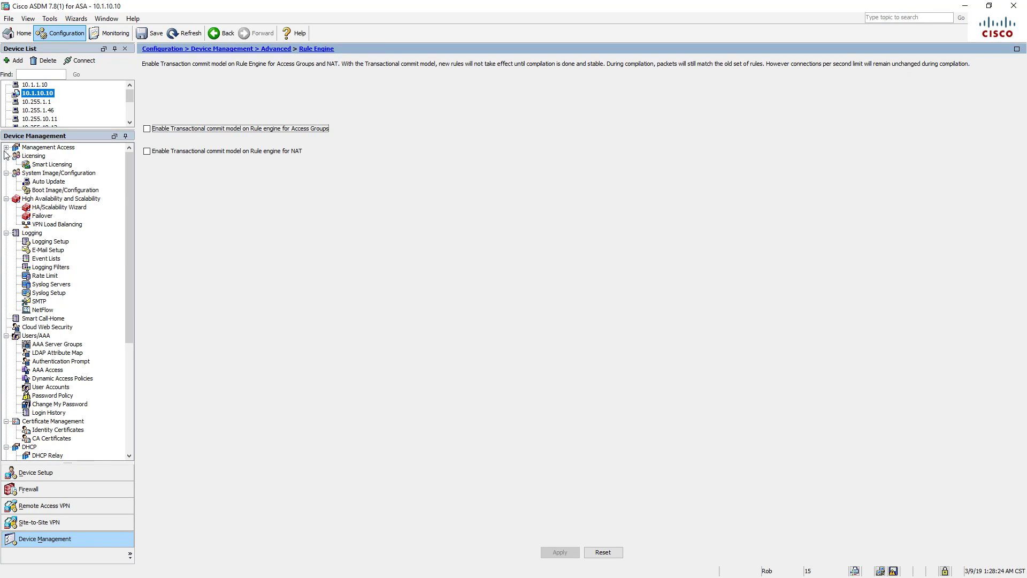
{"action": "left_click", "coordinate": [6, 155]}
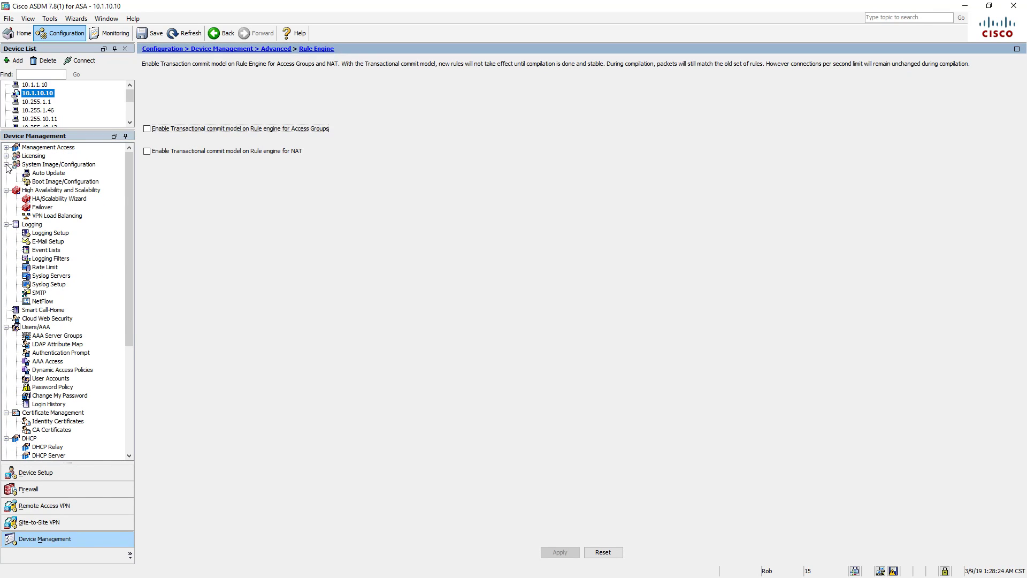
{"action": "left_click", "coordinate": [6, 164]}
{"action": "left_click", "coordinate": [6, 173]}
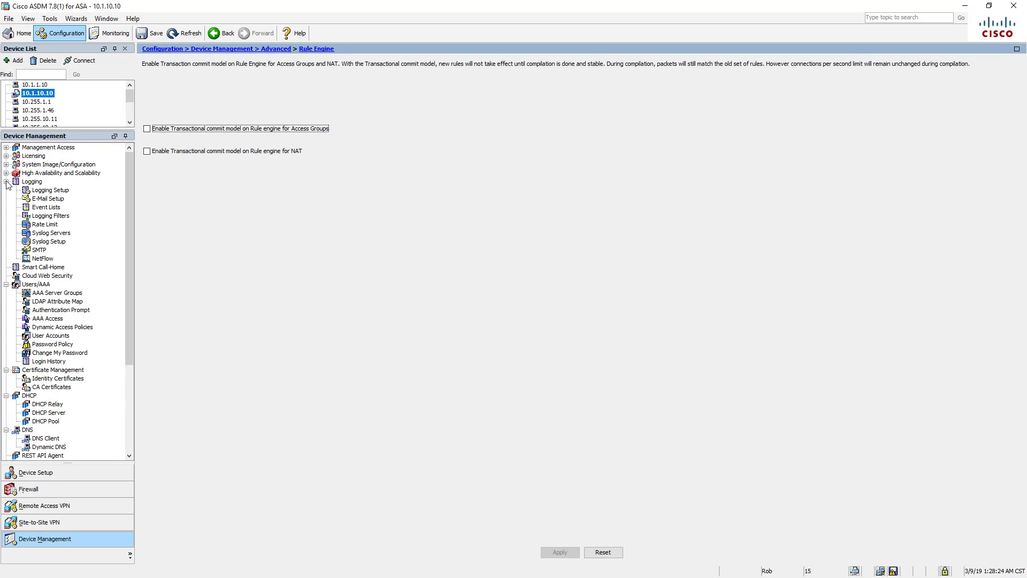
{"action": "left_click", "coordinate": [6, 181]}
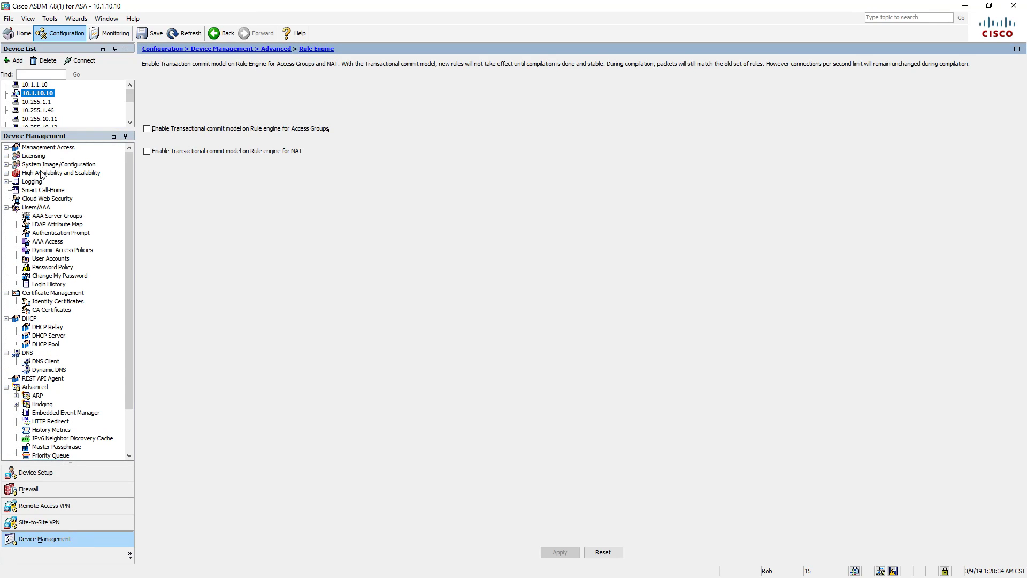
- Re-expand High Availability and Scalability, then switch to the Firewall configuration section
{"action": "left_click", "coordinate": [6, 172]}
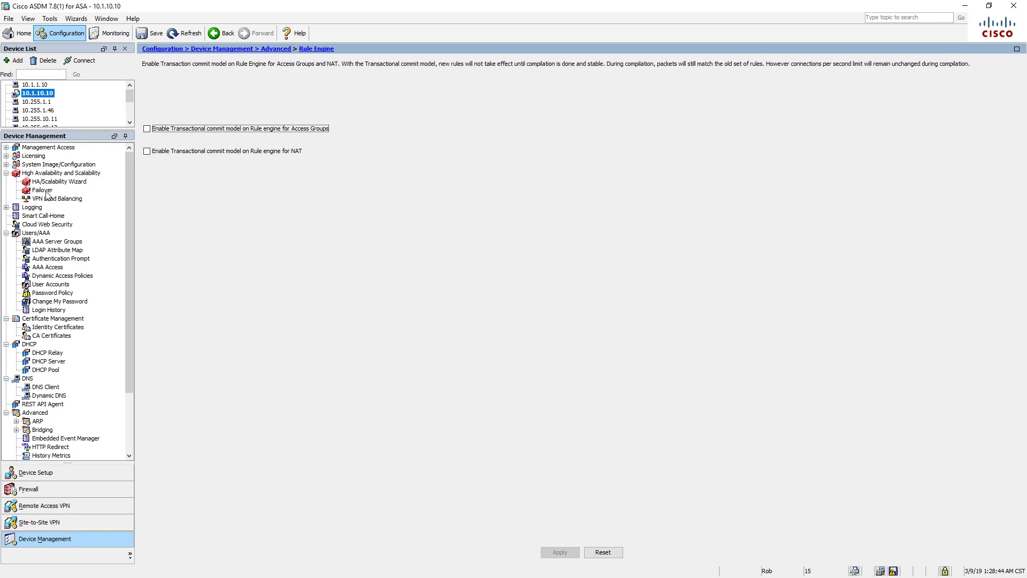
{"action": "scroll", "coordinate": [43, 377], "scroll_direction": "down", "scroll_amount": 3}
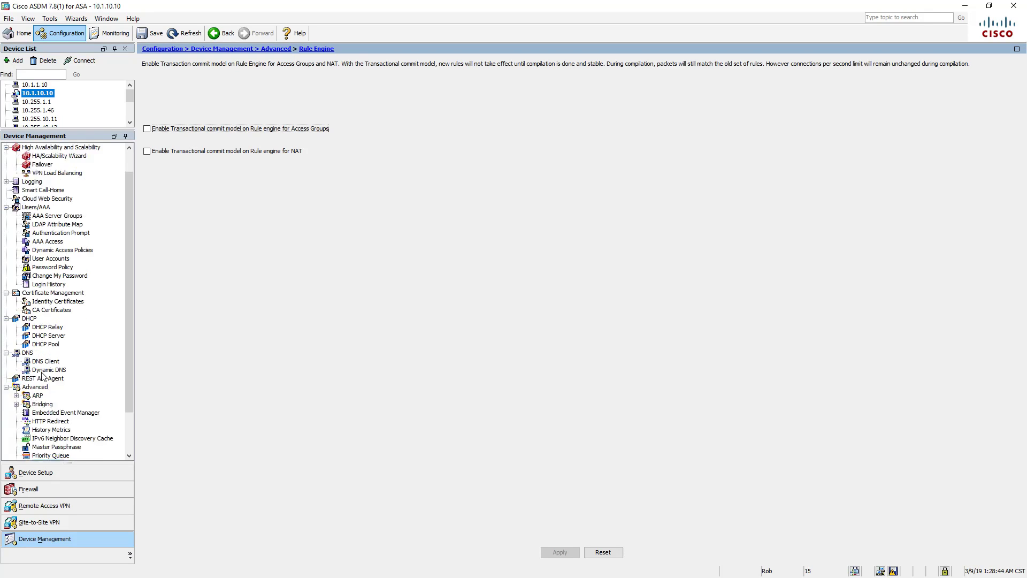
{"action": "left_click", "coordinate": [56, 485]}
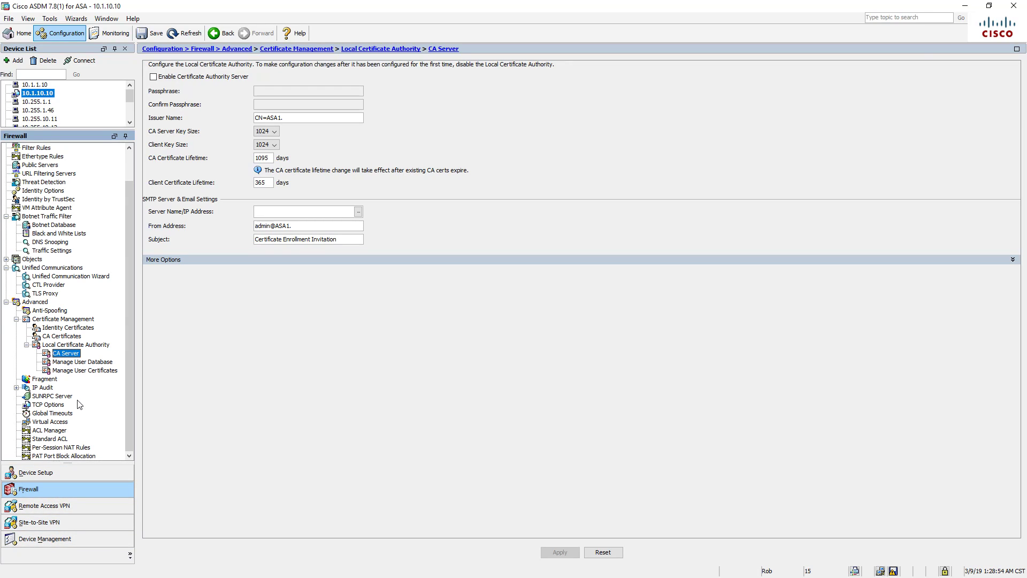
- Switch to Monitoring to view AAA Servers statistics with the LOCAL server group
{"action": "scroll", "coordinate": [81, 397], "scroll_direction": "up", "scroll_amount": 2}
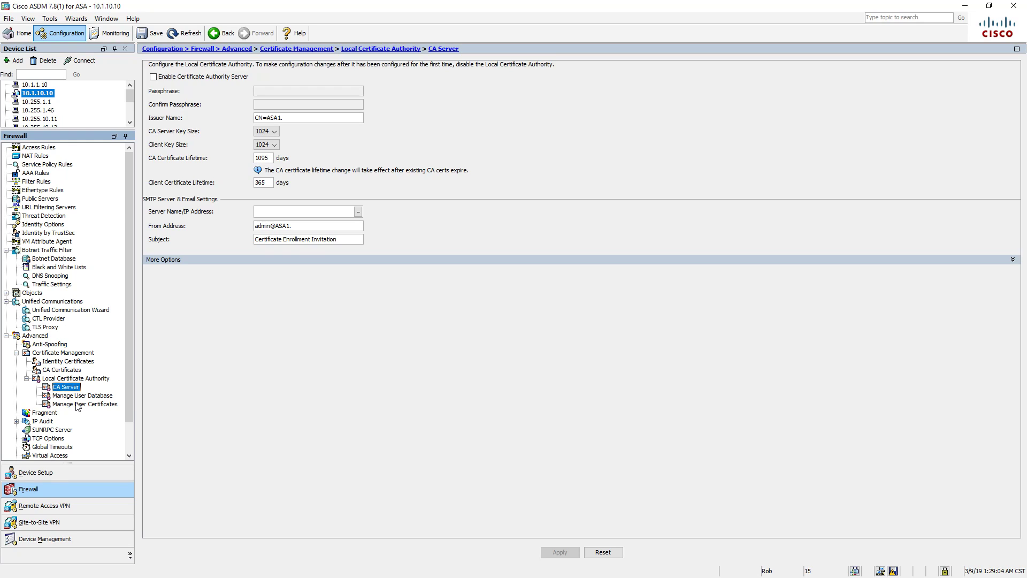
{"action": "left_click", "coordinate": [107, 35]}
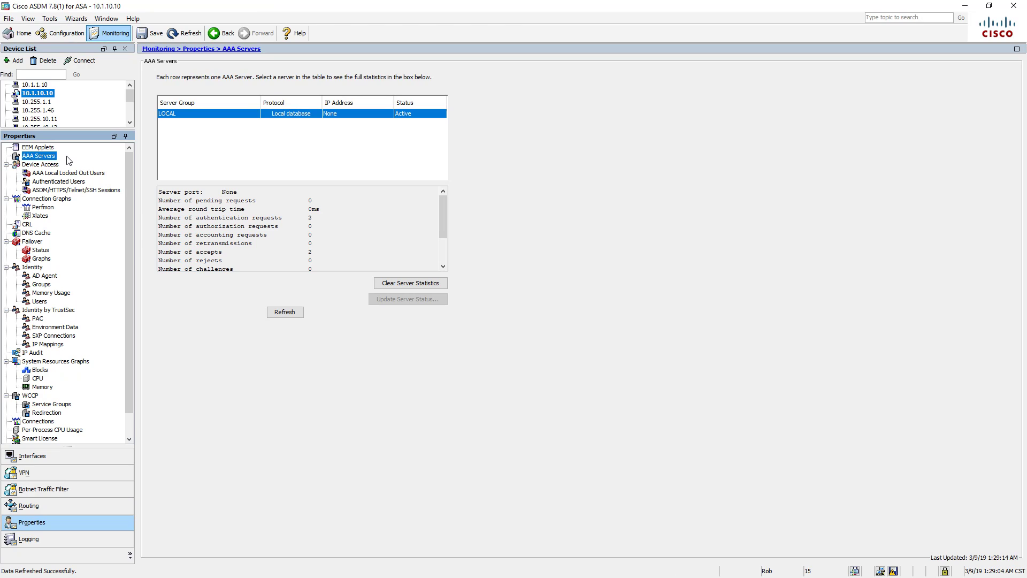
- Check the Interfaces ARP table with DHCP and Interface Graphs expanded, then open VPN session monitoring
{"action": "scroll", "coordinate": [59, 198], "scroll_direction": "down", "scroll_amount": 1}
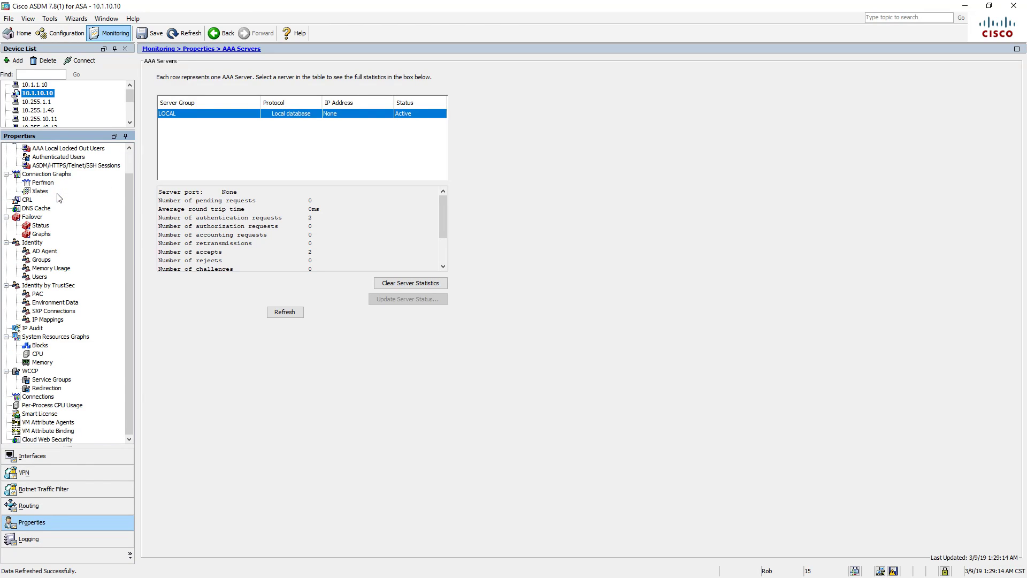
{"action": "scroll", "coordinate": [59, 198], "scroll_direction": "up", "scroll_amount": 1}
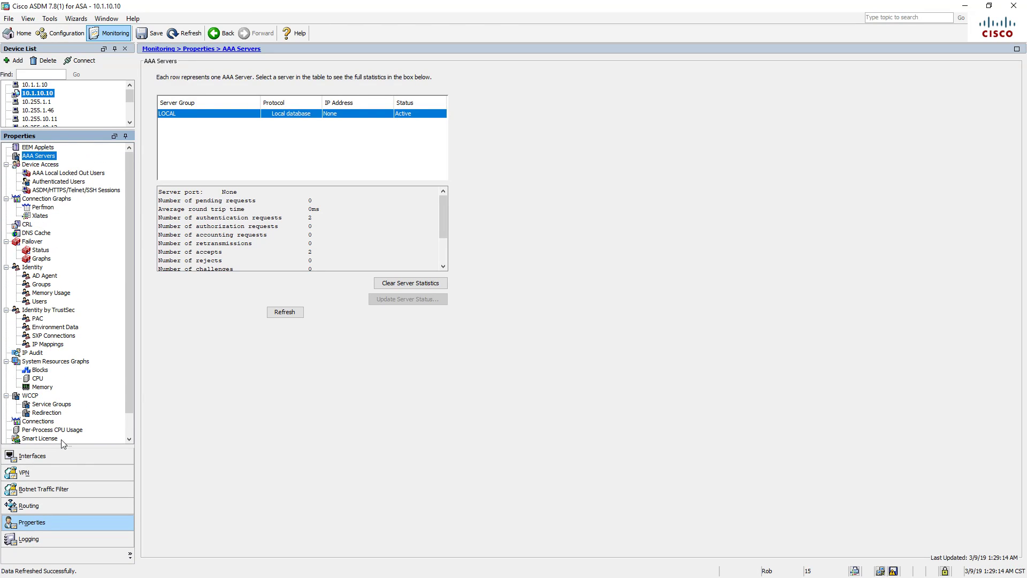
{"action": "left_click", "coordinate": [59, 463]}
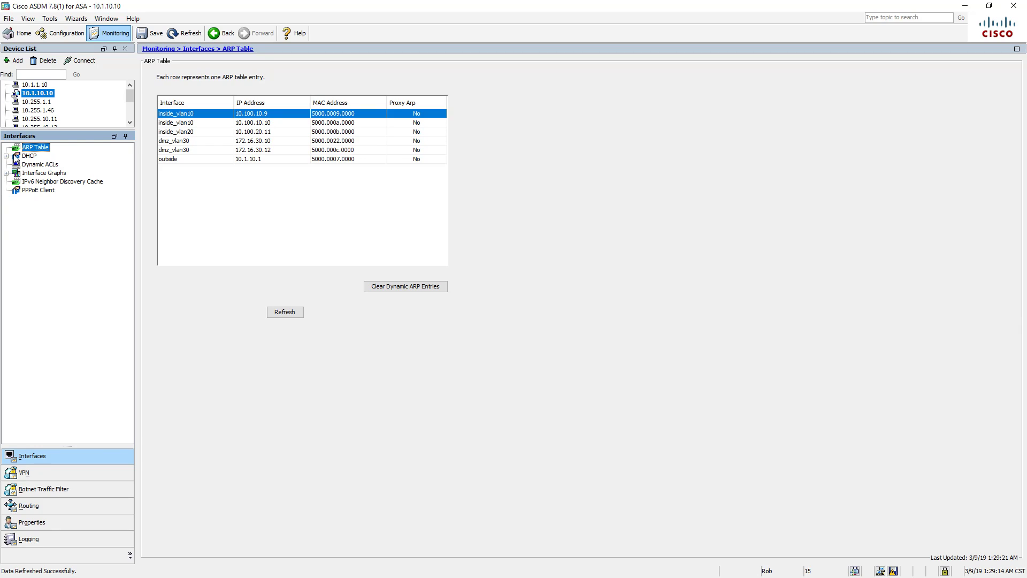
{"action": "left_click", "coordinate": [5, 156]}
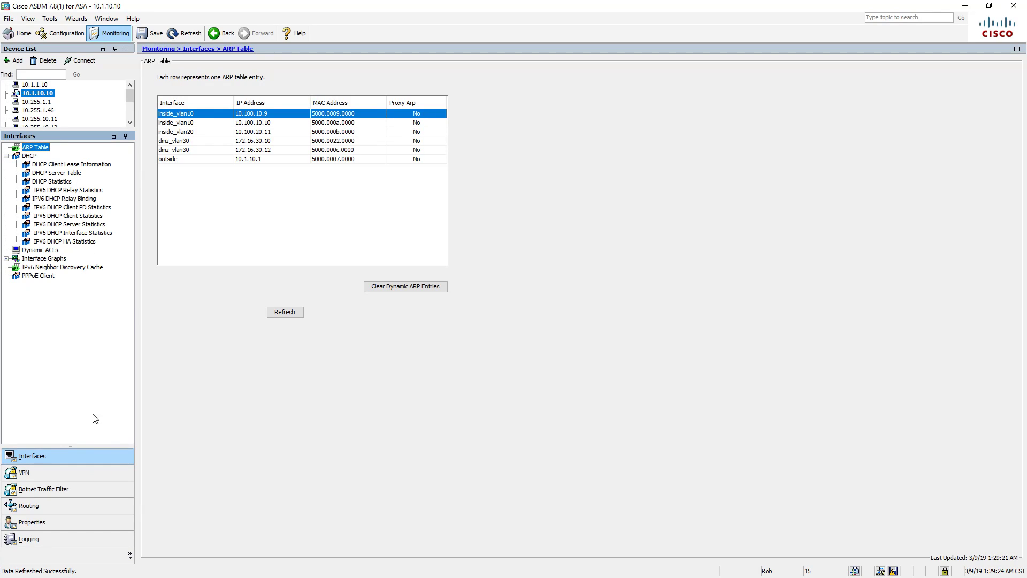
{"action": "left_click", "coordinate": [7, 259]}
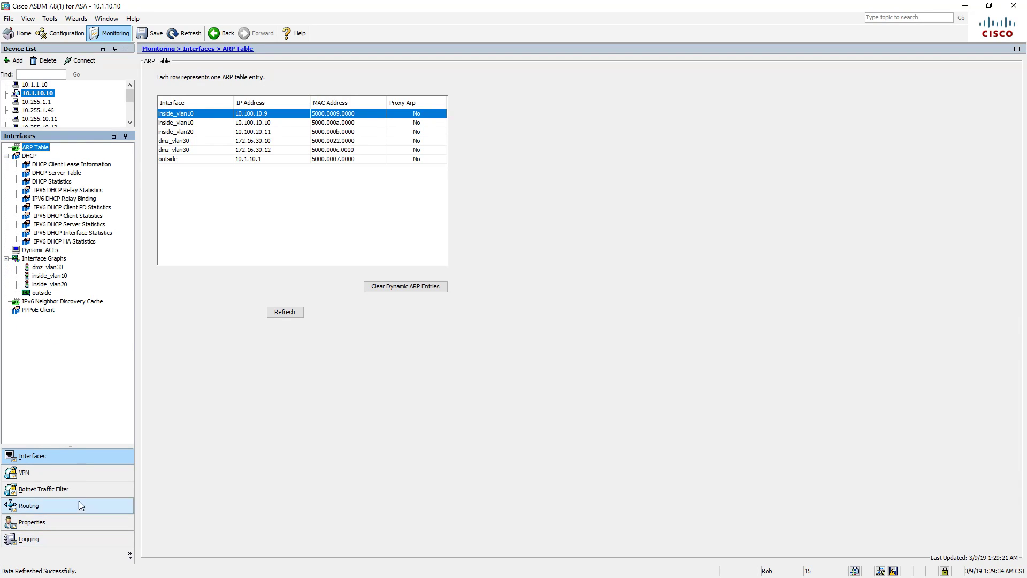
{"action": "left_click", "coordinate": [77, 474]}
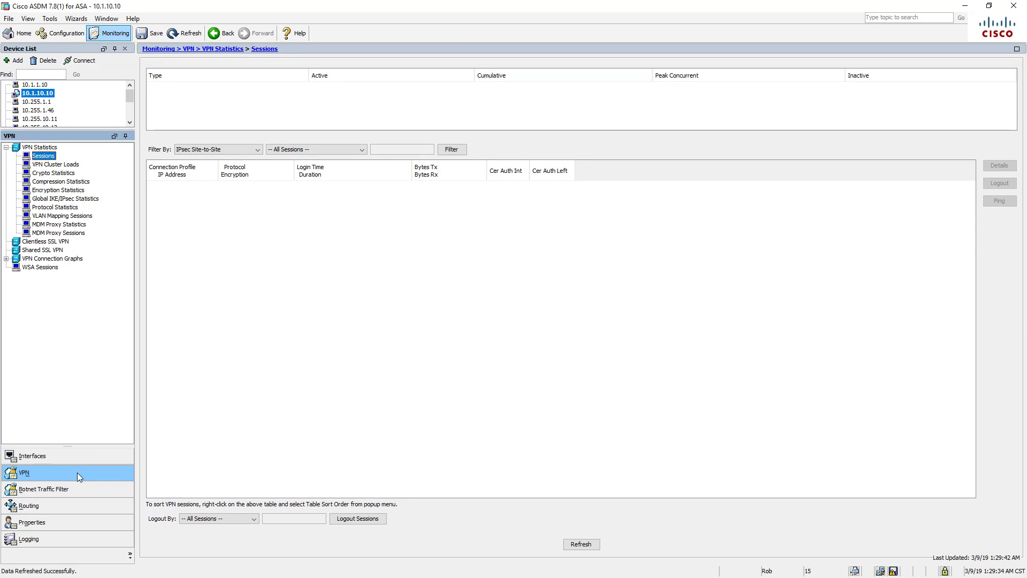
- Review Botnet Traffic Filter statistics, OSPF LSAs and the firewall's routing table
{"action": "left_click", "coordinate": [76, 488]}
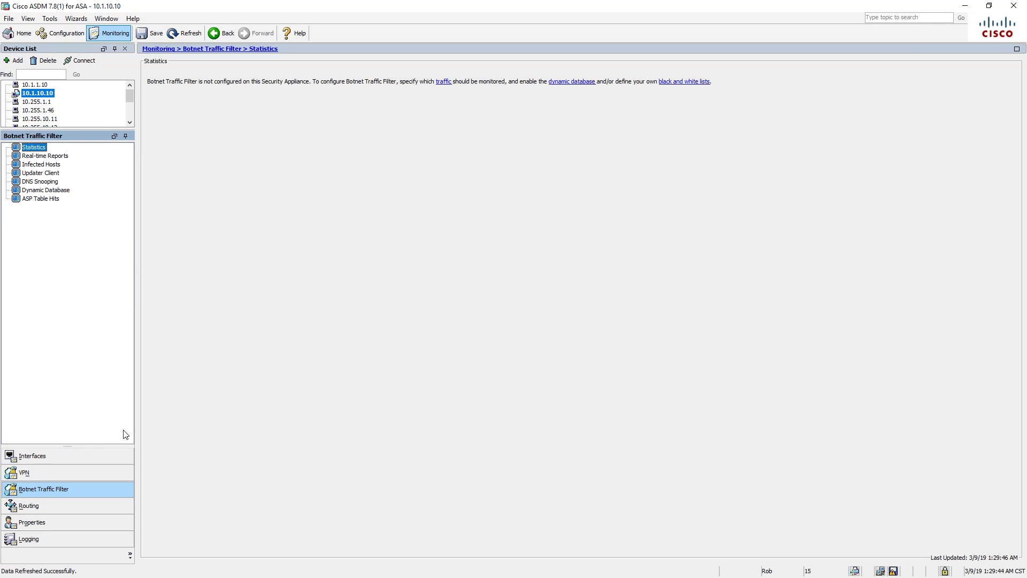
{"action": "left_click", "coordinate": [79, 504]}
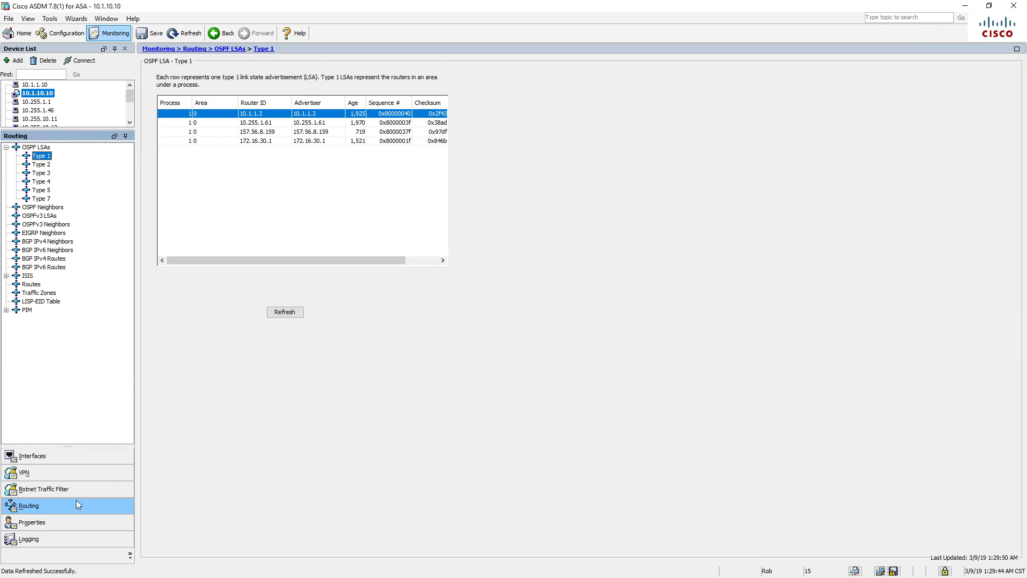
{"action": "left_click", "coordinate": [30, 285]}
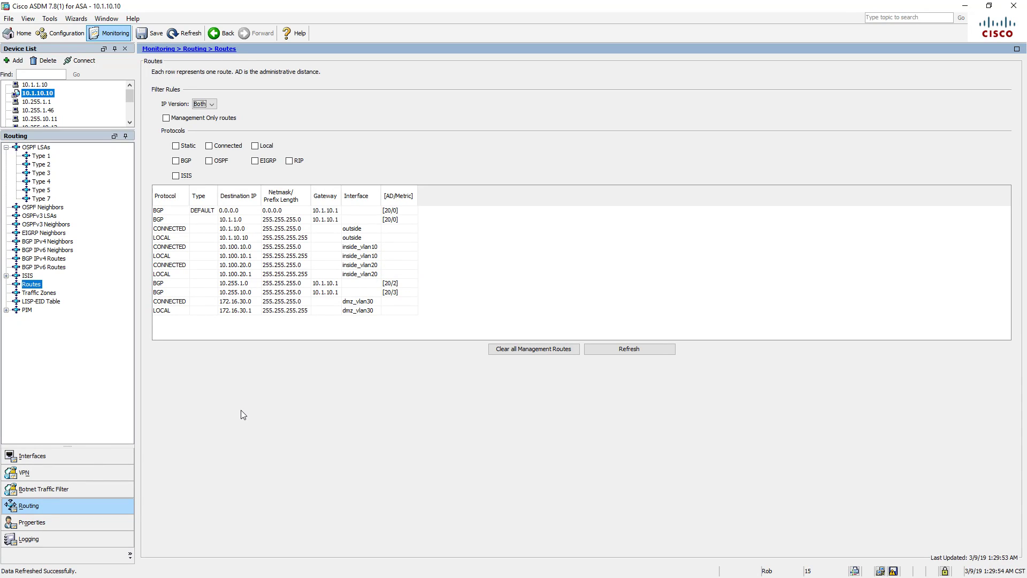
- Return to the Properties monitors and open the Logging Real-Time Log Viewer
{"action": "left_click", "coordinate": [62, 518]}
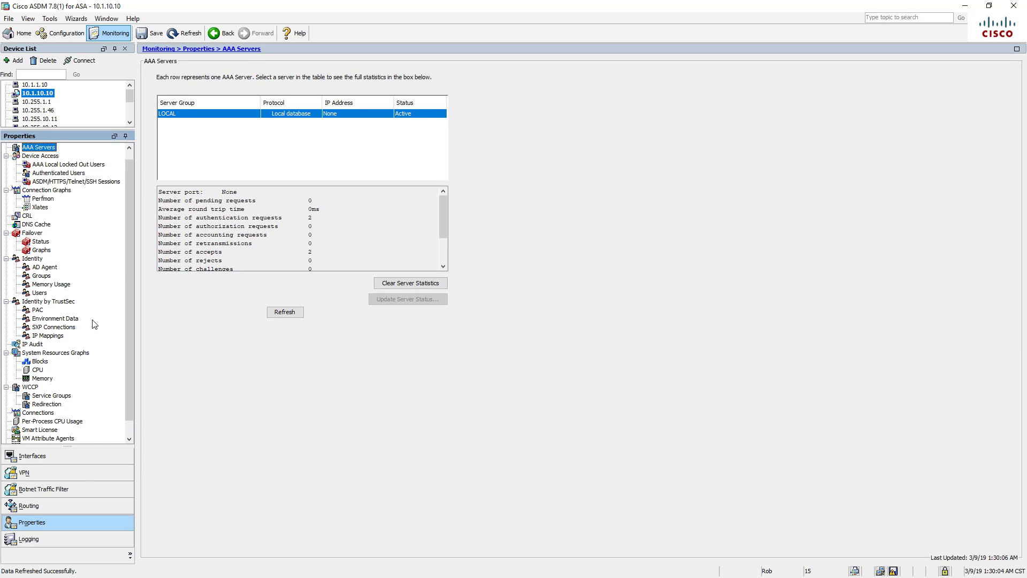
{"action": "scroll", "coordinate": [94, 324], "scroll_direction": "down", "scroll_amount": 1}
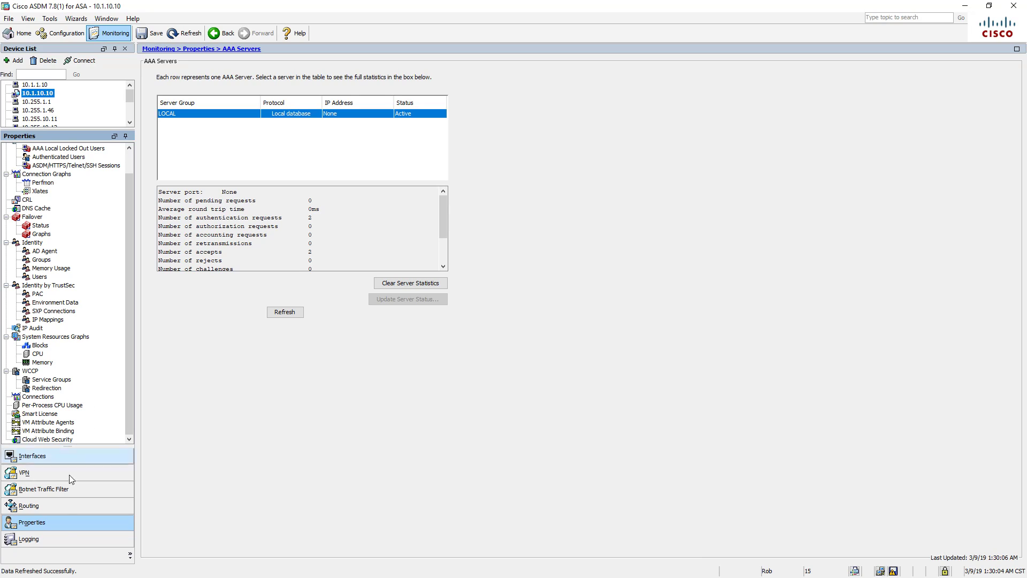
{"action": "left_click", "coordinate": [55, 537]}
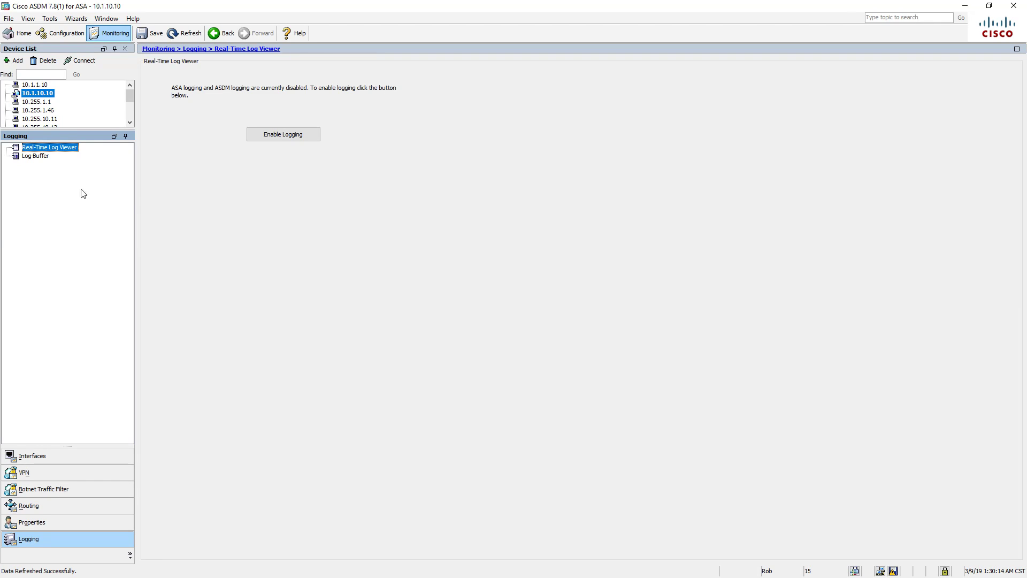
- Enable logging and send the generated logging commands to the ASA
{"action": "left_click", "coordinate": [294, 136]}
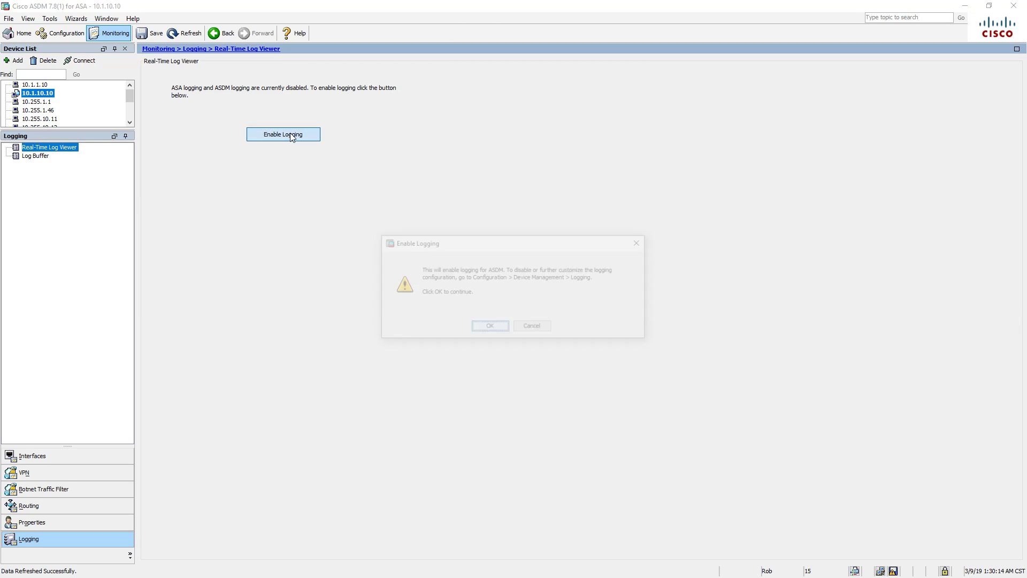
{"action": "left_click", "coordinate": [488, 329]}
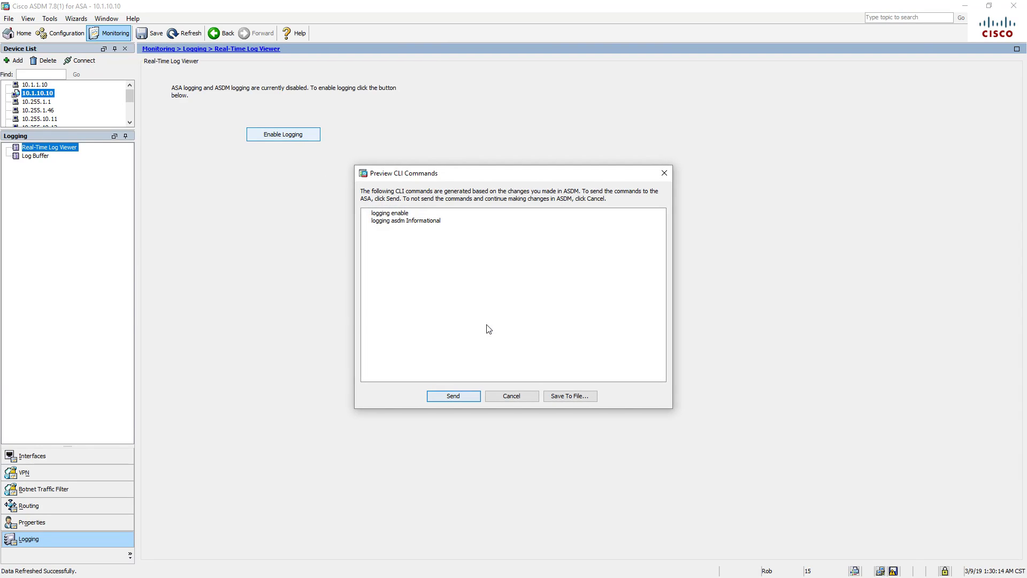
{"action": "left_click", "coordinate": [476, 396]}
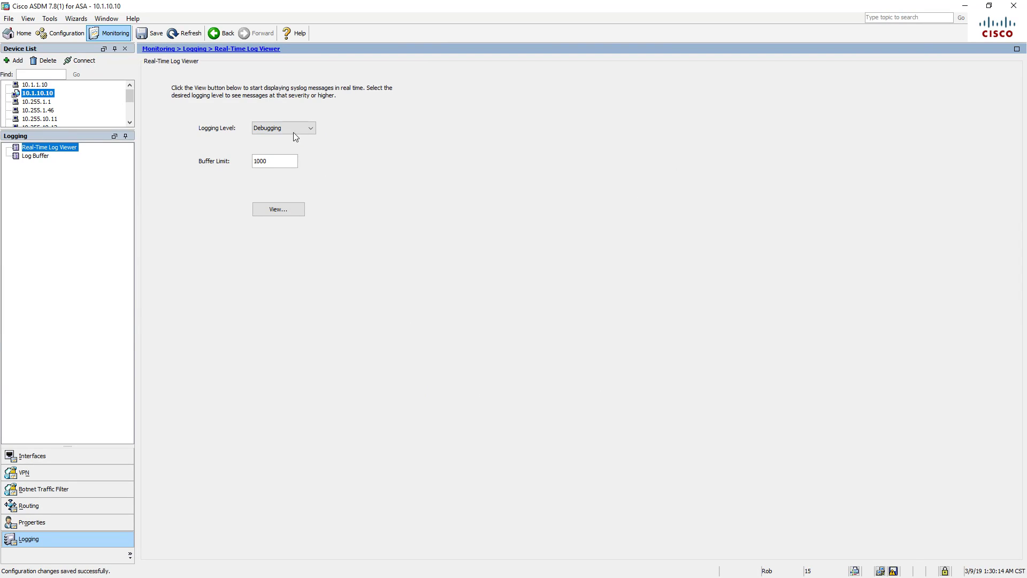
- Launch a widened Real-Time Log Viewer window and bring the SRV2 console forward
{"action": "left_click", "coordinate": [281, 213]}
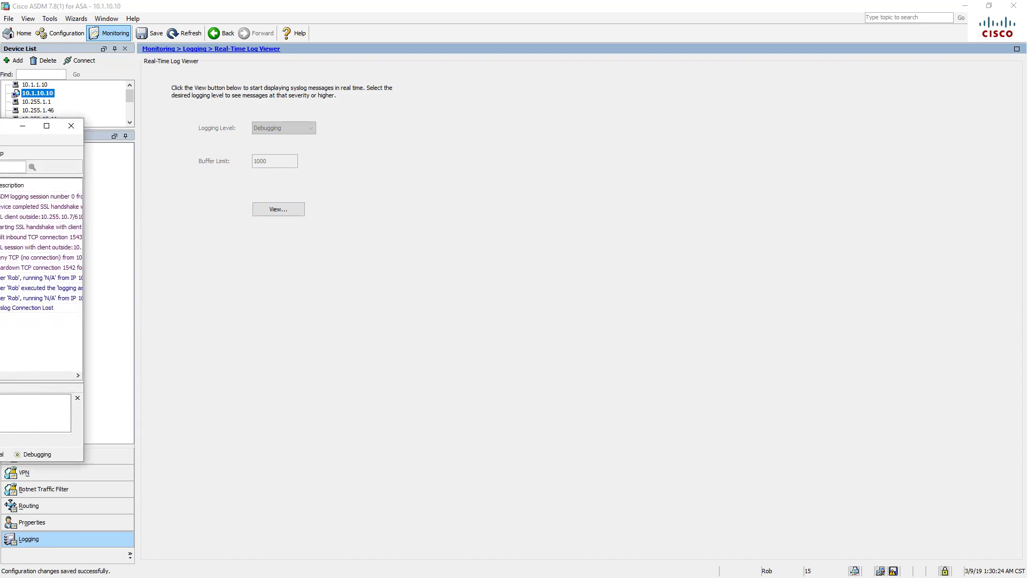
{"action": "left_click_drag", "start_coordinate": [446, 392], "coordinate": [898, 446]}
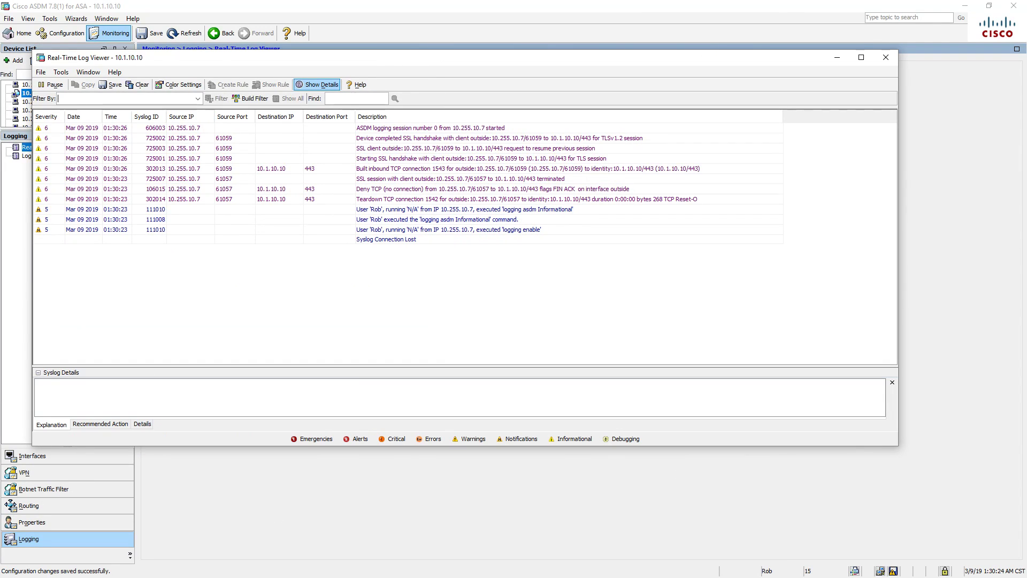
{"action": "key", "text": "alt+Tab"}
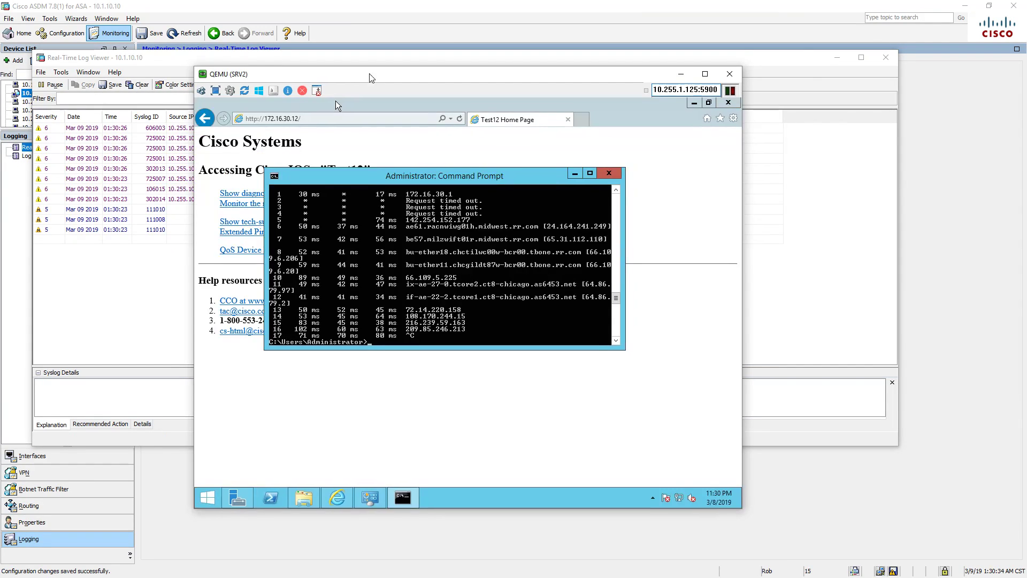
- Rerun tracert google.com on SRV2 beside the log viewer, moving ASDM aside
{"action": "left_click_drag", "start_coordinate": [300, 74], "coordinate": [577, 80]}
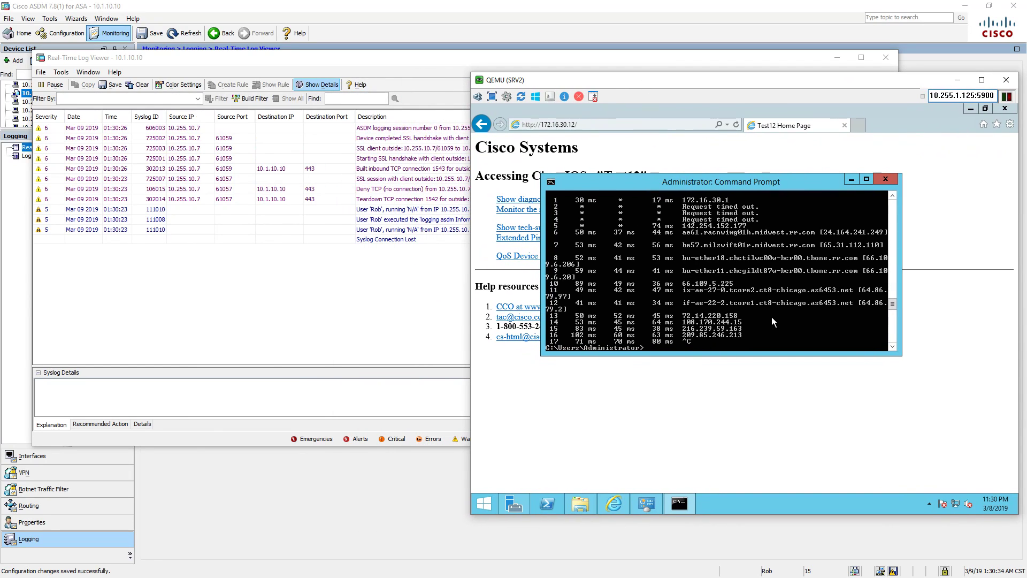
{"action": "key", "text": "Up"}
{"action": "key", "text": "Return"}
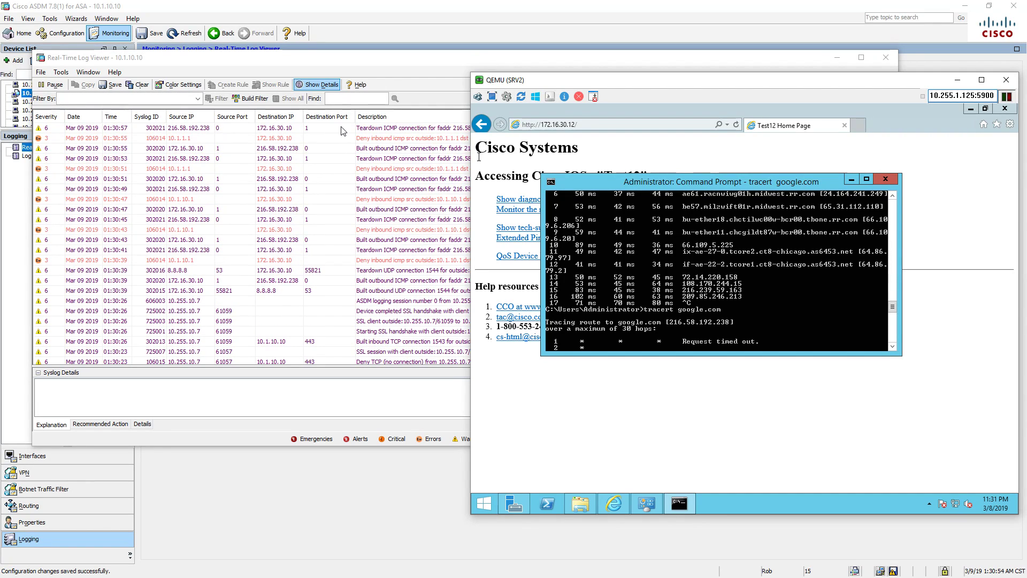
{"action": "left_click_drag", "start_coordinate": [436, 3], "coordinate": [0, 185]}
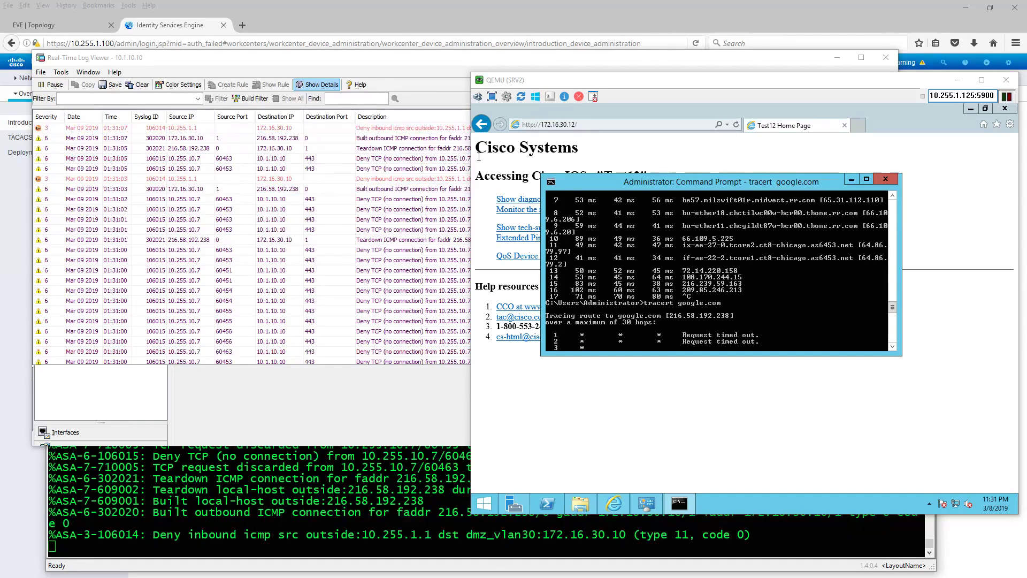
- Reposition the ASDM window in front of the log viewer and SRV2 console
{"action": "left_click_drag", "start_coordinate": [0, 89], "coordinate": [302, 255]}
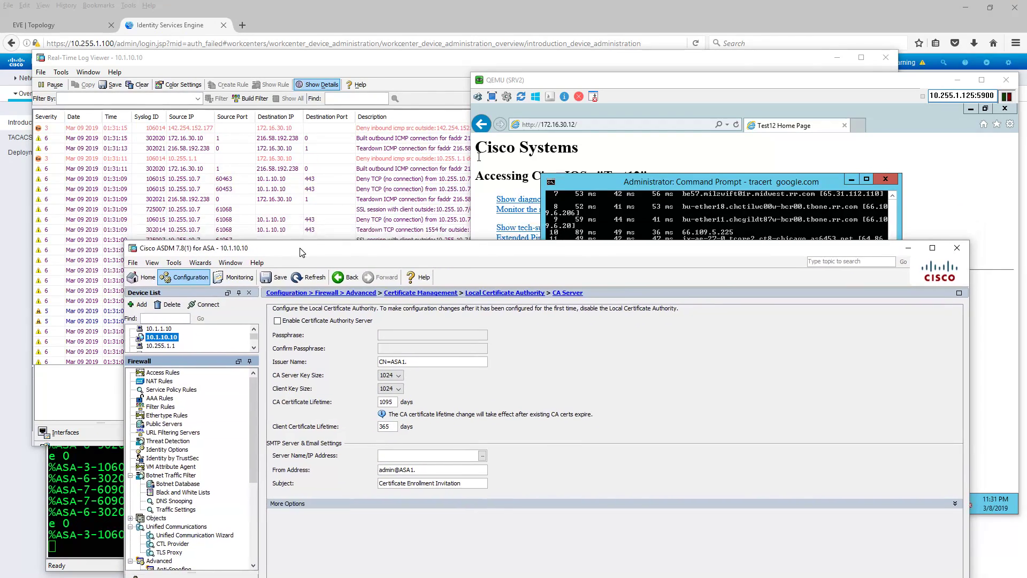
{"action": "scroll", "coordinate": [193, 446], "scroll_direction": "down", "scroll_amount": 6}
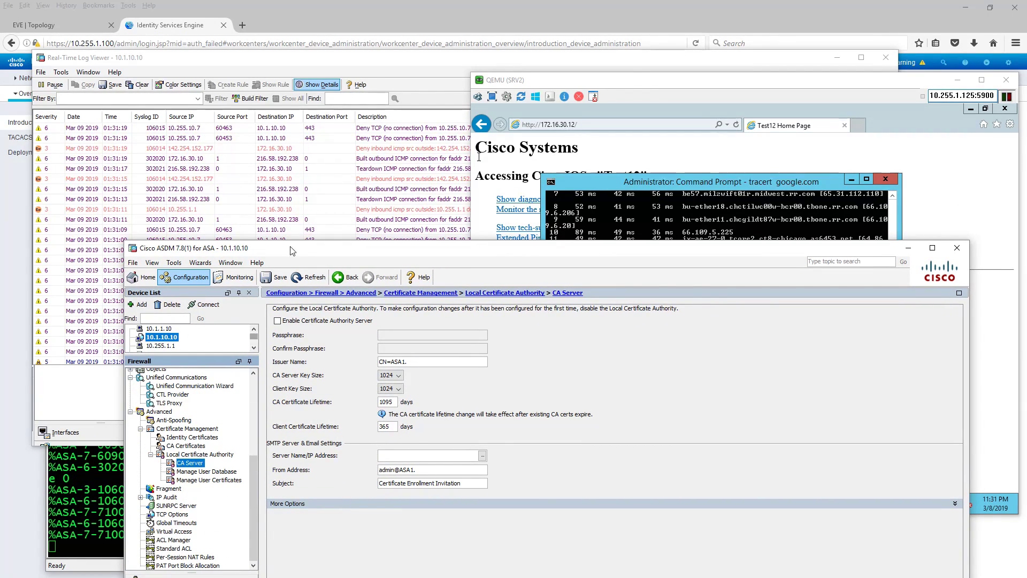
{"action": "left_click_drag", "start_coordinate": [295, 245], "coordinate": [273, 251]}
{"action": "scroll", "coordinate": [135, 409], "scroll_direction": "up", "scroll_amount": 6}
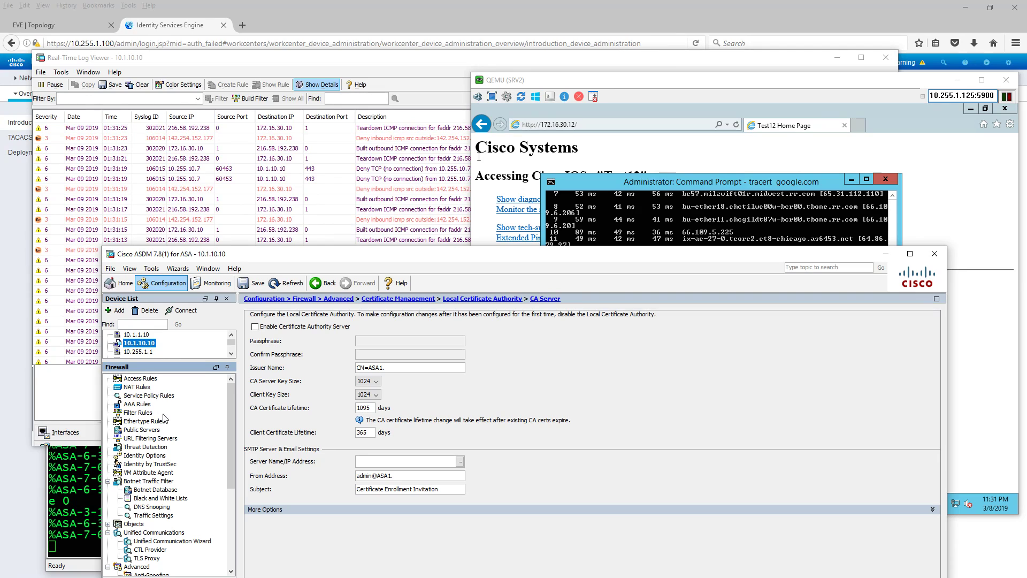
- Edit the class-default service policy rule to decrement time to live on connections
{"action": "left_click", "coordinate": [147, 396]}
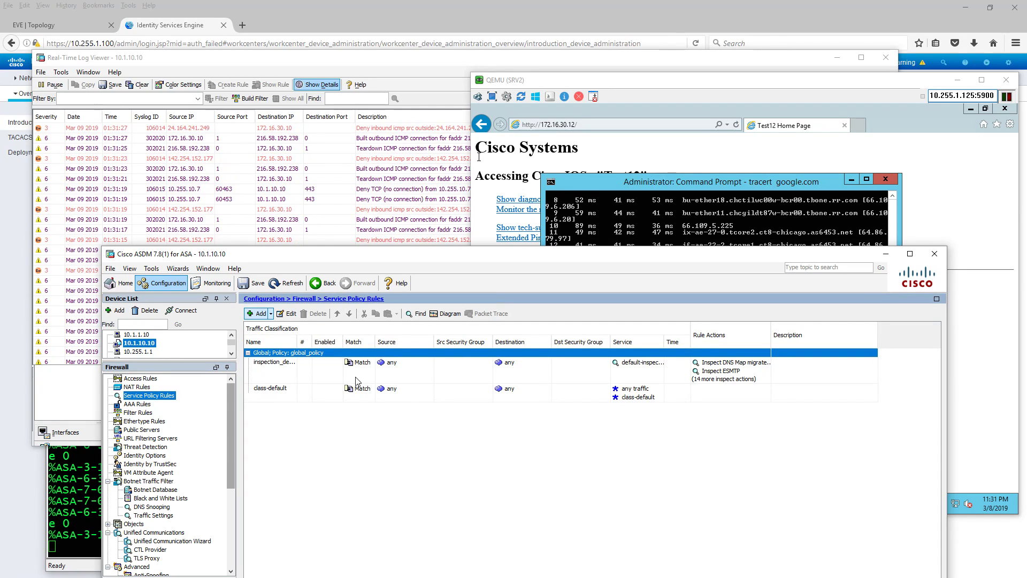
{"action": "right_click", "coordinate": [369, 393]}
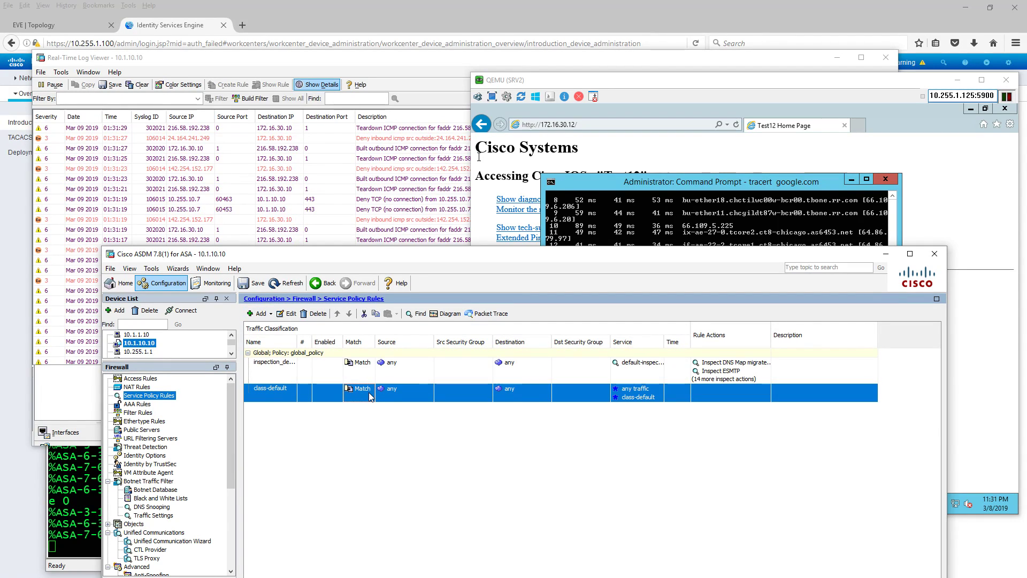
{"action": "left_click", "coordinate": [391, 449]}
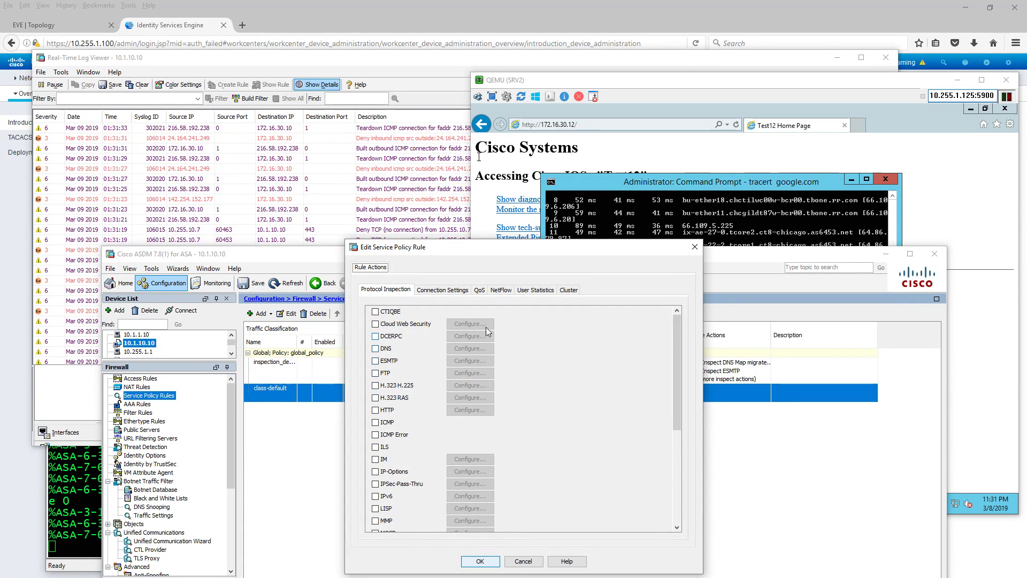
{"action": "left_click", "coordinate": [463, 290]}
{"action": "left_click", "coordinate": [573, 453]}
{"action": "left_click", "coordinate": [480, 561]}
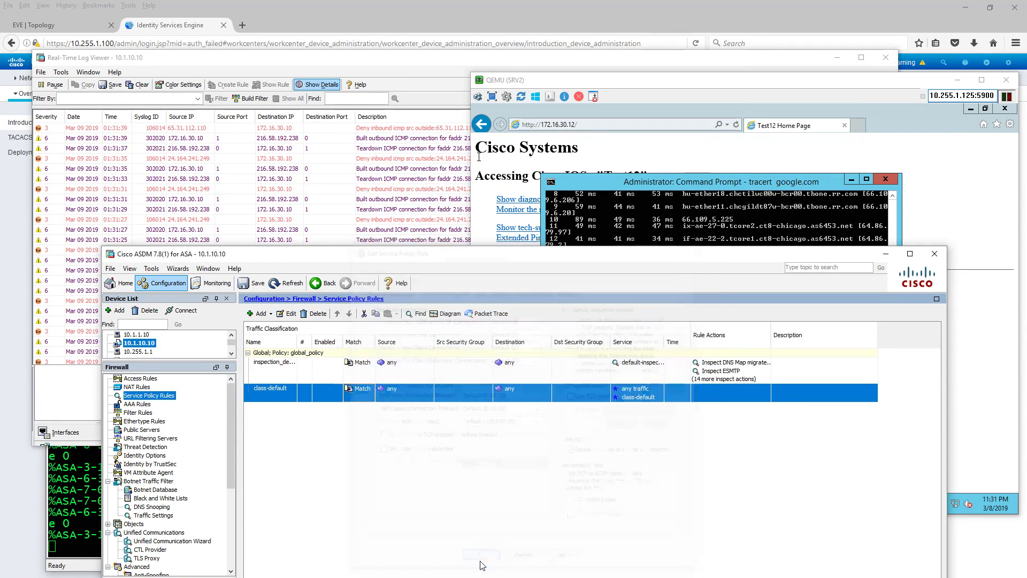
- Apply and send 'set connection decrement-ttl' to the ASA, then move ASDM aside
{"action": "left_click_drag", "start_coordinate": [499, 259], "coordinate": [473, 80]}
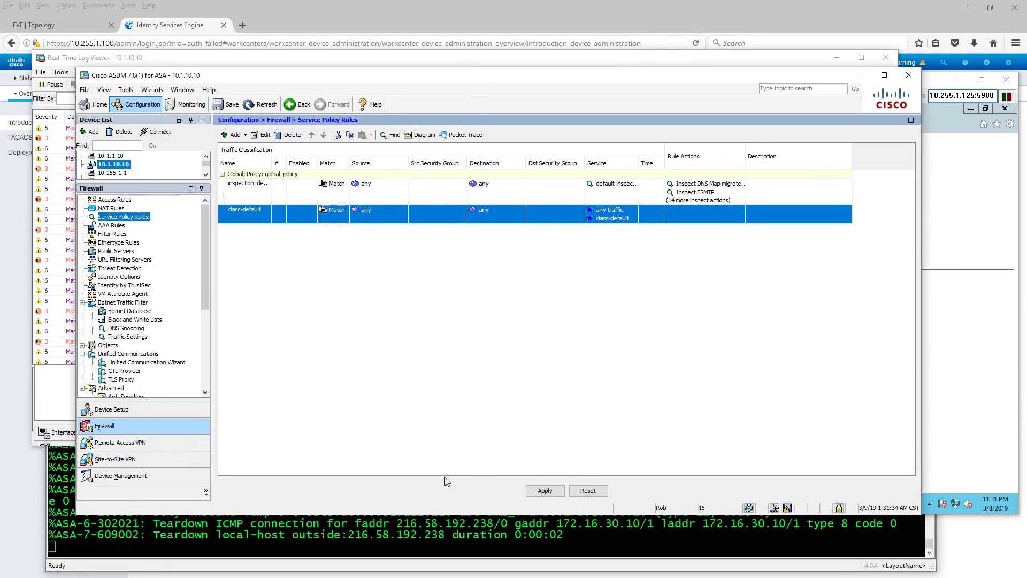
{"action": "left_click", "coordinate": [544, 491]}
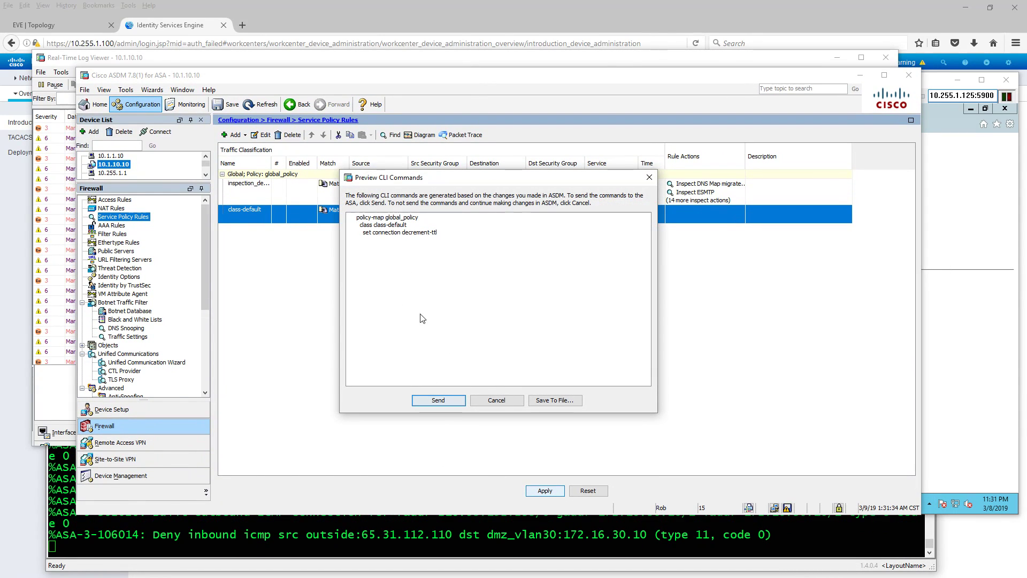
{"action": "left_click", "coordinate": [449, 402]}
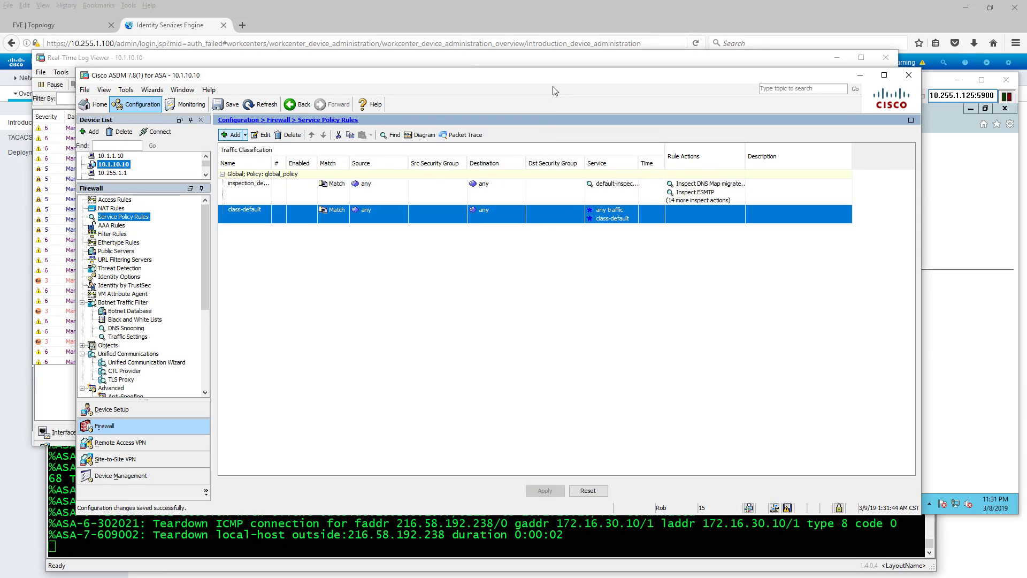
{"action": "left_click_drag", "start_coordinate": [554, 80], "coordinate": [0, 140]}
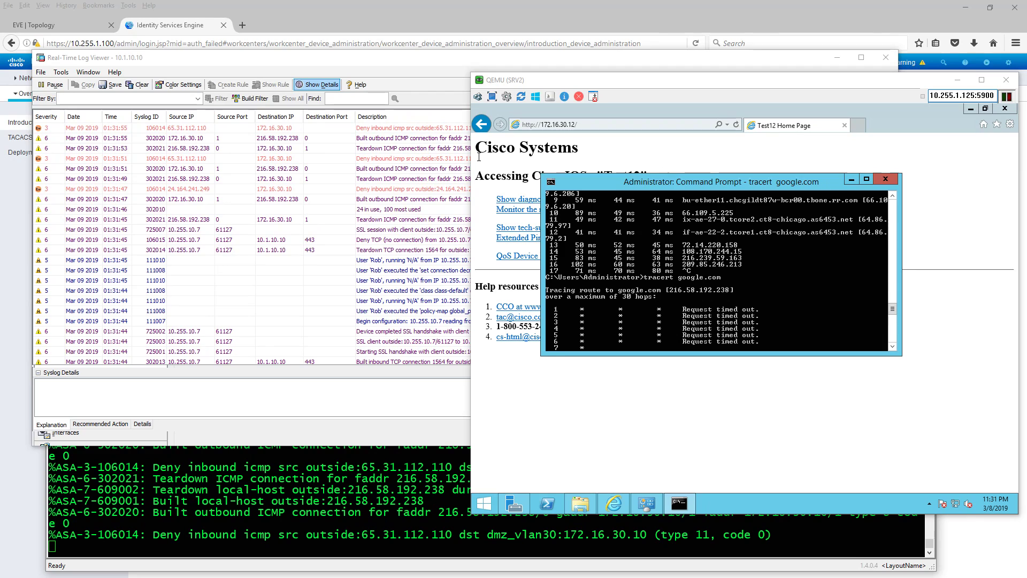
- After checking the still-timing-out tracert, drag ASDM back to the screen centre
{"action": "left_click_drag", "start_coordinate": [1, 144], "coordinate": [555, 52]}
- Open Firewall Access Rules, refresh the configuration from the ASA, and expand the Objects node
{"action": "left_click", "coordinate": [123, 172]}
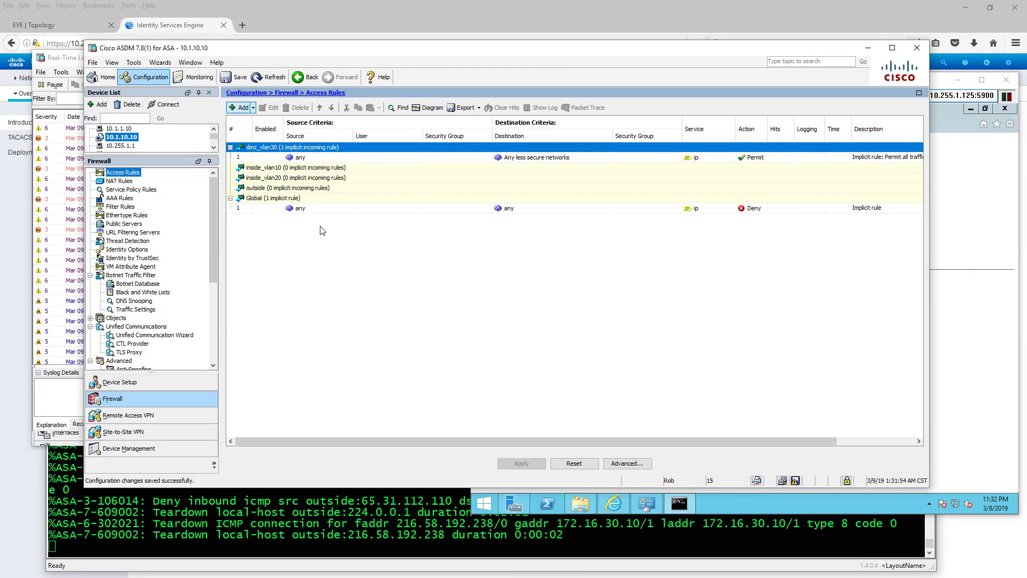
{"action": "left_click", "coordinate": [269, 80]}
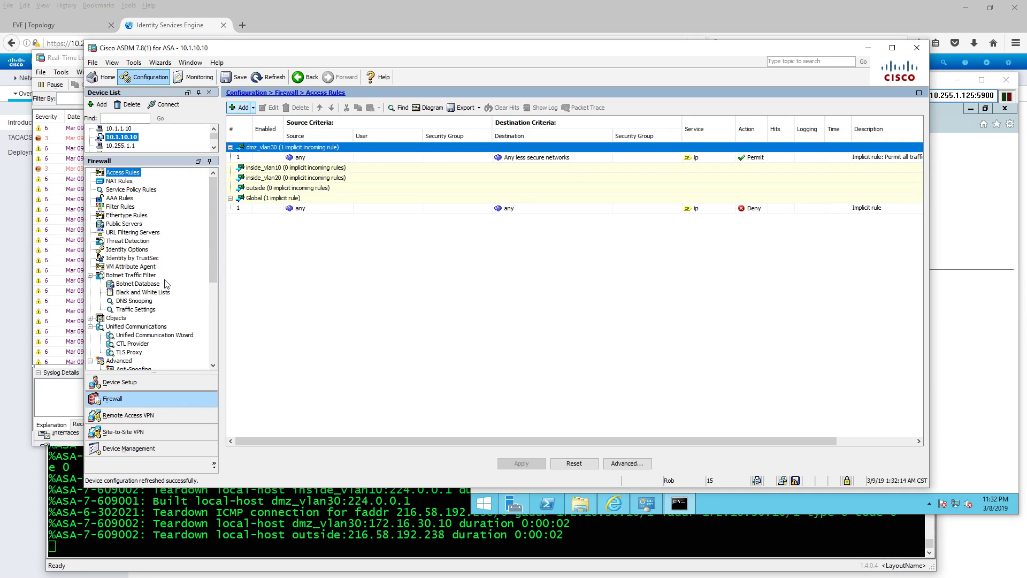
{"action": "scroll", "coordinate": [191, 296], "scroll_direction": "down", "scroll_amount": 6}
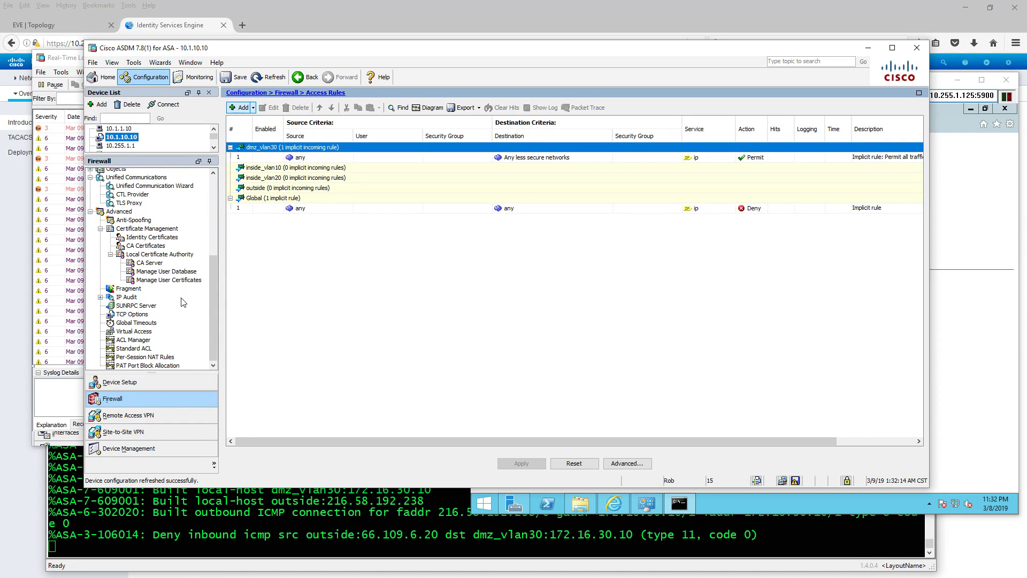
{"action": "scroll", "coordinate": [172, 298], "scroll_direction": "up", "scroll_amount": 2}
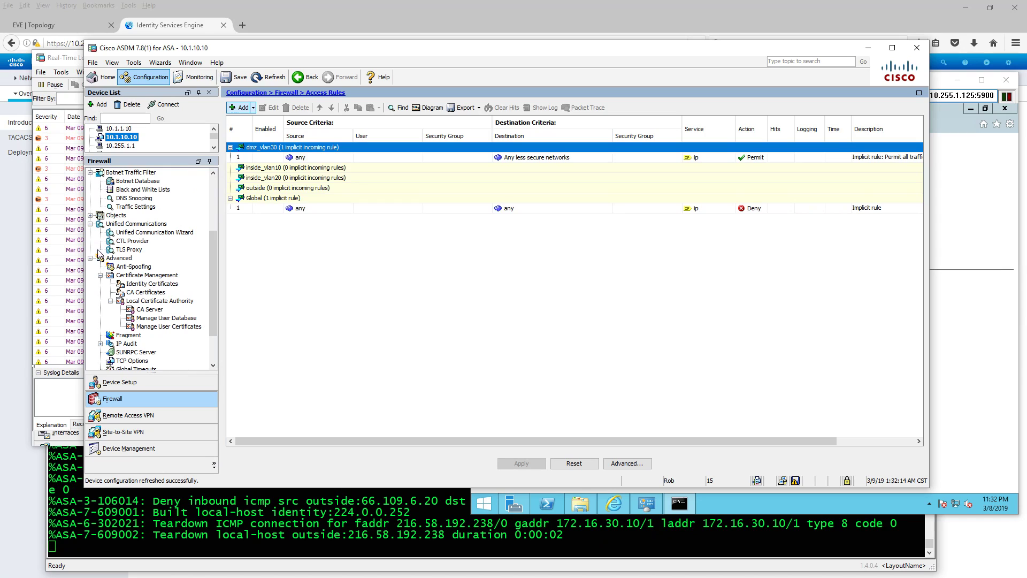
{"action": "left_click", "coordinate": [90, 216]}
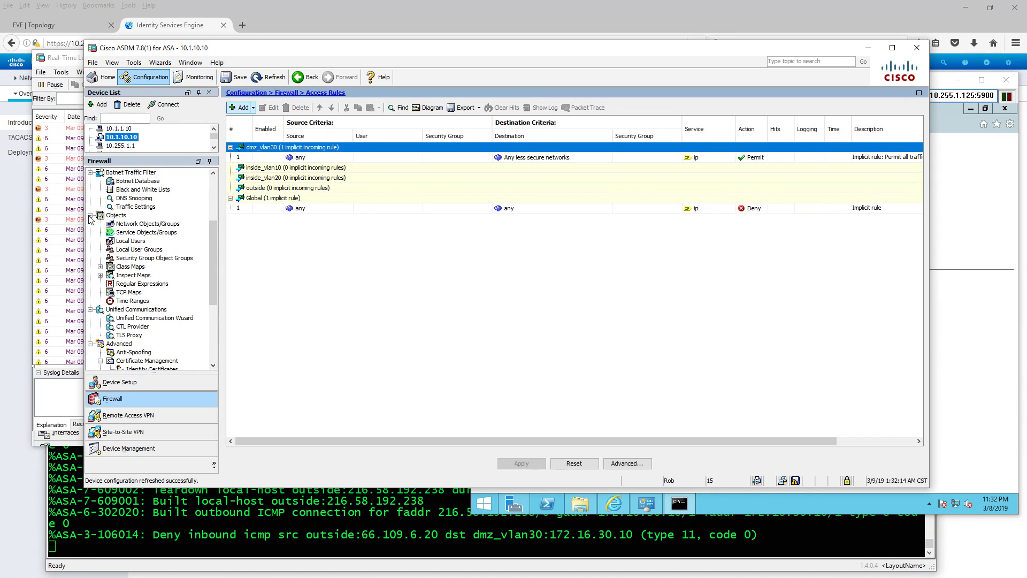
- Add a new access rule on the outside interface with Permit, and open the Browse Service list
{"action": "scroll", "coordinate": [89, 219], "scroll_direction": "up", "scroll_amount": 4}
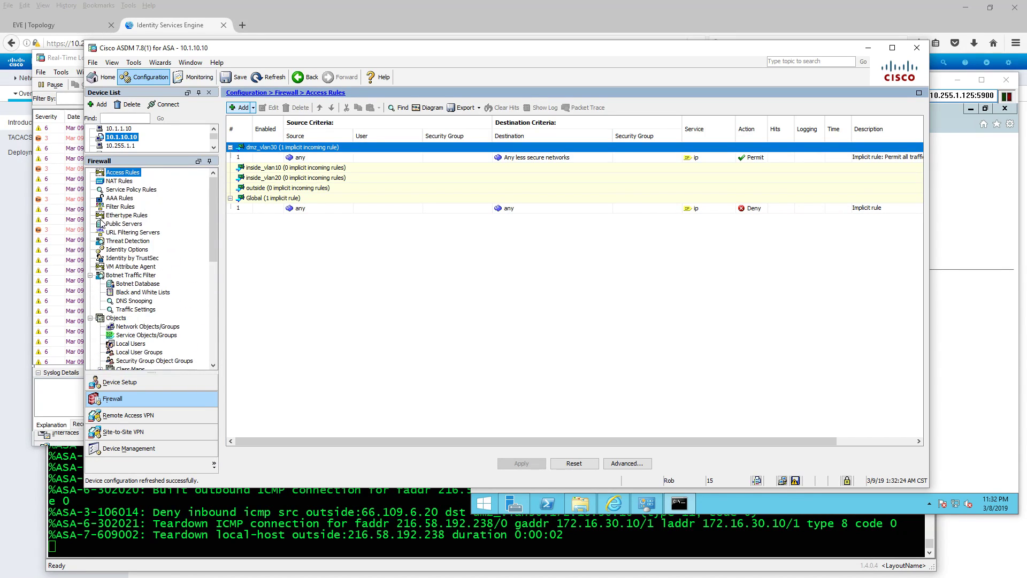
{"action": "left_click", "coordinate": [253, 108]}
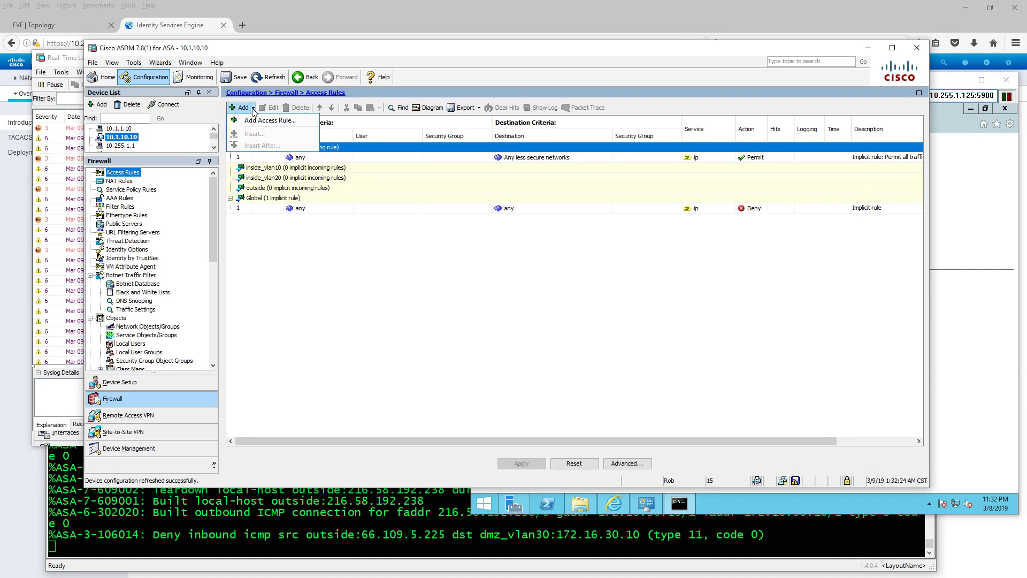
{"action": "left_click", "coordinate": [254, 120]}
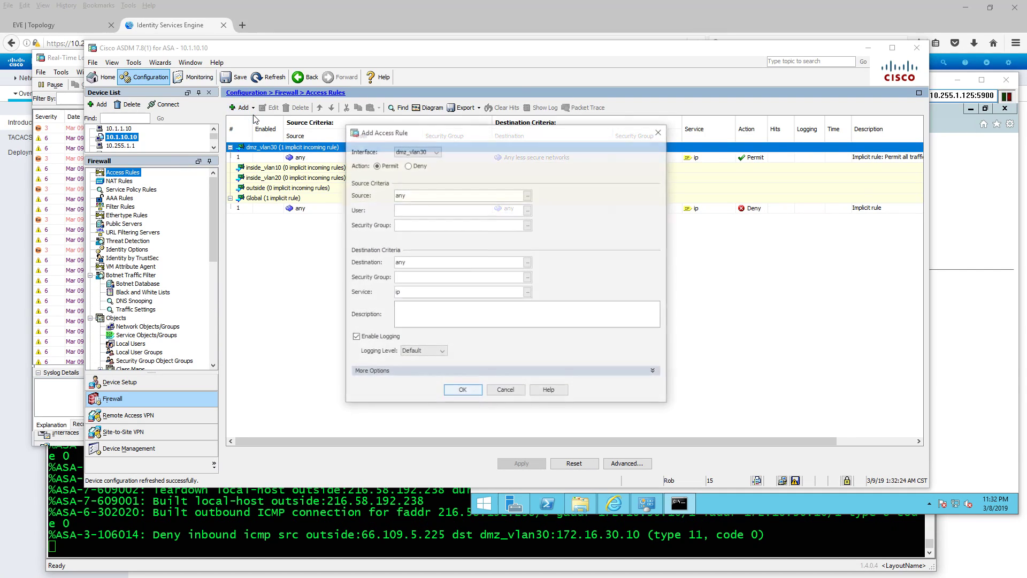
{"action": "left_click", "coordinate": [427, 152]}
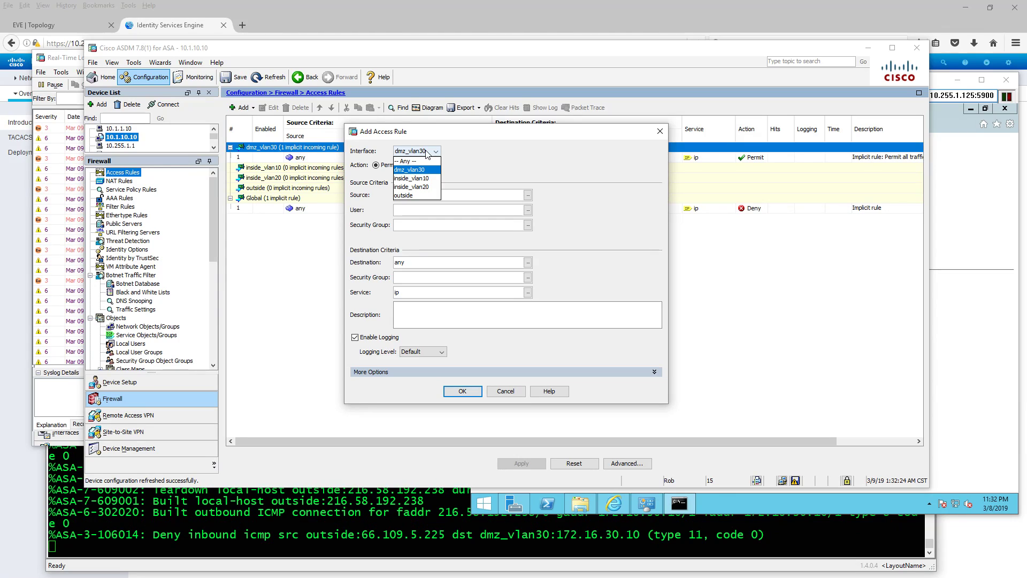
{"action": "left_click", "coordinate": [412, 196]}
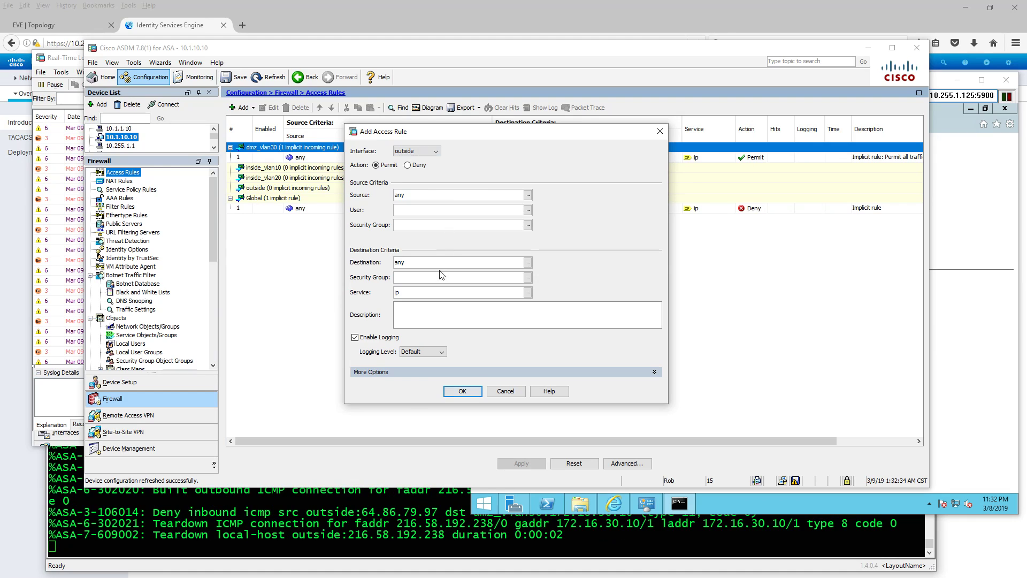
{"action": "left_click", "coordinate": [529, 292]}
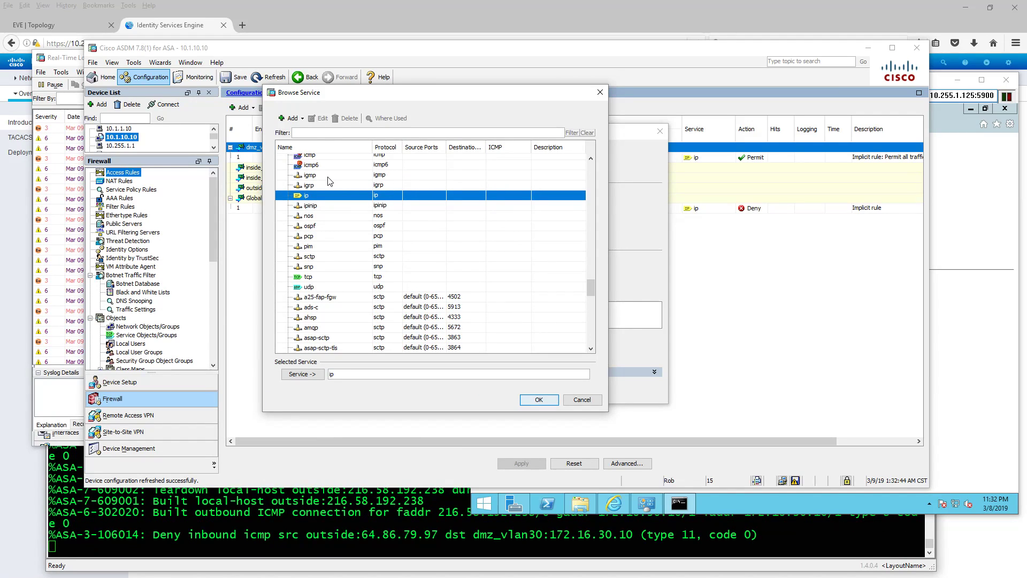
- Set the new outside rule's service to icmp
{"action": "scroll", "coordinate": [331, 165], "scroll_direction": "down", "scroll_amount": 3}
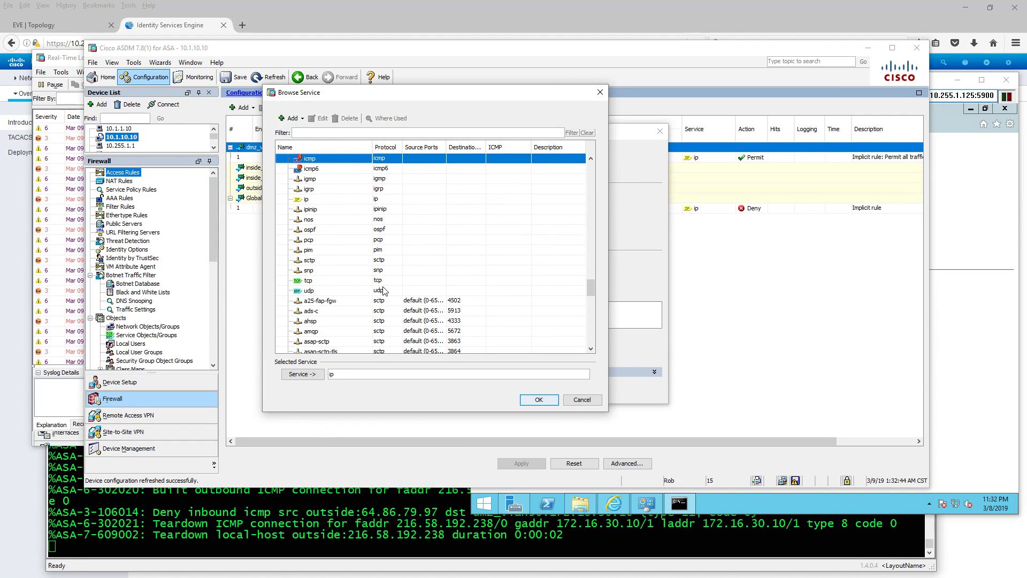
{"action": "left_click", "coordinate": [302, 376]}
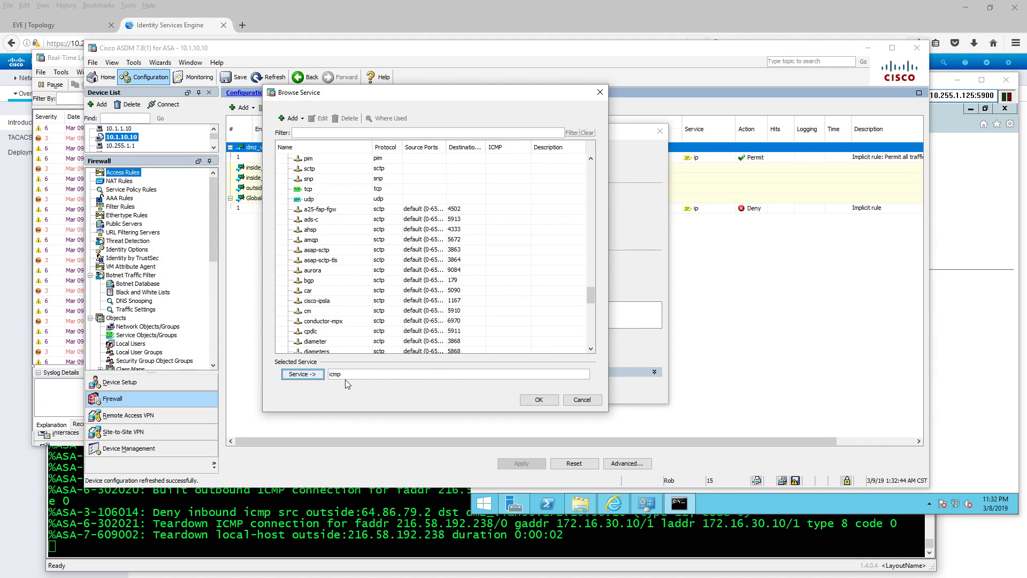
{"action": "left_click", "coordinate": [538, 400]}
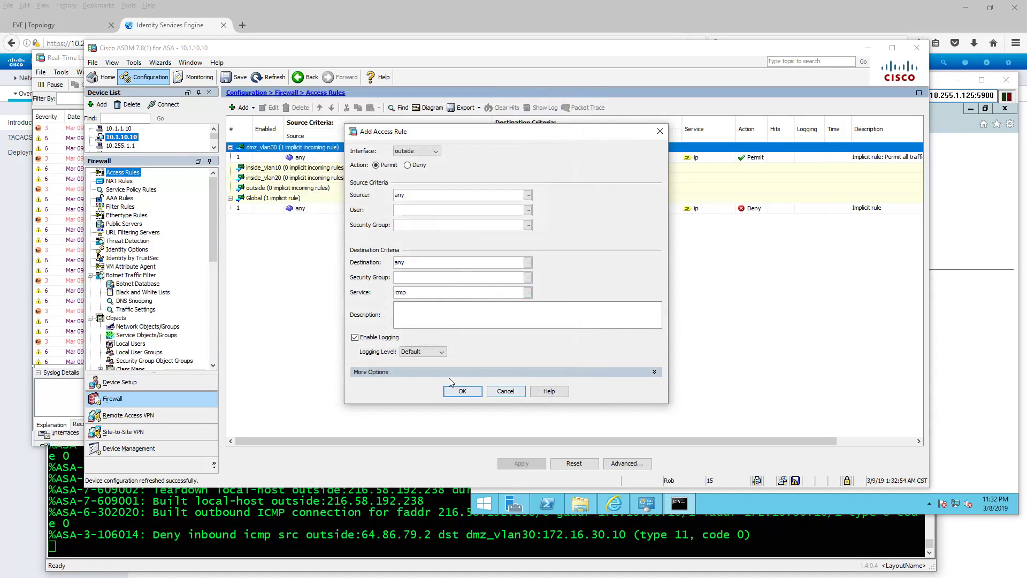
- Expand More Options and look through the source services, closing the list without a choice
{"action": "left_click", "coordinate": [426, 374]}
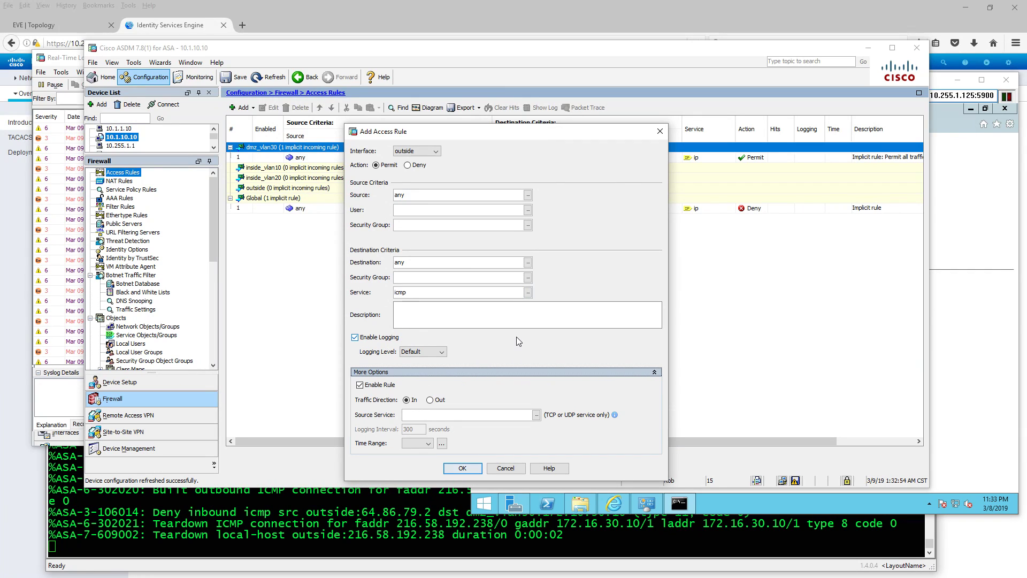
{"action": "left_click", "coordinate": [536, 416]}
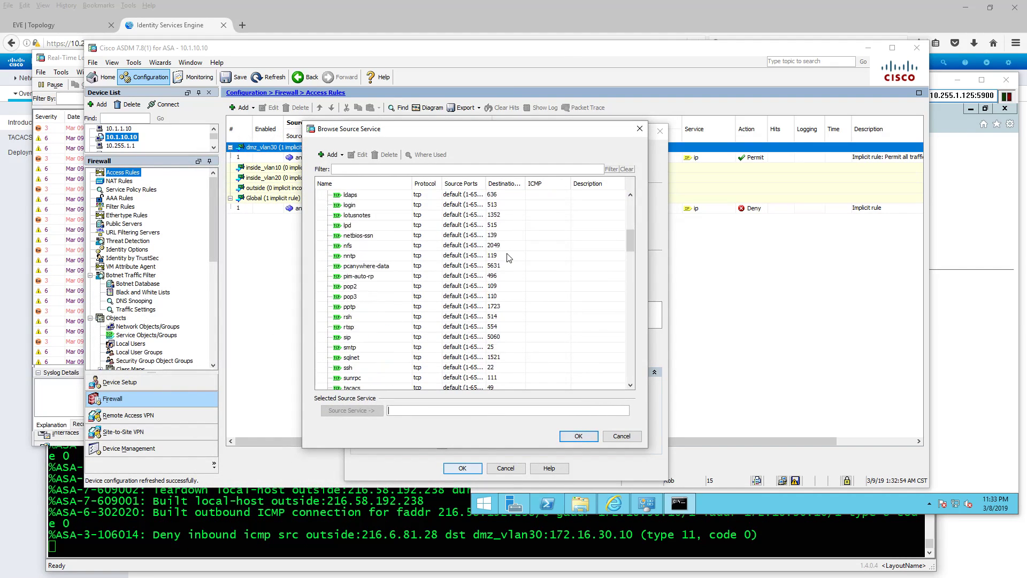
{"action": "scroll", "coordinate": [514, 263], "scroll_direction": "down", "scroll_amount": 15}
{"action": "scroll", "coordinate": [520, 269], "scroll_direction": "down", "scroll_amount": 15}
{"action": "scroll", "coordinate": [521, 269], "scroll_direction": "down", "scroll_amount": 1}
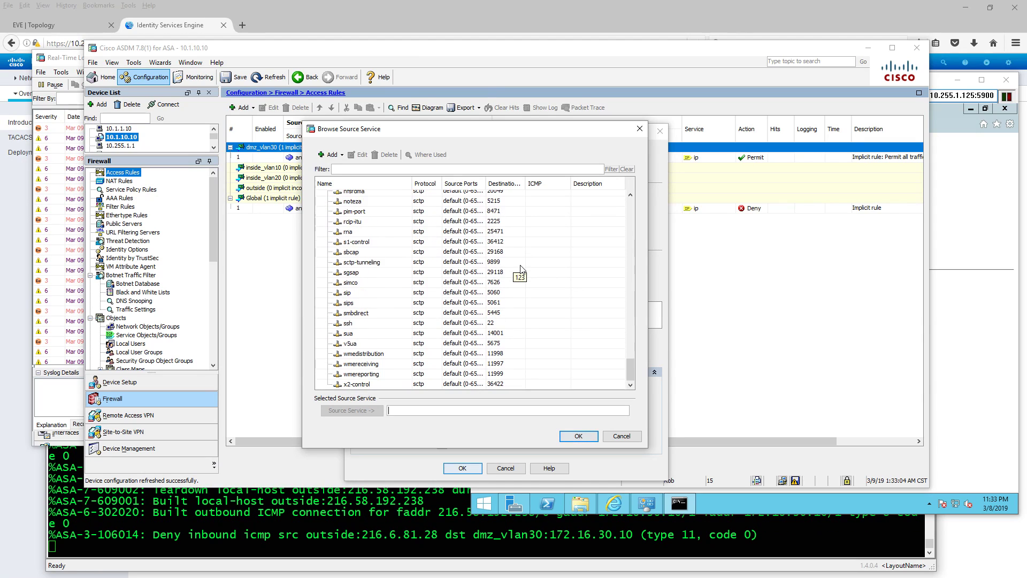
{"action": "scroll", "coordinate": [520, 268], "scroll_direction": "up", "scroll_amount": 3}
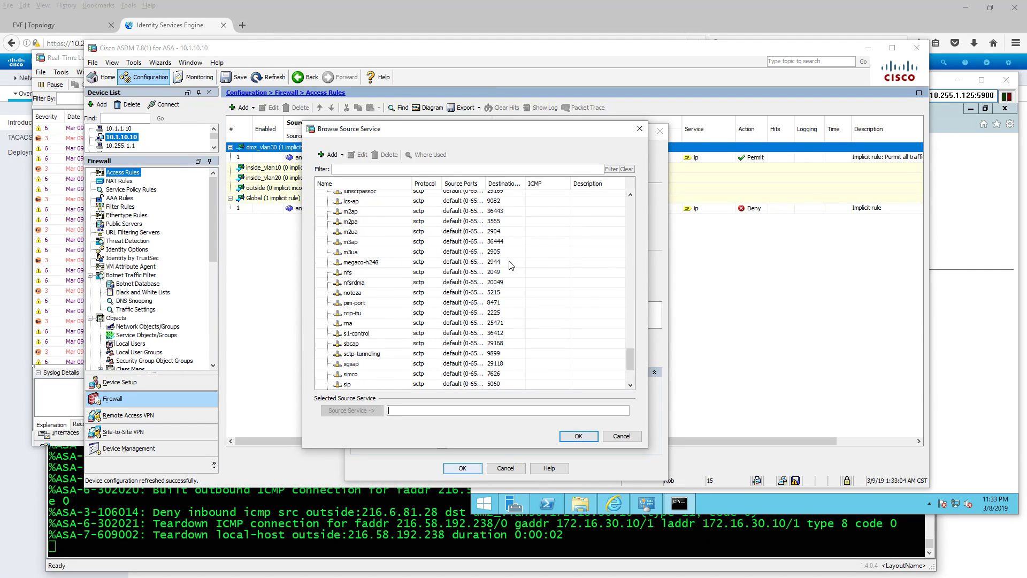
{"action": "scroll", "coordinate": [424, 249], "scroll_direction": "up", "scroll_amount": 10}
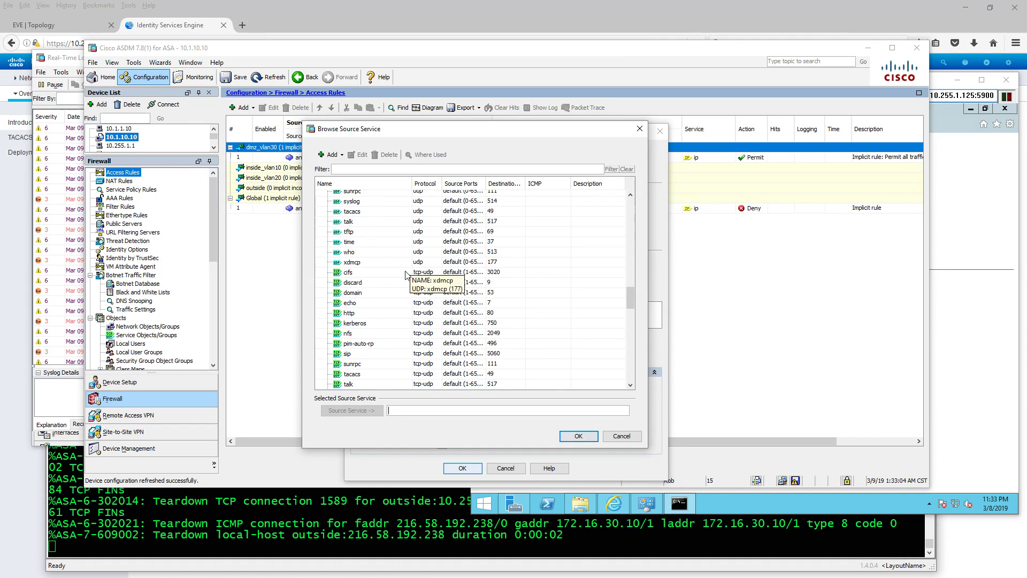
{"action": "scroll", "coordinate": [388, 300], "scroll_direction": "up", "scroll_amount": 1}
{"action": "scroll", "coordinate": [387, 299], "scroll_direction": "up", "scroll_amount": 8}
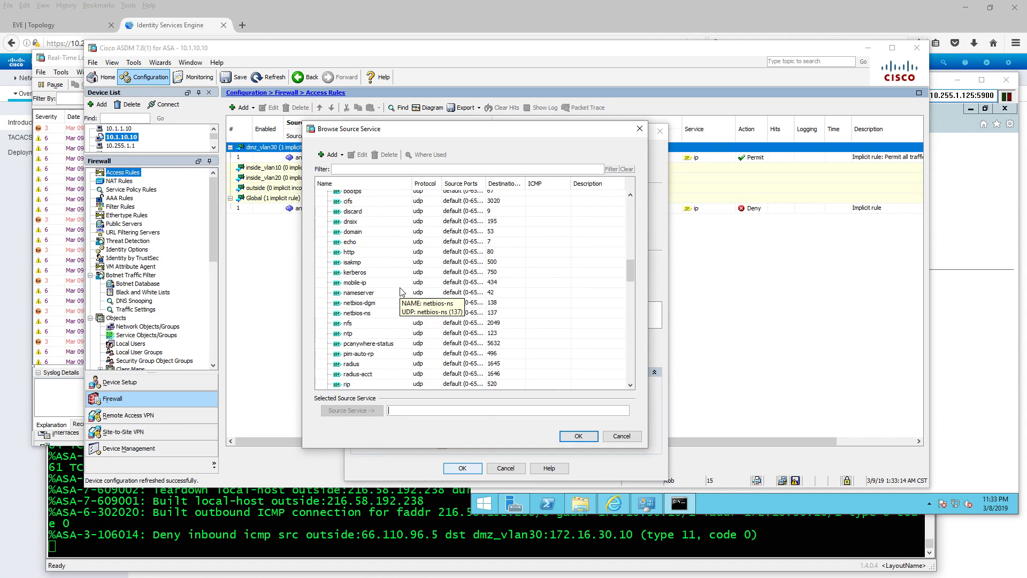
{"action": "left_click", "coordinate": [618, 436]}
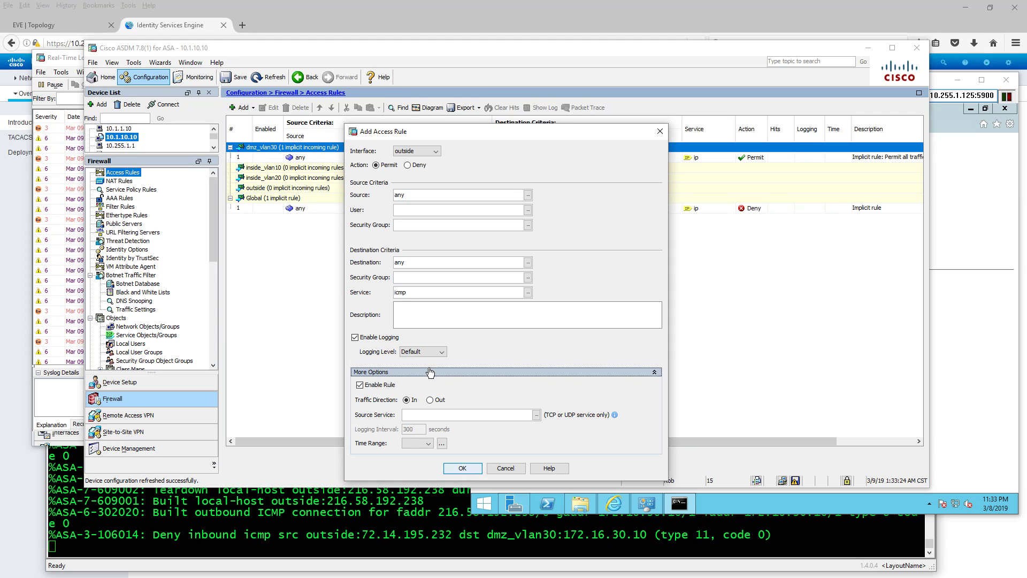
- Reopen the service list, add icmp unreachable, then clear the chosen services field
{"action": "left_click", "coordinate": [536, 415]}
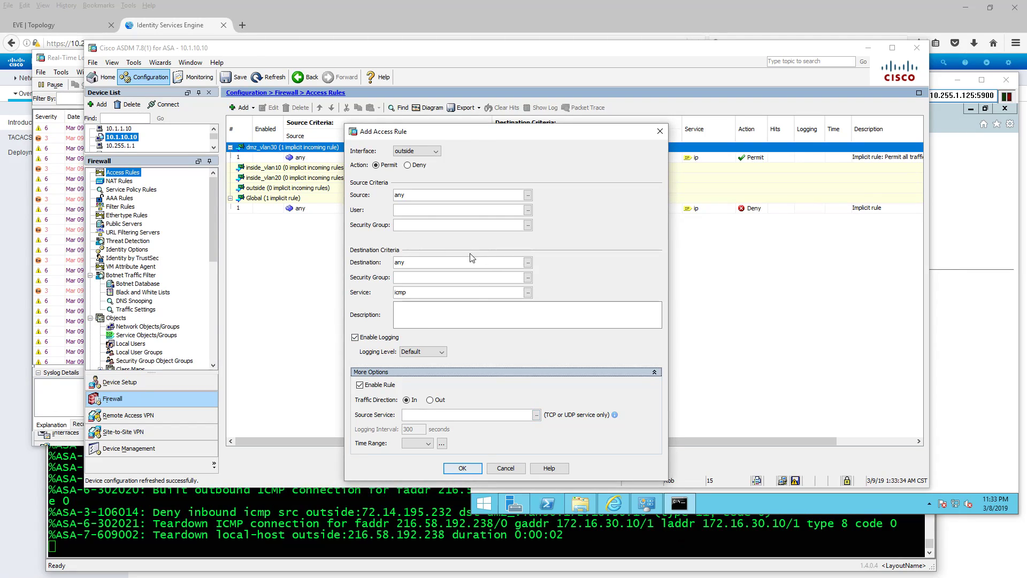
{"action": "left_click", "coordinate": [529, 294]}
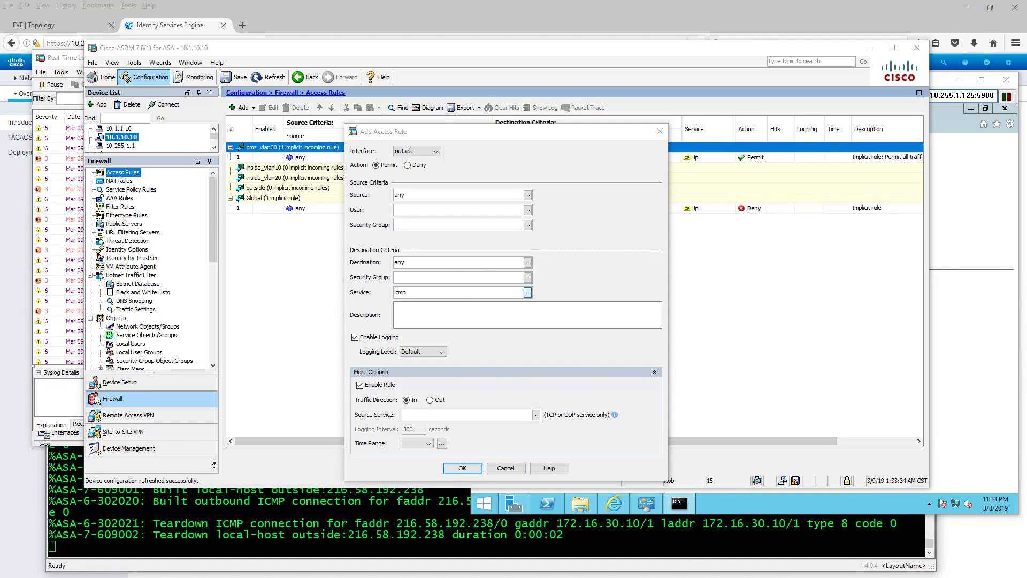
{"action": "scroll", "coordinate": [523, 277], "scroll_direction": "down", "scroll_amount": 10}
{"action": "scroll", "coordinate": [522, 276], "scroll_direction": "down", "scroll_amount": 15}
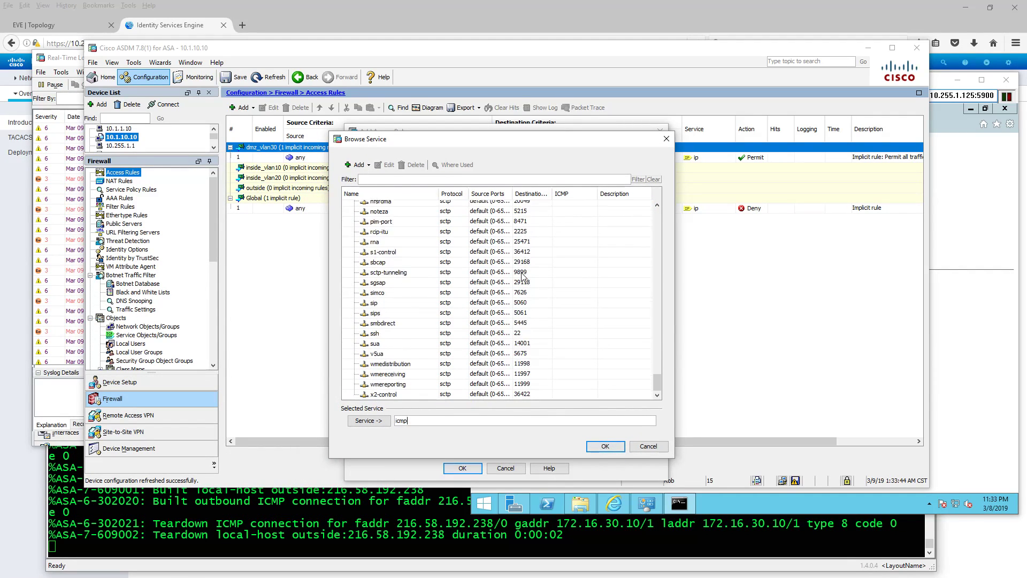
{"action": "scroll", "coordinate": [523, 276], "scroll_direction": "up", "scroll_amount": 15}
{"action": "scroll", "coordinate": [522, 276], "scroll_direction": "up", "scroll_amount": 10}
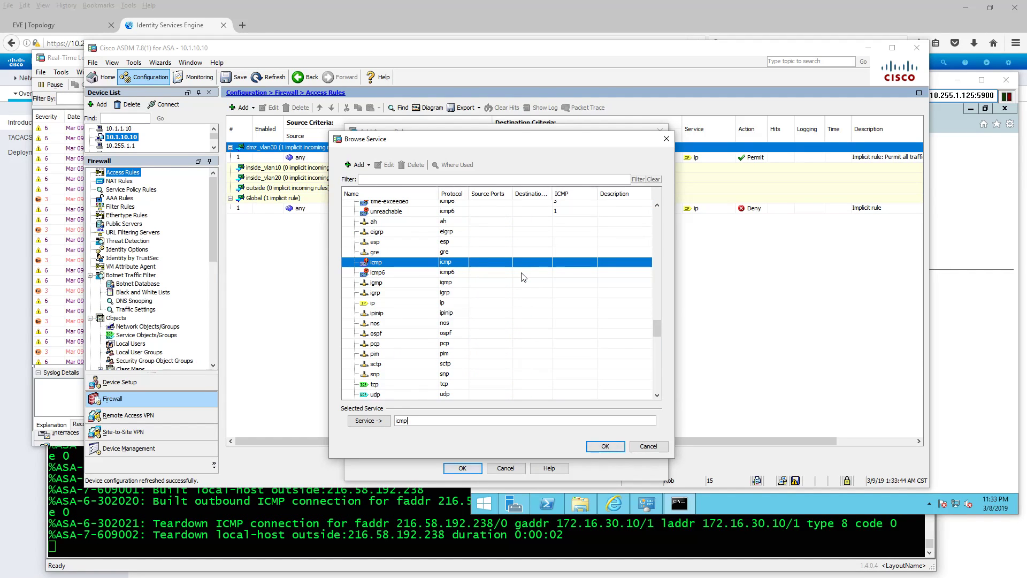
{"action": "scroll", "coordinate": [523, 277], "scroll_direction": "up", "scroll_amount": 2}
{"action": "scroll", "coordinate": [514, 277], "scroll_direction": "up", "scroll_amount": 3}
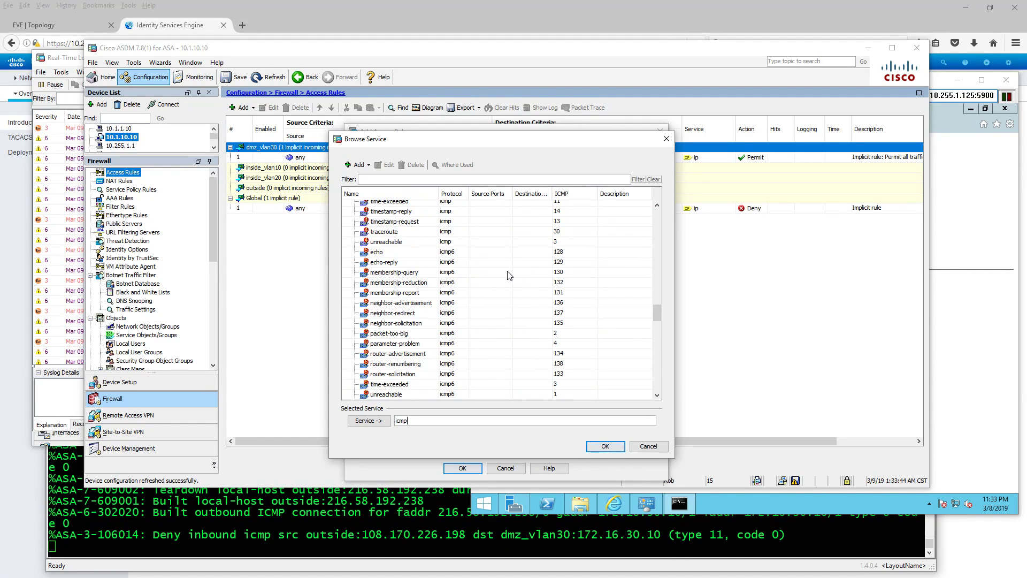
{"action": "scroll", "coordinate": [507, 277], "scroll_direction": "up", "scroll_amount": 1}
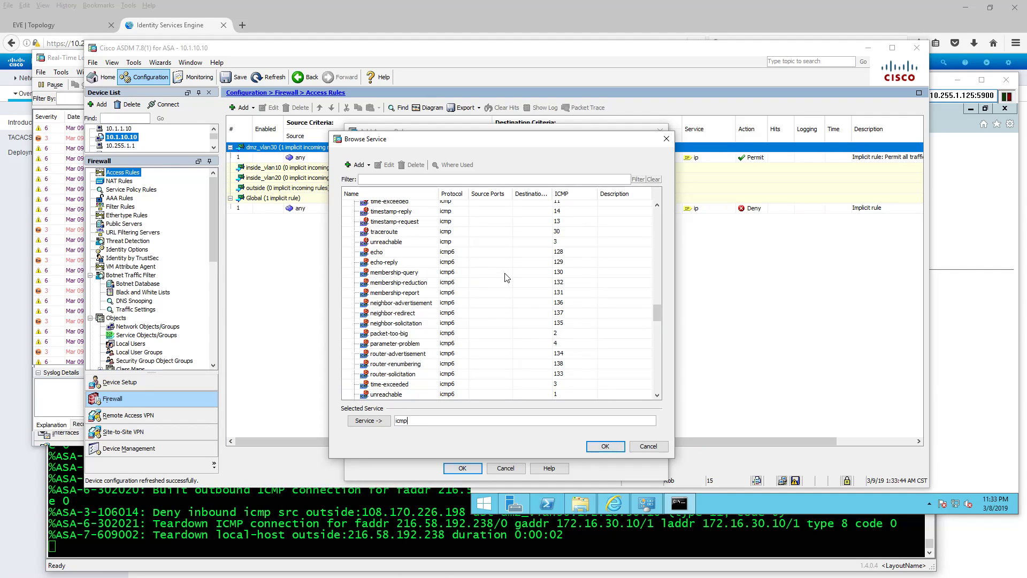
{"action": "left_click", "coordinate": [397, 242]}
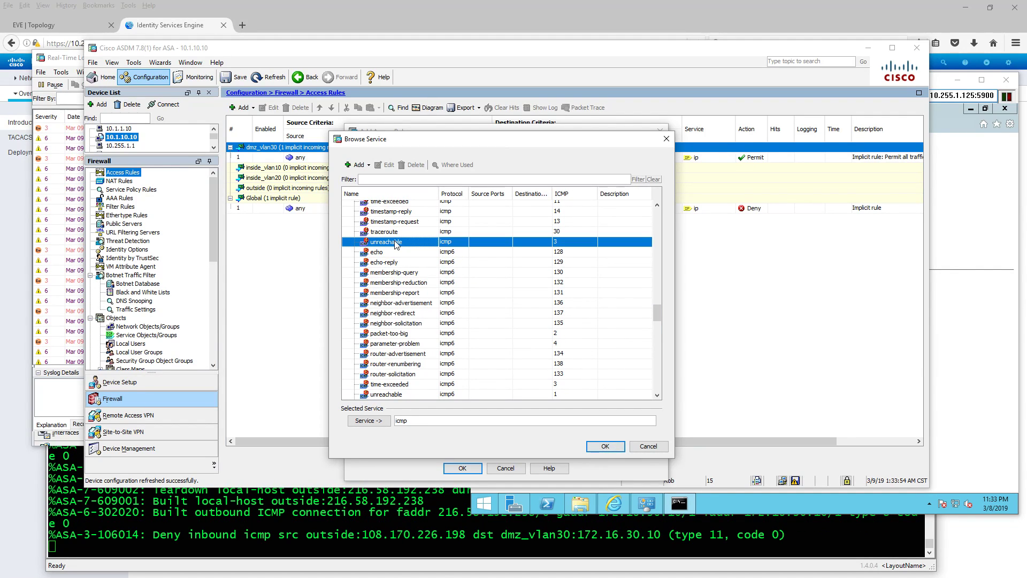
{"action": "left_click", "coordinate": [363, 421]}
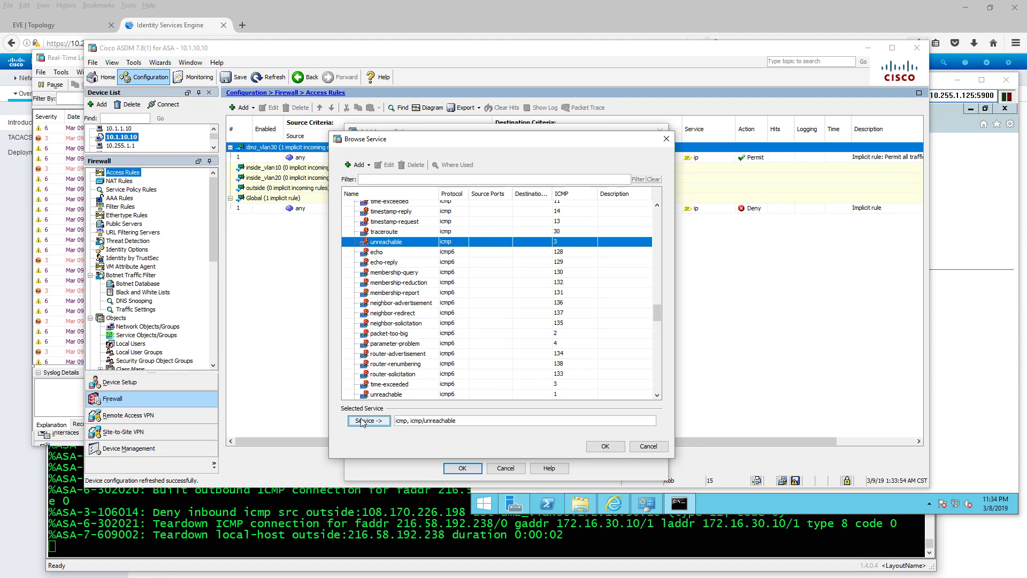
{"action": "left_click_drag", "start_coordinate": [456, 422], "coordinate": [377, 424]}
{"action": "key", "text": "BackSpace"}
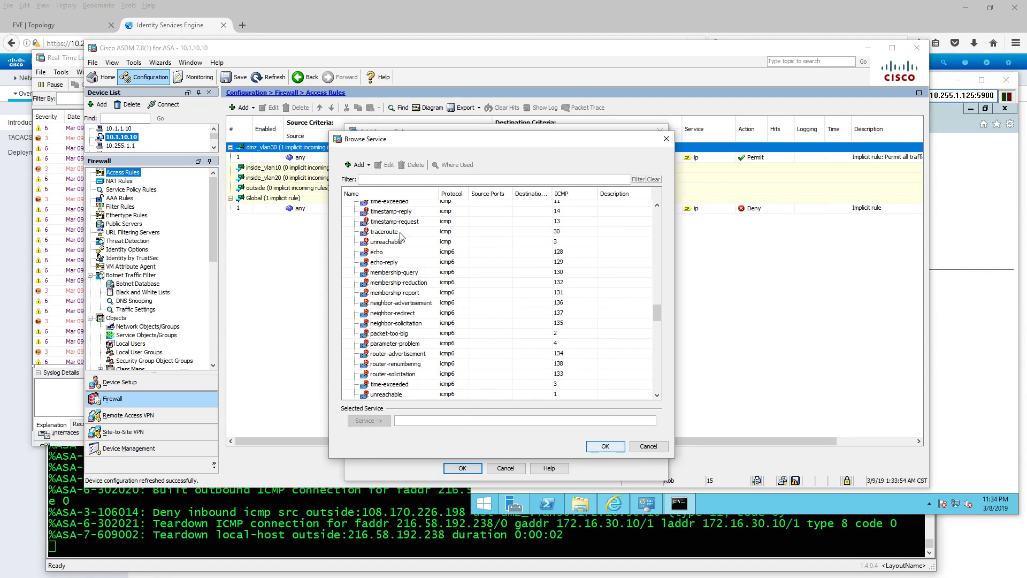
- Choose only icmp/unreachable and icmp/time-exceeded as the rule's services and confirm
{"action": "left_click", "coordinate": [393, 243]}
{"action": "left_click", "coordinate": [375, 424]}
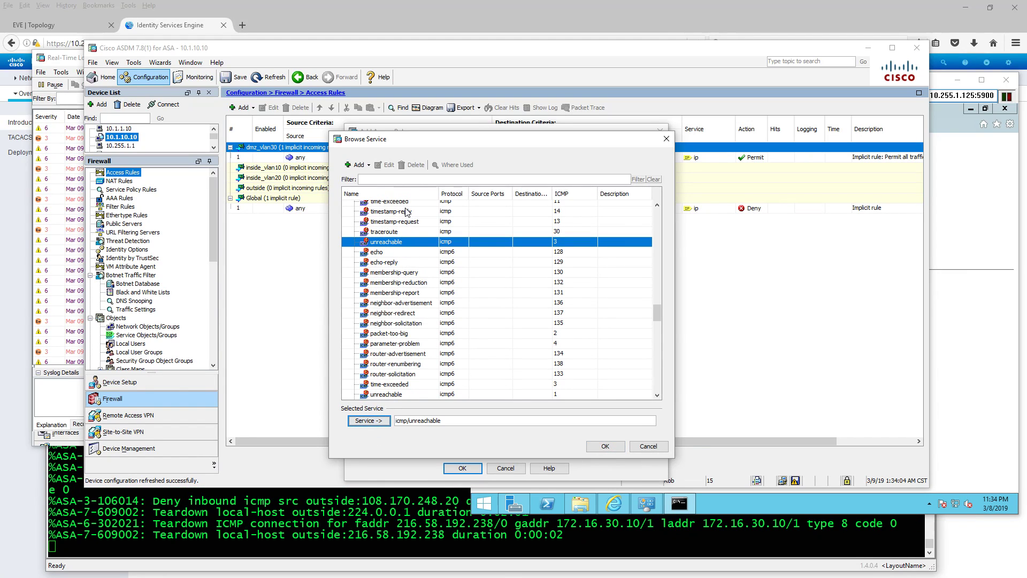
{"action": "left_click", "coordinate": [404, 202]}
{"action": "left_click", "coordinate": [369, 421]}
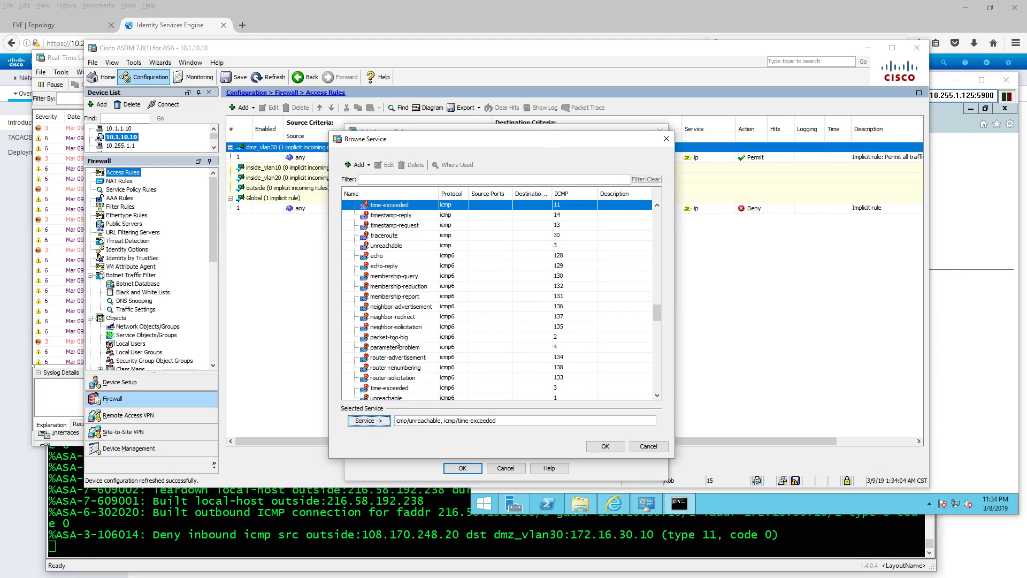
{"action": "scroll", "coordinate": [395, 341], "scroll_direction": "up", "scroll_amount": 2}
{"action": "scroll", "coordinate": [394, 341], "scroll_direction": "down", "scroll_amount": 3}
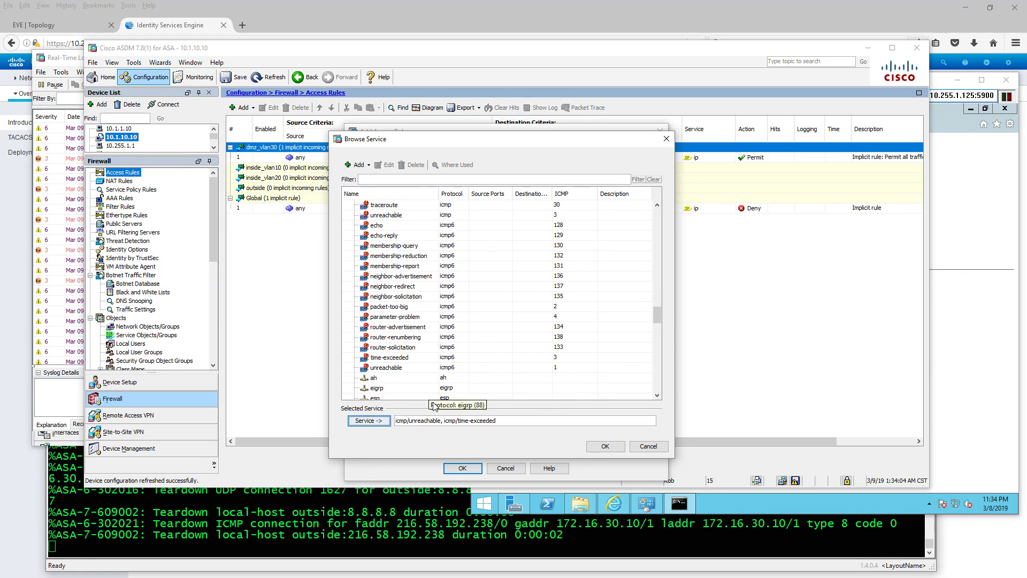
{"action": "left_click", "coordinate": [605, 446]}
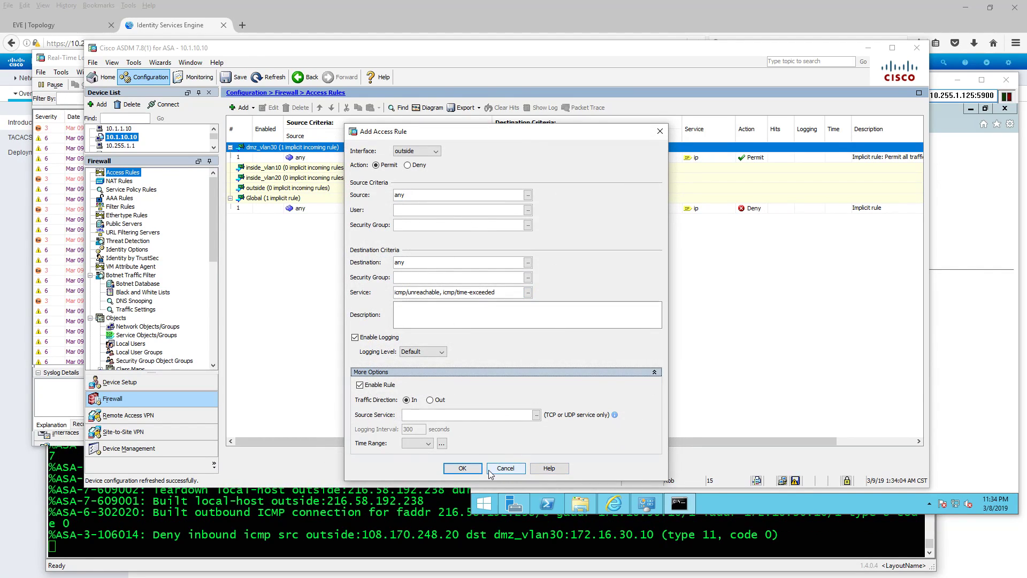
- Save the outside ICMP rule, then reopen it with More Options expanded to review, and close it
{"action": "left_click", "coordinate": [462, 469]}
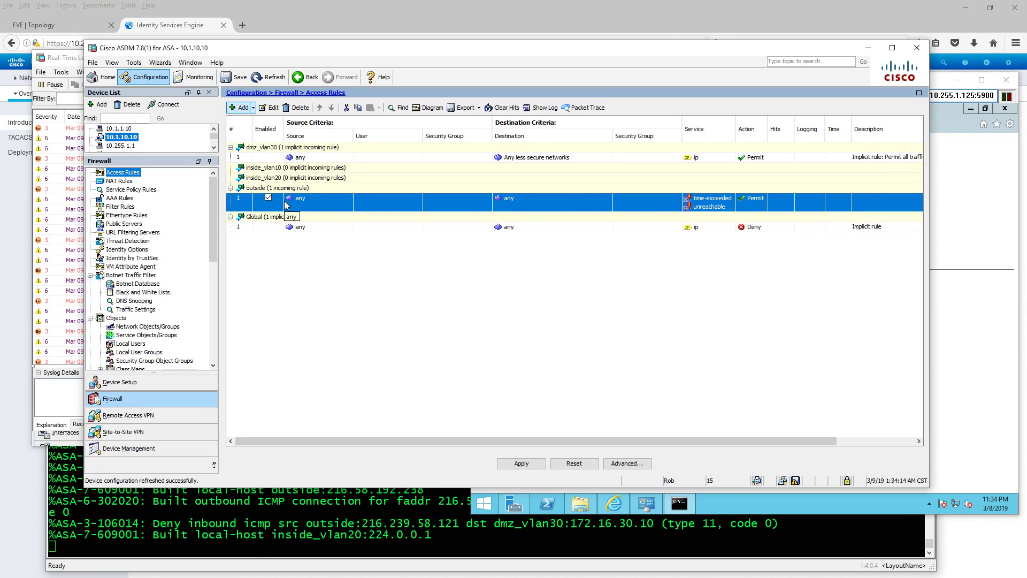
{"action": "left_click", "coordinate": [274, 108]}
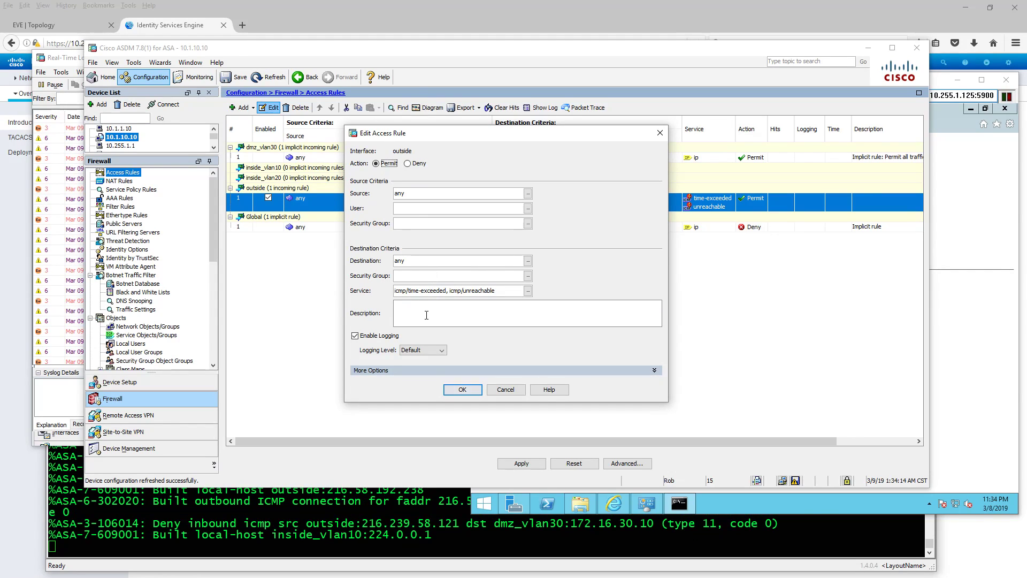
{"action": "left_click", "coordinate": [438, 371]}
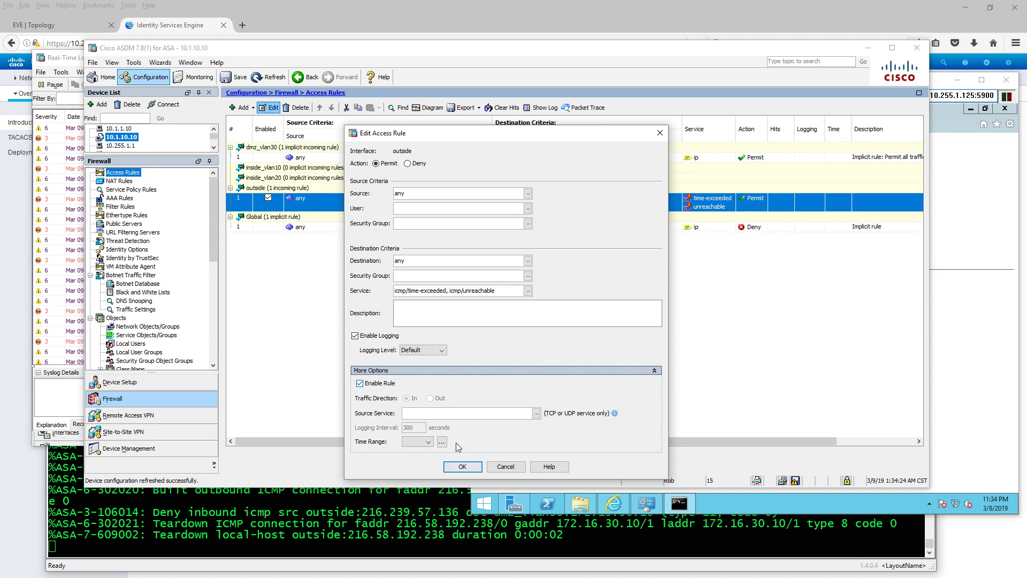
{"action": "left_click", "coordinate": [463, 466]}
- Apply the rule and send the previewed CLI commands to the ASA, then switch to the SRV2 console
{"action": "left_click", "coordinate": [526, 463]}
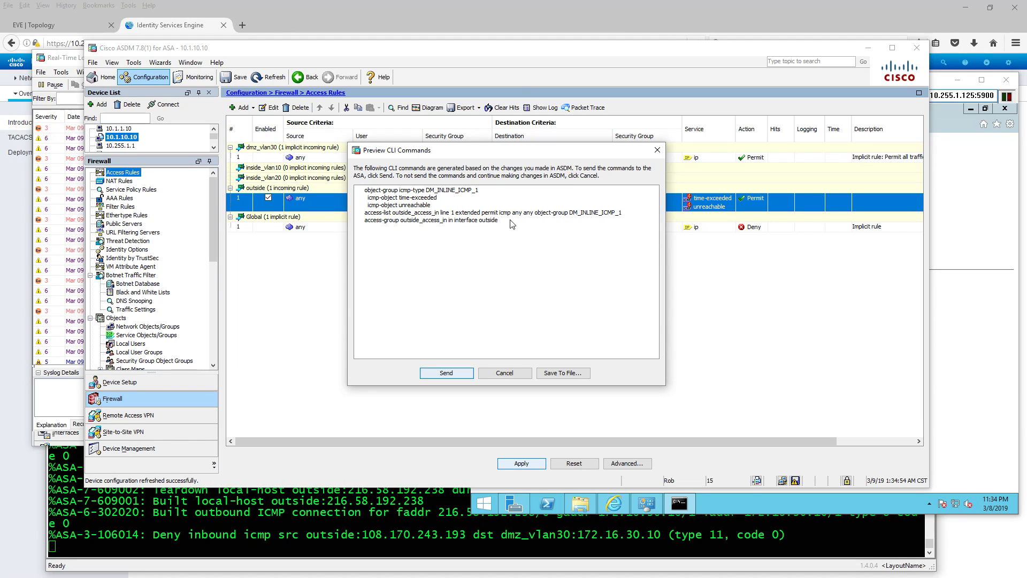
{"action": "left_click", "coordinate": [446, 373]}
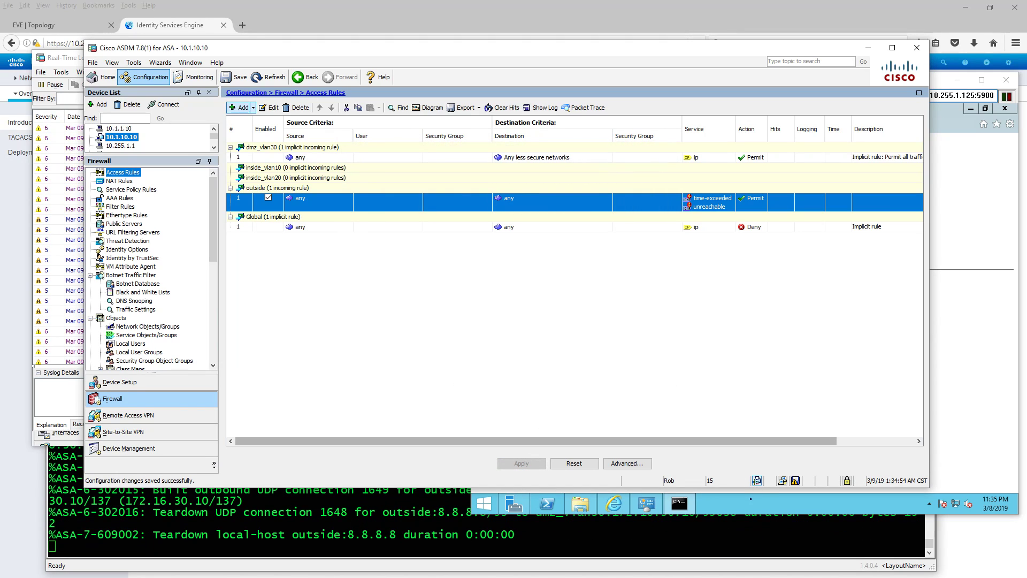
{"action": "left_click", "coordinate": [741, 515]}
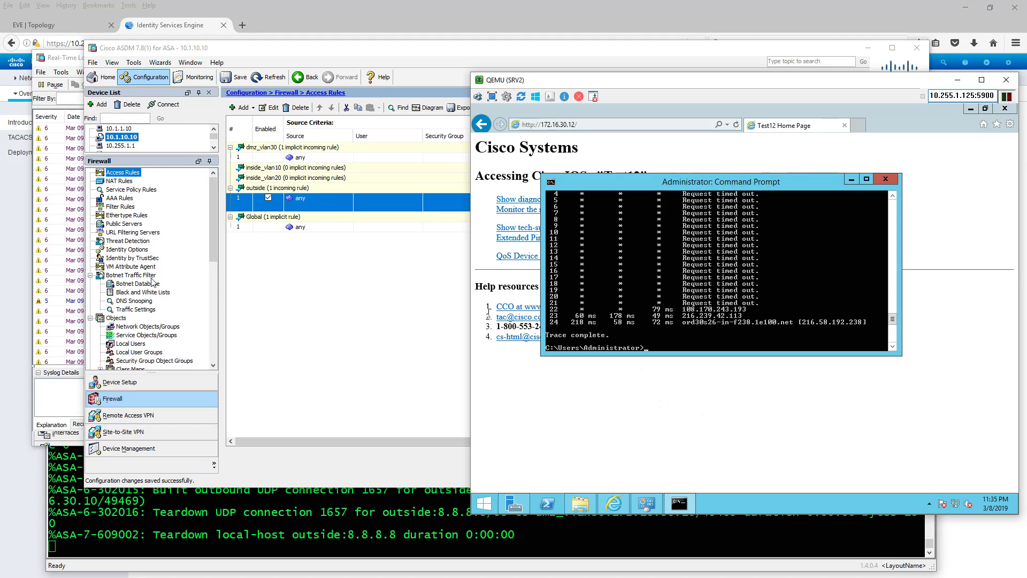
- In Monitoring, browse ARP Table, Properties, Dynamic ACLs and PPPoE Client, ending on the Real-Time Log Viewer
{"action": "left_click", "coordinate": [193, 76]}
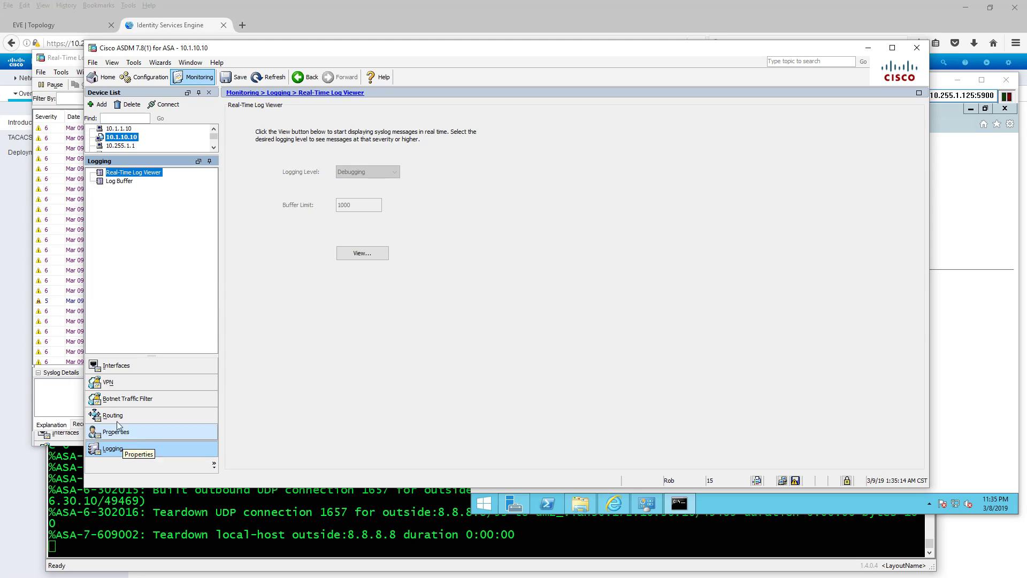
{"action": "left_click", "coordinate": [119, 366]}
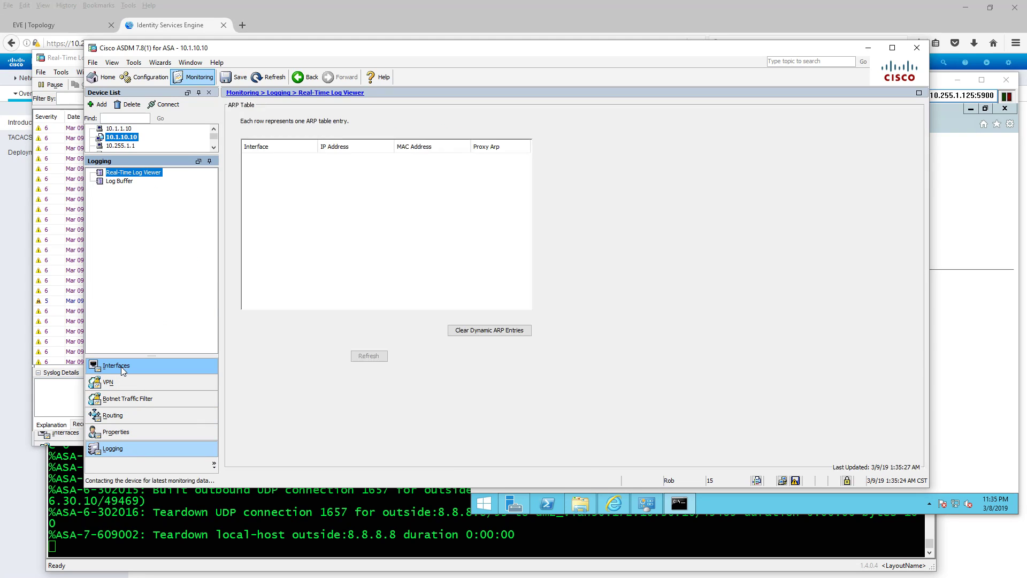
{"action": "left_click", "coordinate": [134, 435]}
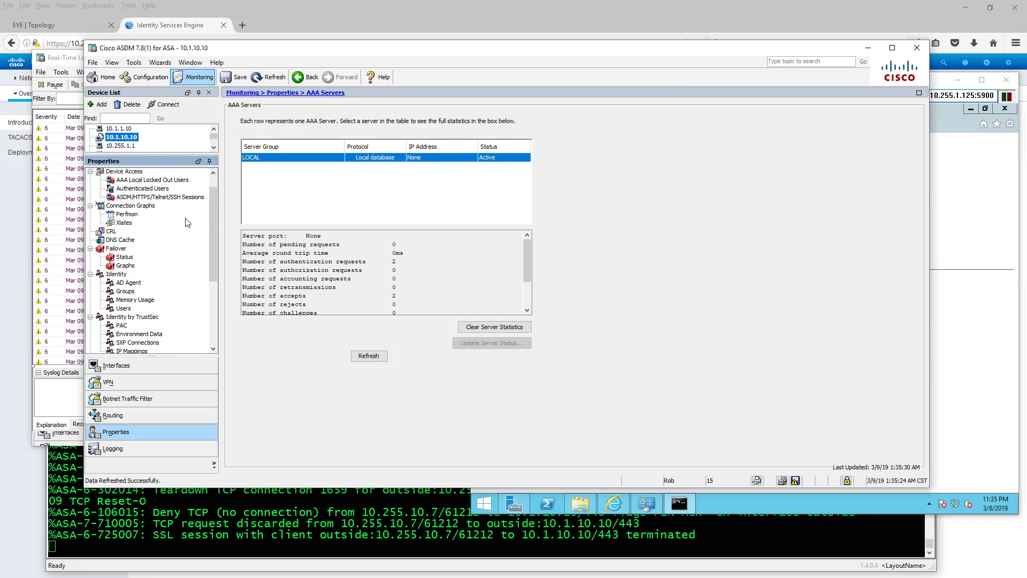
{"action": "scroll", "coordinate": [187, 223], "scroll_direction": "down", "scroll_amount": 3}
{"action": "scroll", "coordinate": [187, 222], "scroll_direction": "down", "scroll_amount": 2}
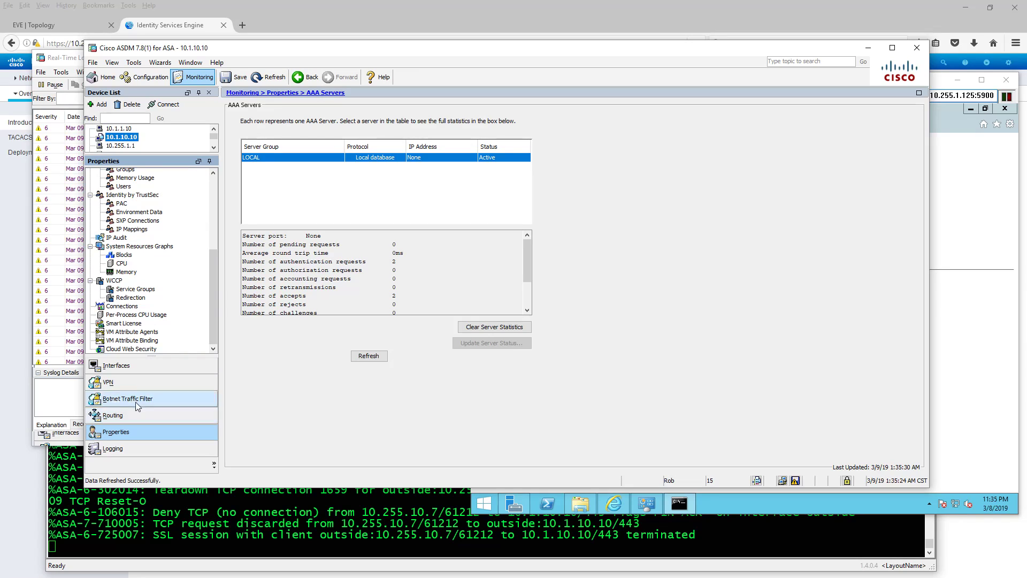
{"action": "left_click", "coordinate": [137, 372]}
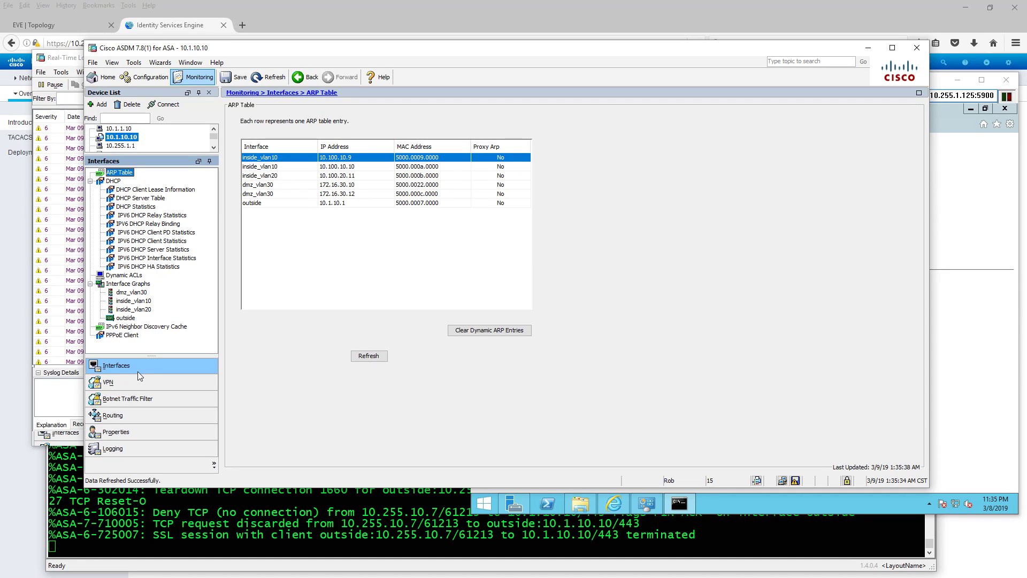
{"action": "left_click", "coordinate": [126, 276]}
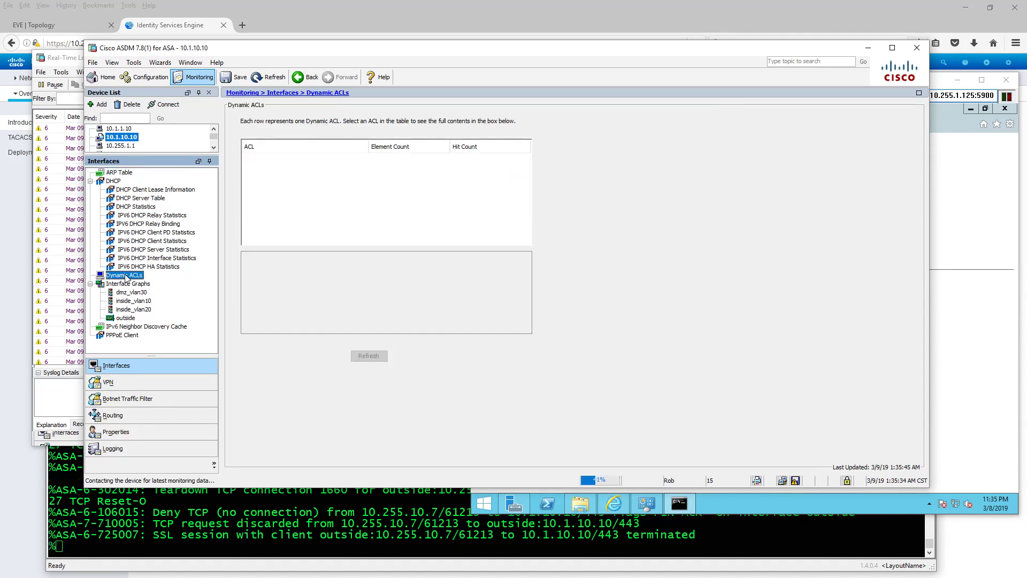
{"action": "left_click", "coordinate": [126, 335]}
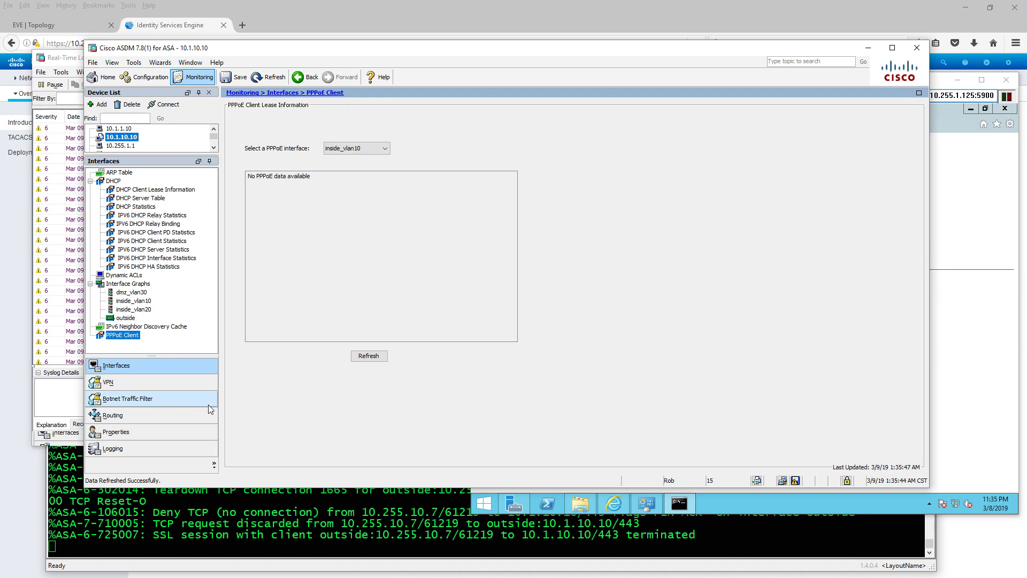
{"action": "left_click", "coordinate": [162, 445]}
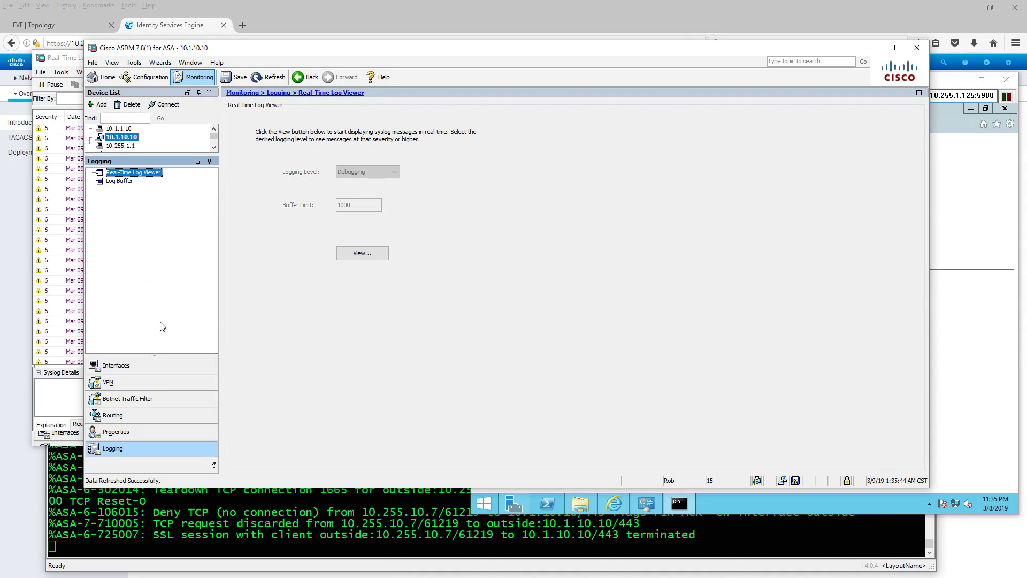
- On SRV2, run 'tracert google.com' and stop it with Ctrl+C once the firewall hops appear
{"action": "left_click", "coordinate": [68, 70]}
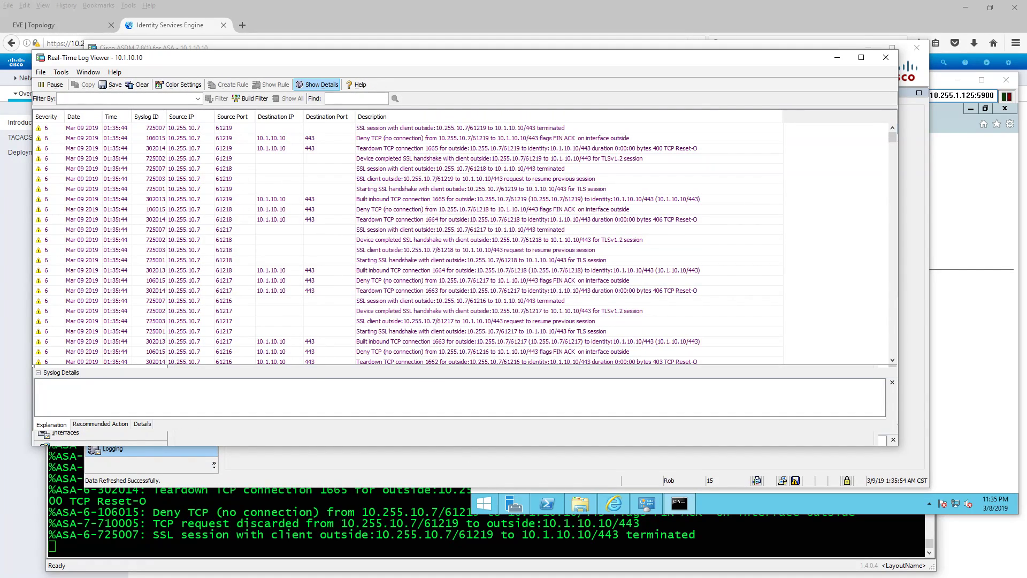
{"action": "left_click", "coordinate": [747, 505]}
{"action": "left_click", "coordinate": [725, 329]}
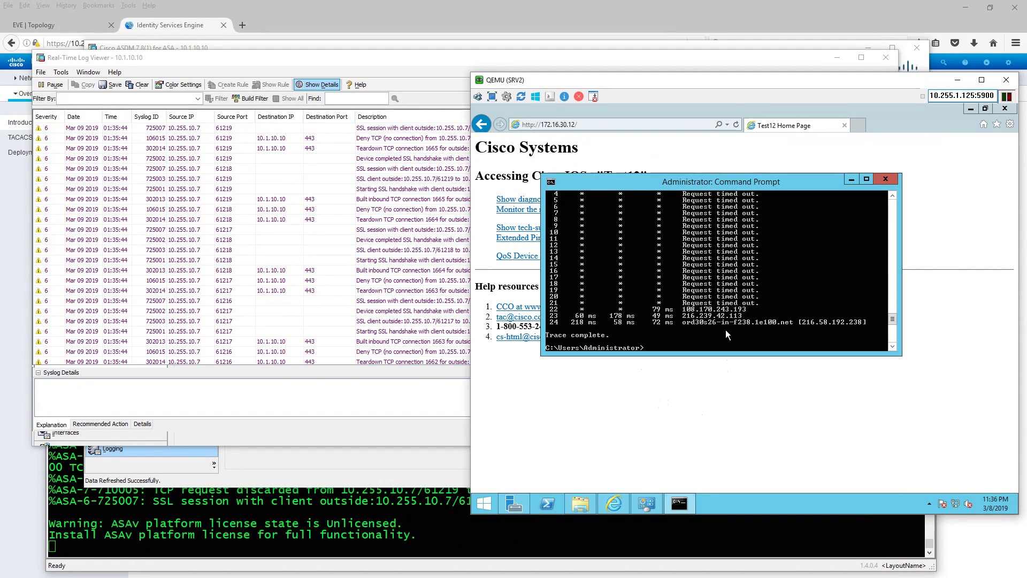
{"action": "type", "text": "tracert google.com"}
{"action": "key", "text": "Return"}
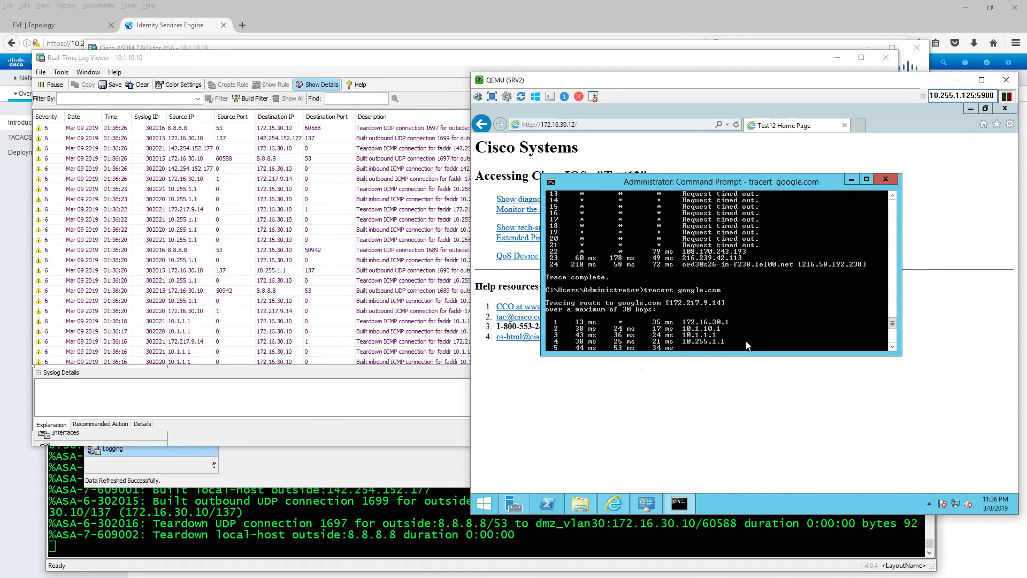
{"action": "key", "text": "ctrl+c"}
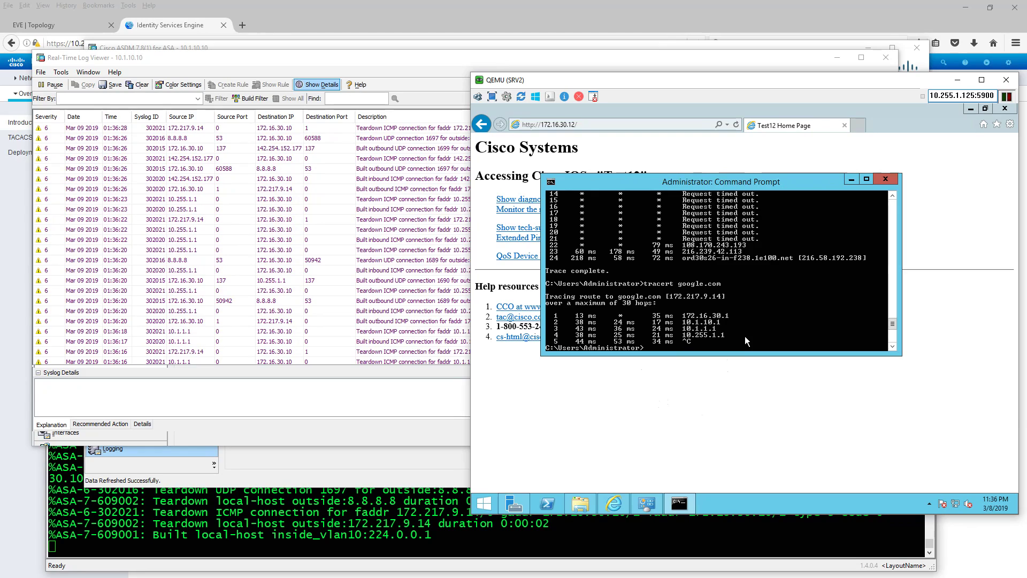